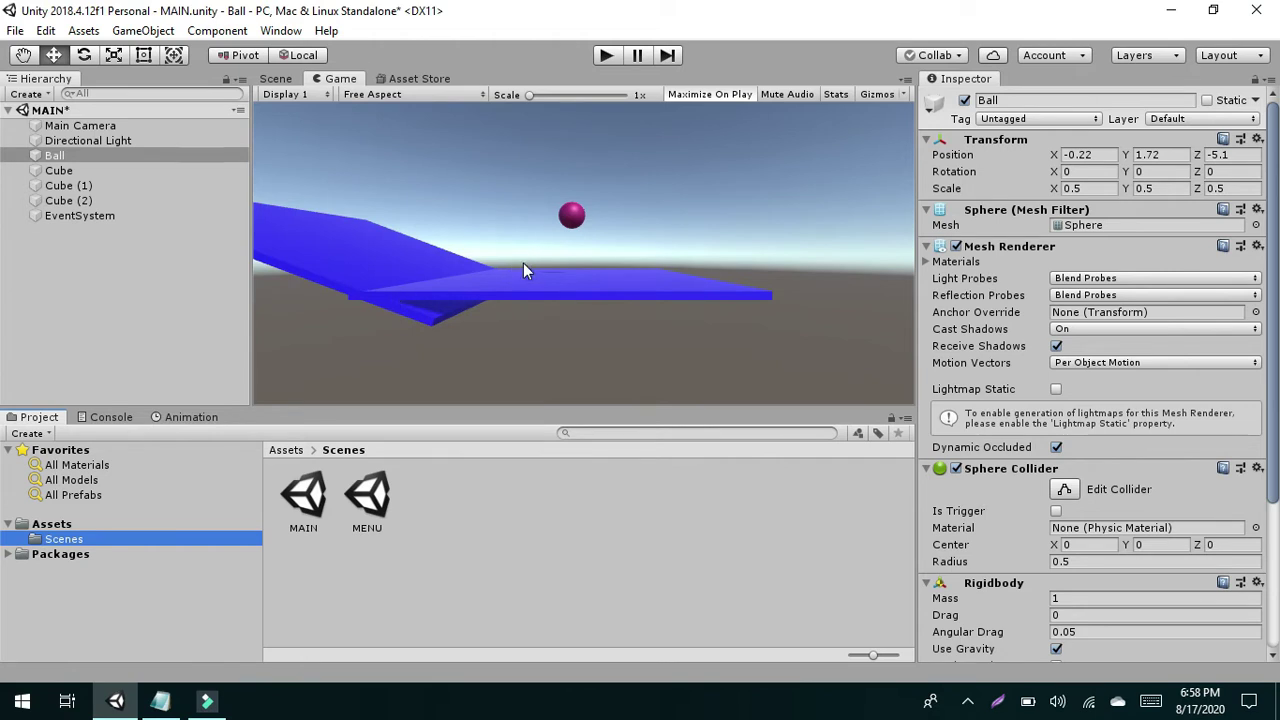
# - Play-test the MAIN scene to watch the ball roll along the ramps, and stop the game
pyautogui.click(607, 55)
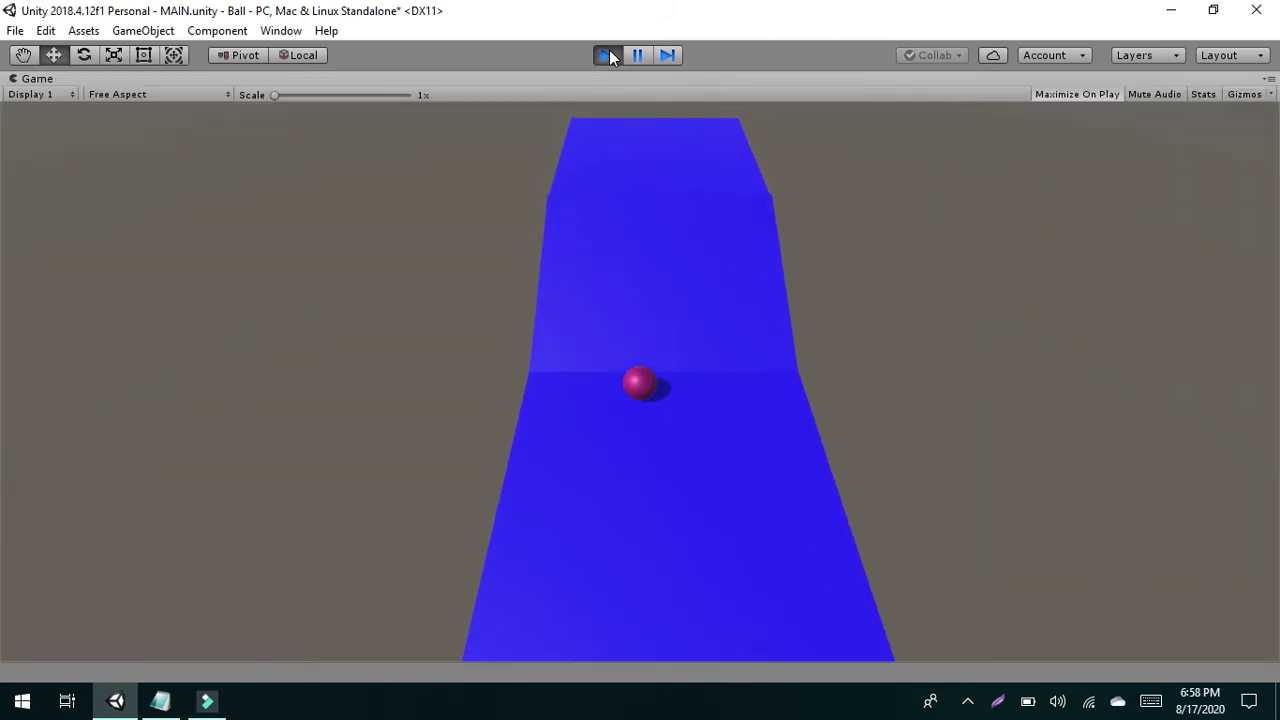
pyautogui.click(609, 55)
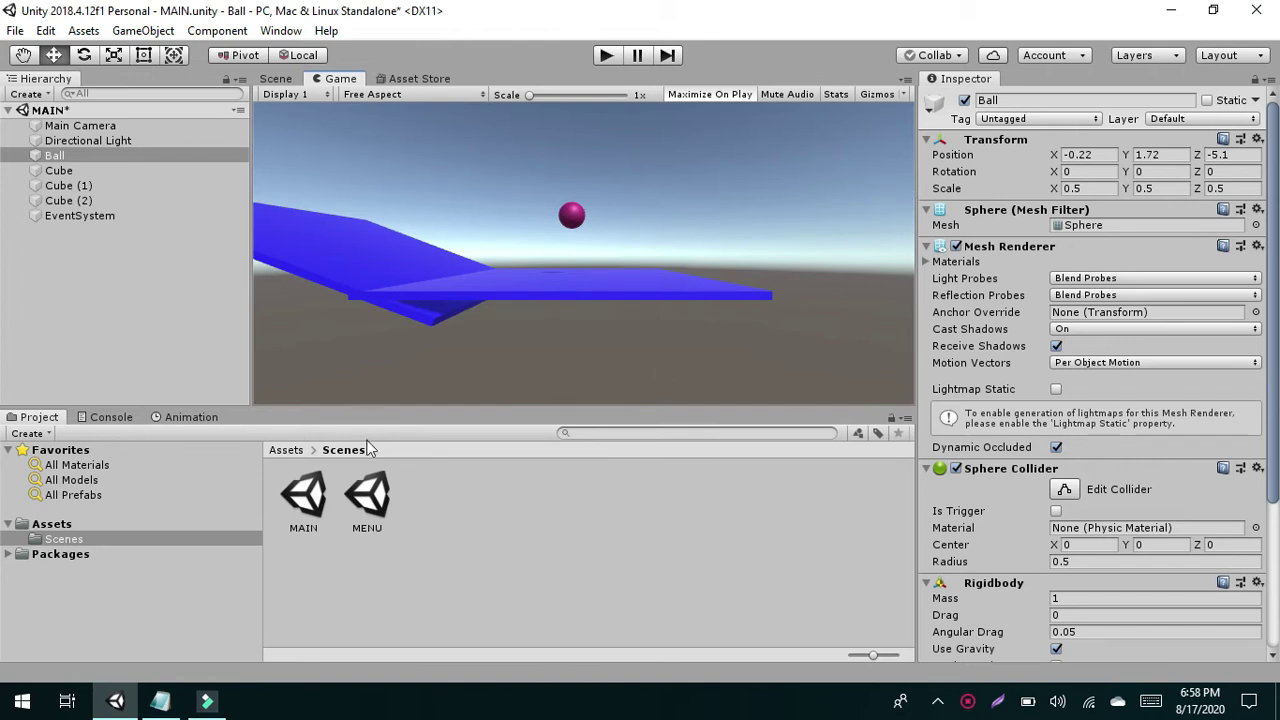
pyautogui.click(307, 498)
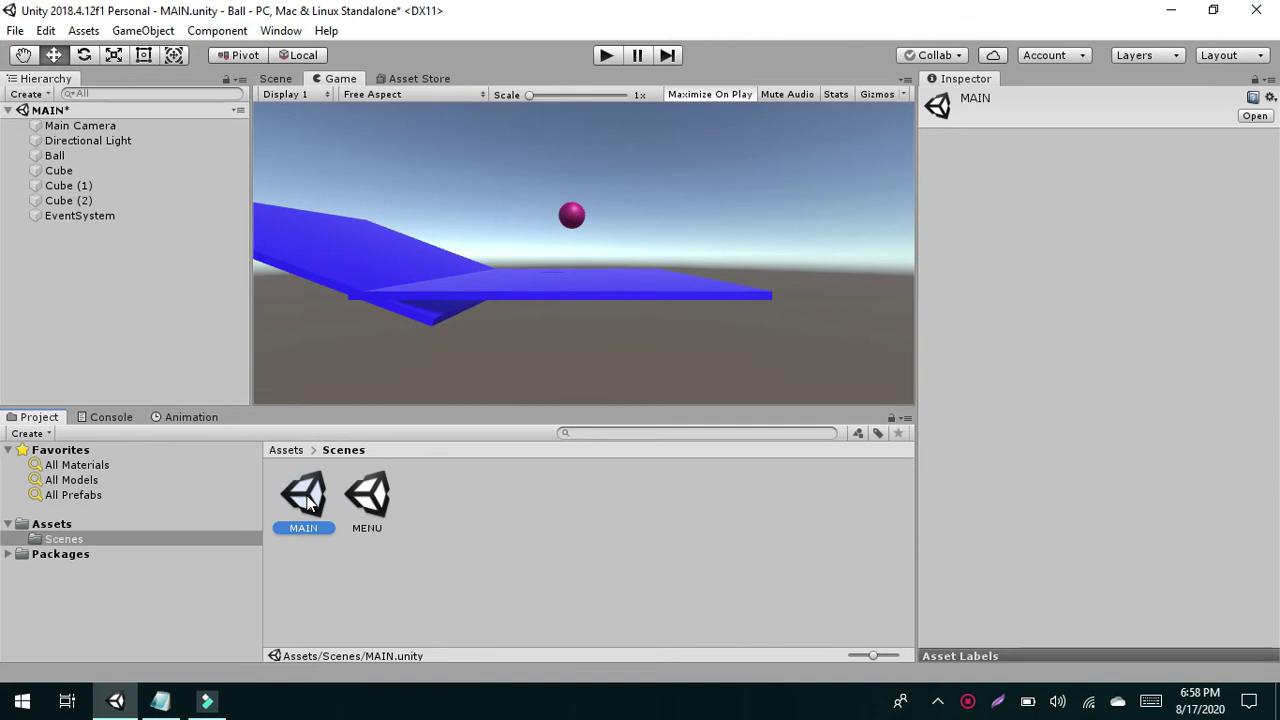
pyautogui.click(355, 500)
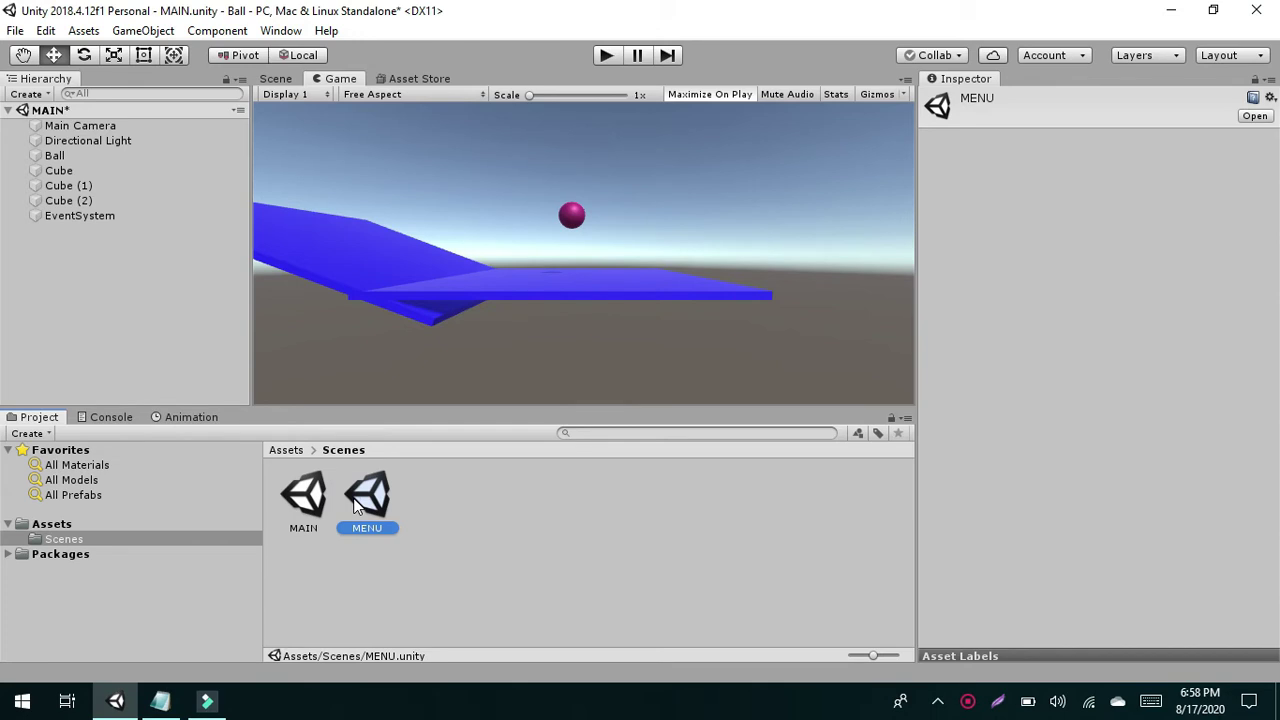
pyautogui.click(305, 495)
pyautogui.click(362, 494)
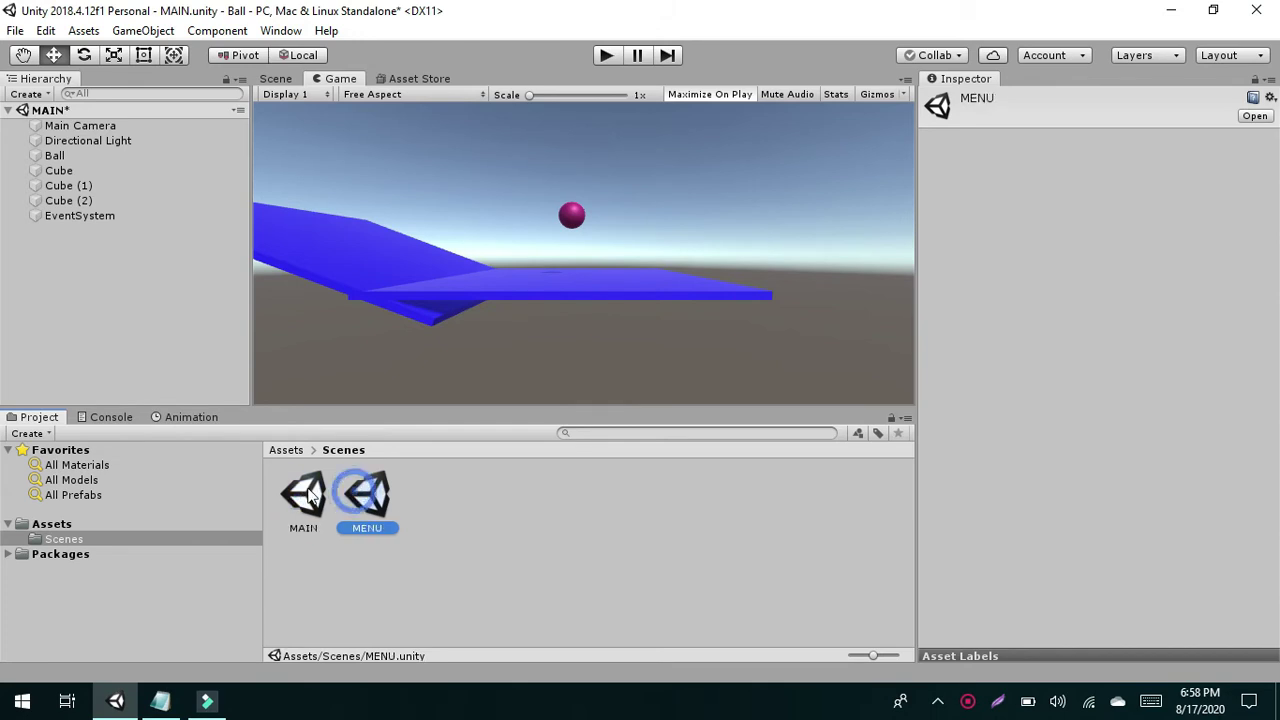
pyautogui.click(305, 495)
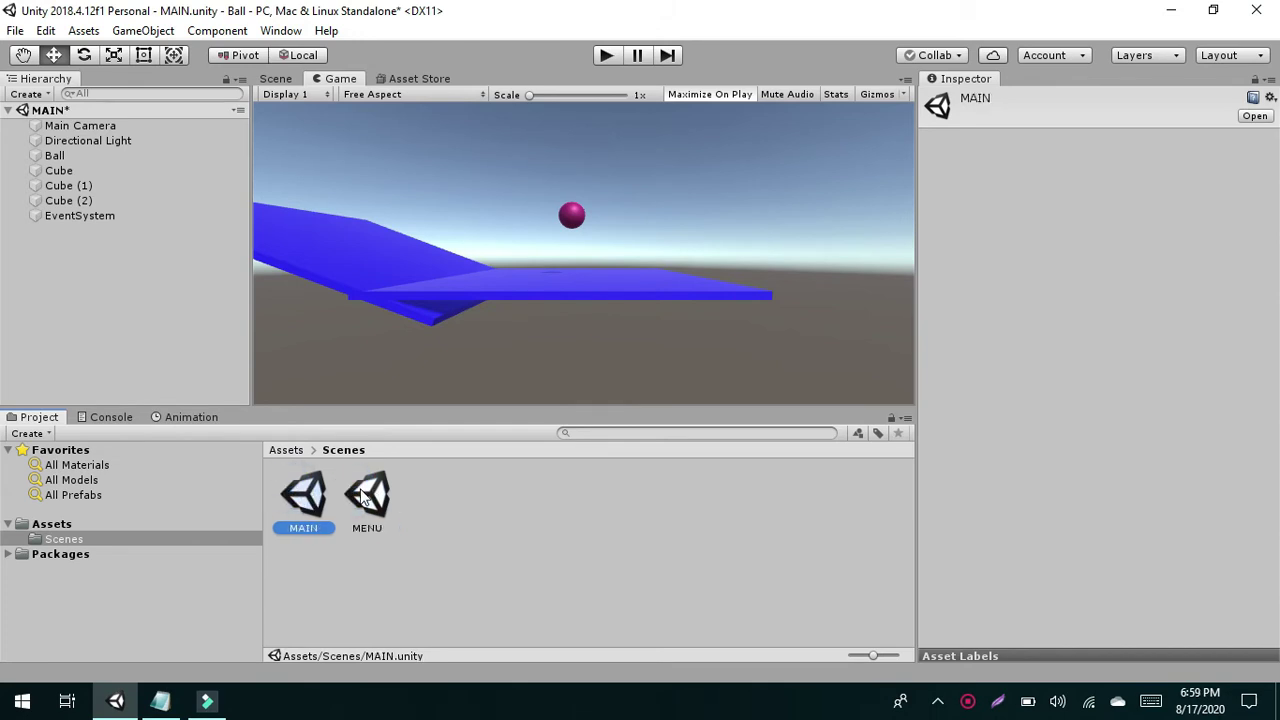
pyautogui.click(364, 495)
pyautogui.click(304, 495)
pyautogui.click(341, 488)
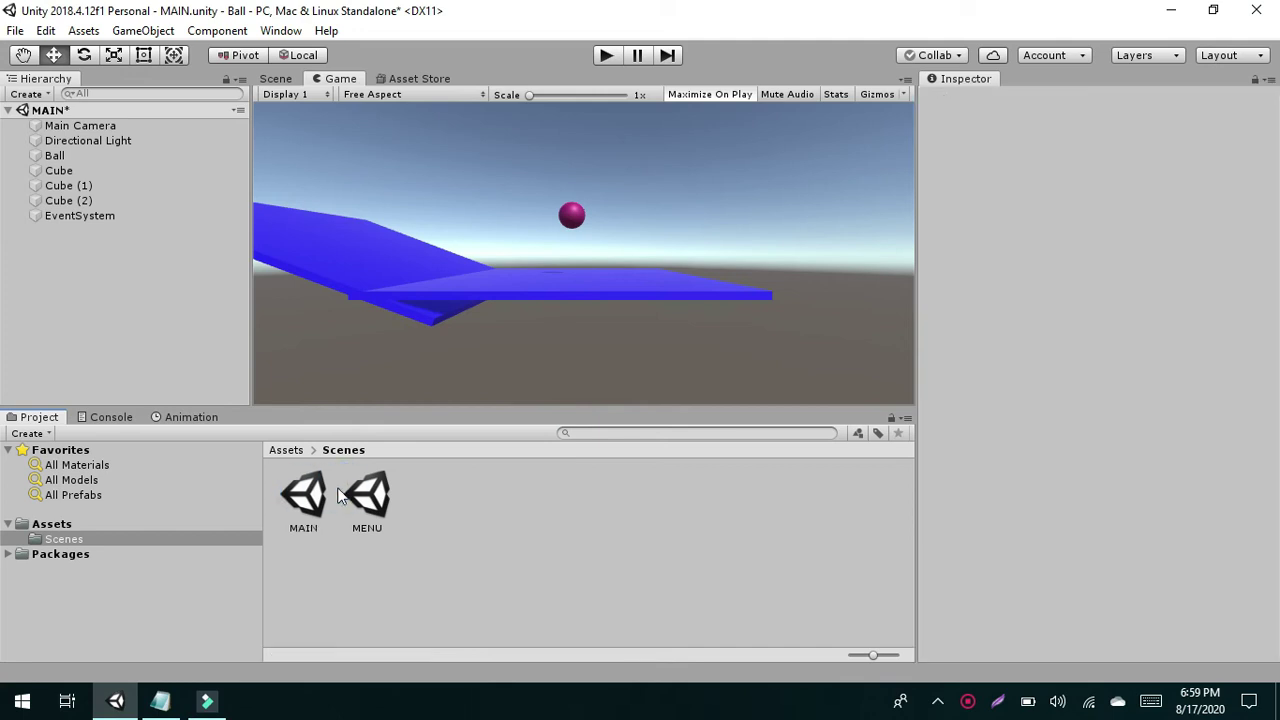
pyautogui.click(314, 491)
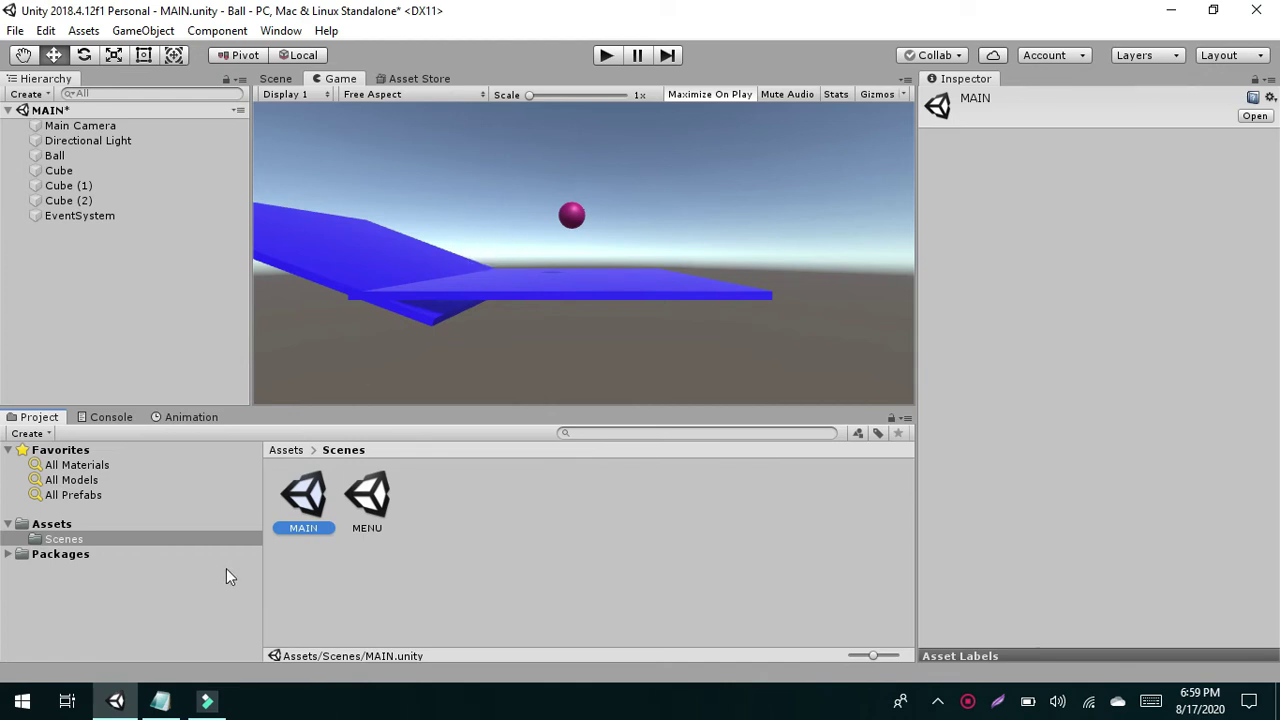
pyautogui.click(368, 505)
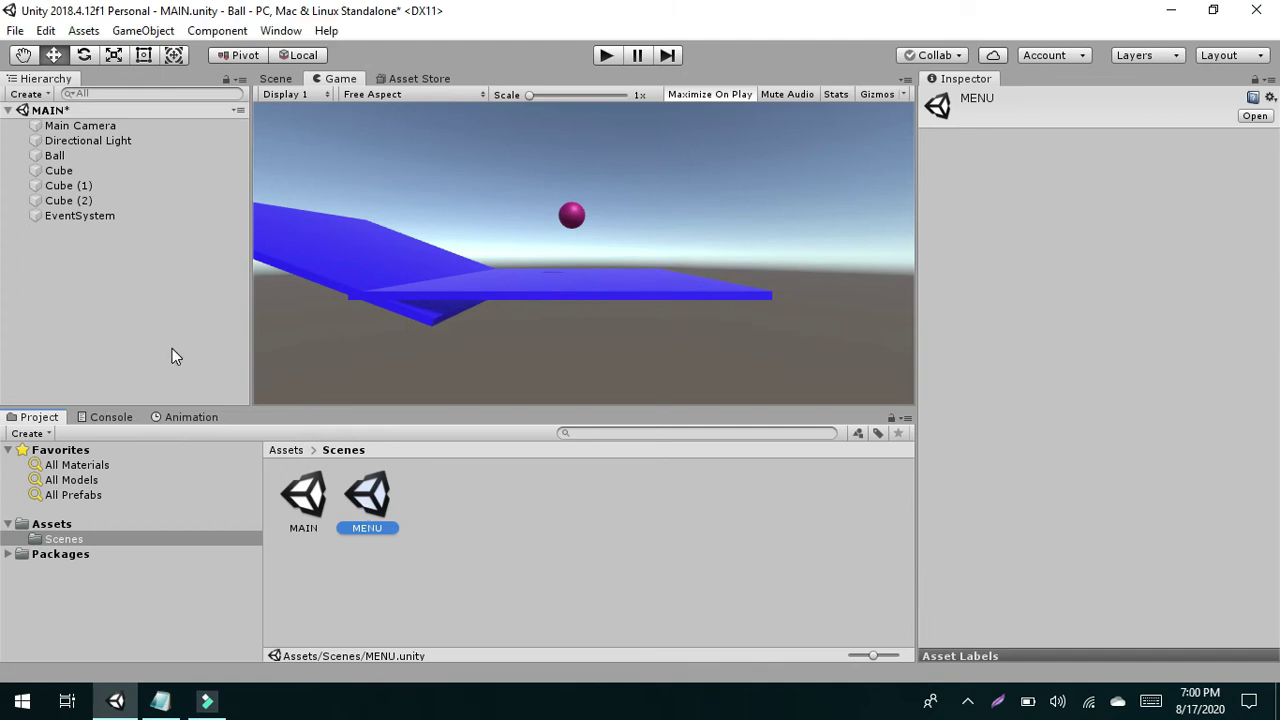
pyautogui.click(309, 508)
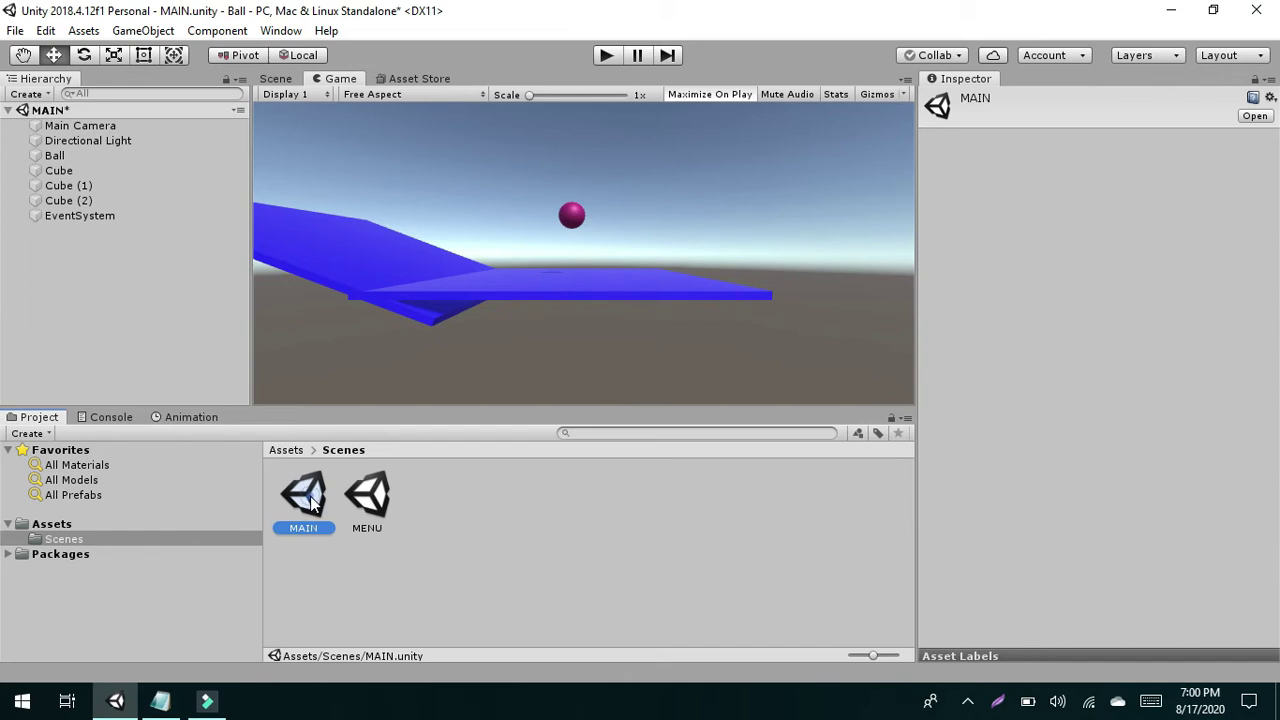
# - Add a UI Canvas to the MAIN scene and enable its Pixel Perfect option
pyautogui.rightClick(34, 250)
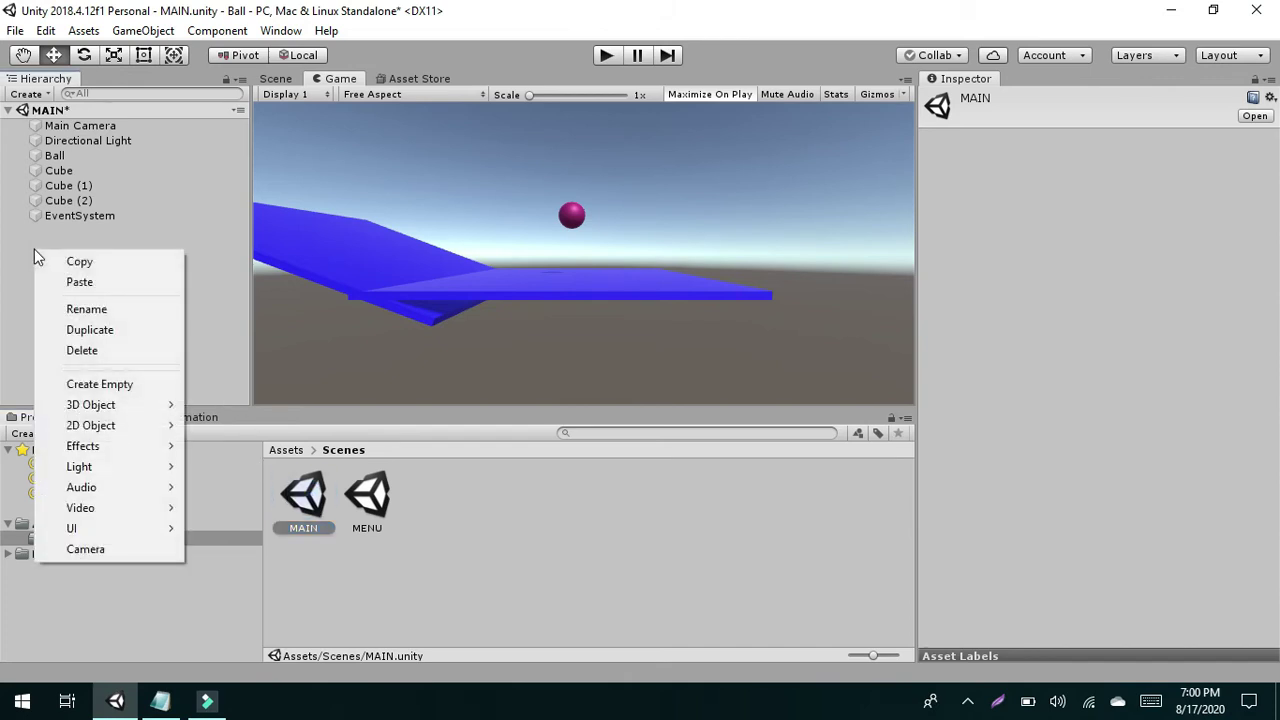
pyautogui.moveTo(108, 535)
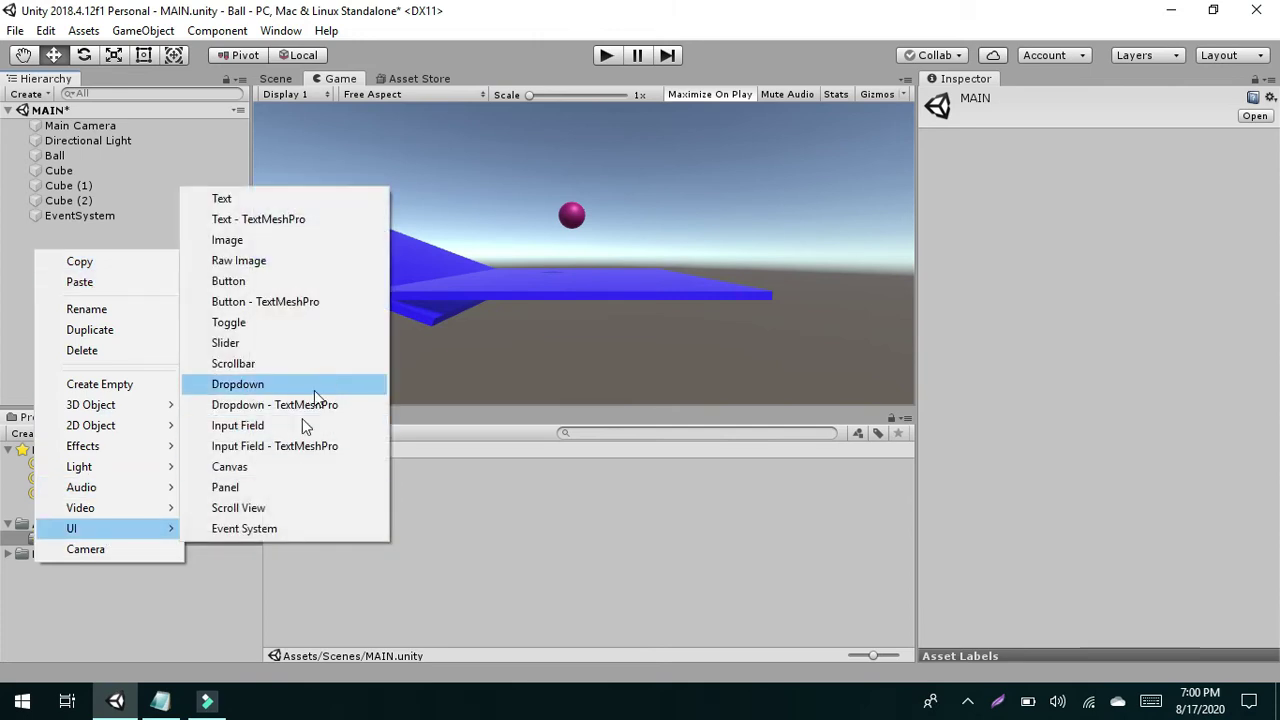
pyautogui.click(284, 469)
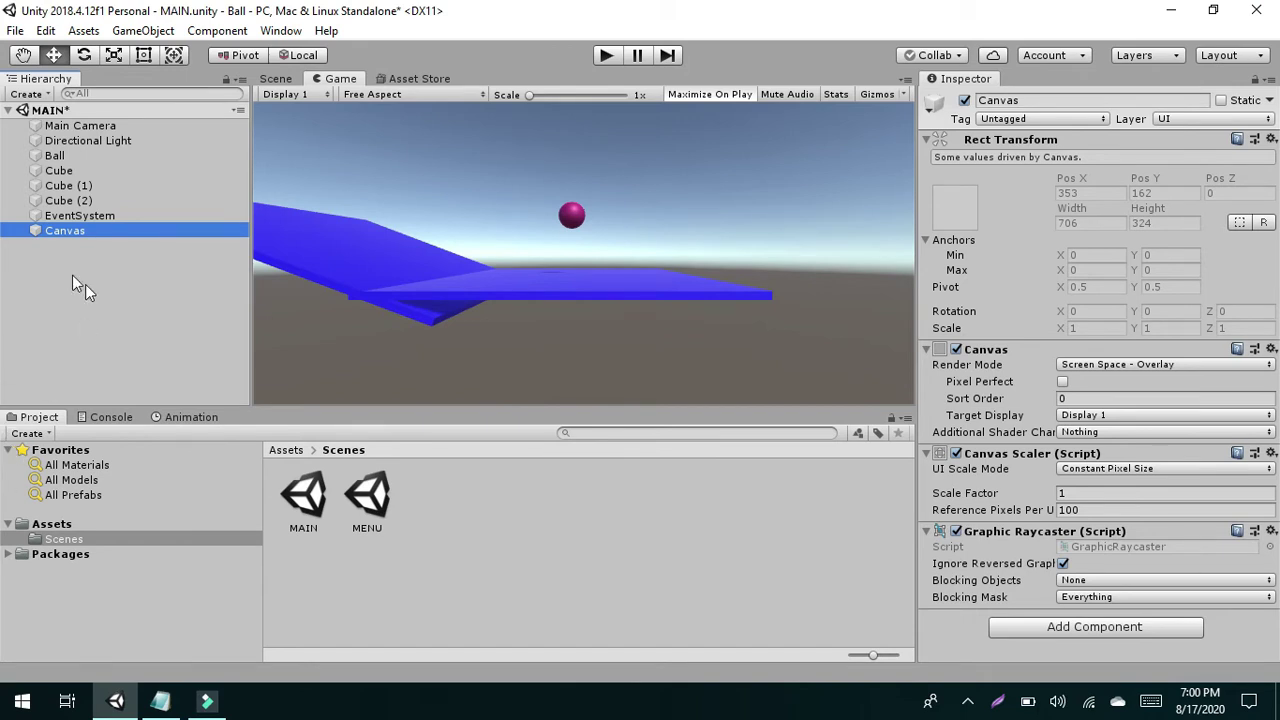
pyautogui.click(47, 228)
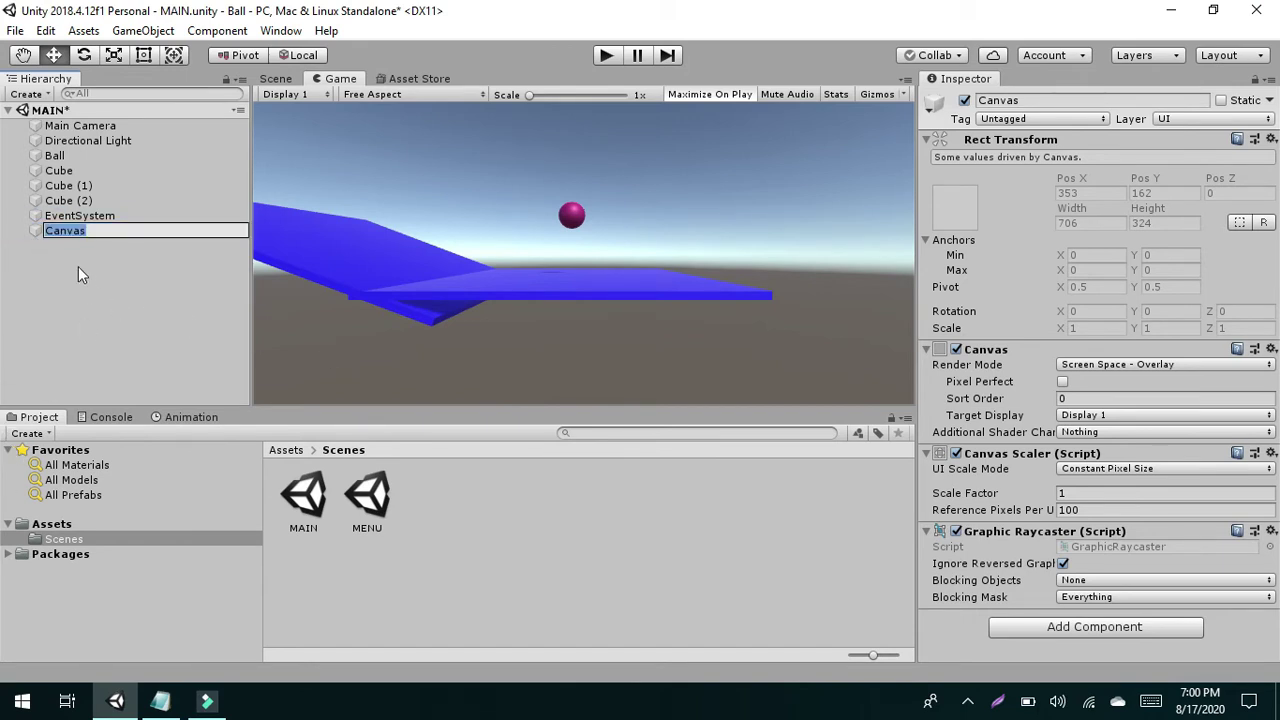
pyautogui.click(69, 238)
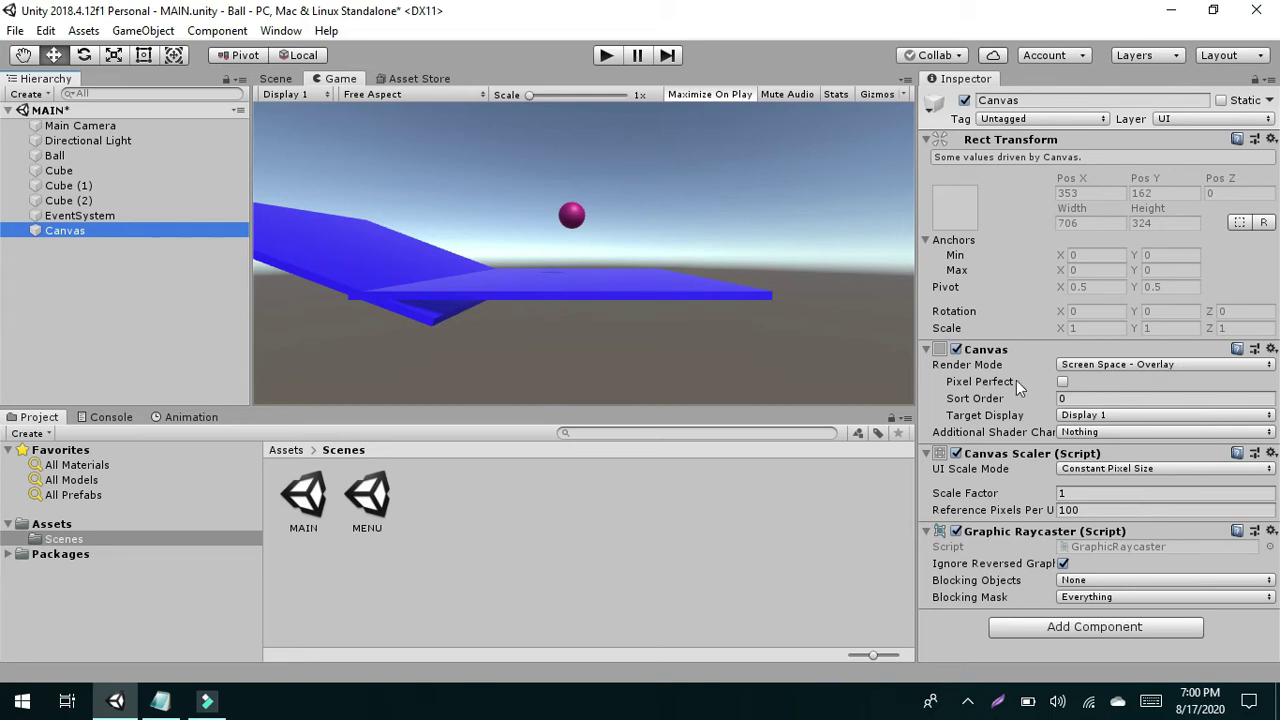
pyautogui.click(1063, 383)
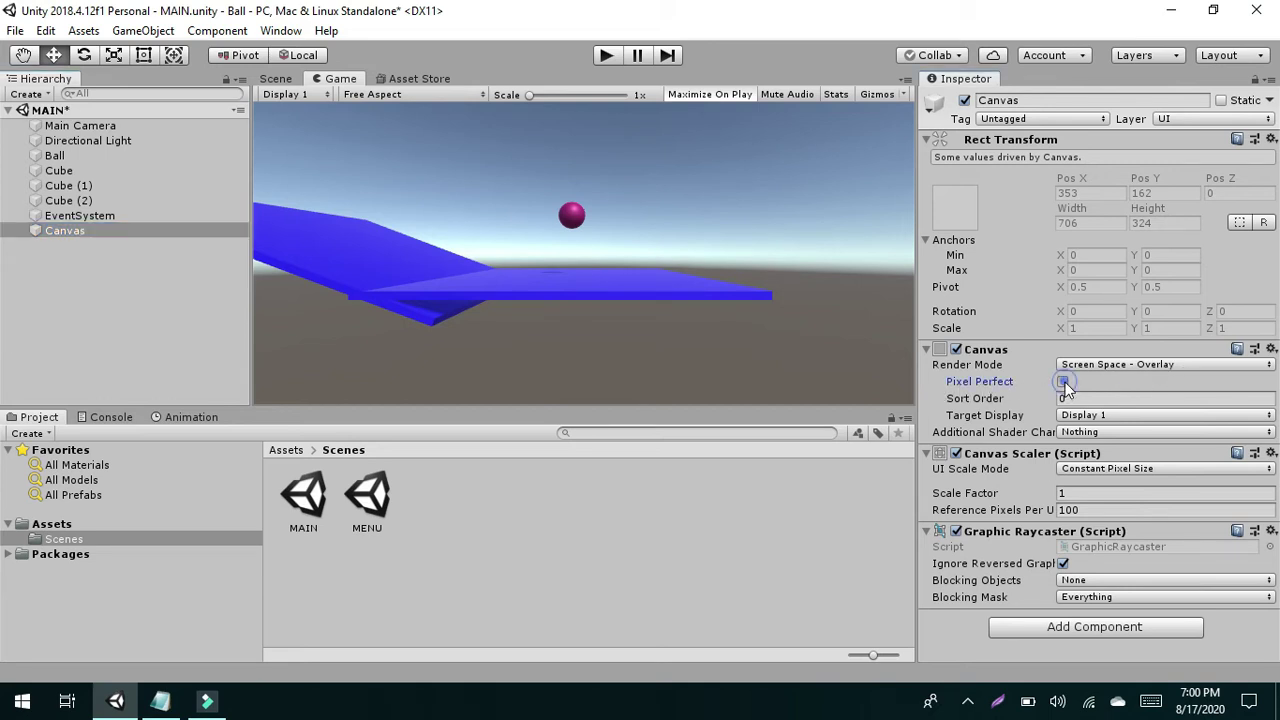
pyautogui.click(1063, 383)
# - Add a UI Panel as a child of the Canvas
pyautogui.rightClick(73, 233)
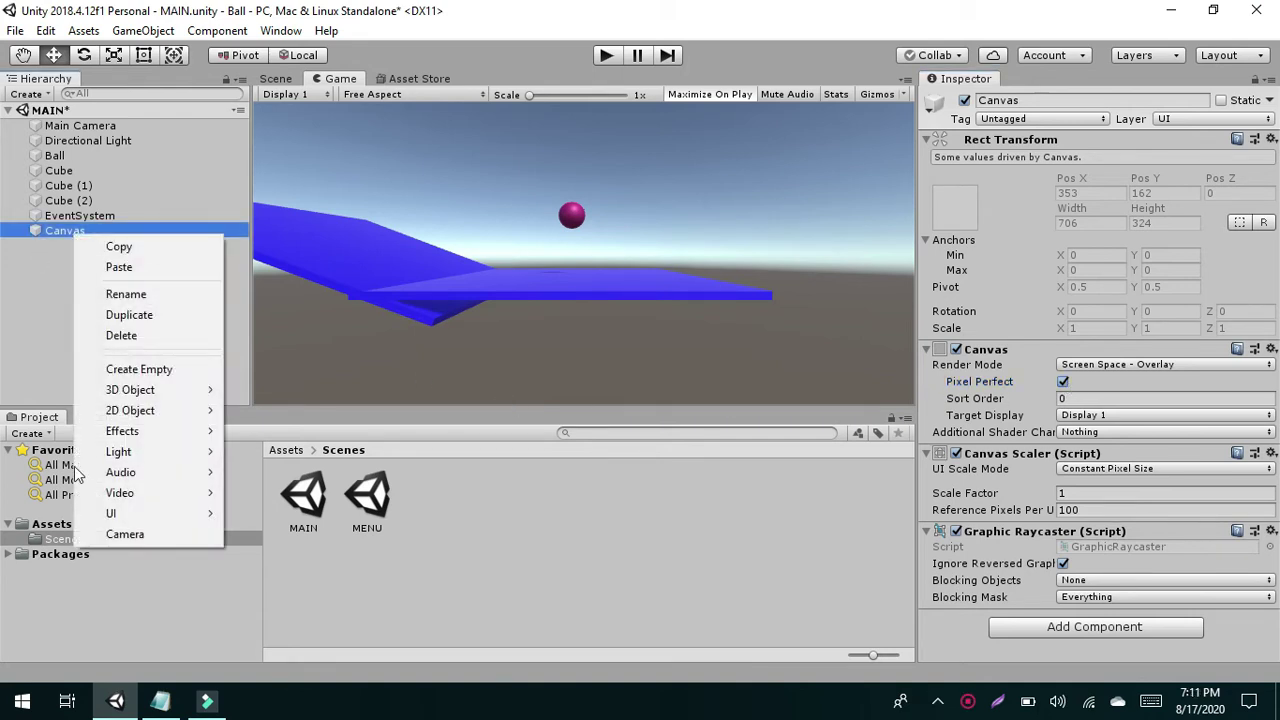
pyautogui.moveTo(162, 519)
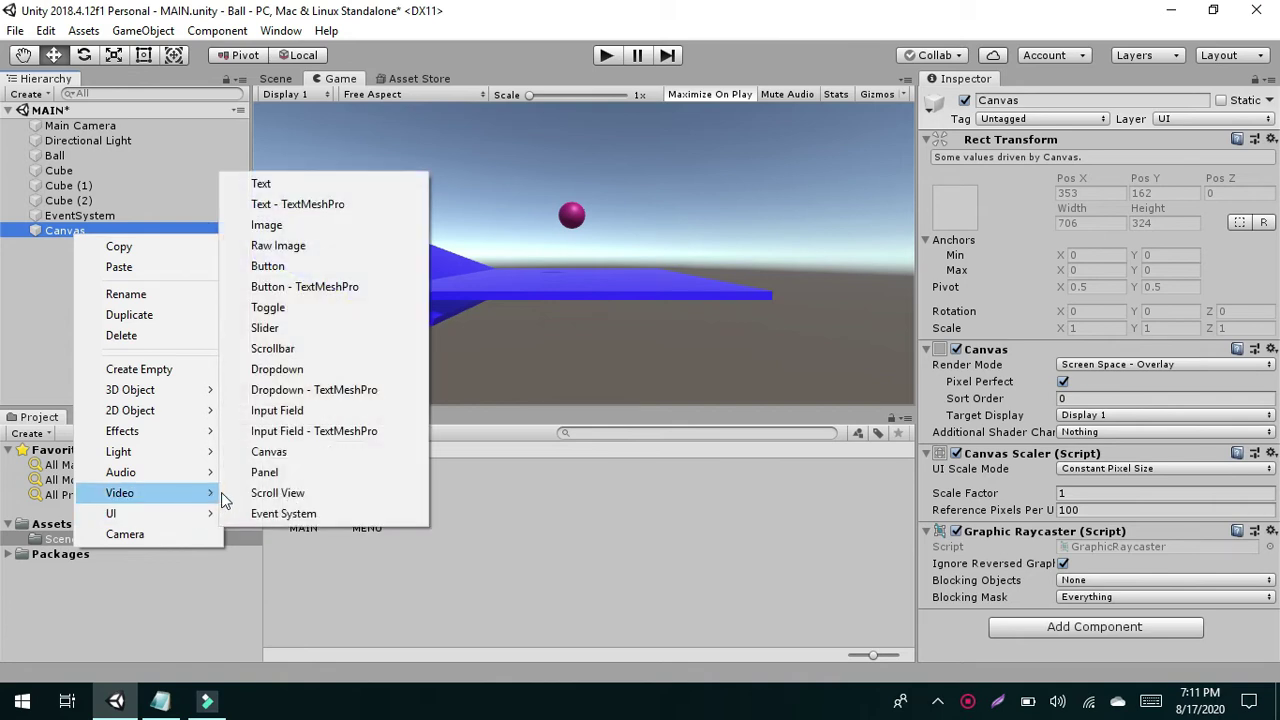
pyautogui.click(260, 472)
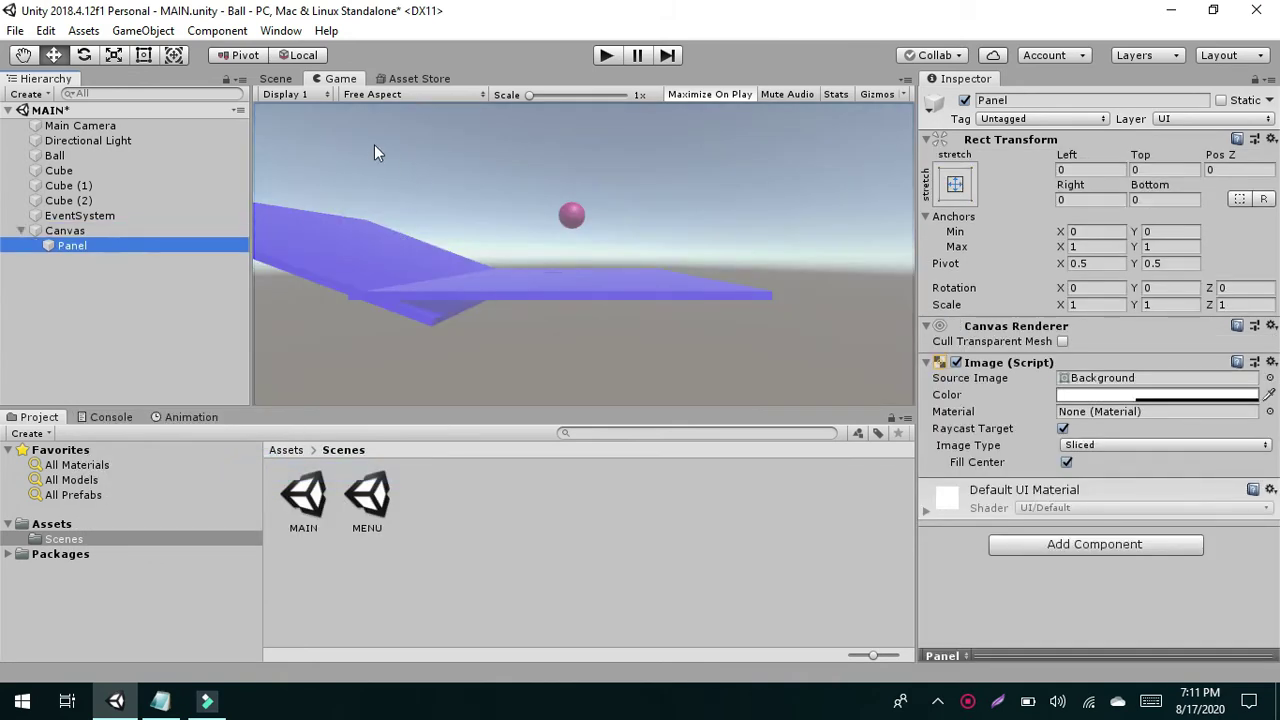
# - Show the Scene view in 2D mode and frame the whole Canvas in it
pyautogui.click(280, 80)
pyautogui.click(326, 79)
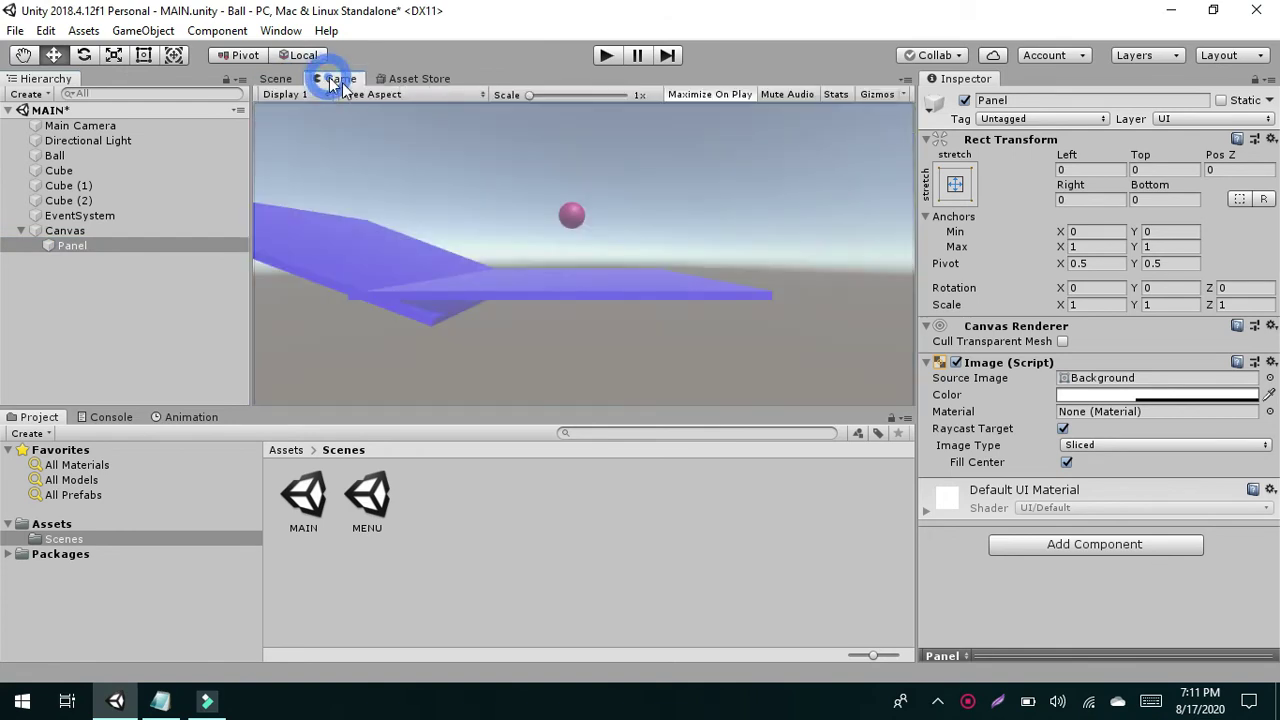
pyautogui.click(278, 79)
pyautogui.click(386, 95)
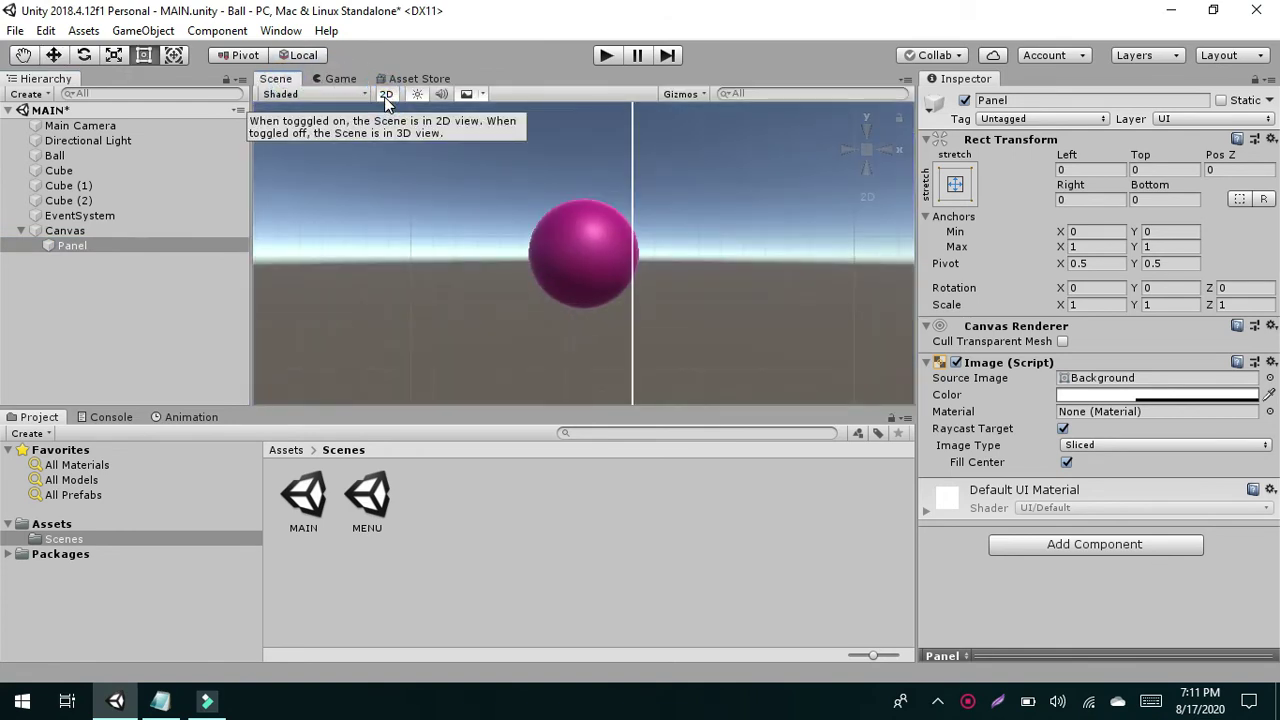
pyautogui.click(108, 233)
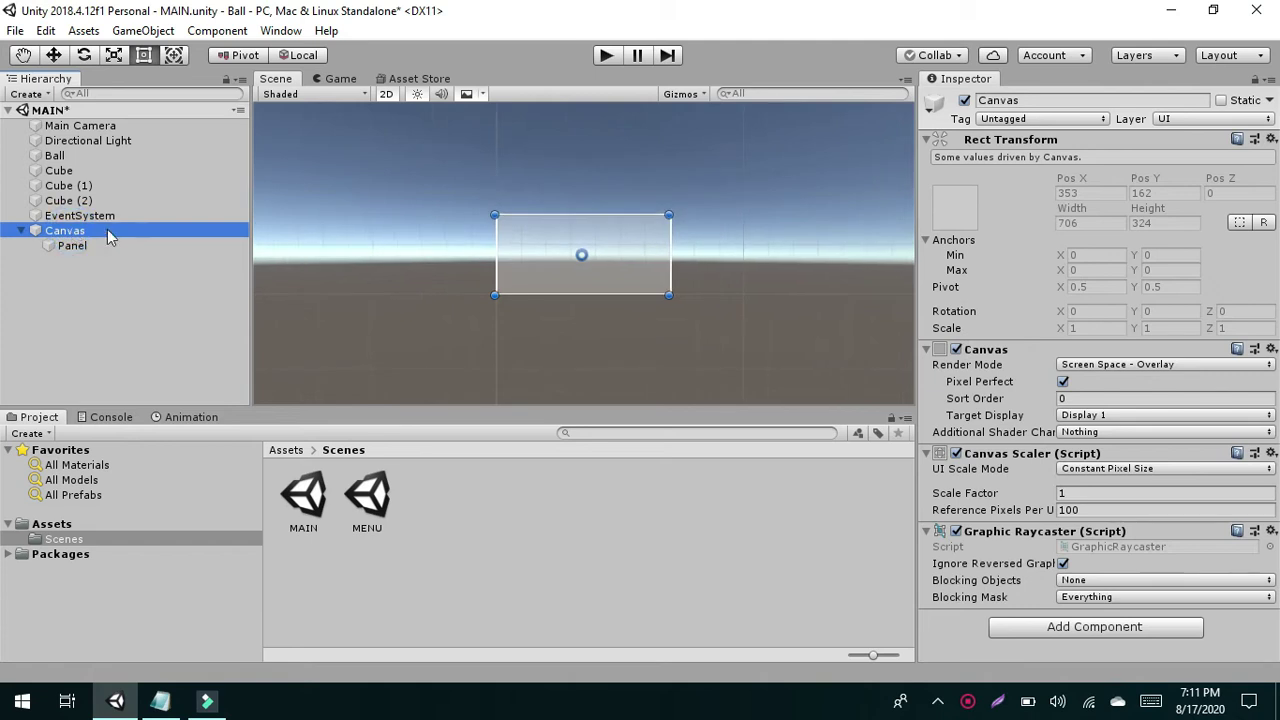
pyautogui.scroll(6, 579, 249)
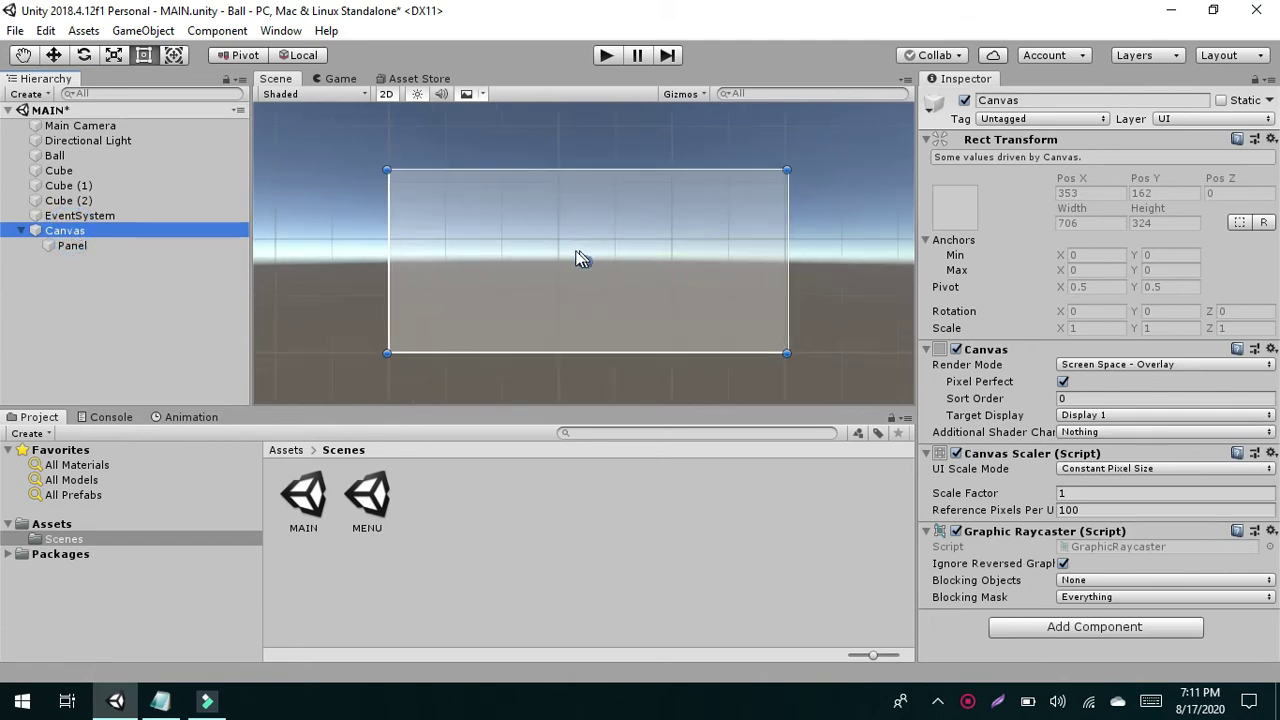
pyautogui.click(70, 248)
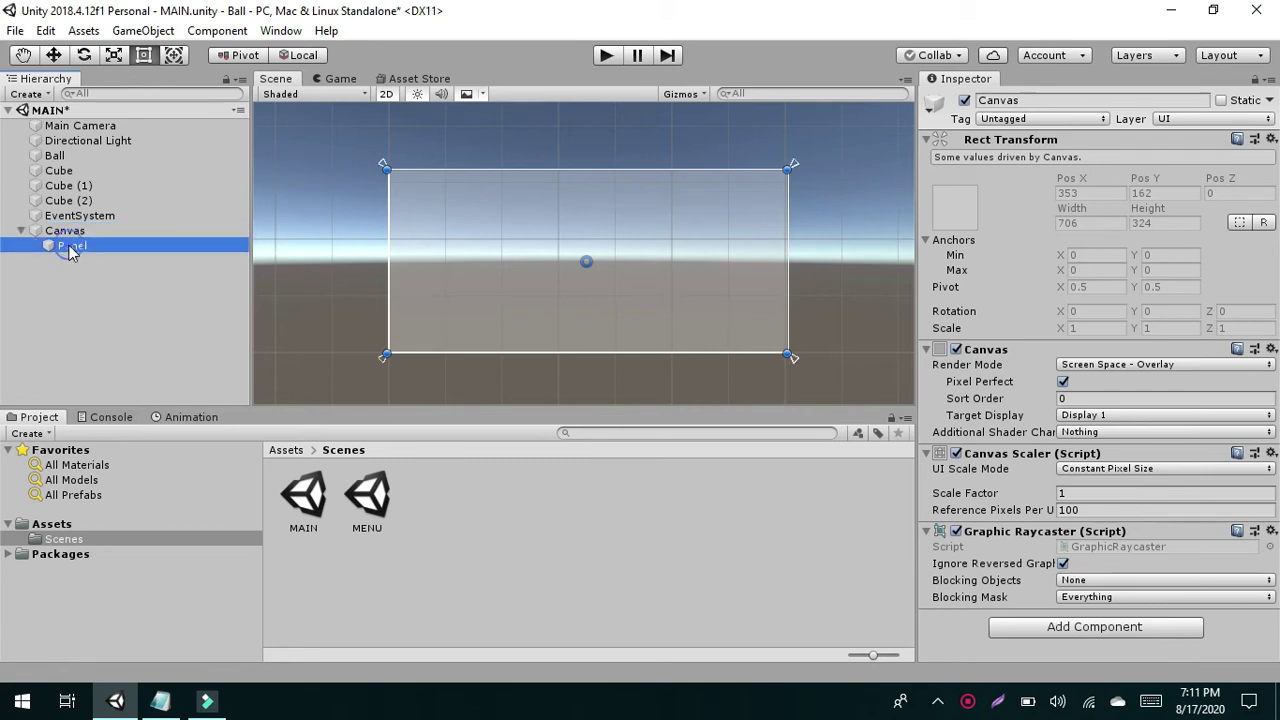
pyautogui.click(64, 231)
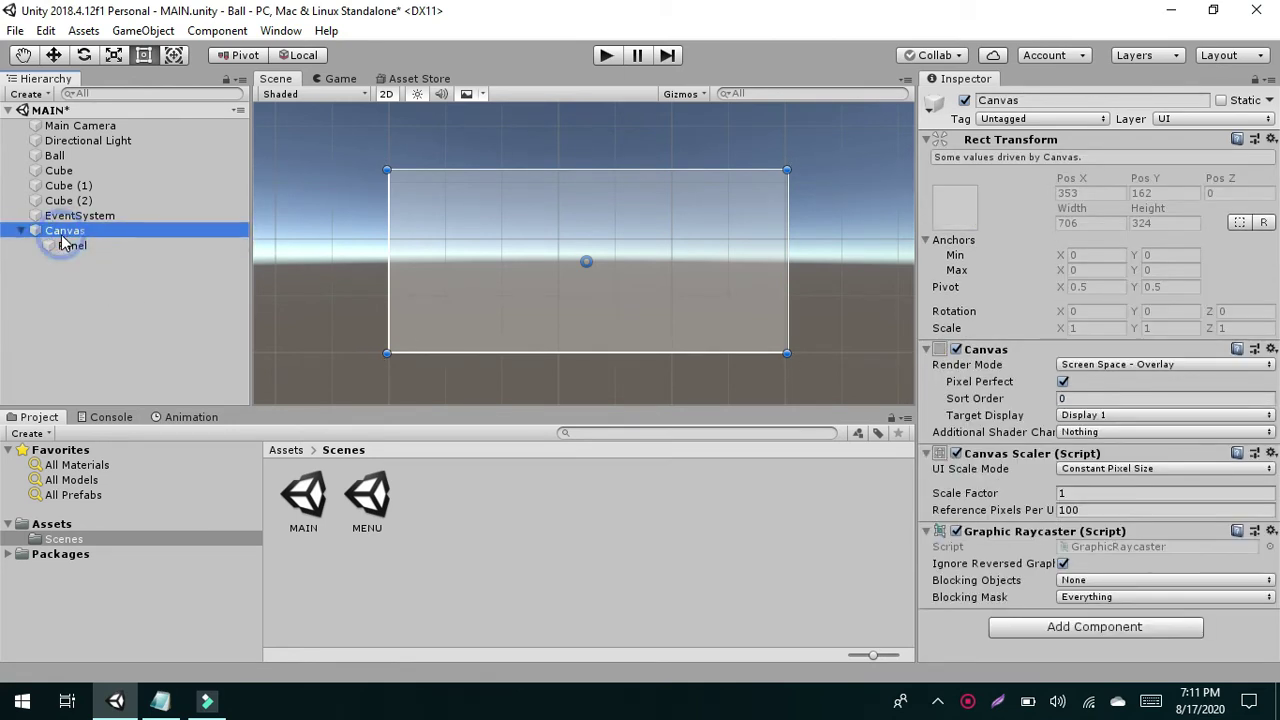
pyautogui.click(62, 234)
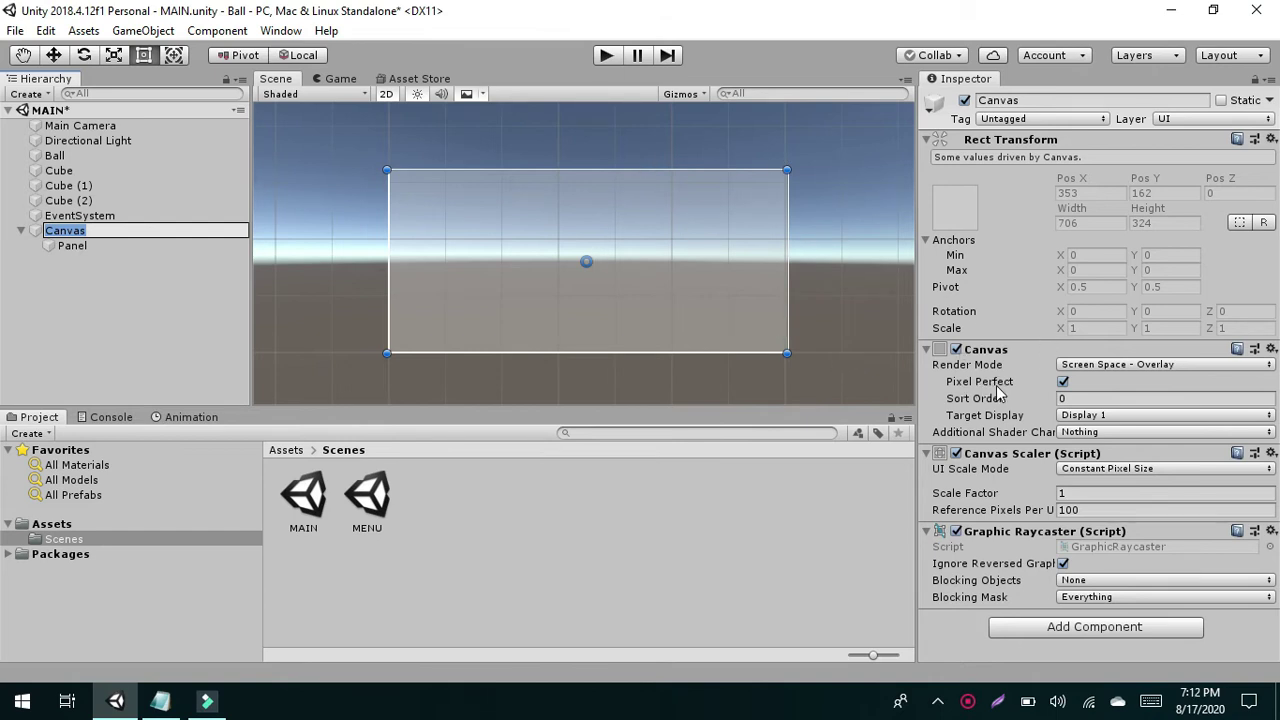
# - Rename the Panel under the Canvas to PauseMenu
pyautogui.click(70, 252)
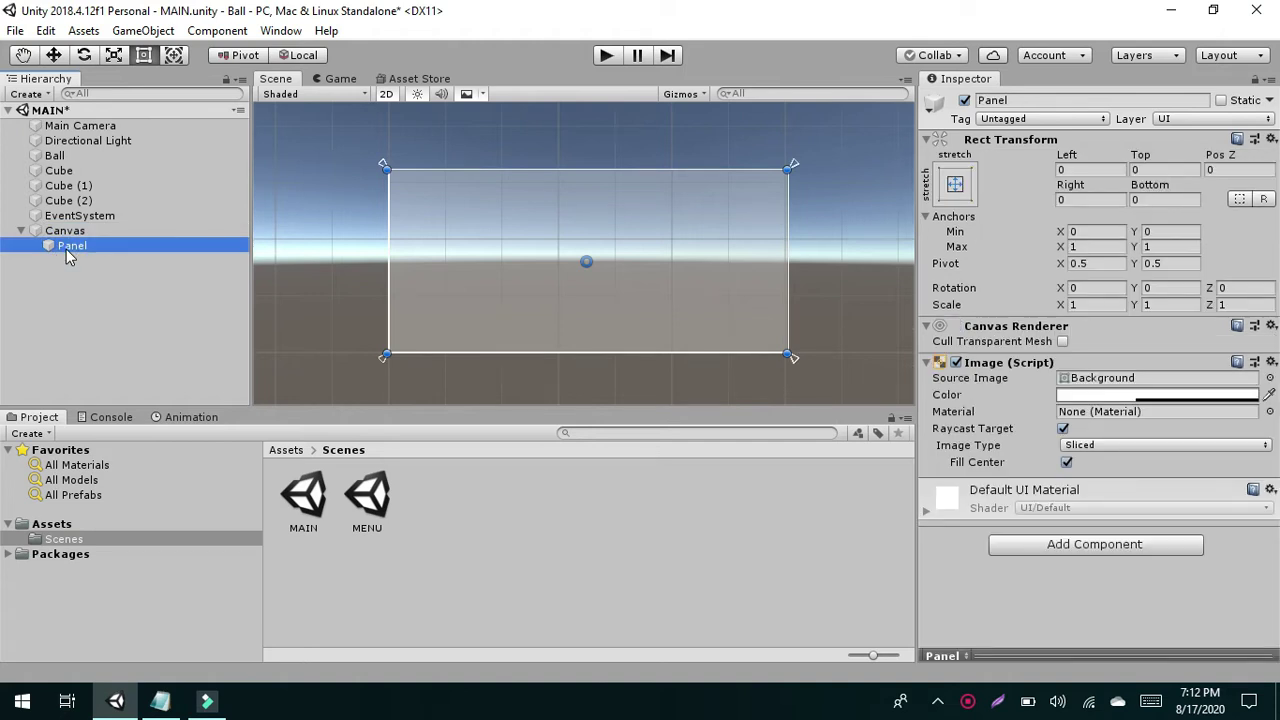
pyautogui.rightClick(67, 256)
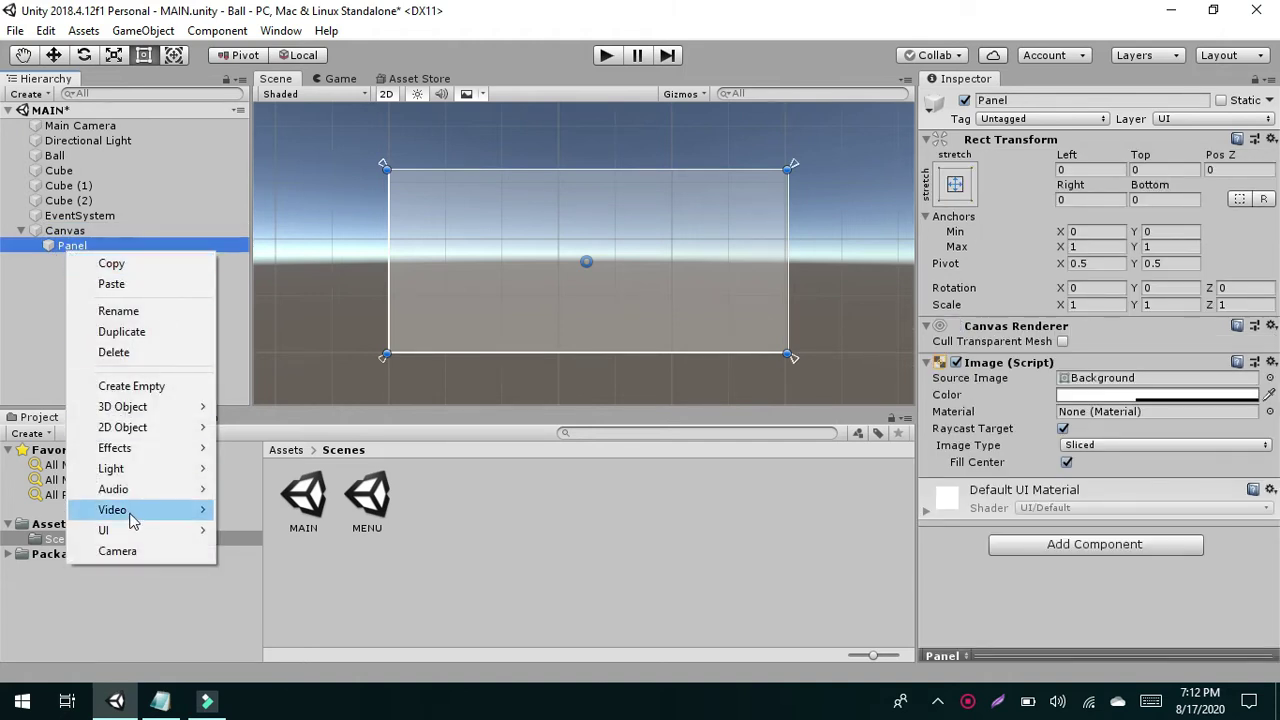
pyautogui.click(118, 311)
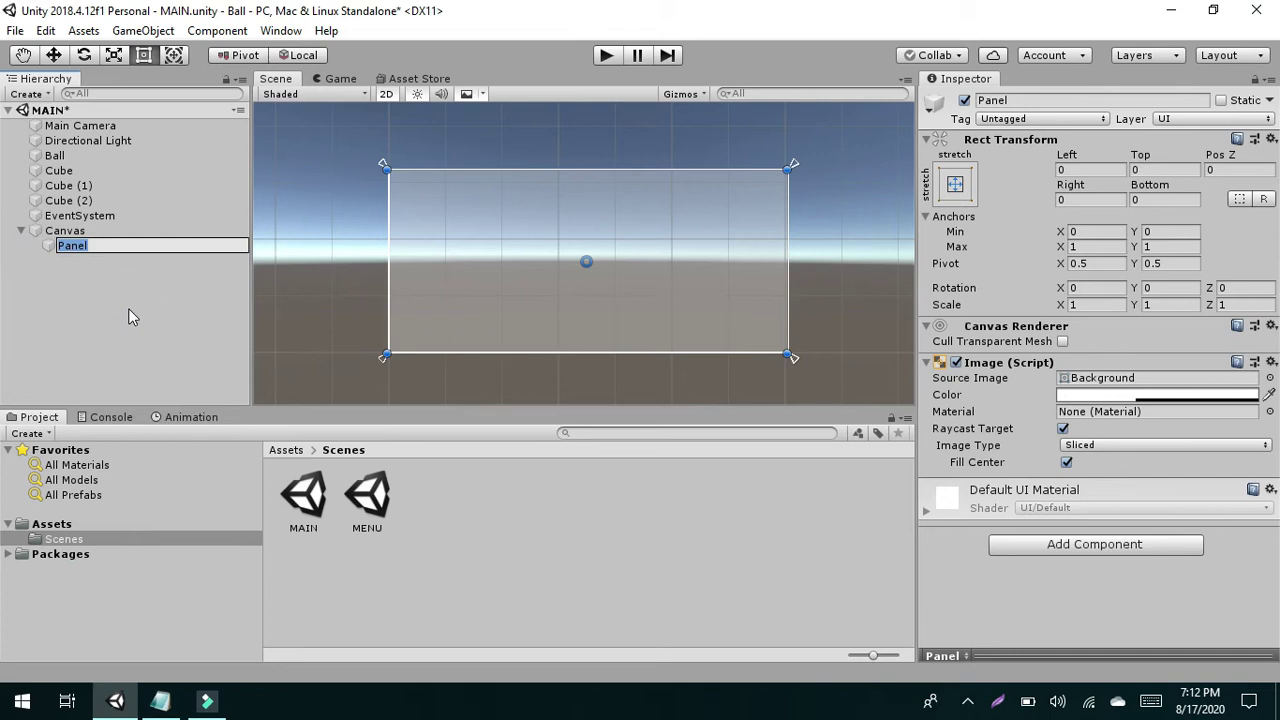
pyautogui.write('PauseMenu')
pyautogui.press('Return')
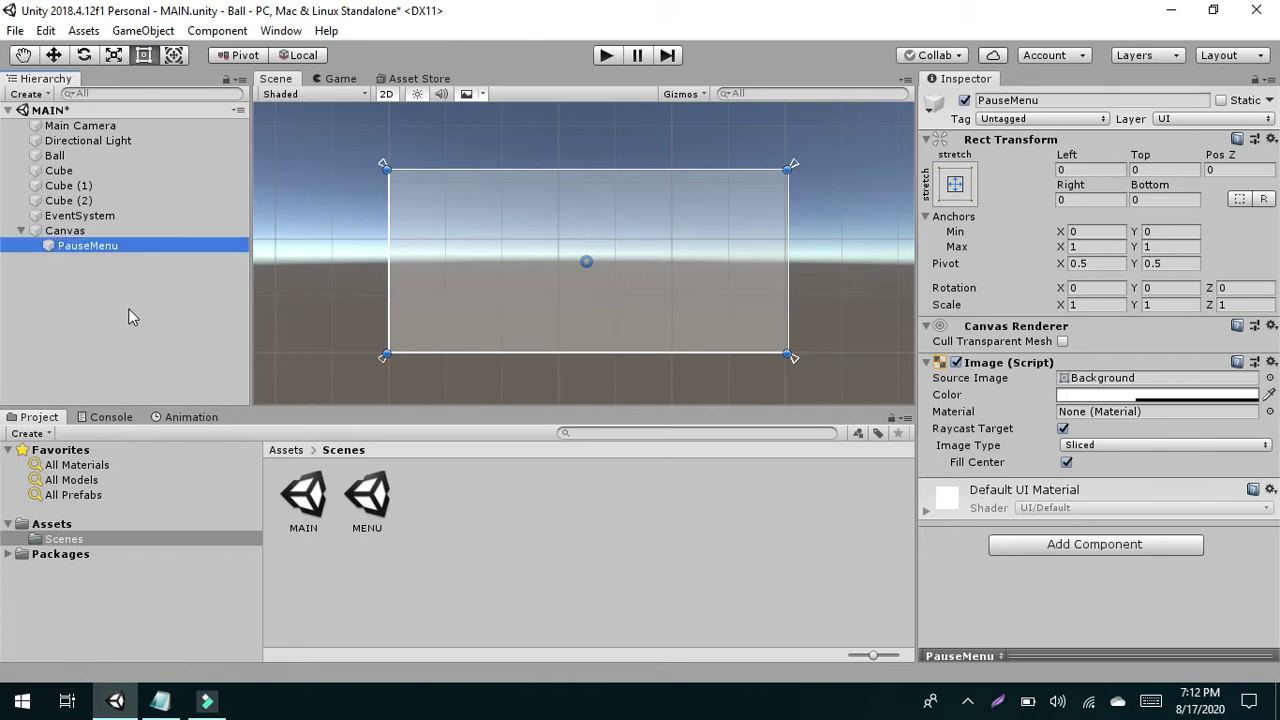
pyautogui.click(75, 247)
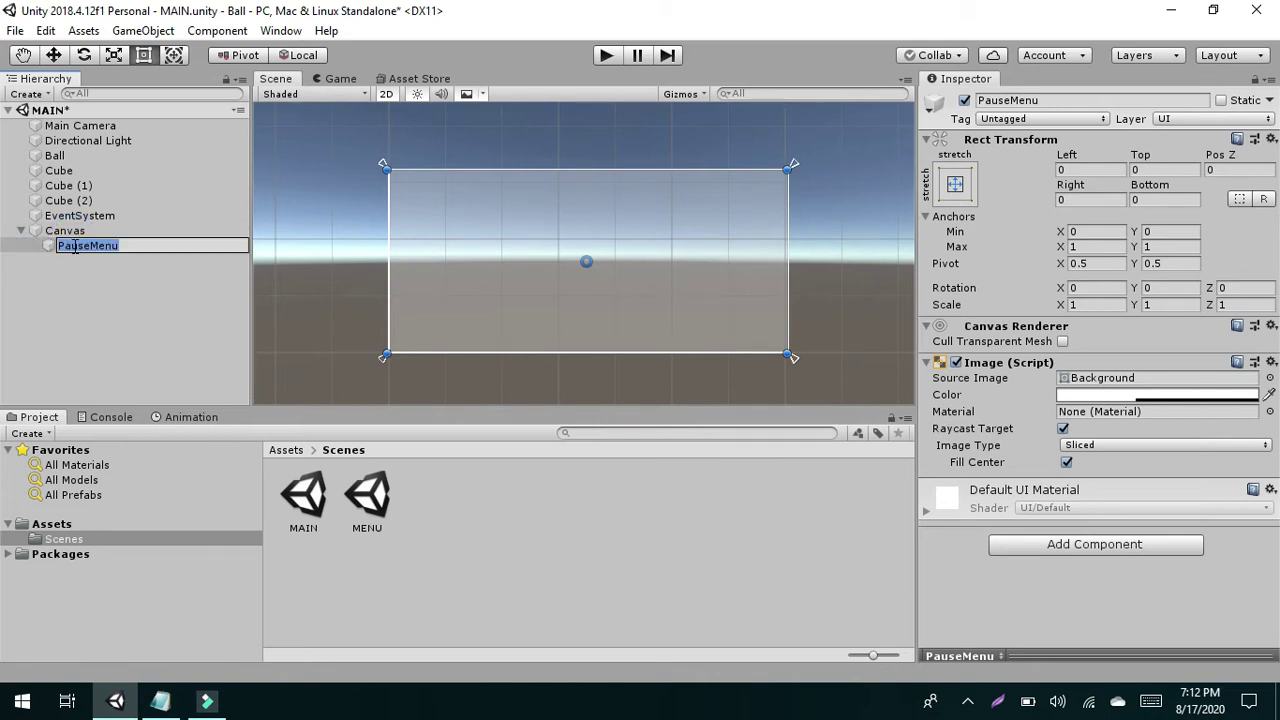
pyautogui.click(73, 273)
# - Set the PauseMenu panel's Image color to black (hex 000000)
pyautogui.click(82, 244)
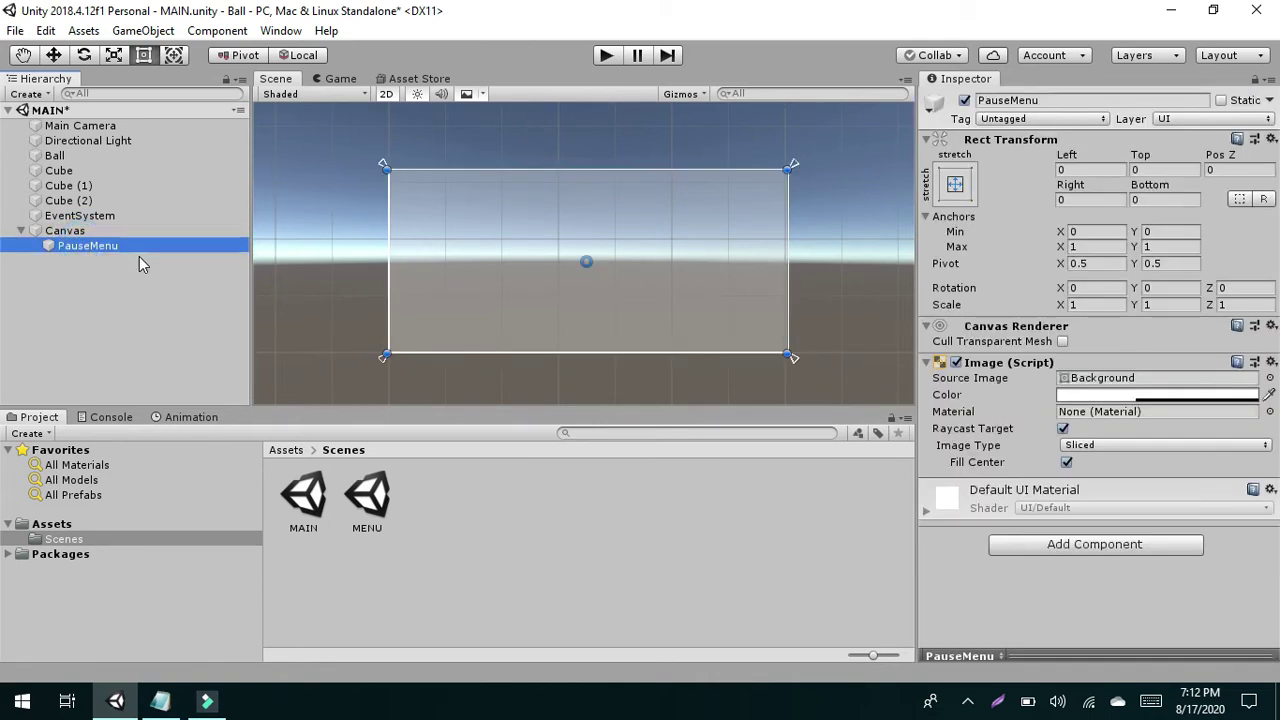
pyautogui.click(1100, 396)
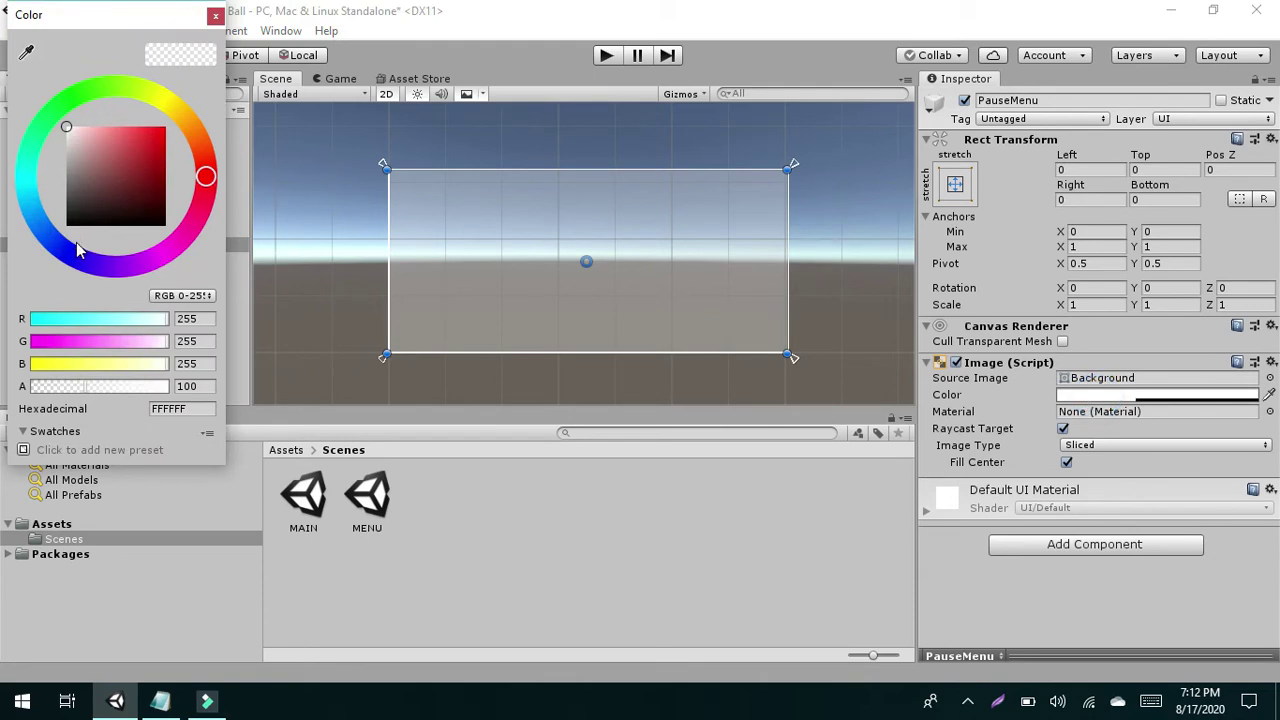
pyautogui.moveTo(96, 212); pyautogui.dragTo(66, 226)
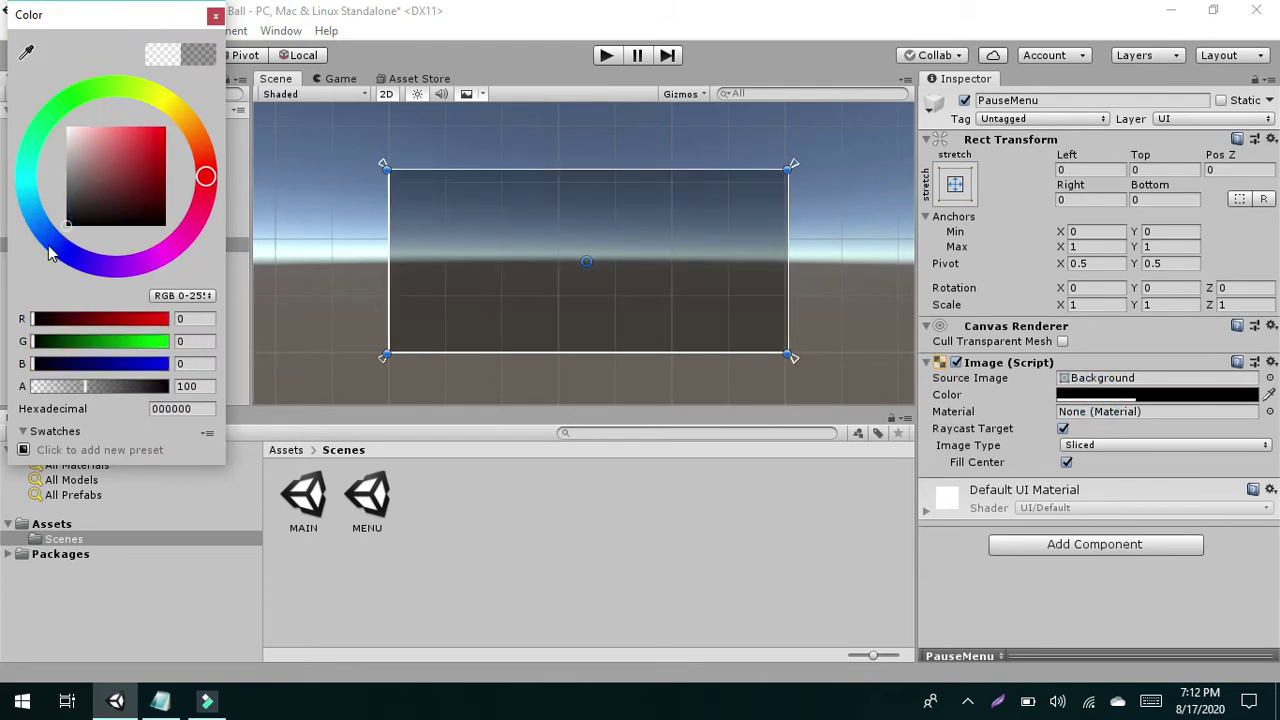
pyautogui.click(215, 17)
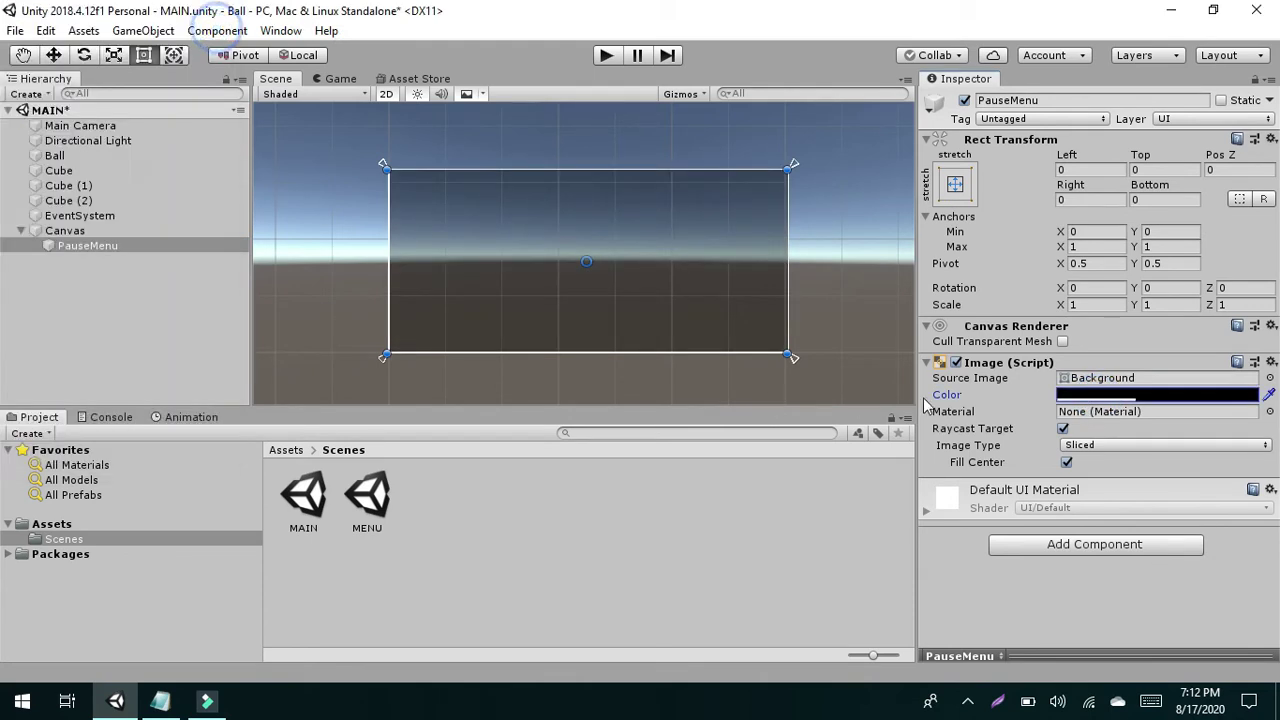
# - Set the Source Image of the PauseMenu panel's Image component to None
pyautogui.click(1270, 379)
pyautogui.click(698, 169)
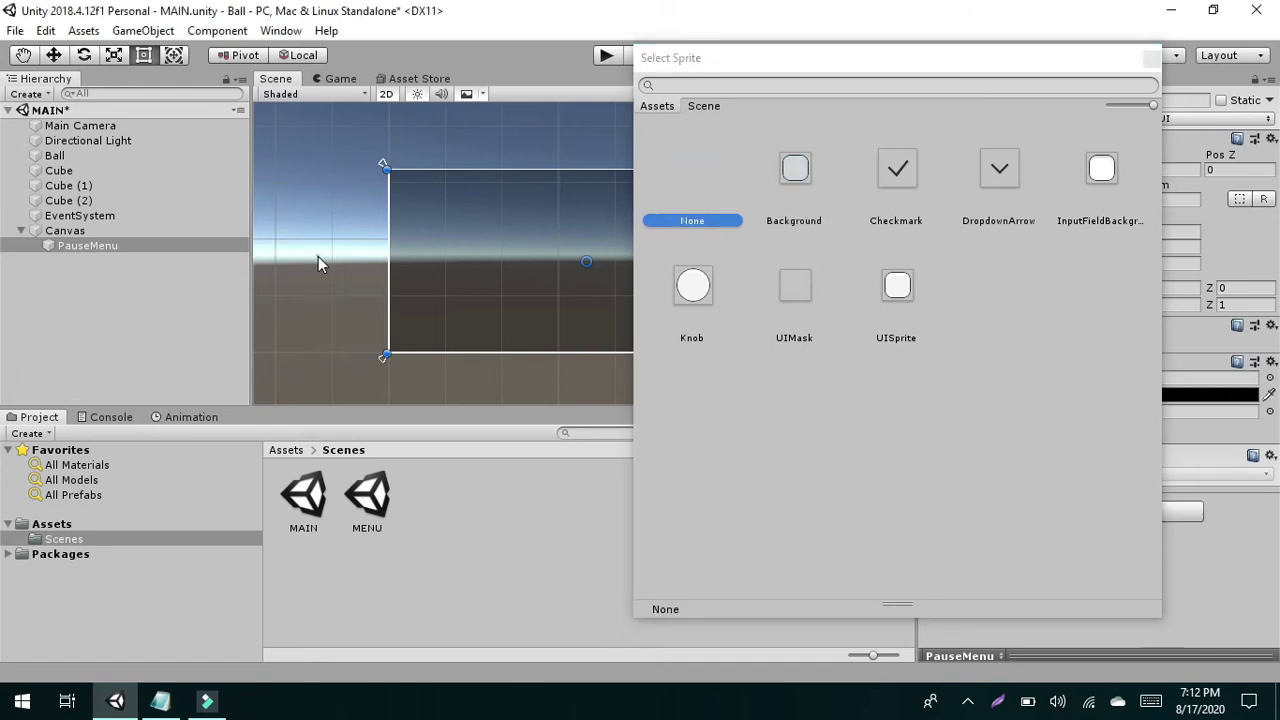
pyautogui.click(318, 256)
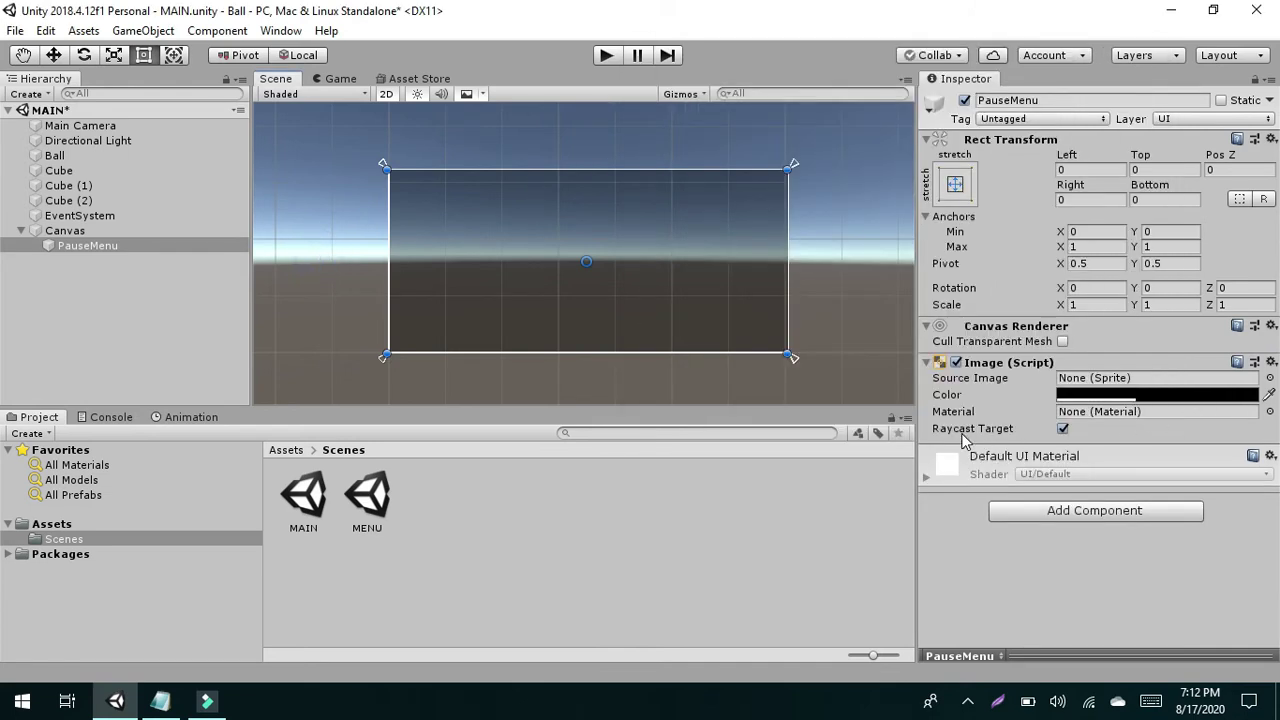
# - Add a UI Button as a child of PauseMenu
pyautogui.click(90, 252)
pyautogui.click(74, 233)
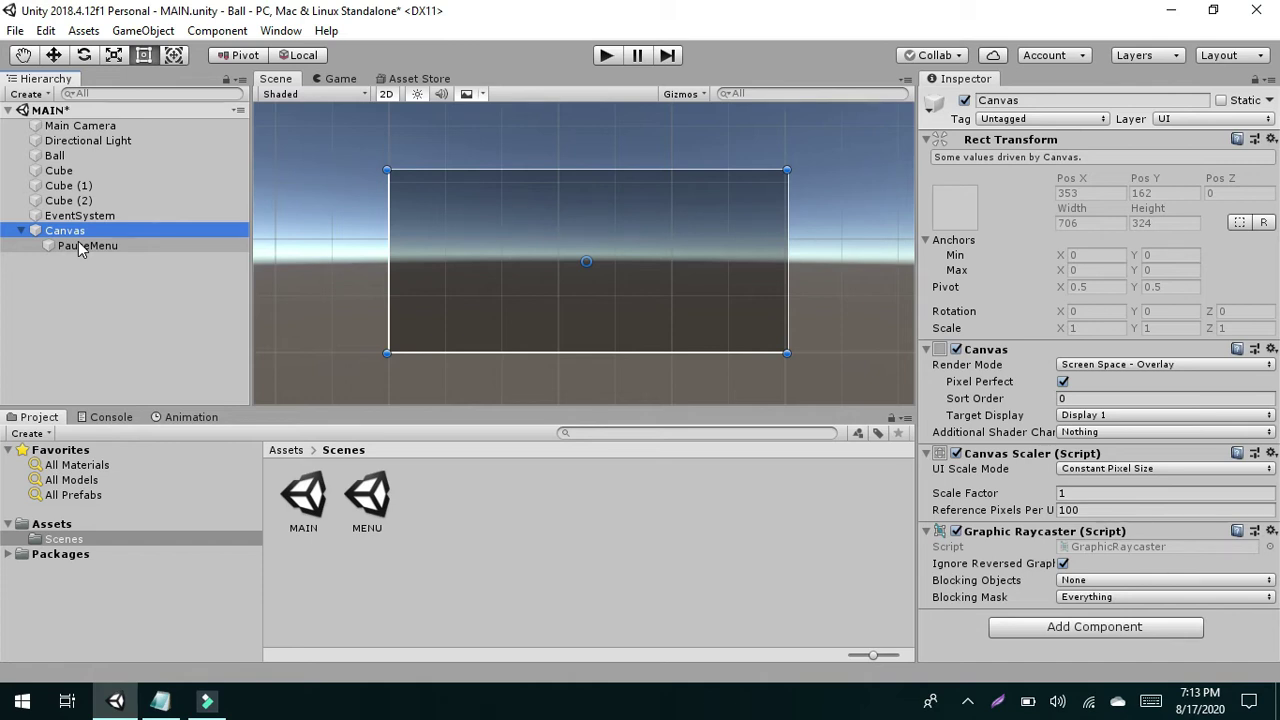
pyautogui.click(80, 245)
pyautogui.rightClick(80, 248)
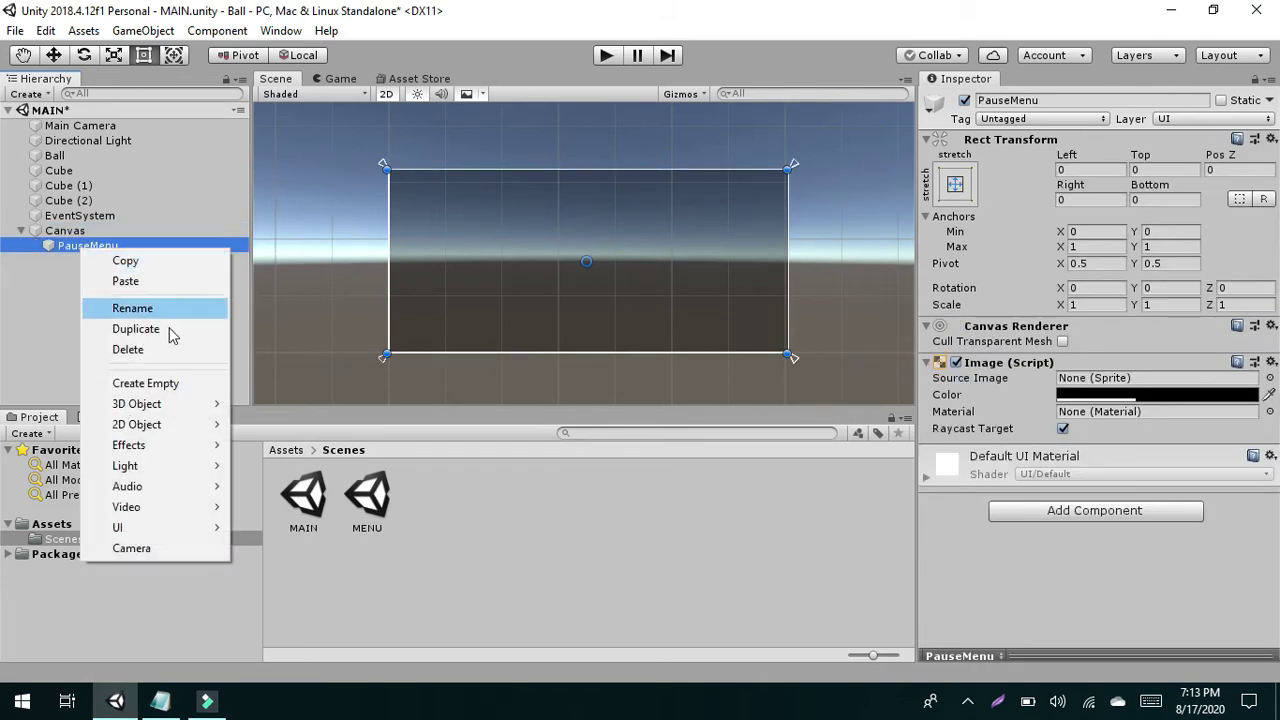
pyautogui.moveTo(171, 530)
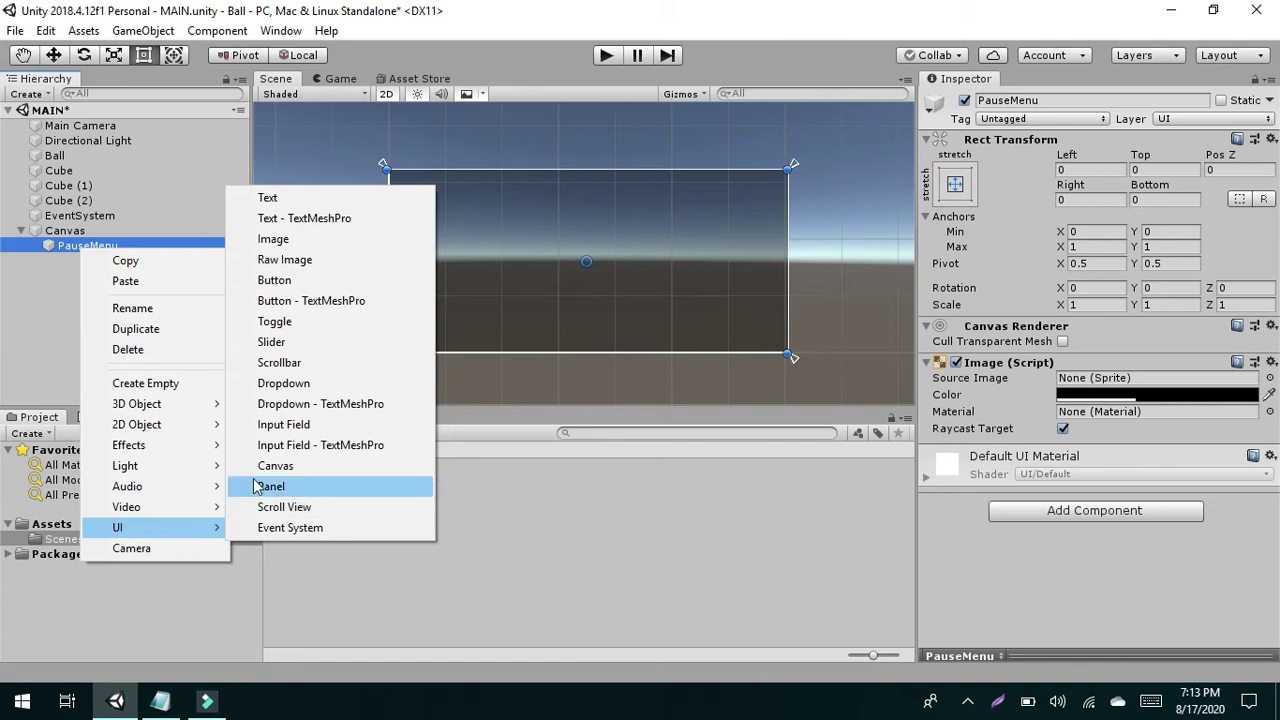
pyautogui.click(318, 281)
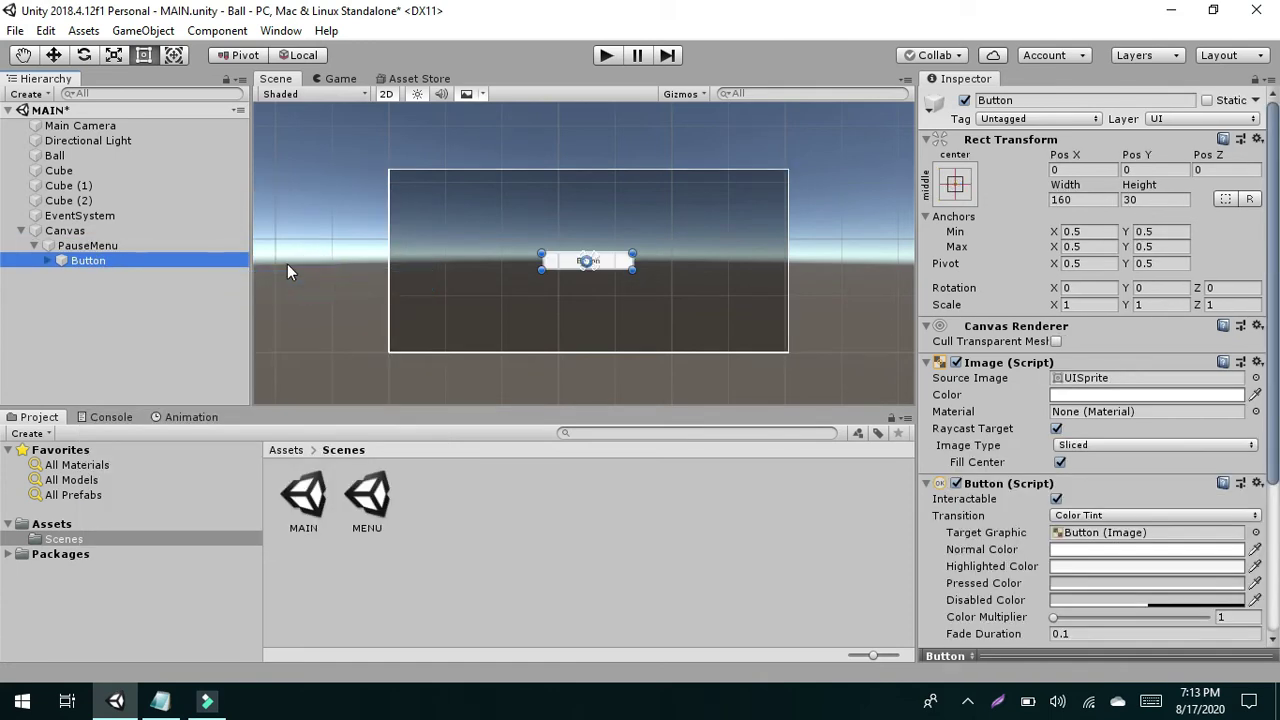
# - Disable the Image component of the Button under PauseMenu and expand the Button to reveal its Text child
pyautogui.click(85, 262)
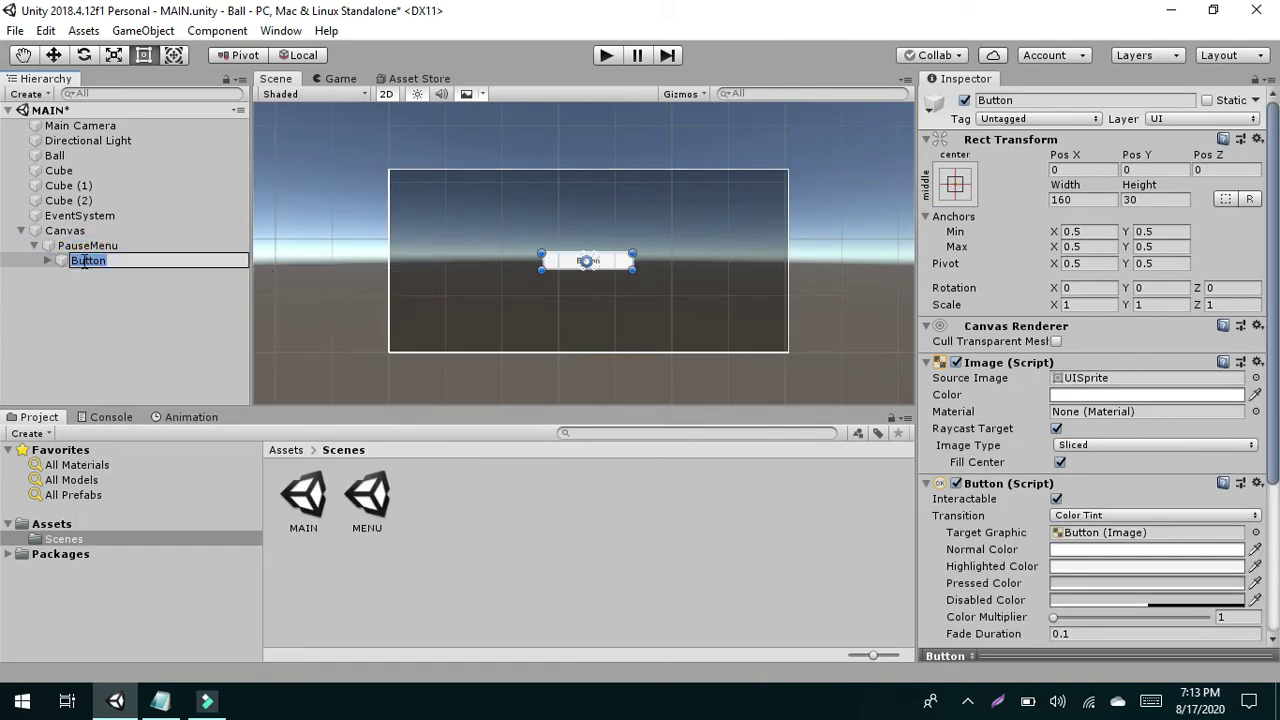
pyautogui.press('Return')
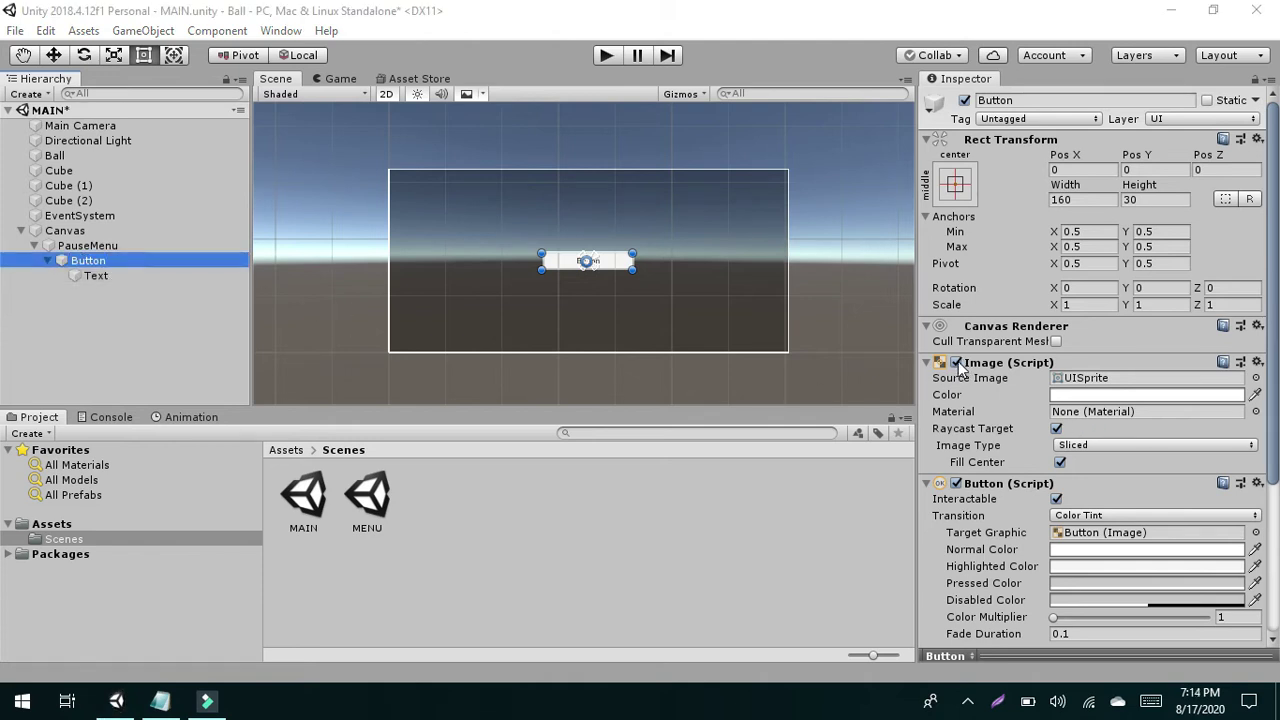
pyautogui.click(956, 363)
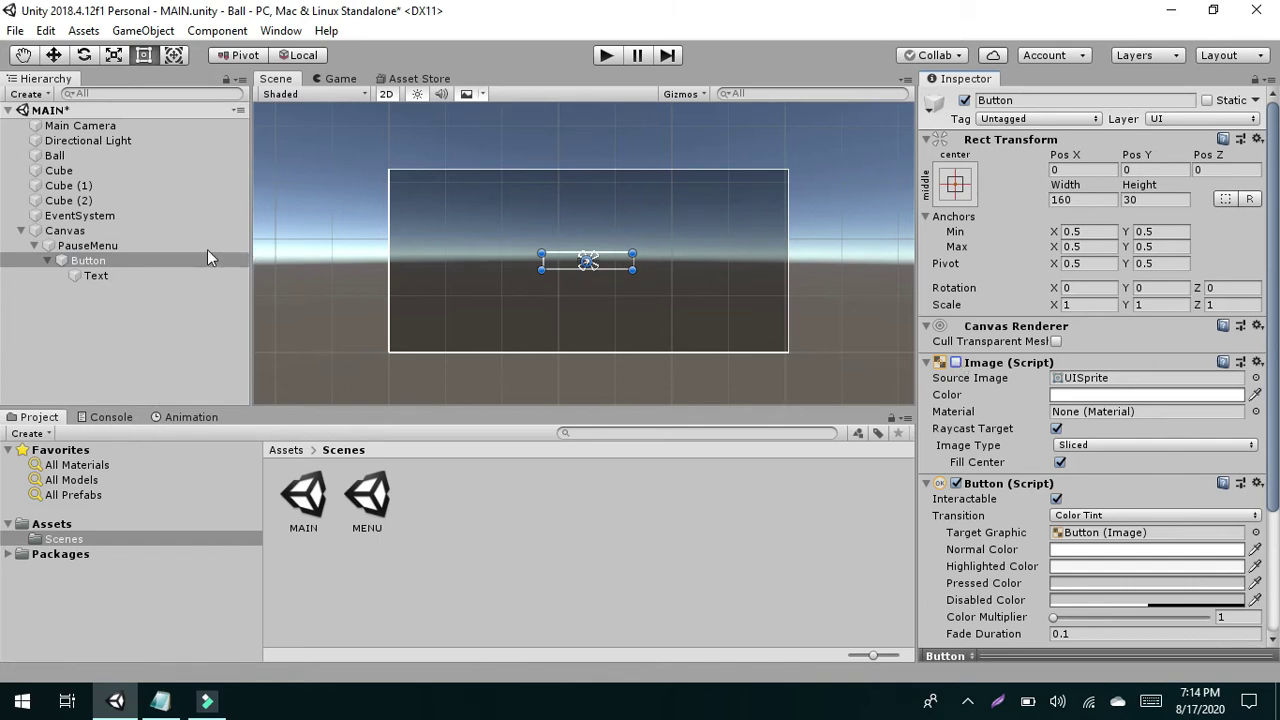
# - Change the text of the Button's Text child to Resume
pyautogui.click(100, 274)
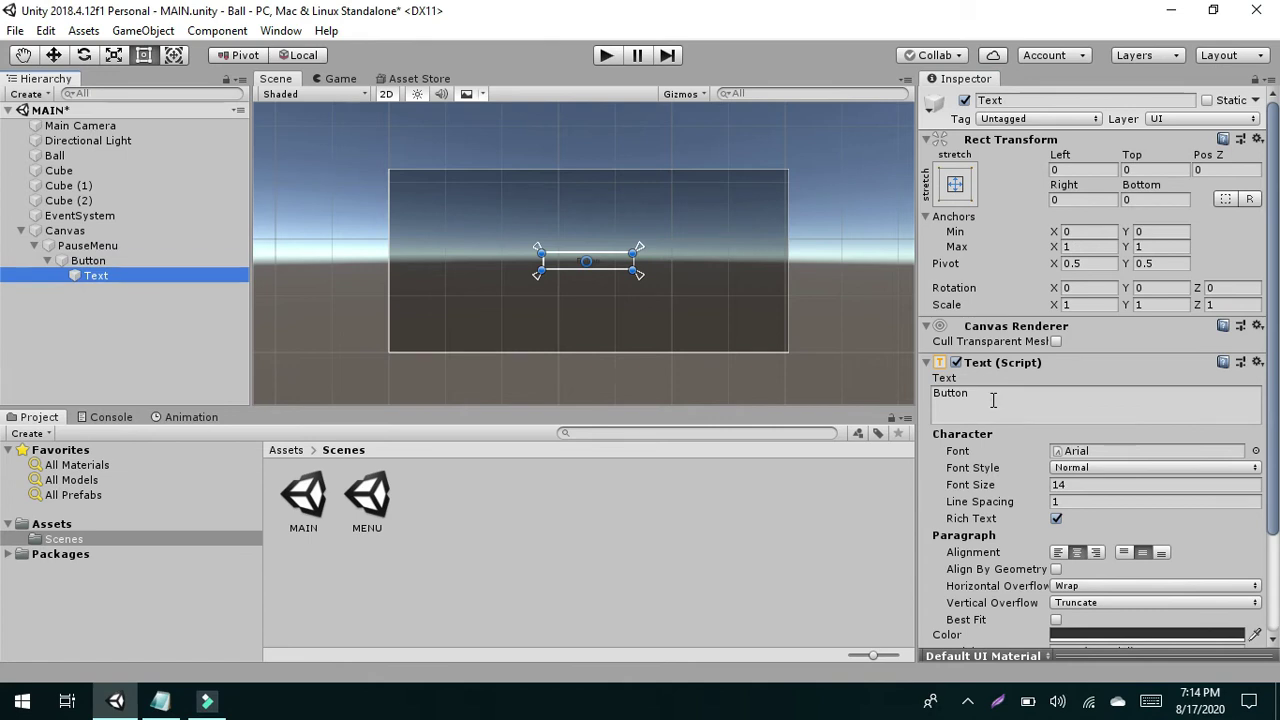
pyautogui.click(993, 399)
pyautogui.press('BackSpace')
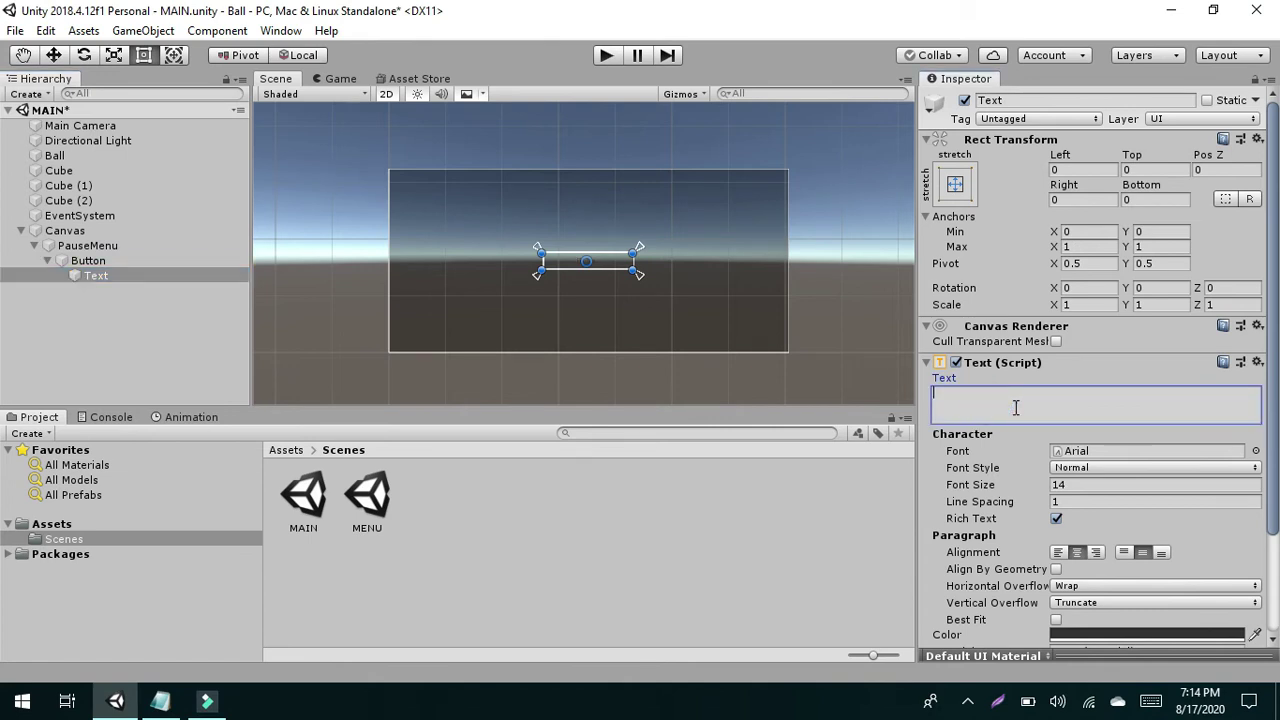
pyautogui.write('Resum')
pyautogui.press('BackSpace')
pyautogui.click(575, 305)
# - Enlarge the Button in the Scene view to about 276 wide and 92 high, slightly above the panel's center
pyautogui.click(605, 266)
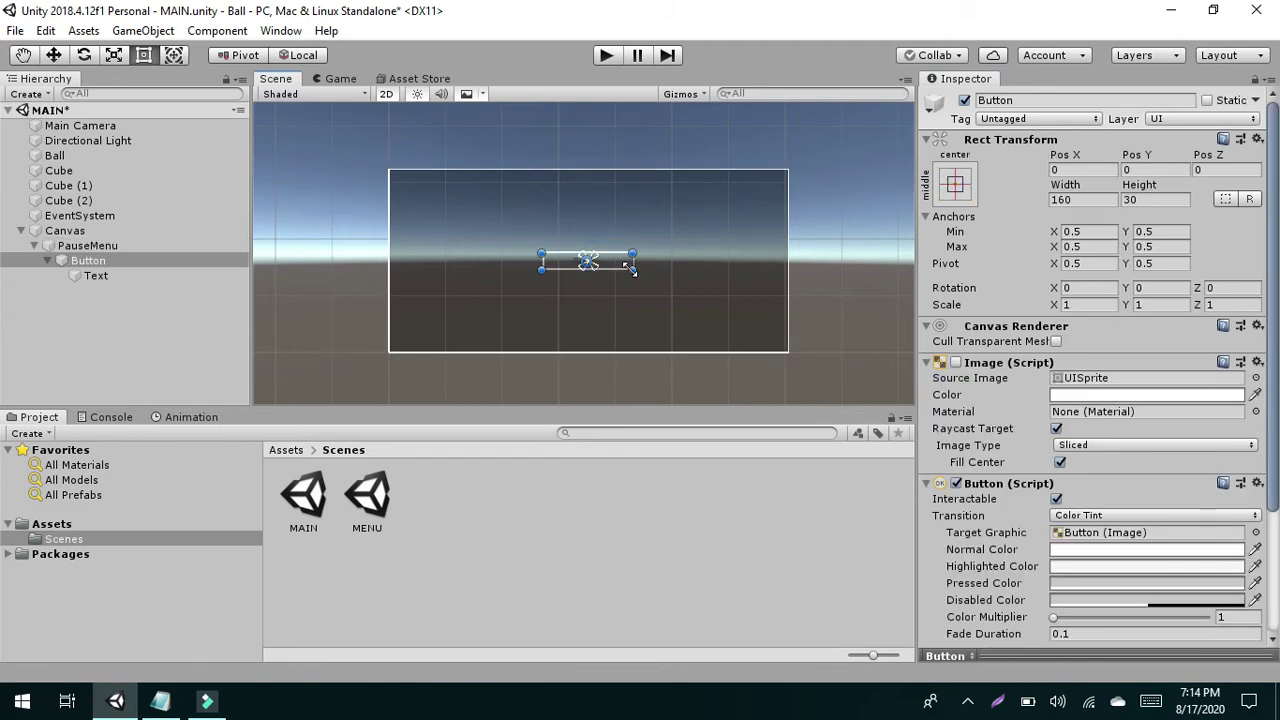
pyautogui.moveTo(634, 269); pyautogui.dragTo(655, 284)
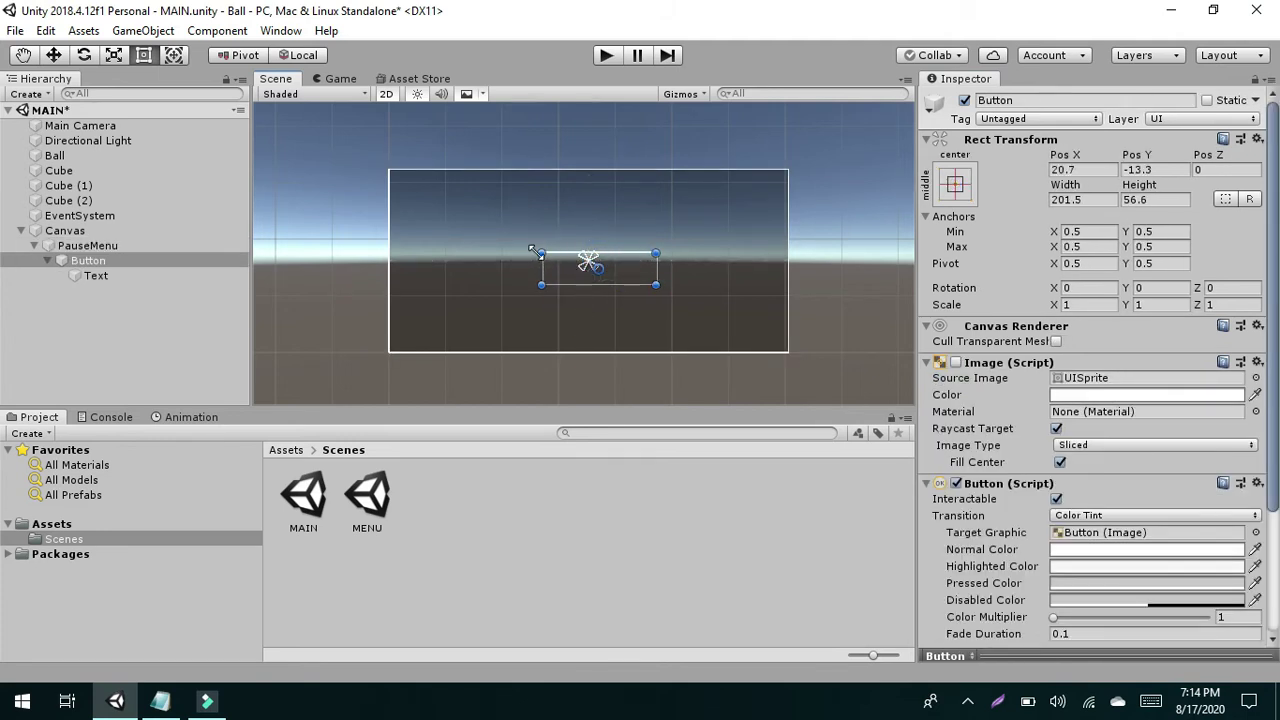
pyautogui.moveTo(528, 246); pyautogui.dragTo(498, 217)
pyautogui.moveTo(654, 286); pyautogui.dragTo(669, 282)
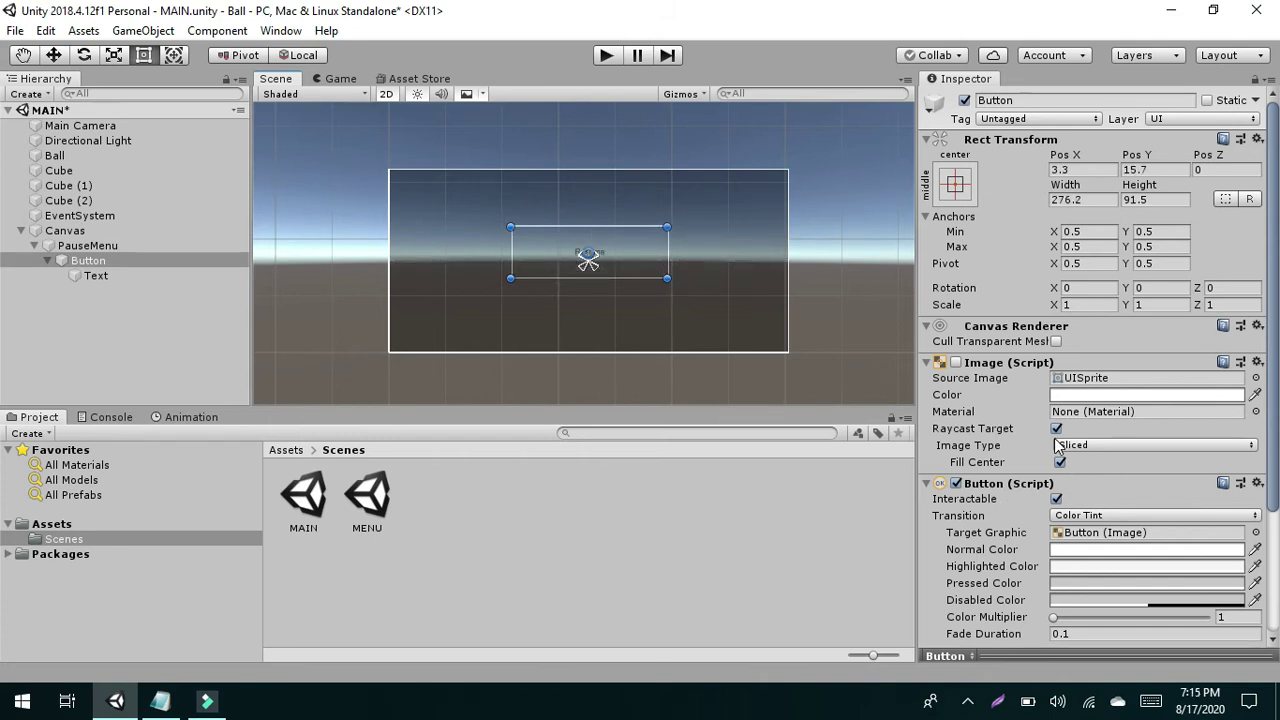
pyautogui.click(1066, 396)
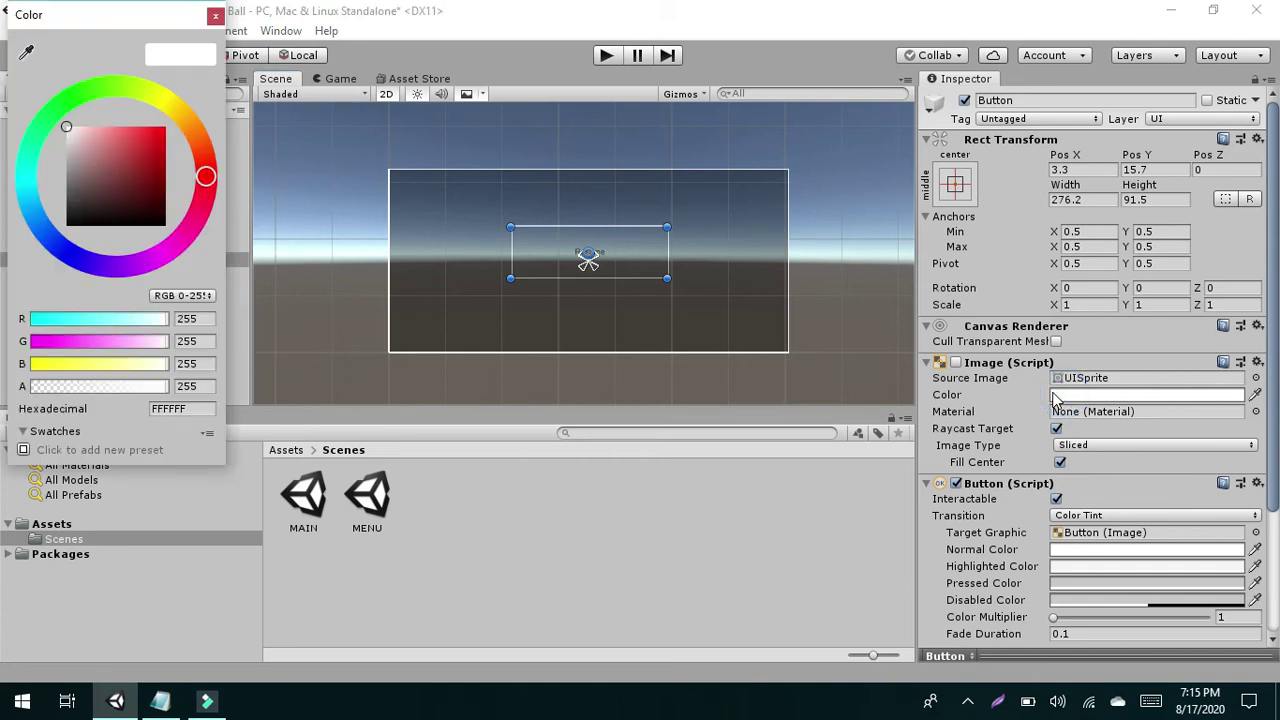
pyautogui.click(1055, 398)
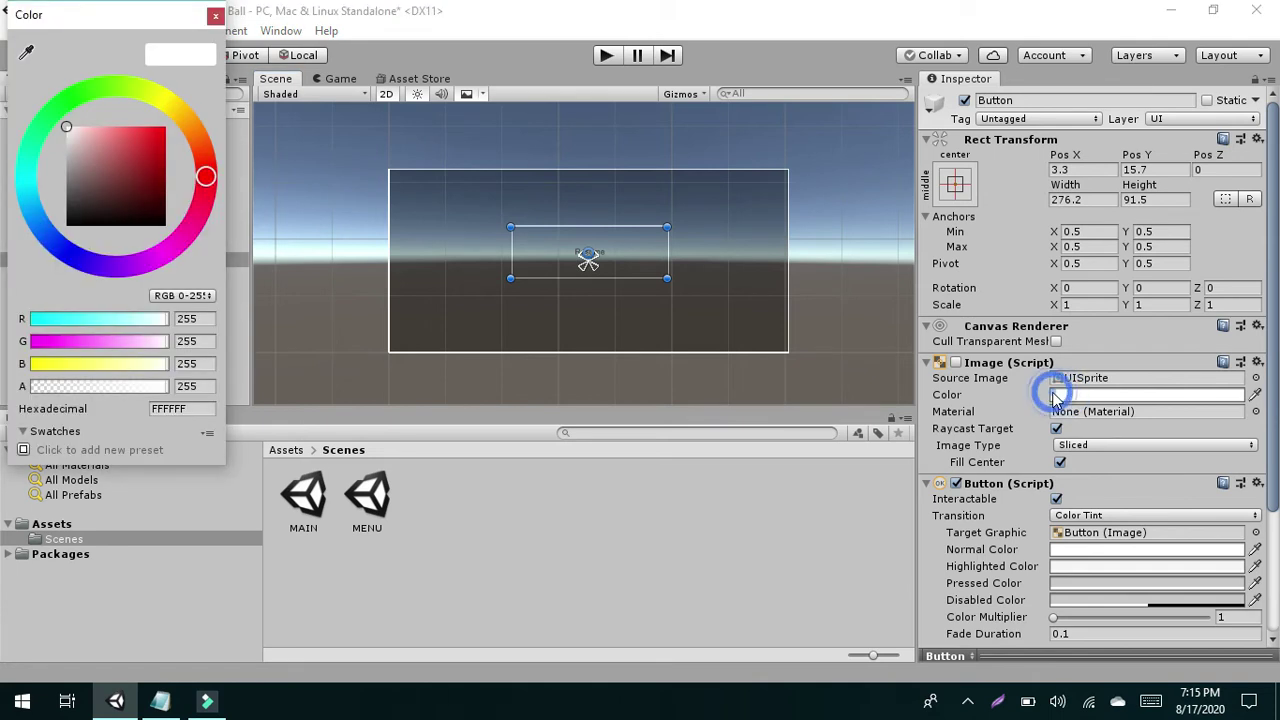
pyautogui.click(785, 357)
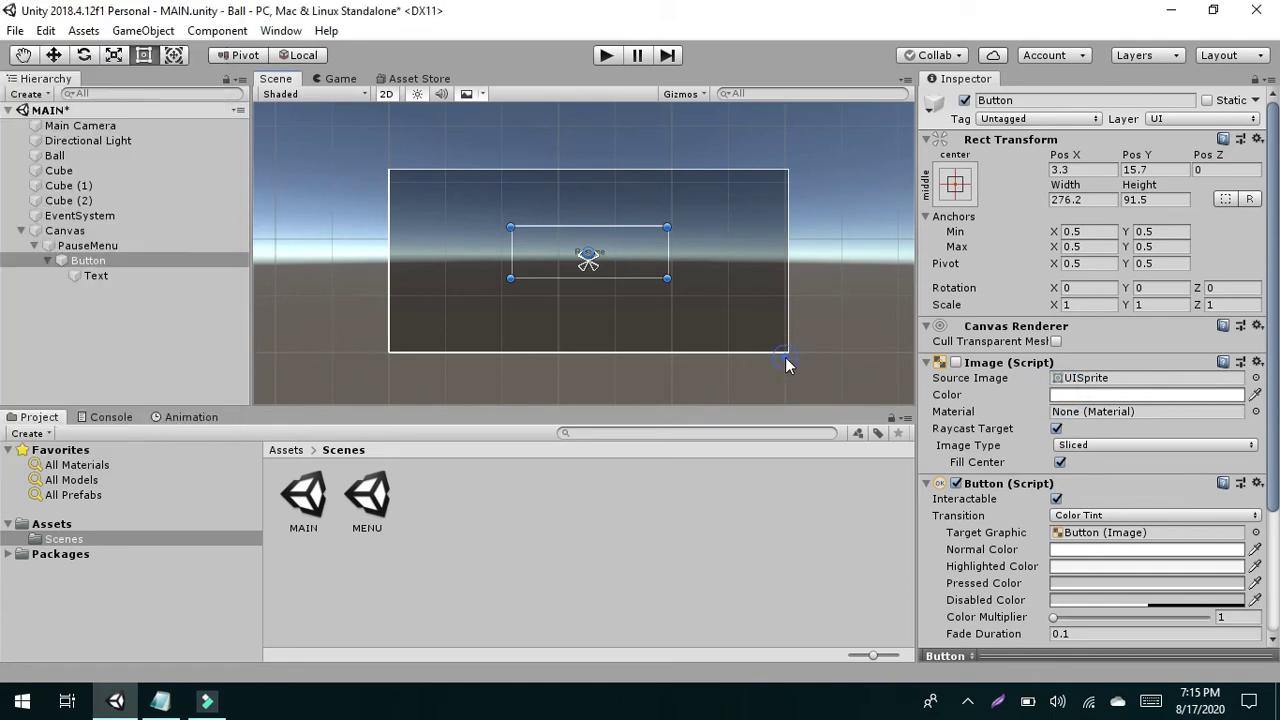
# - Set the Resume text to font size 58 and font style Bold
pyautogui.click(95, 281)
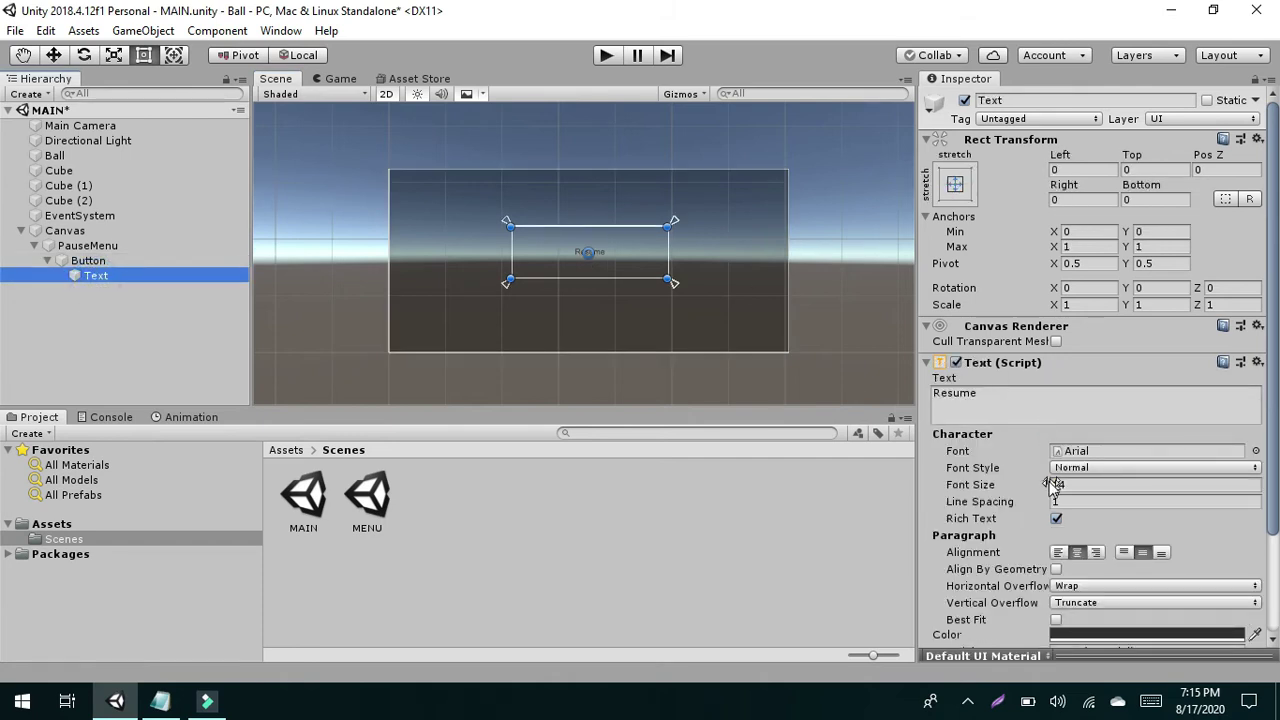
pyautogui.moveTo(1040, 485); pyautogui.dragTo(1080, 477)
pyautogui.click(1078, 471)
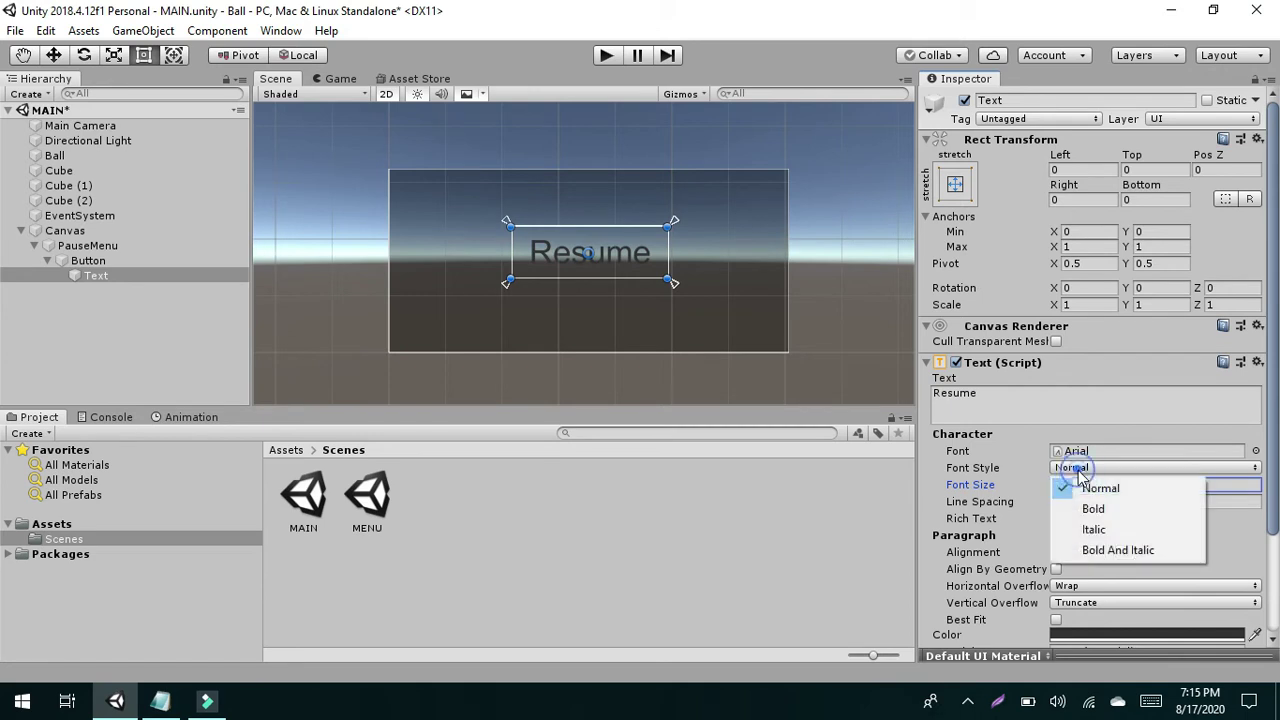
pyautogui.click(1085, 507)
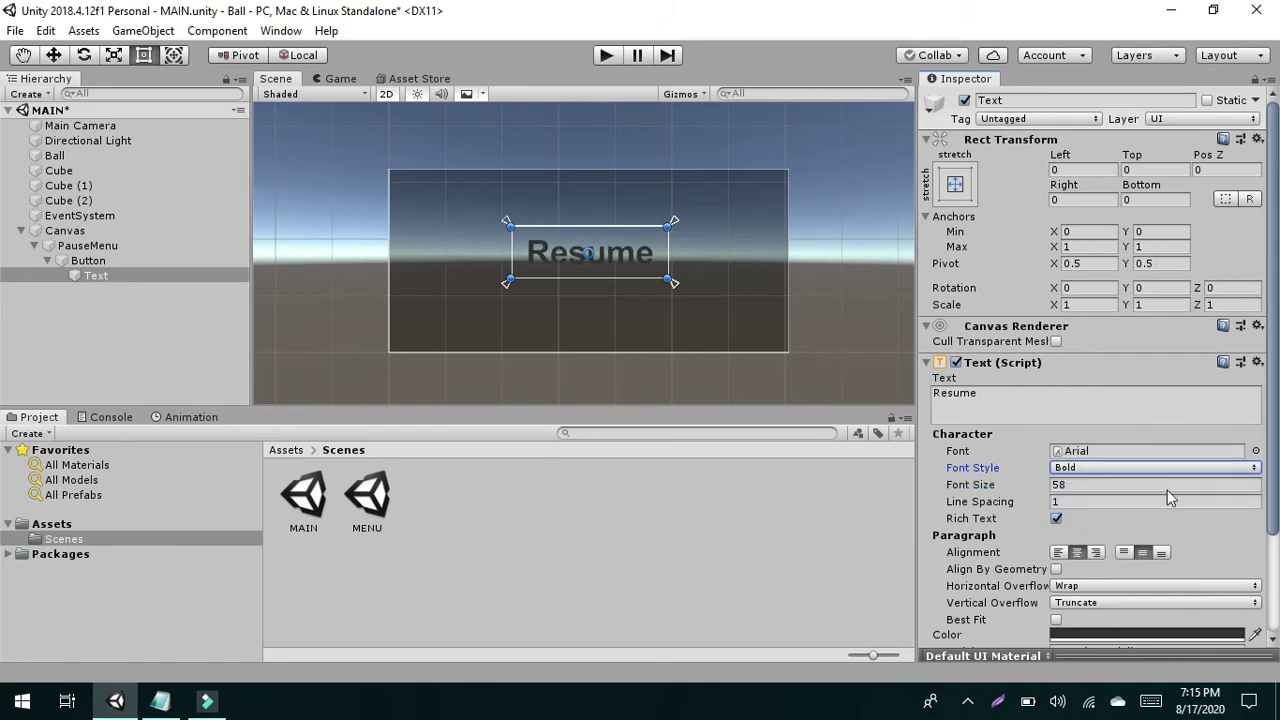
# - Set the Resume text's color to white (hex FFFFFF)
pyautogui.scroll(-3, 1140, 515)
pyautogui.click(1080, 522)
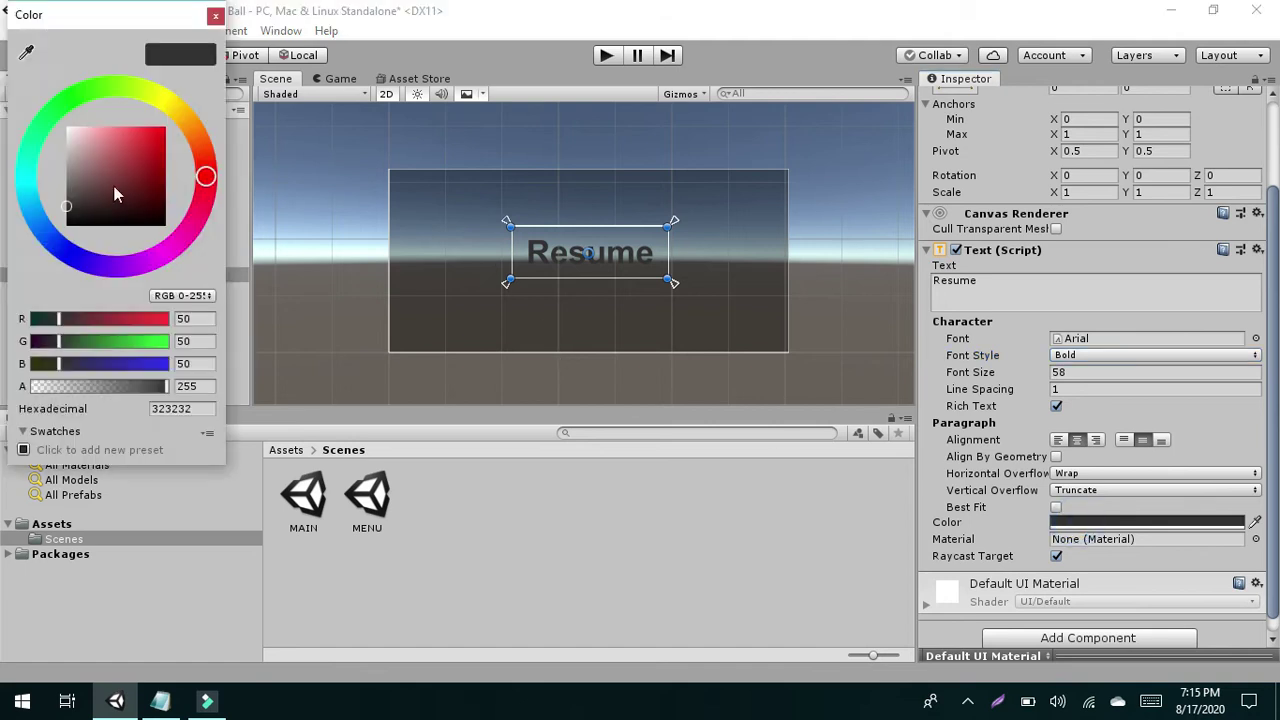
pyautogui.click(66, 147)
pyautogui.click(65, 126)
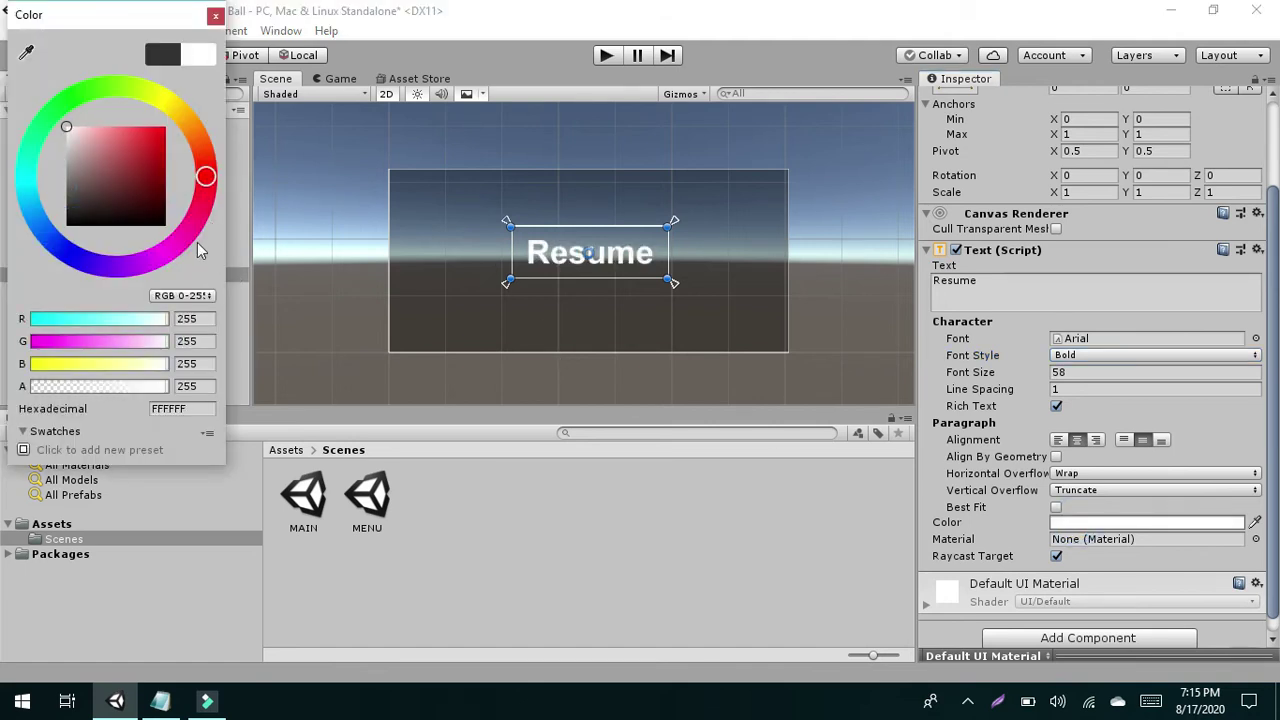
pyautogui.click(216, 17)
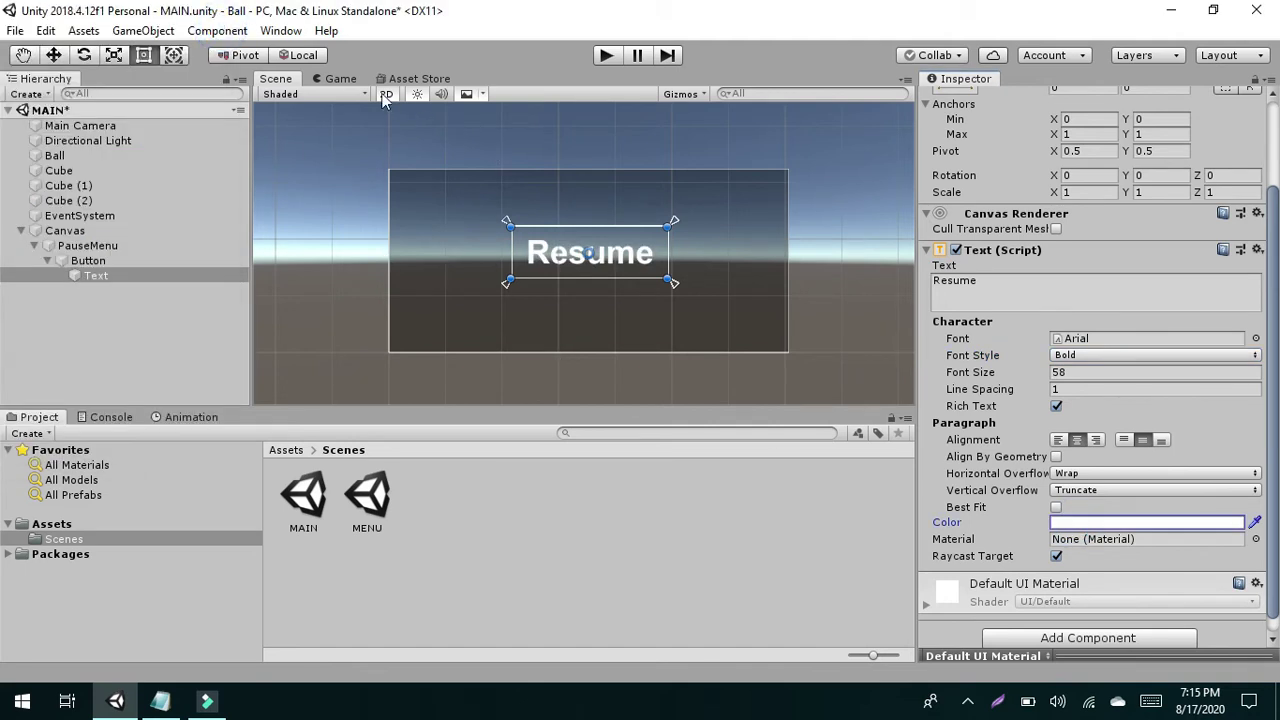
# - Check how the Resume button looks in the Game view, then return to the Scene view
pyautogui.click(340, 78)
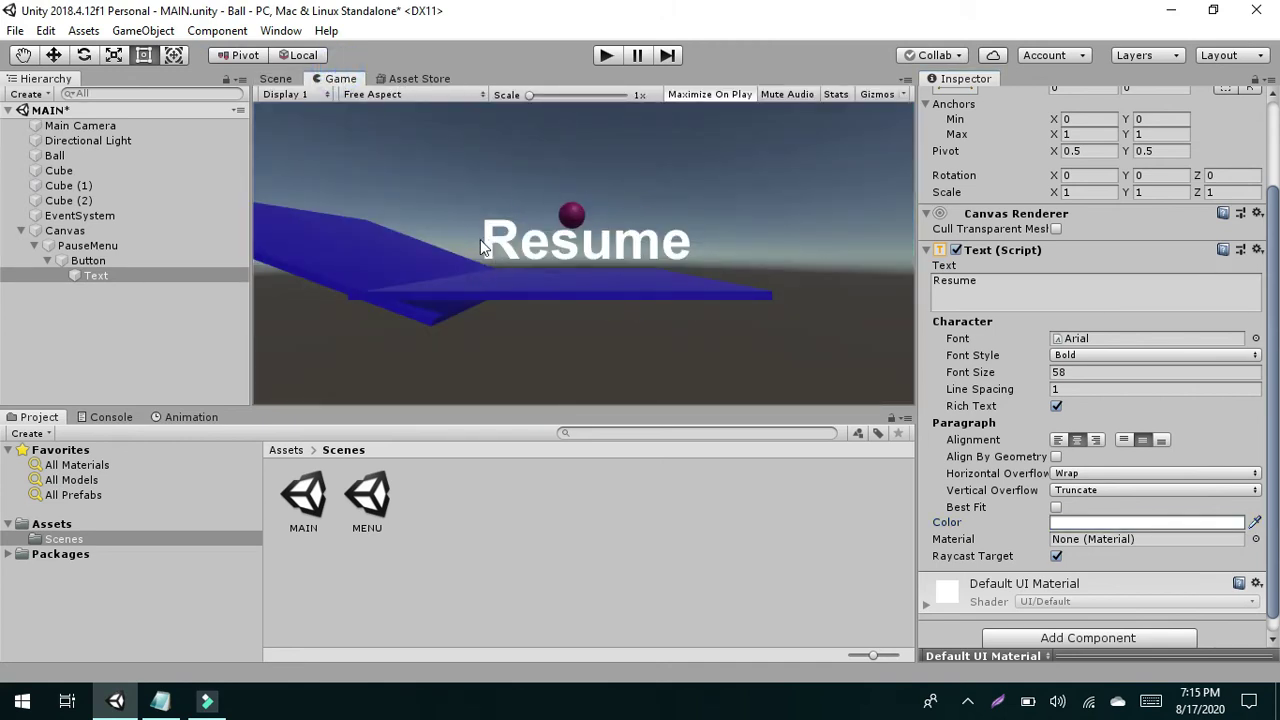
pyautogui.click(282, 79)
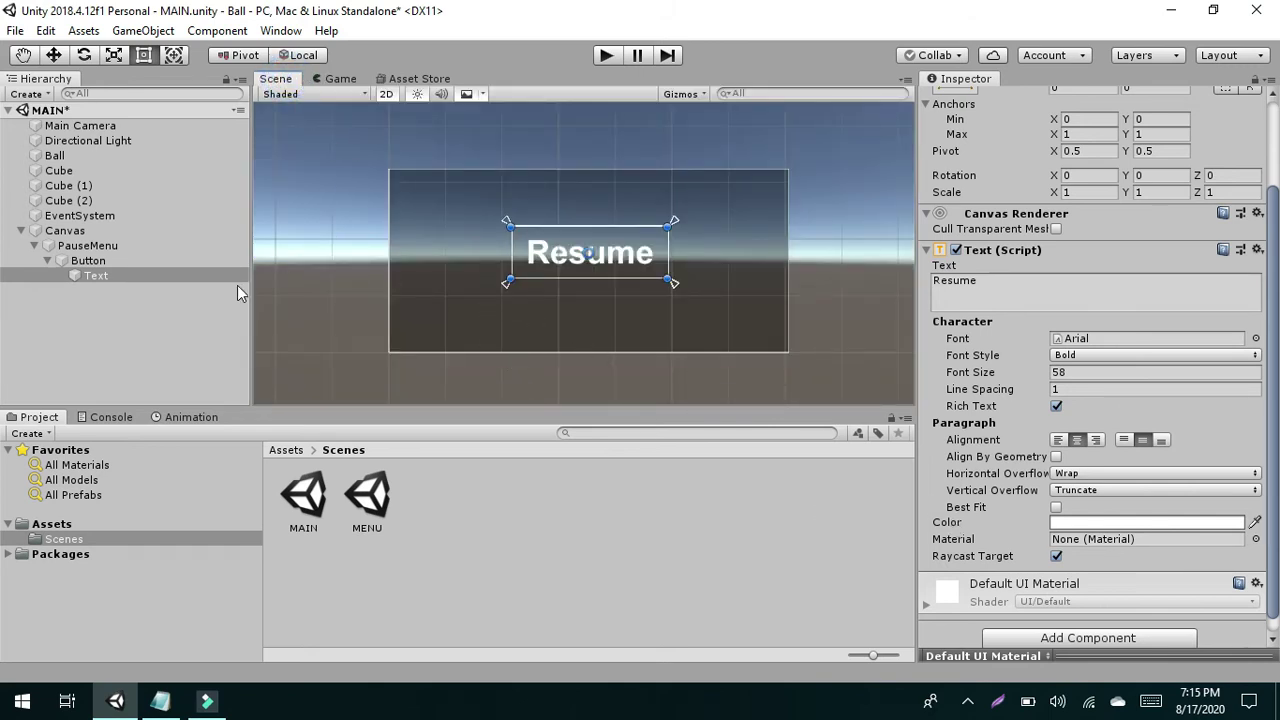
pyautogui.rightClick(100, 306)
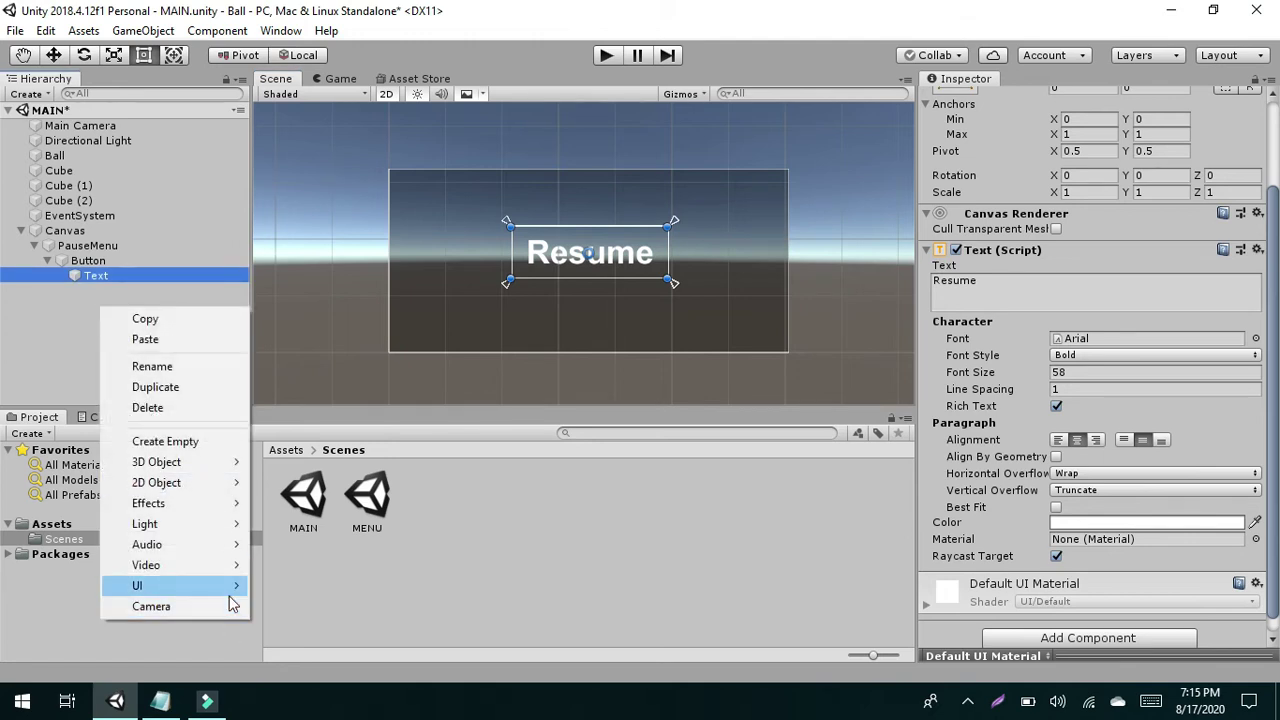
pyautogui.moveTo(228, 588)
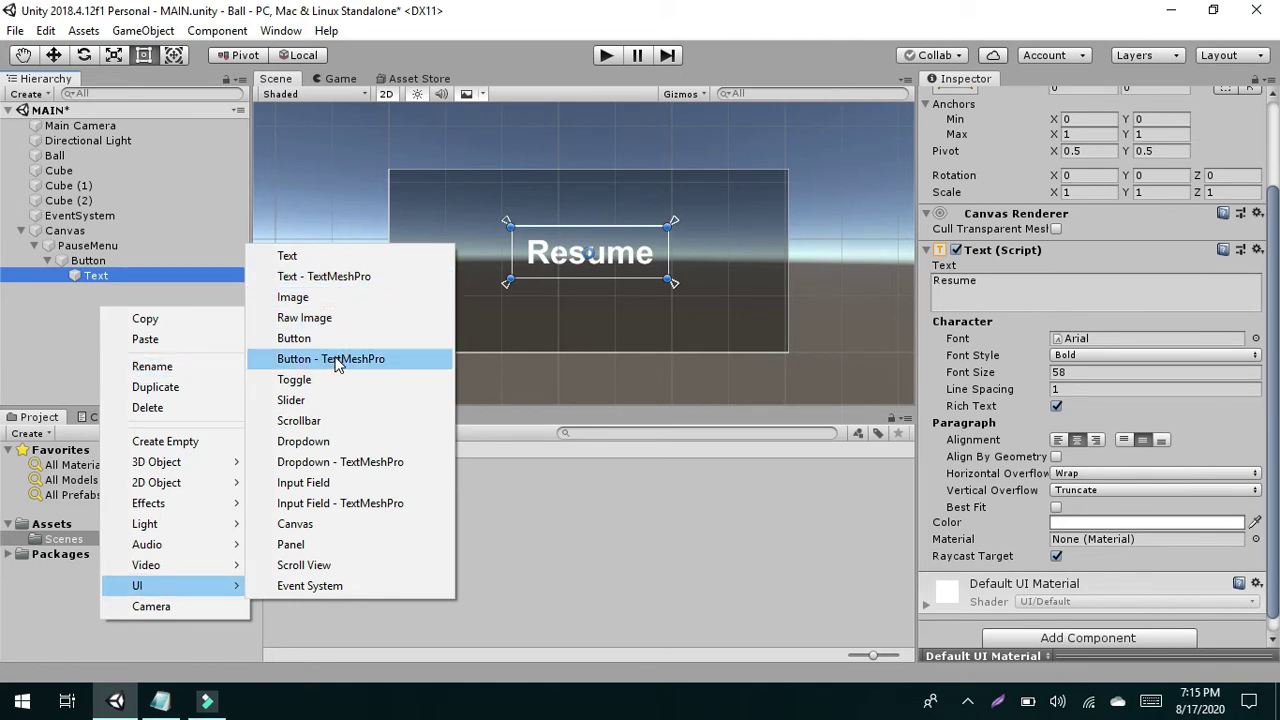
pyautogui.click(76, 306)
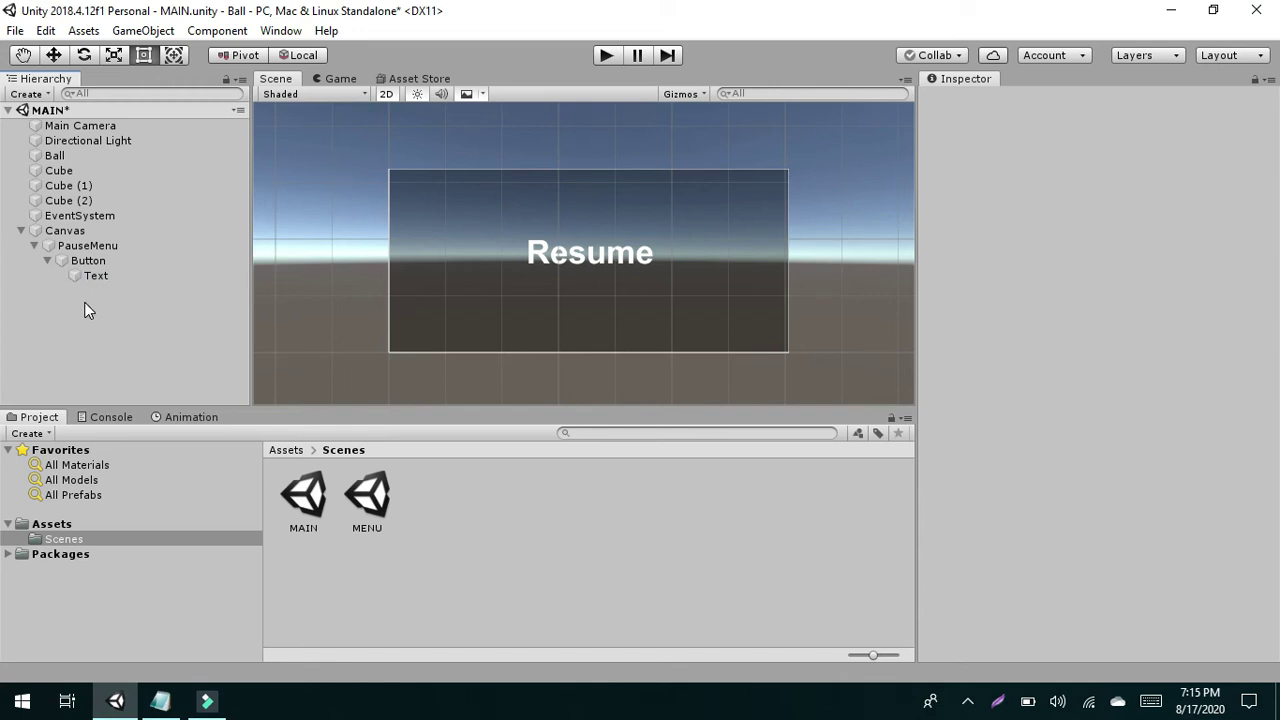
# - Add a Shadow component to the Button's Text object
pyautogui.click(96, 276)
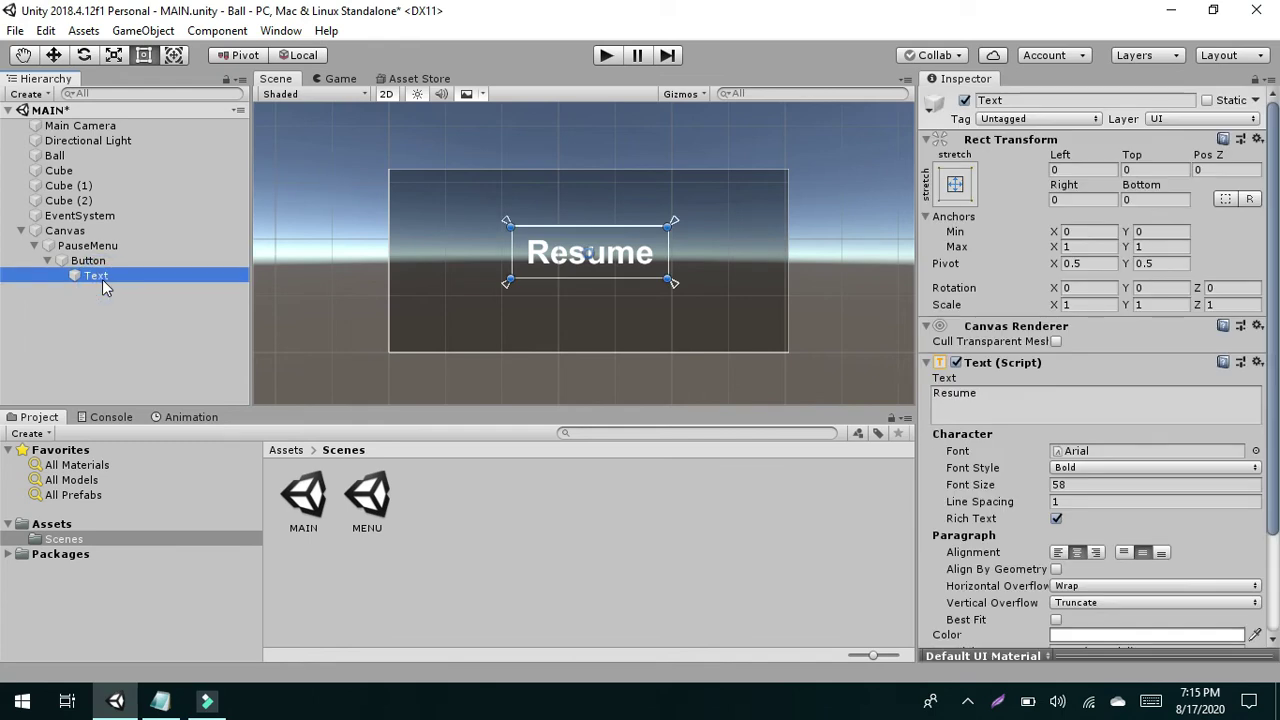
pyautogui.scroll(-1, 793, 349)
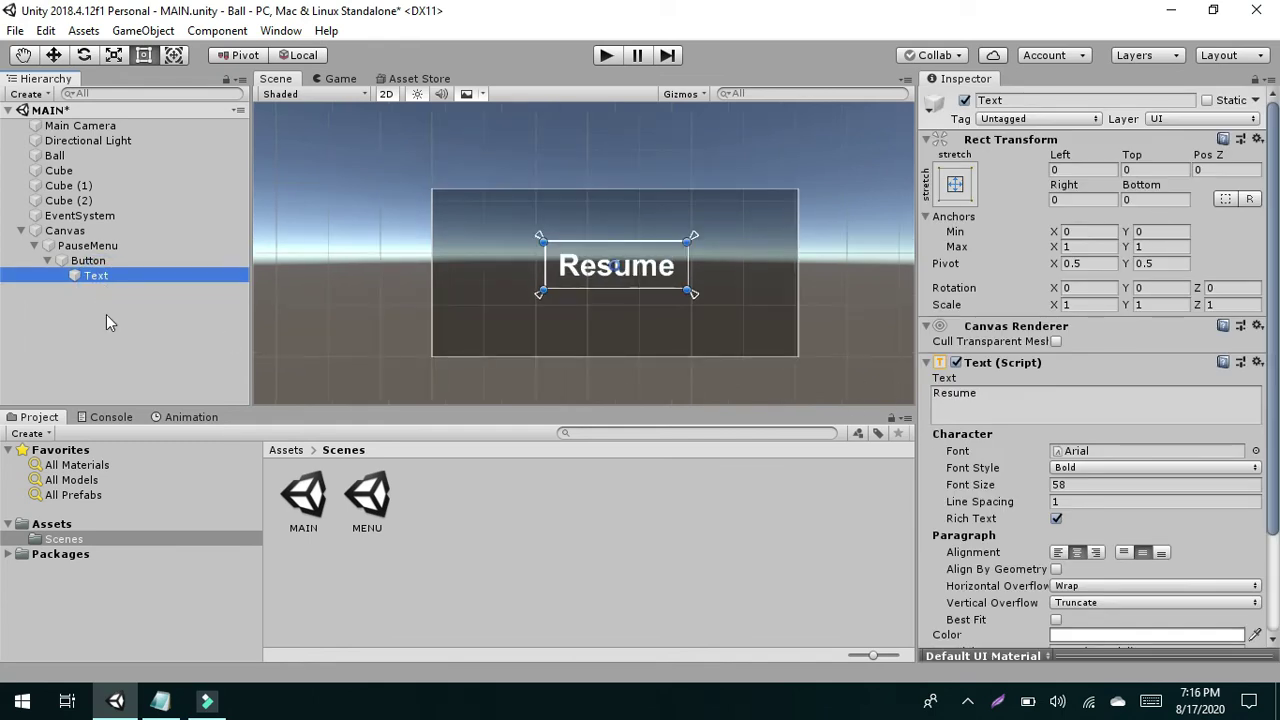
pyautogui.click(100, 277)
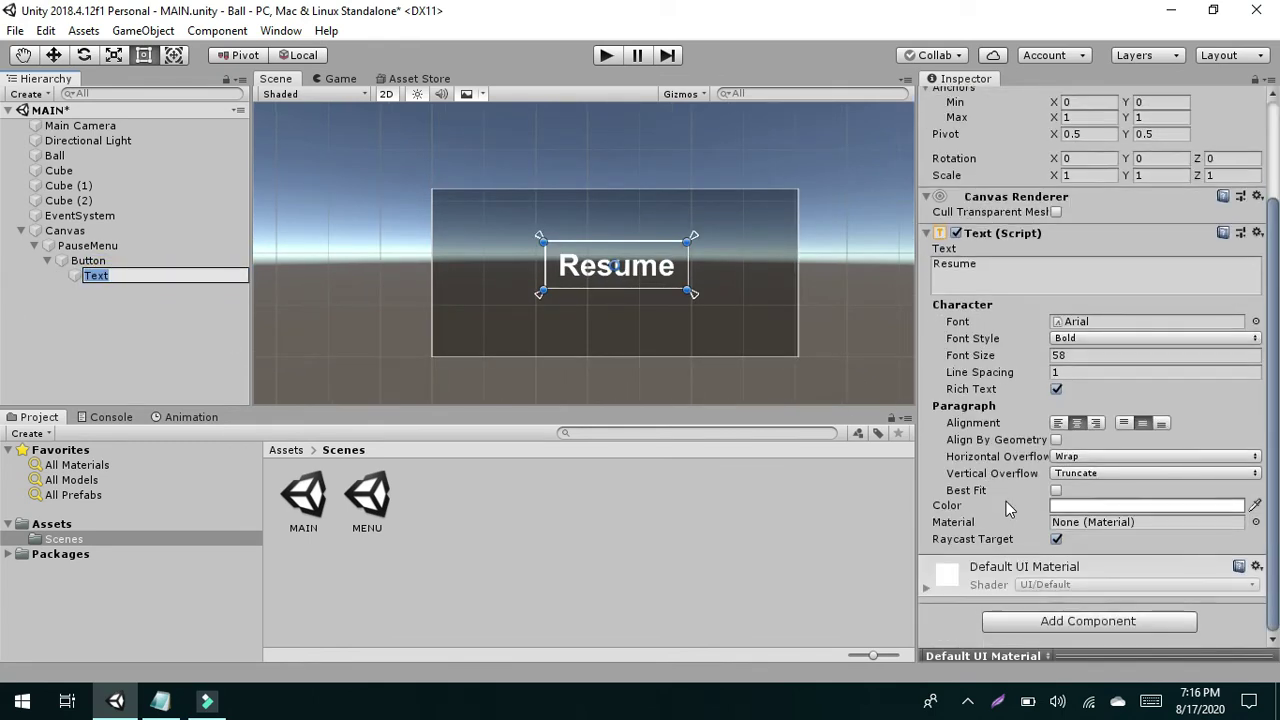
pyautogui.scroll(-3, 1142, 560)
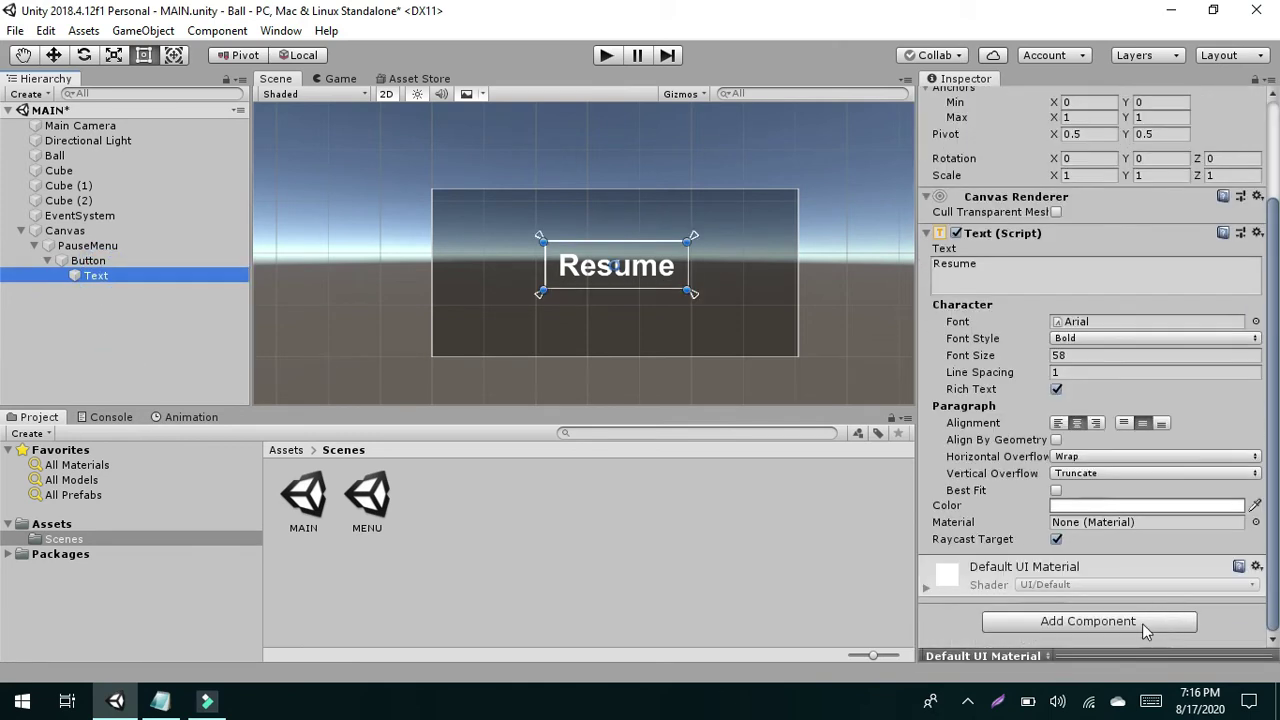
pyautogui.click(1140, 623)
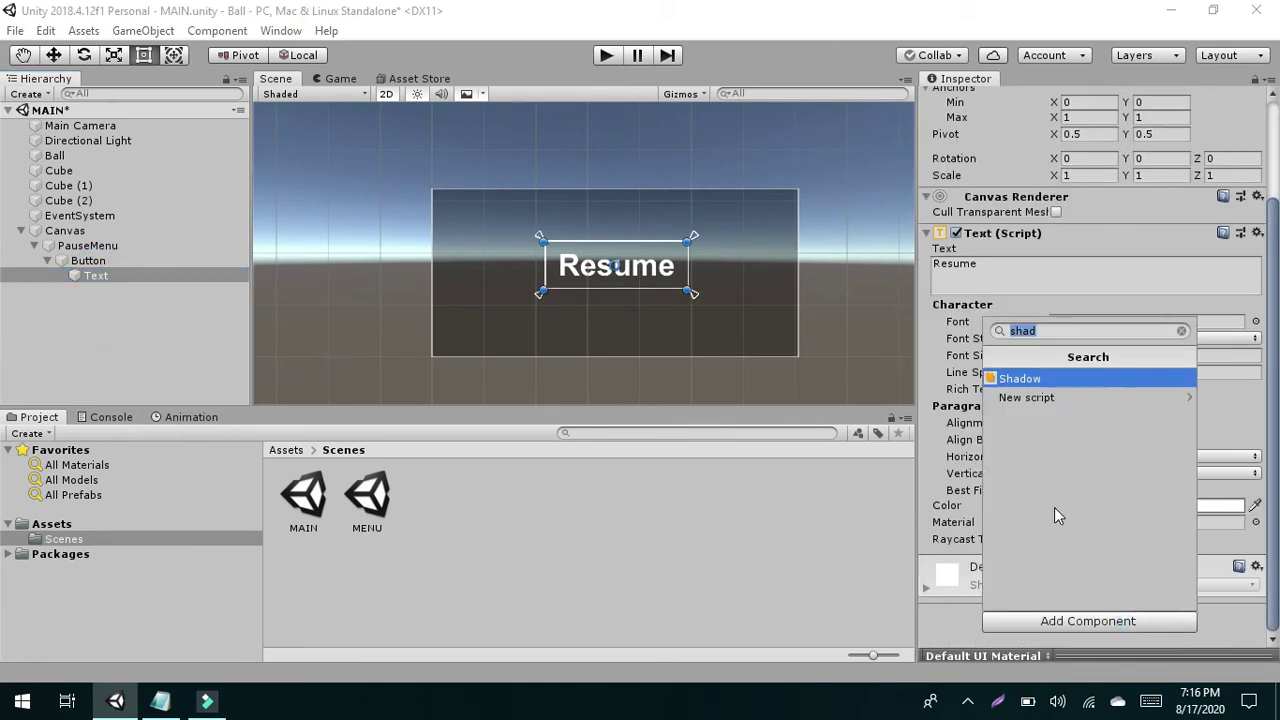
pyautogui.press('Return')
pyautogui.scroll(-2, 1063, 523)
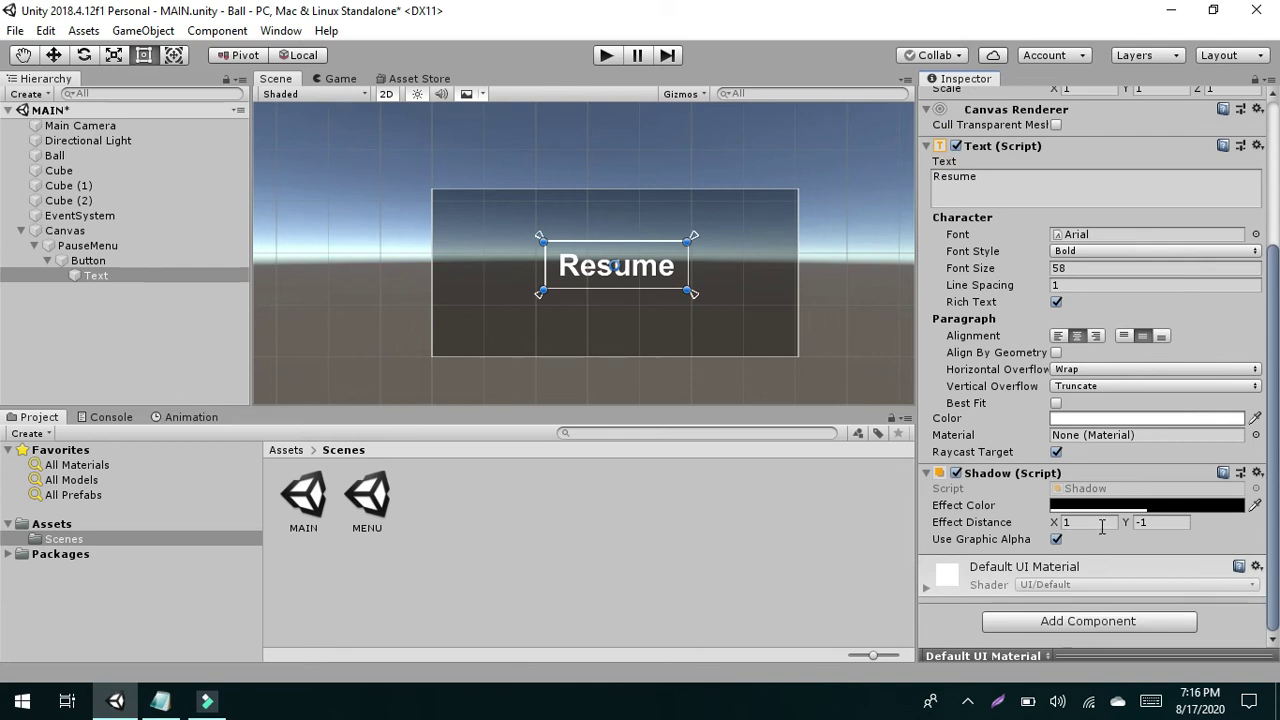
# - Set the text shadow's Effect Distance to X 4 and Y -4
pyautogui.click(1102, 527)
pyautogui.write('4')
pyautogui.click(1160, 522)
pyautogui.press('BackSpace')
pyautogui.write('-4')
pyautogui.click(629, 320)
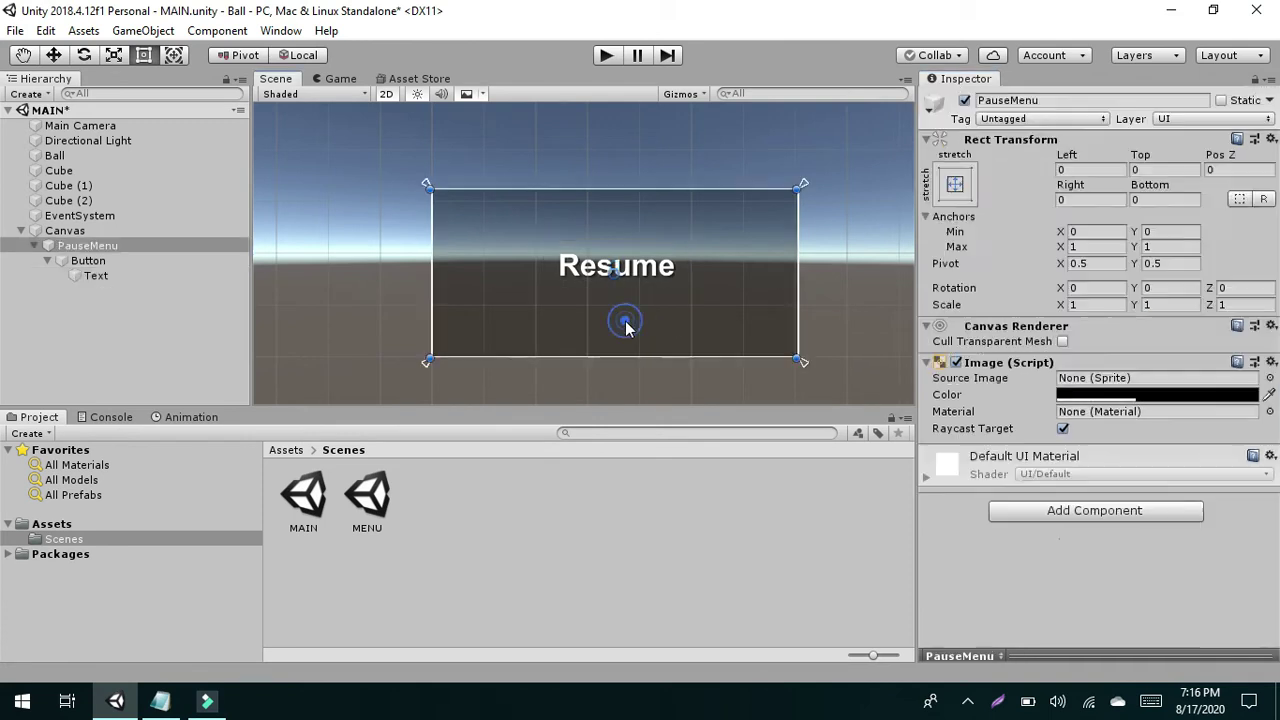
# - Run the game to check how the Resume button looks and reacts during play, and stop it
pyautogui.click(645, 262)
pyautogui.click(338, 78)
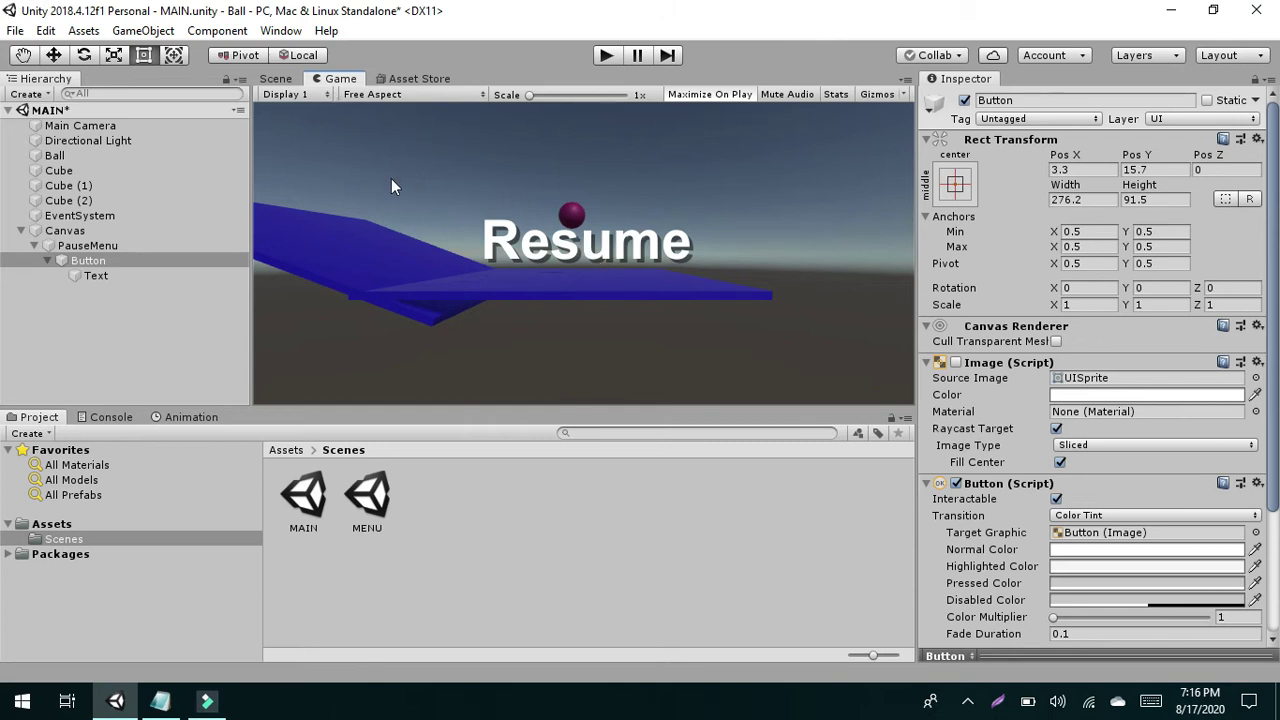
pyautogui.click(609, 52)
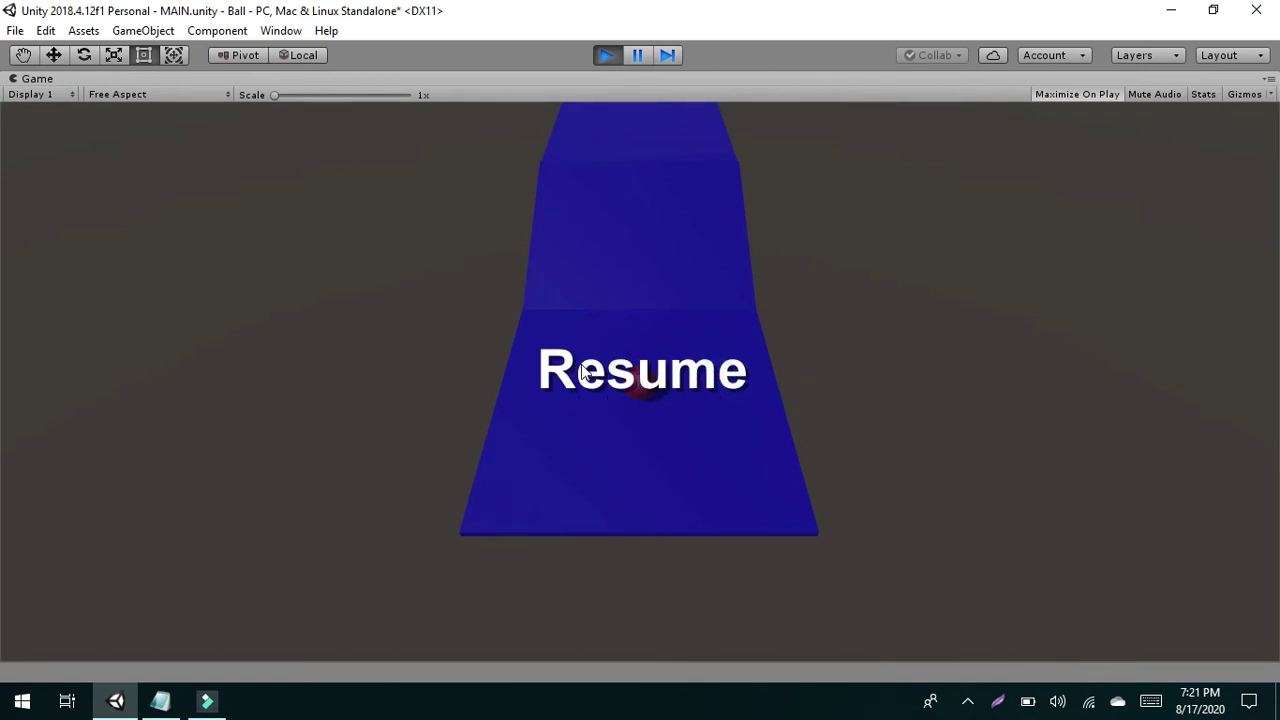
pyautogui.click(606, 56)
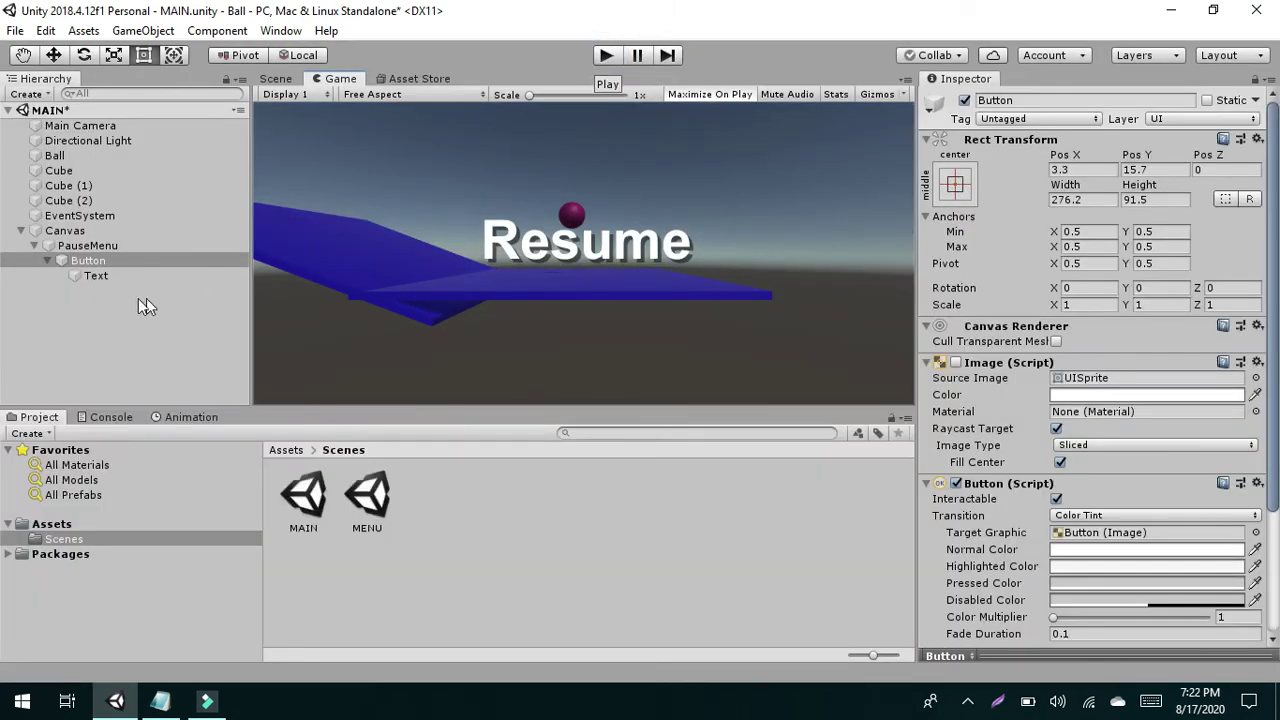
pyautogui.click(76, 278)
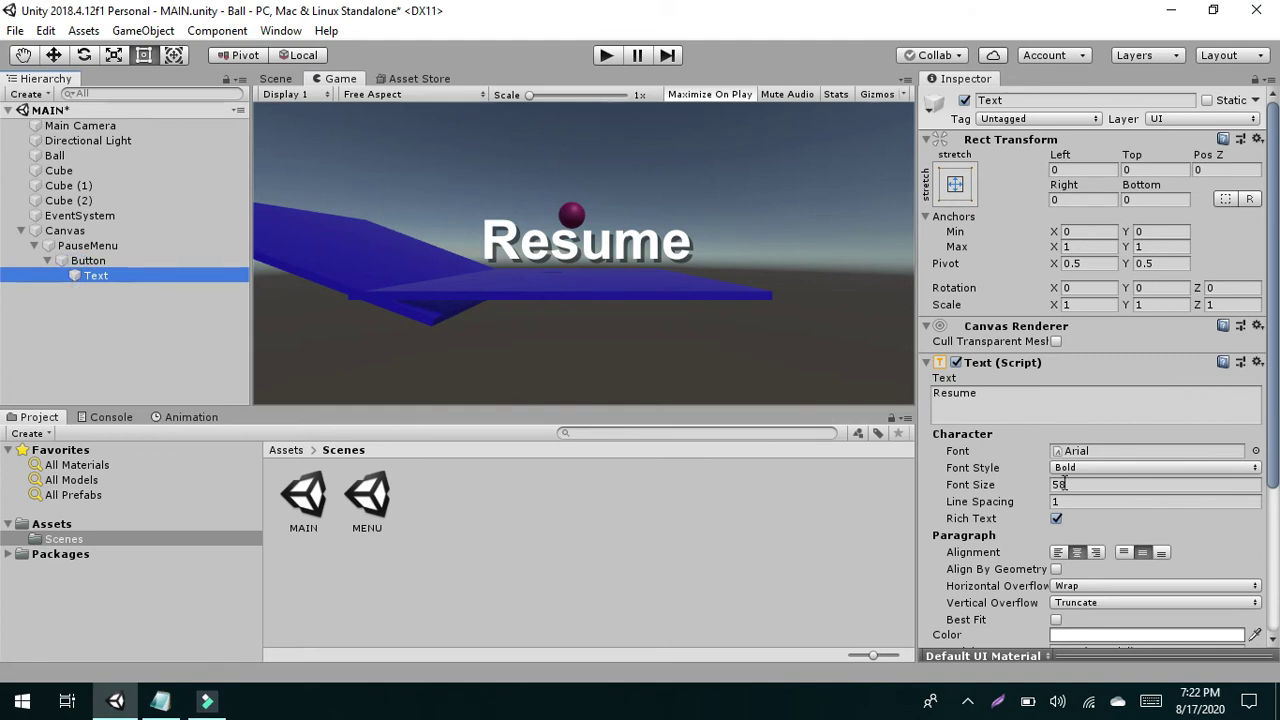
pyautogui.scroll(-3, 1015, 438)
pyautogui.scroll(3, 1033, 456)
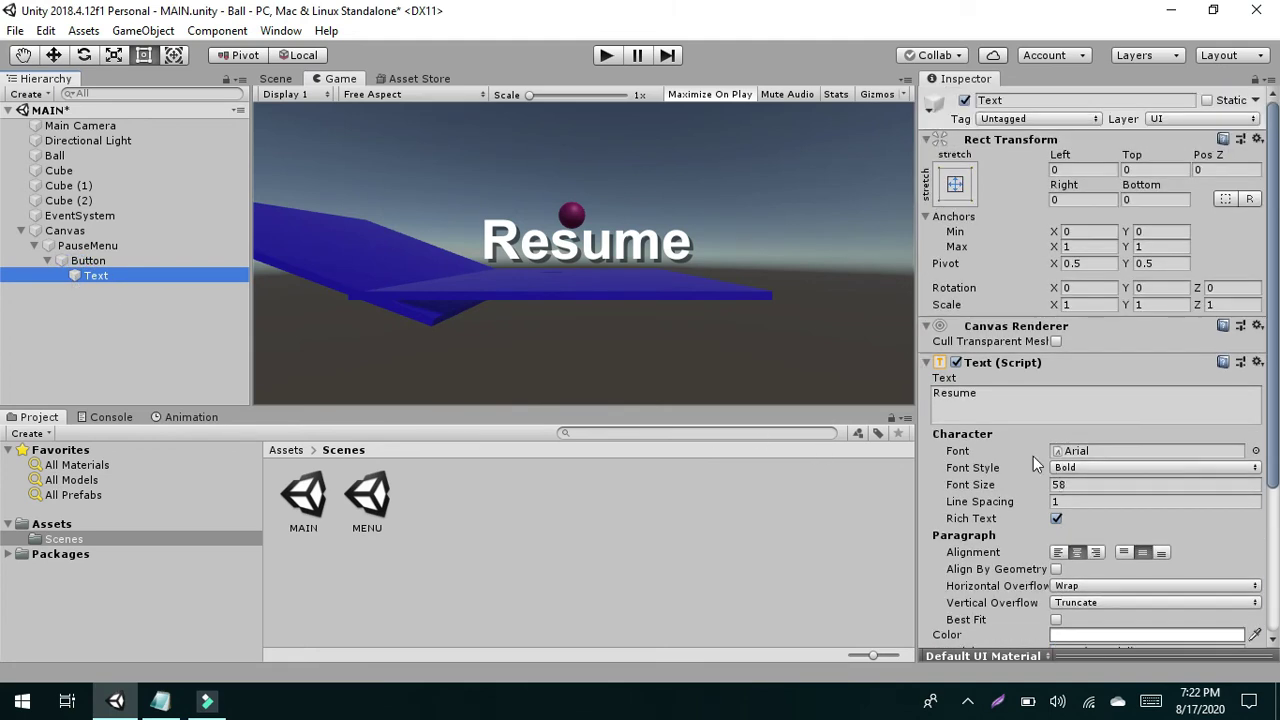
pyautogui.click(956, 362)
pyautogui.click(956, 362)
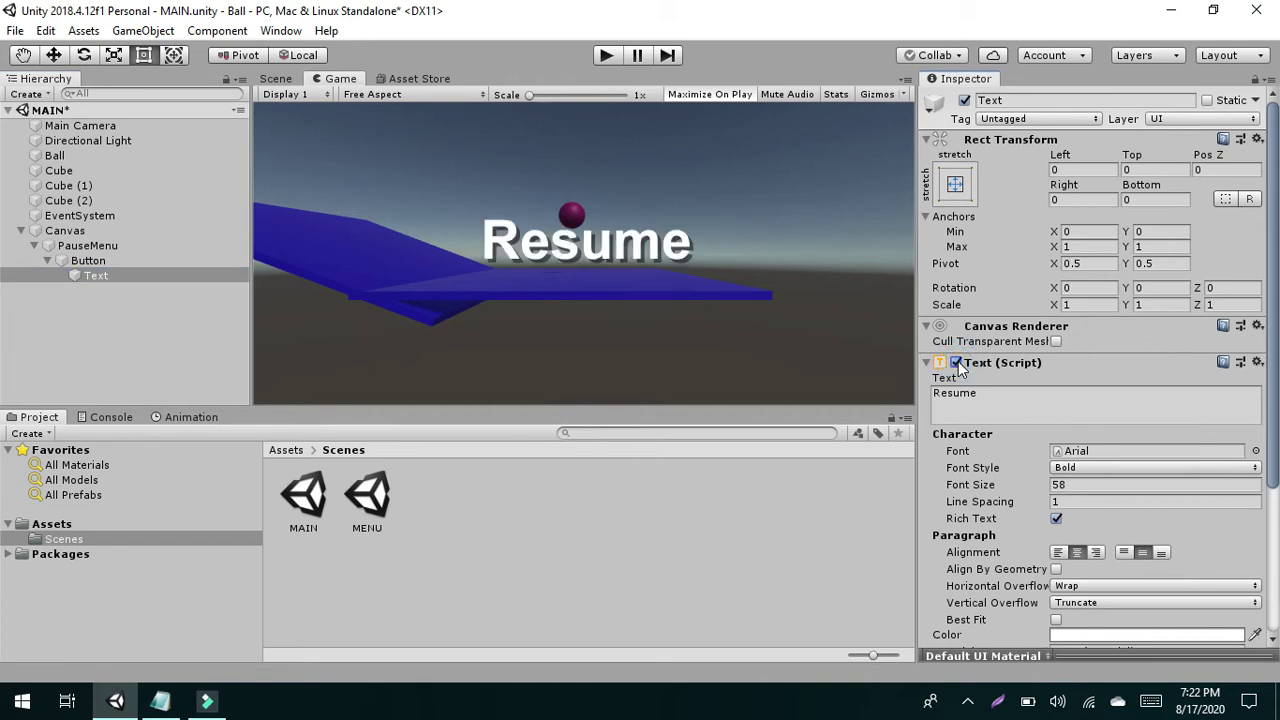
# - Enable the Button's Image component and set its color to black
pyautogui.click(72, 259)
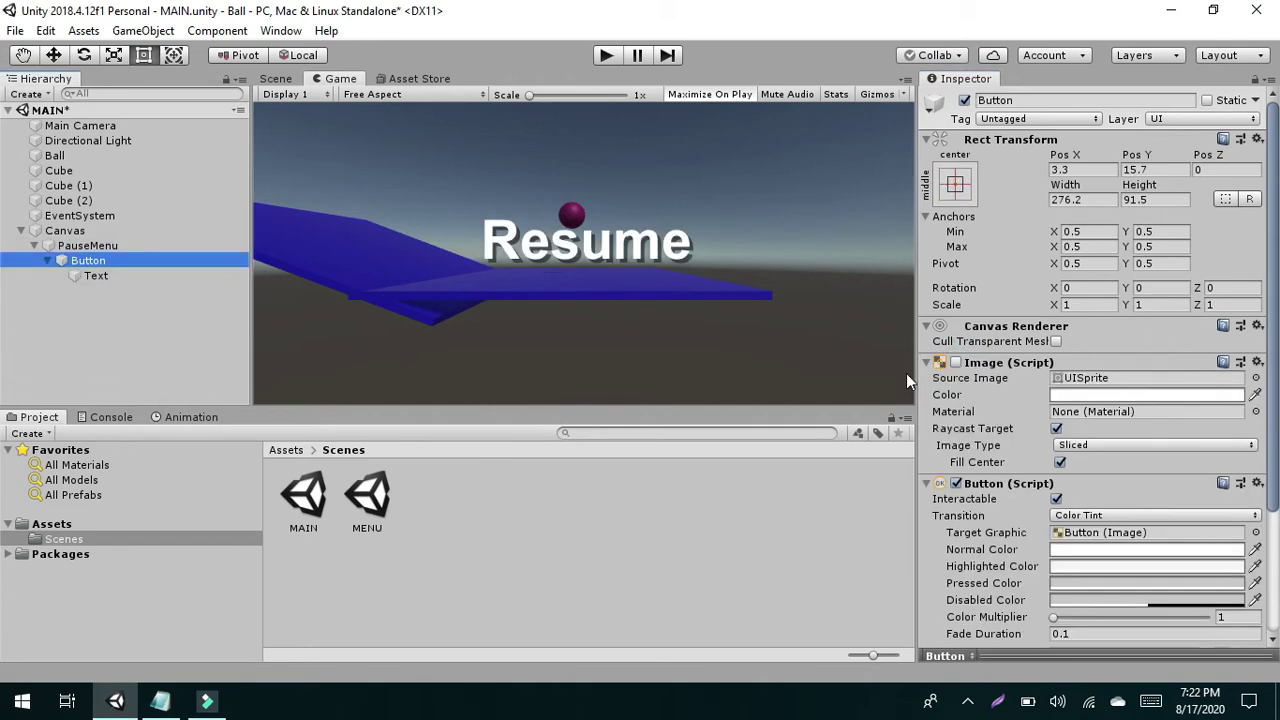
pyautogui.click(956, 362)
pyautogui.scroll(-2, 953, 371)
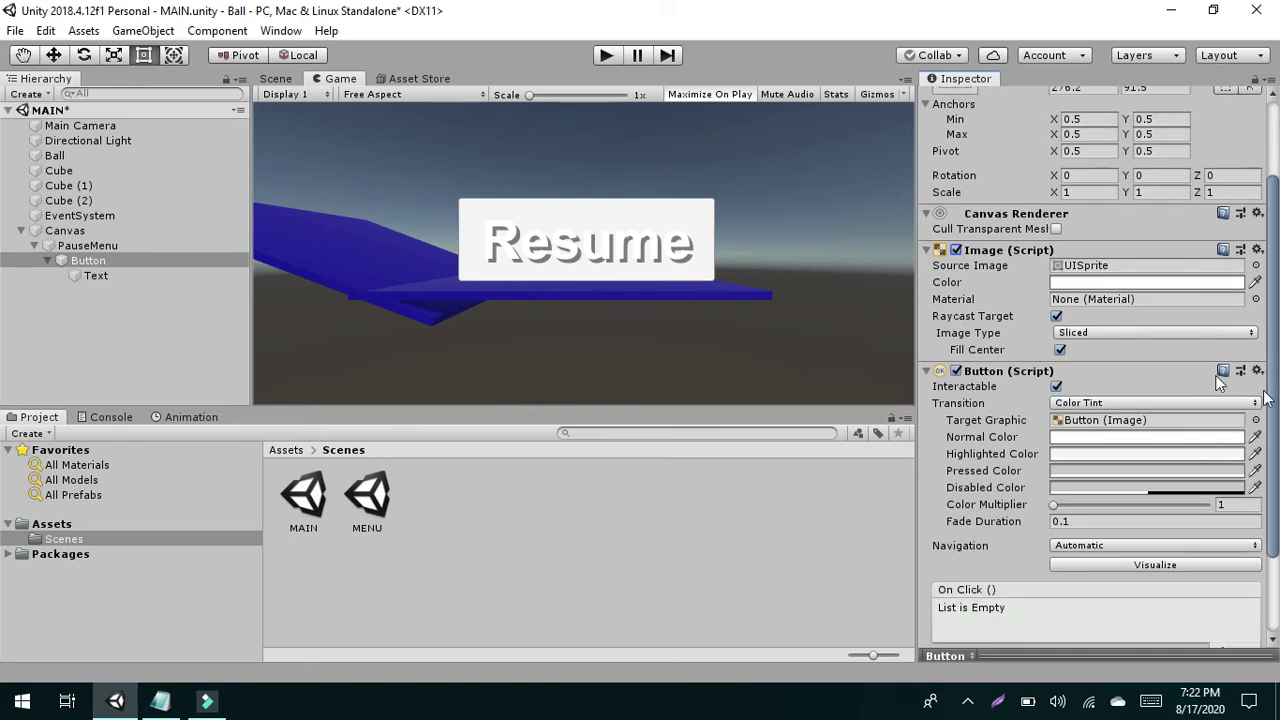
pyautogui.click(1077, 285)
pyautogui.moveTo(132, 216); pyautogui.dragTo(28, 252)
pyautogui.click(215, 16)
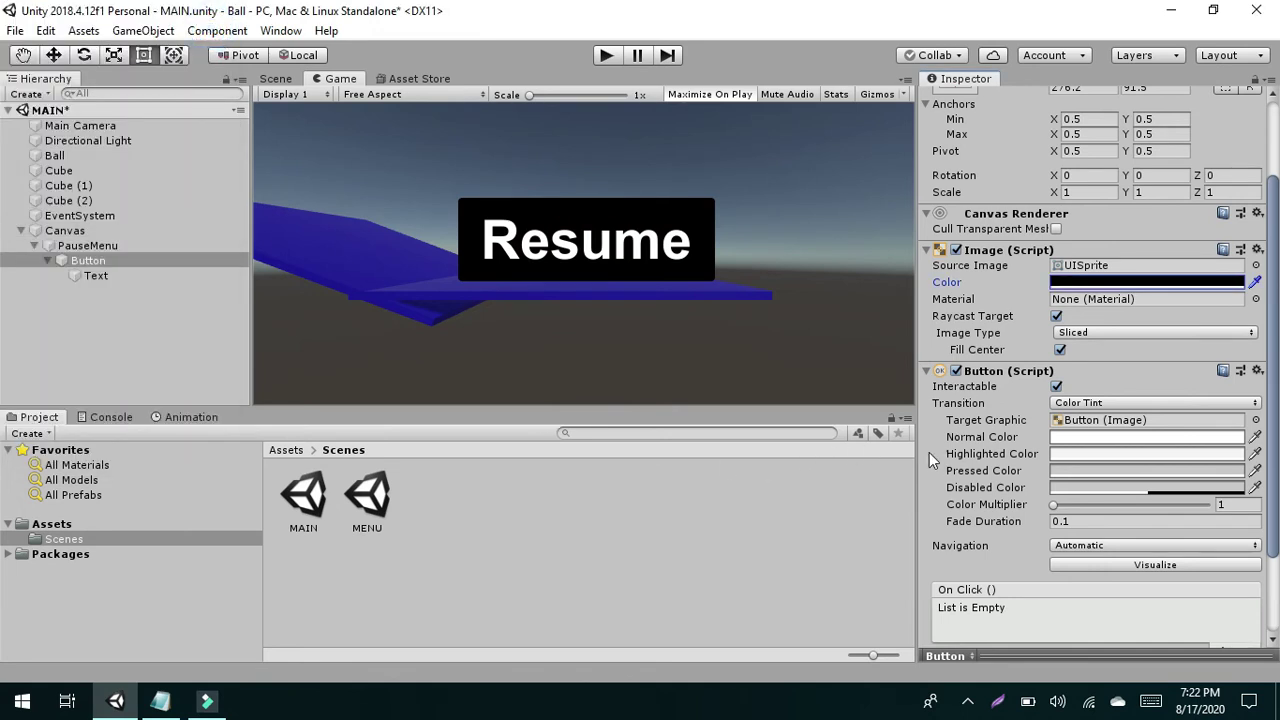
# - Make the Button's Normal Color fully transparent with an alpha of 0
pyautogui.click(1052, 453)
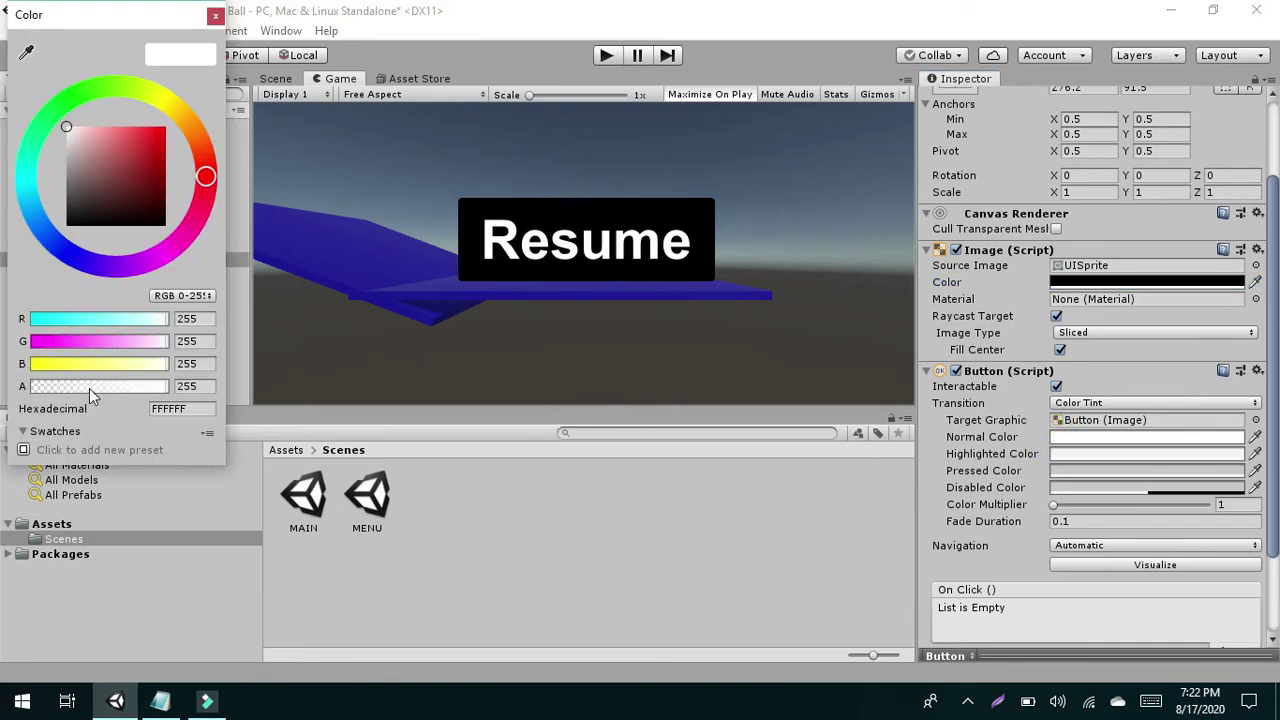
pyautogui.moveTo(89, 390); pyautogui.dragTo(12, 388)
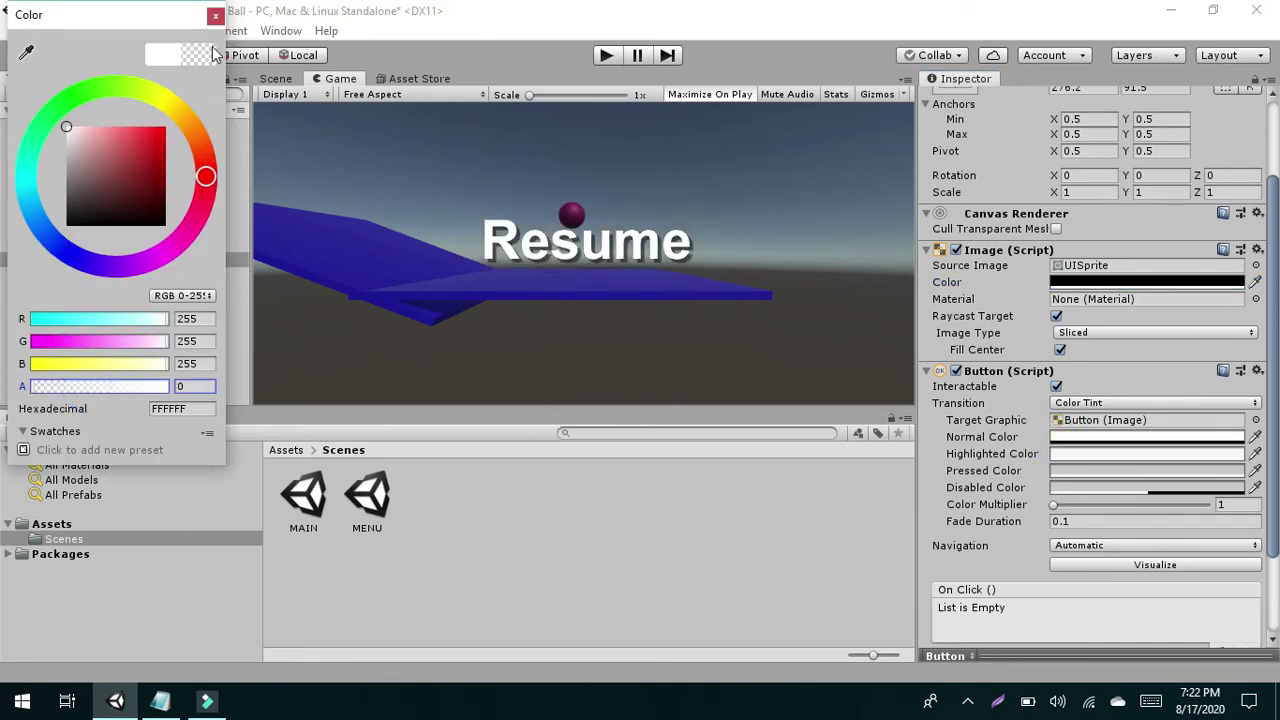
pyautogui.click(215, 16)
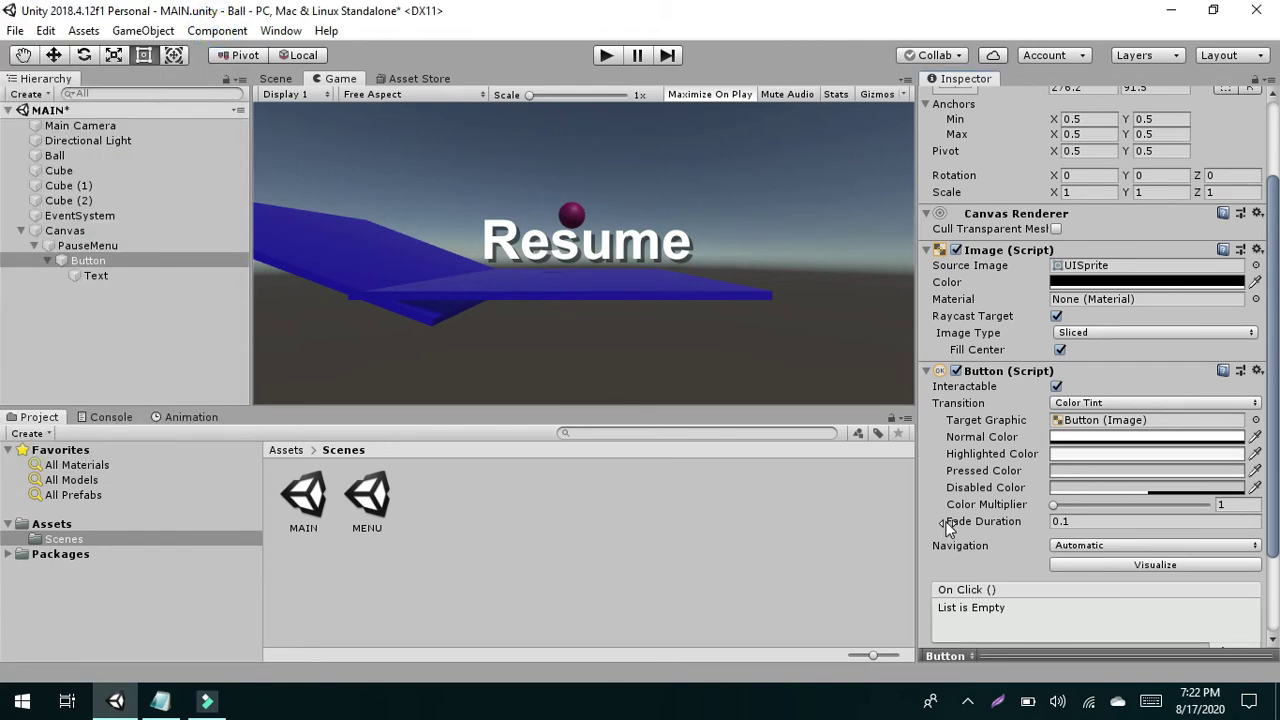
# - Lower the alpha of the Button's Highlighted Color to about 45
pyautogui.click(1070, 458)
pyautogui.moveTo(80, 387); pyautogui.dragTo(52, 390)
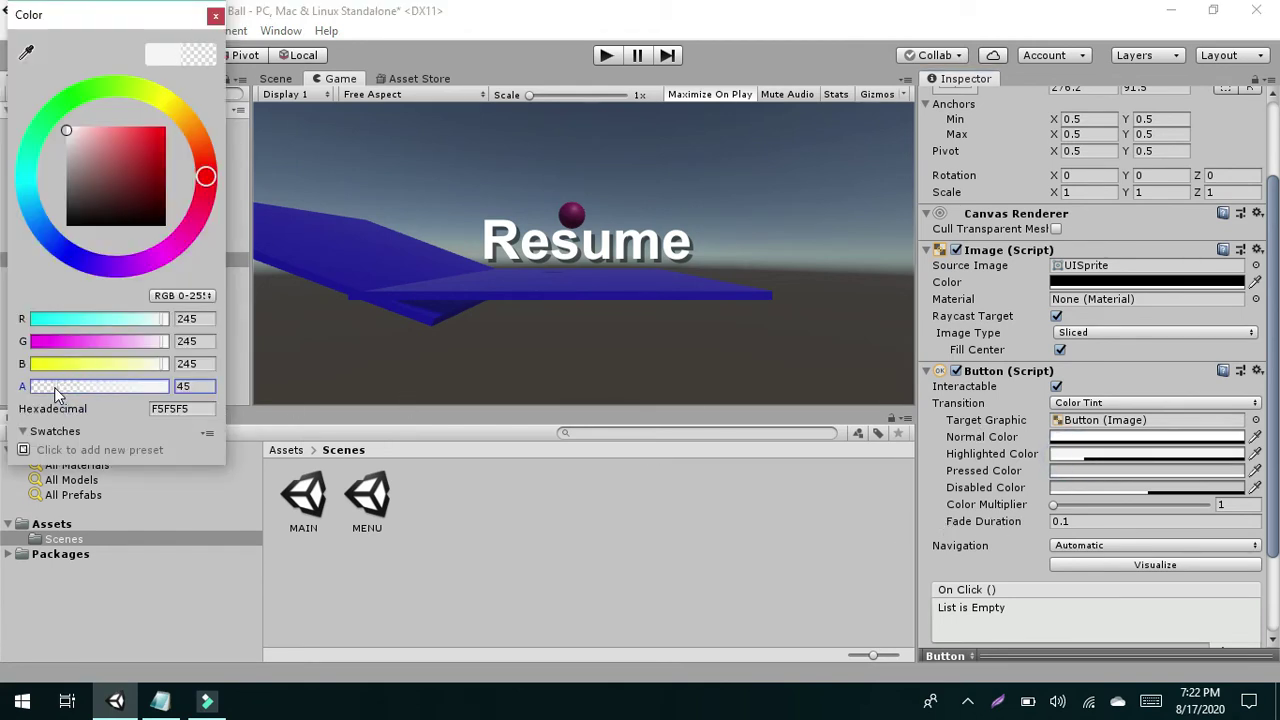
pyautogui.click(215, 16)
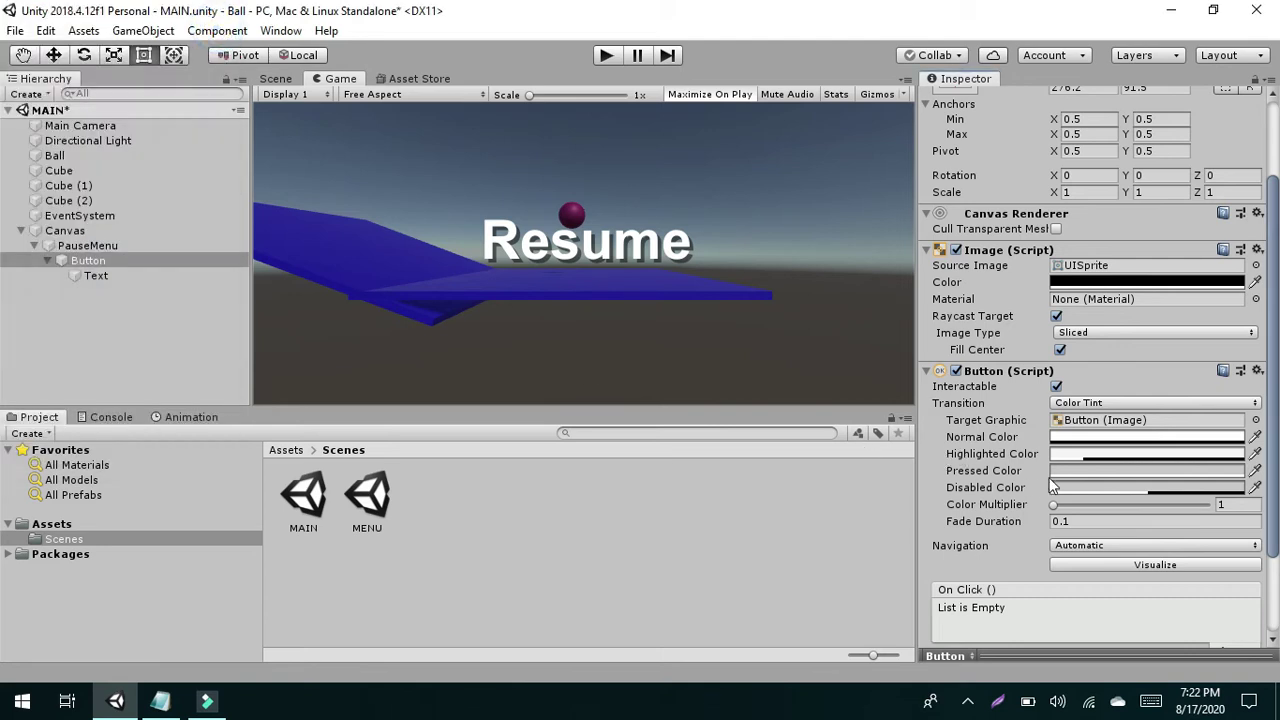
# - Lower the alpha of the Button's Pressed Color to about 166
pyautogui.click(1060, 471)
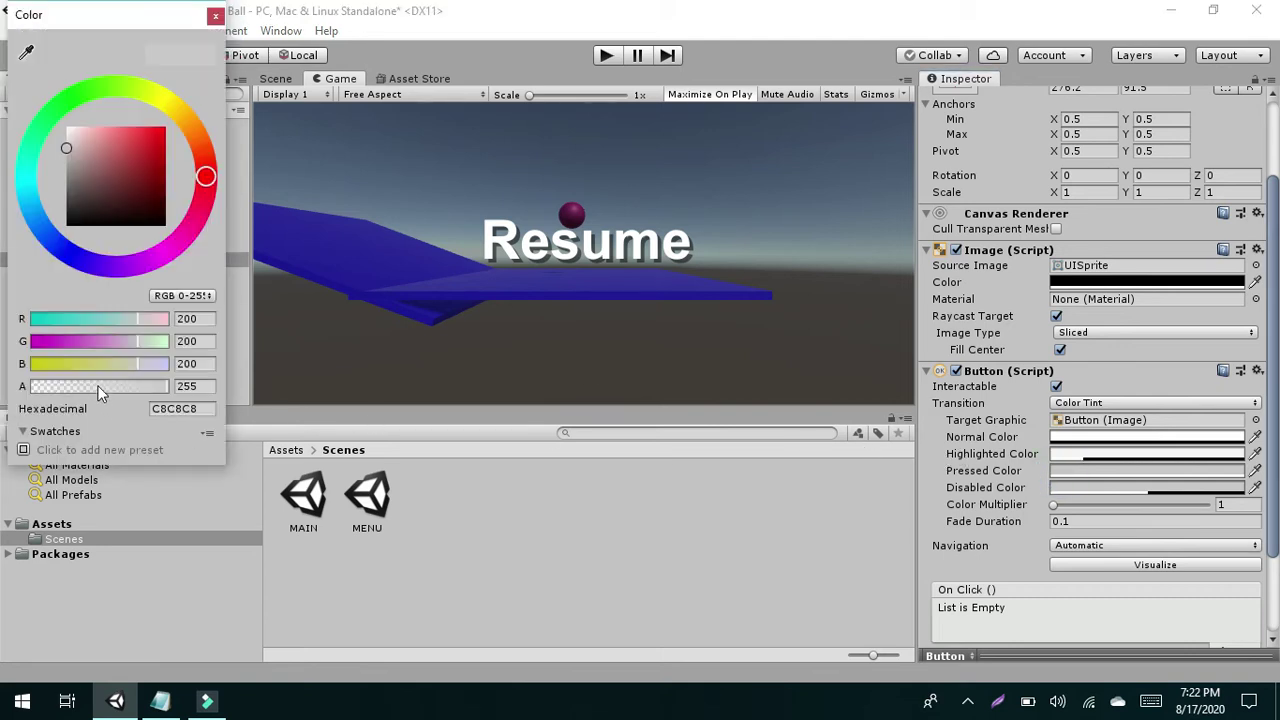
pyautogui.moveTo(98, 390); pyautogui.dragTo(116, 392)
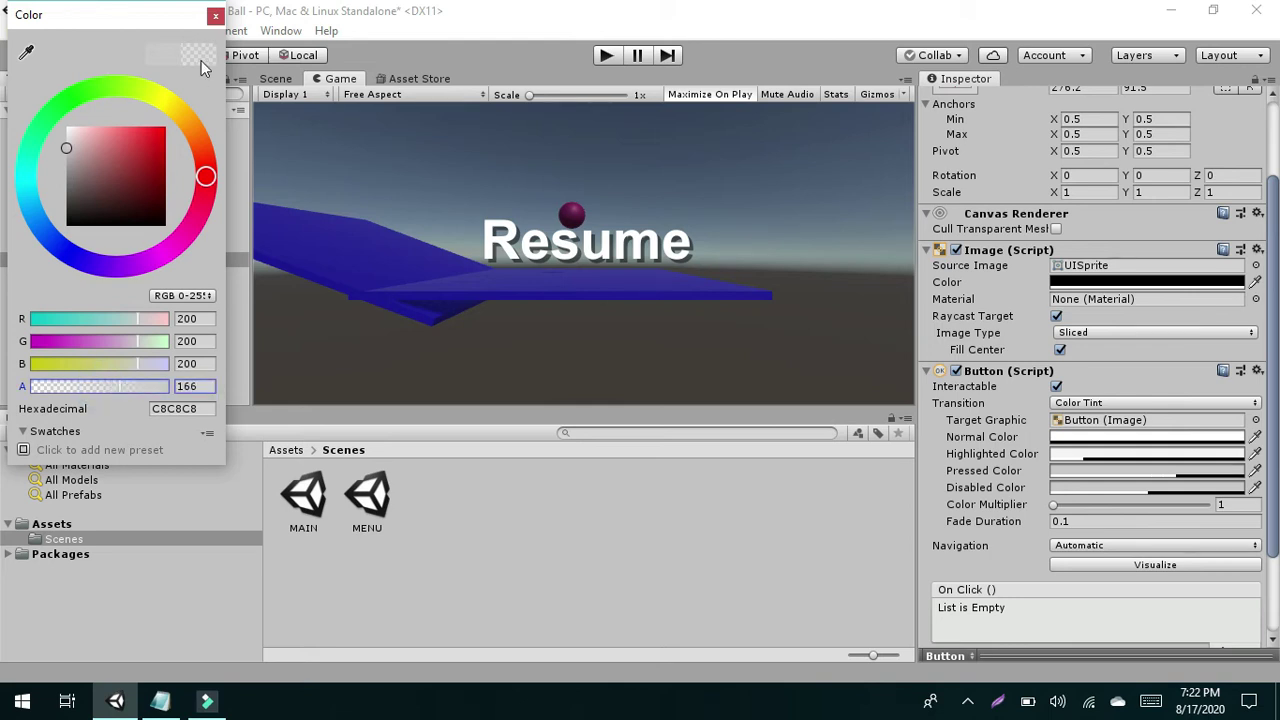
pyautogui.click(213, 18)
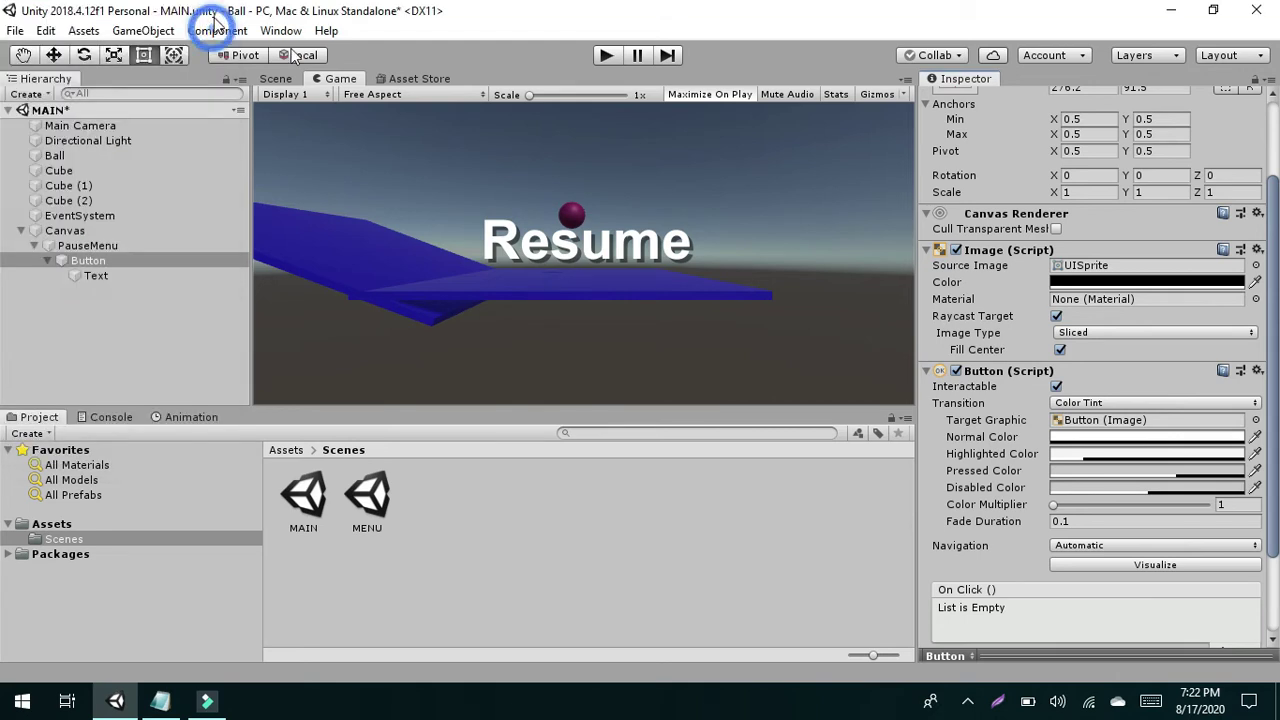
# - Run the game to test the Resume button's highlighted and pressed colors, and stop it
pyautogui.click(601, 60)
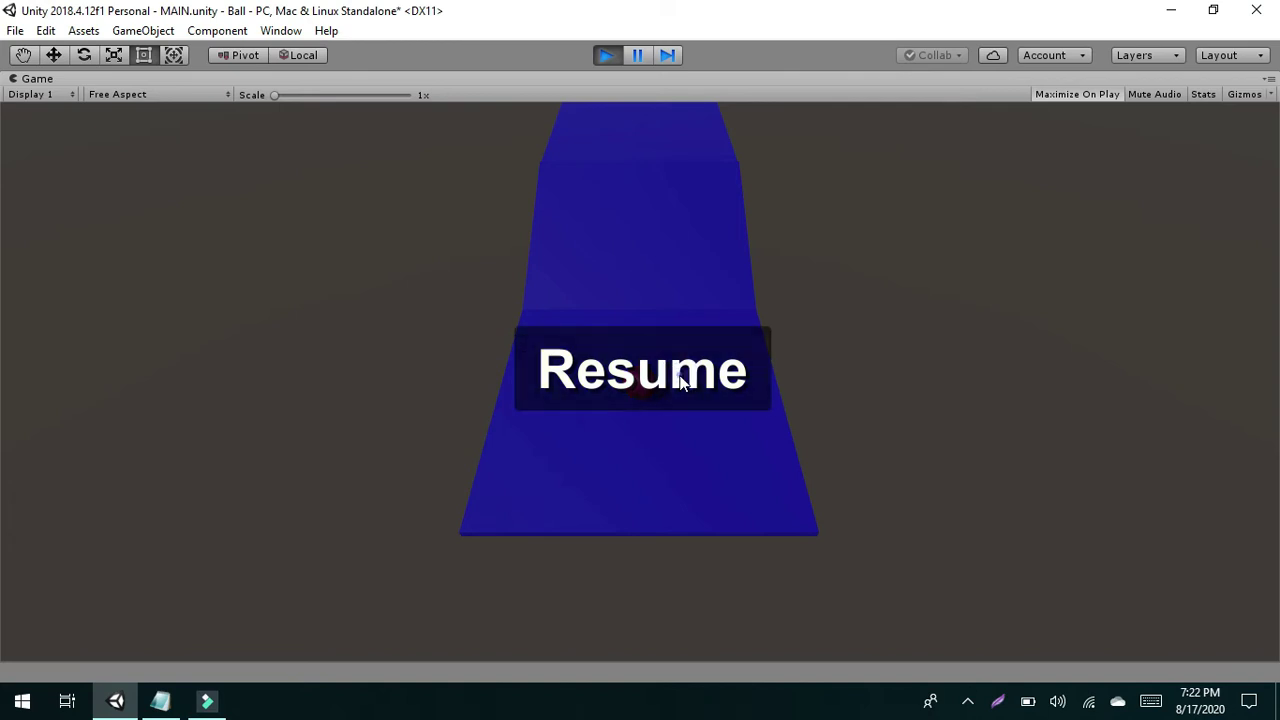
pyautogui.click(603, 57)
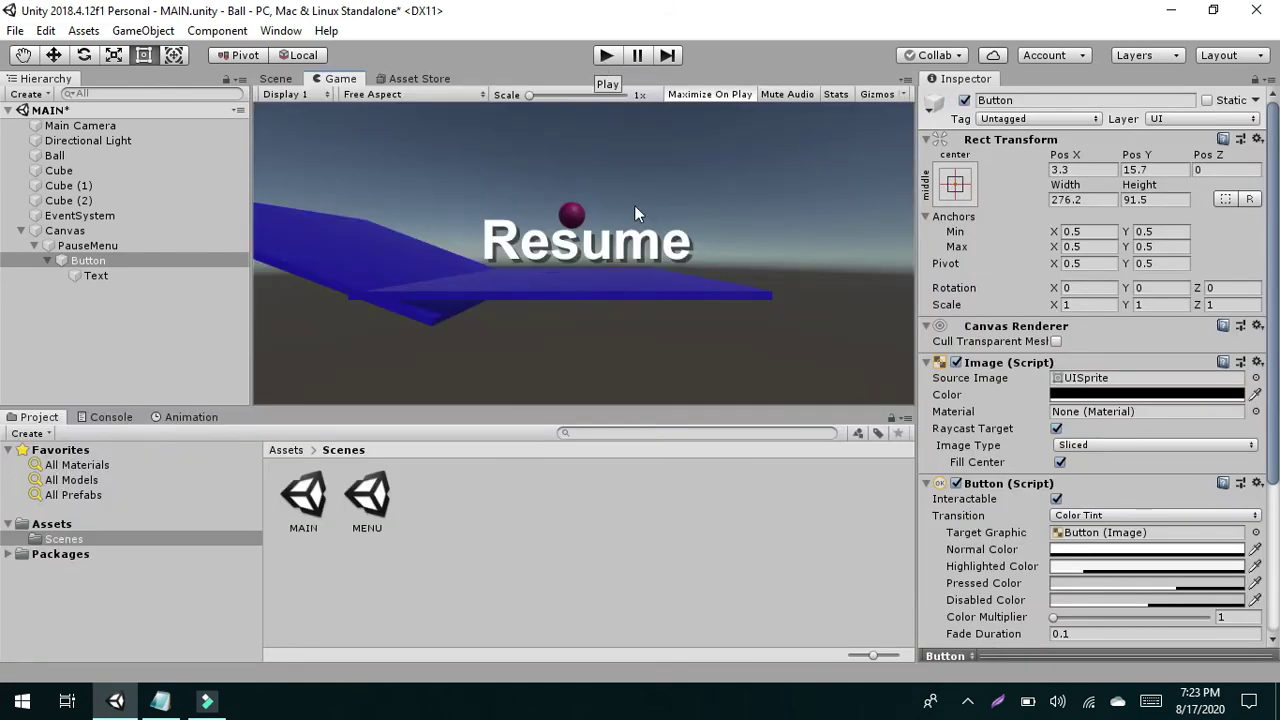
# - Set the Navigation of the Button under PauseMenu to None
pyautogui.click(94, 258)
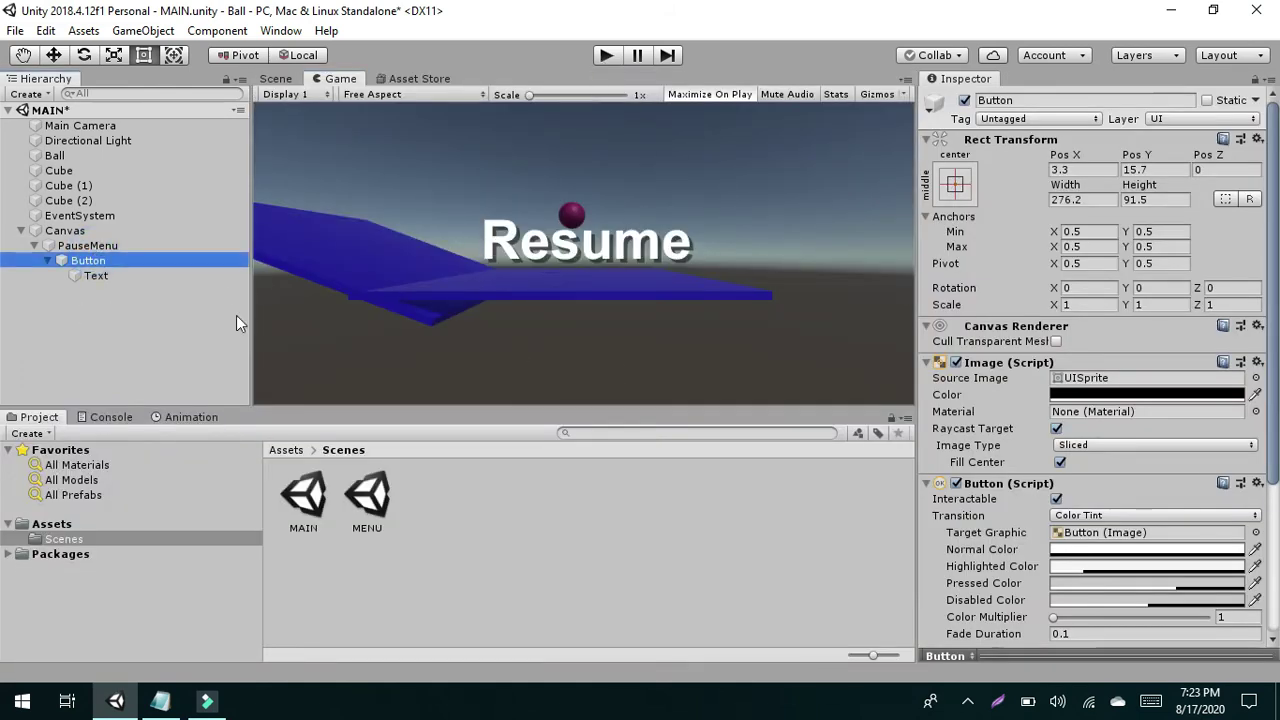
pyautogui.click(45, 260)
pyautogui.click(82, 262)
pyautogui.scroll(-5, 987, 496)
pyautogui.click(80, 276)
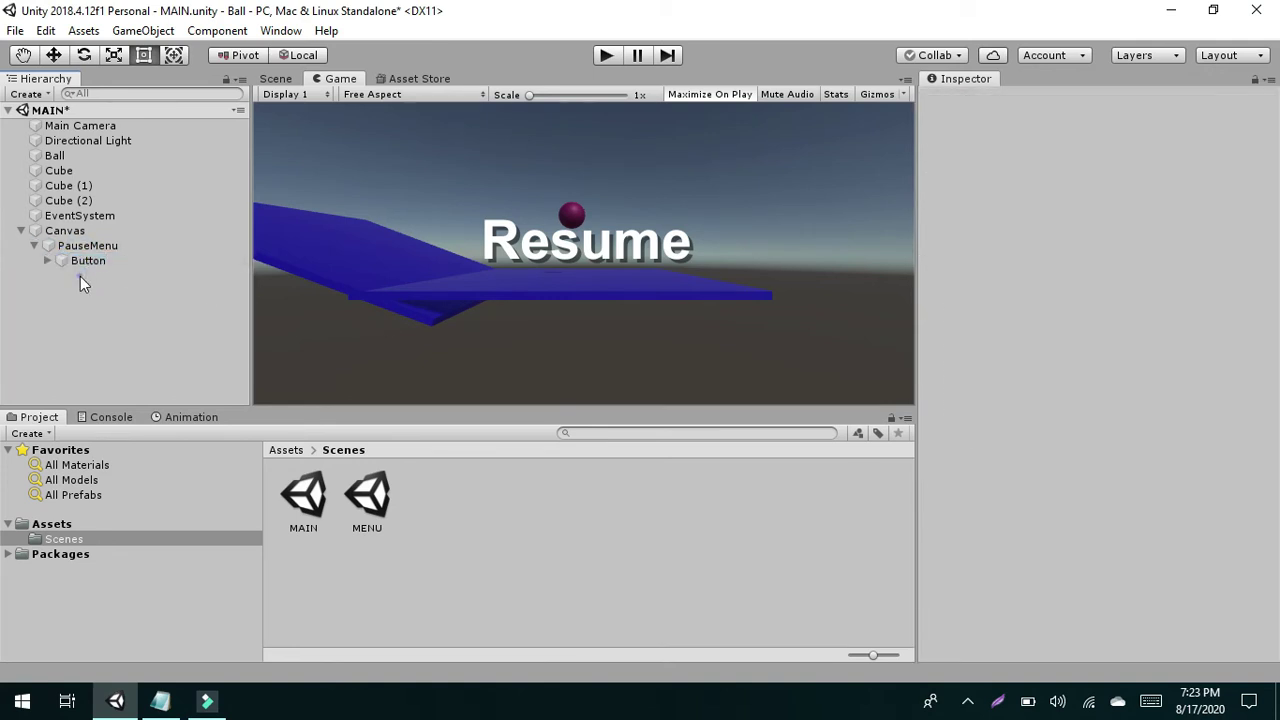
pyautogui.click(89, 259)
pyautogui.scroll(-5, 1013, 498)
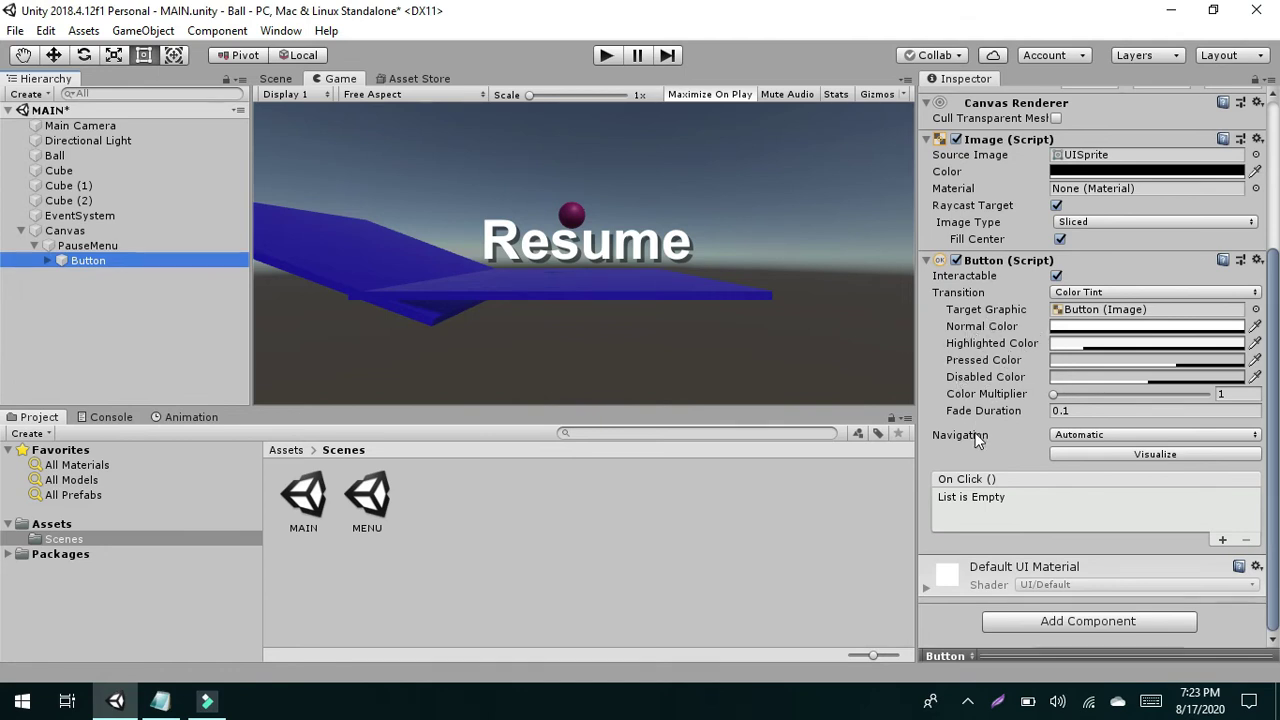
pyautogui.click(1076, 438)
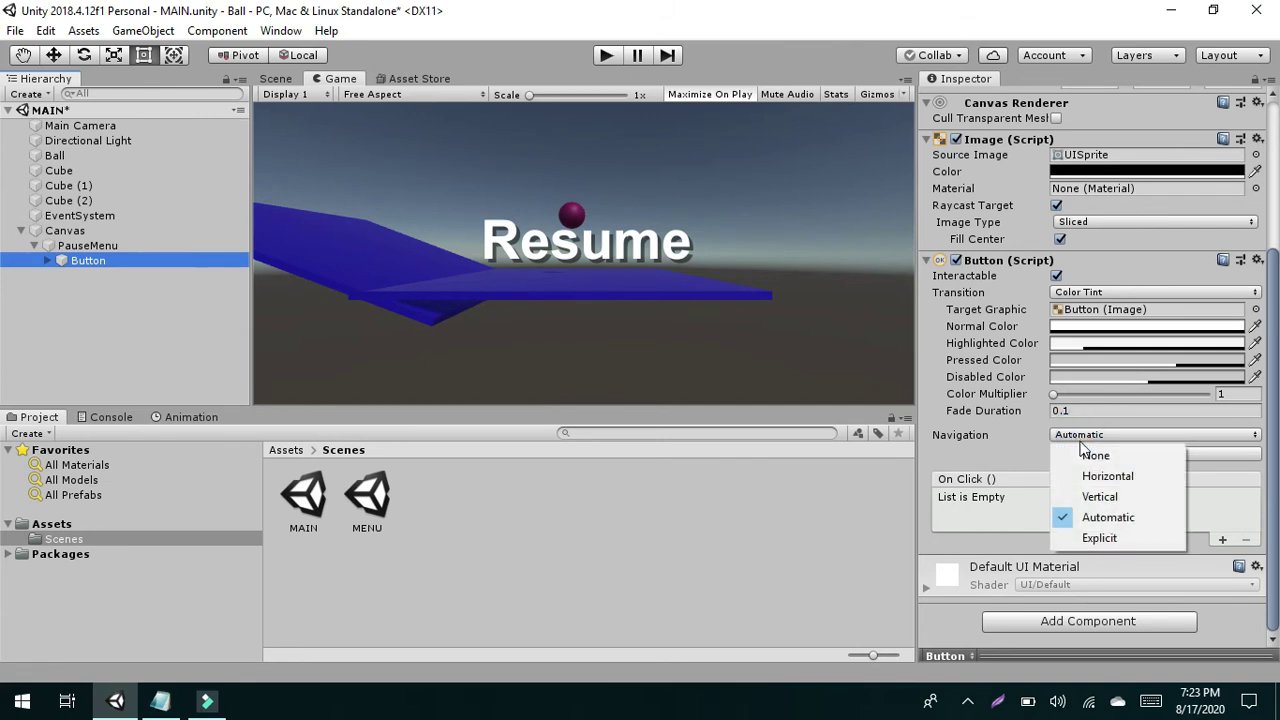
pyautogui.click(1084, 455)
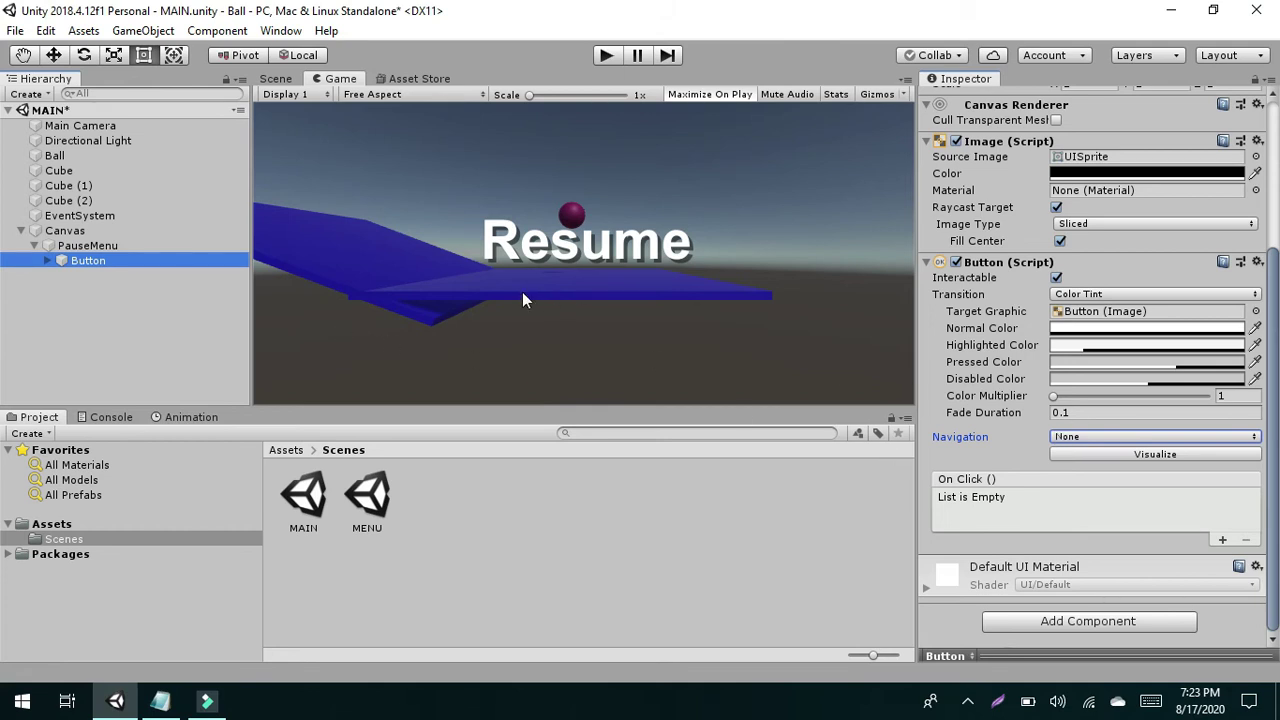
pyautogui.click(541, 244)
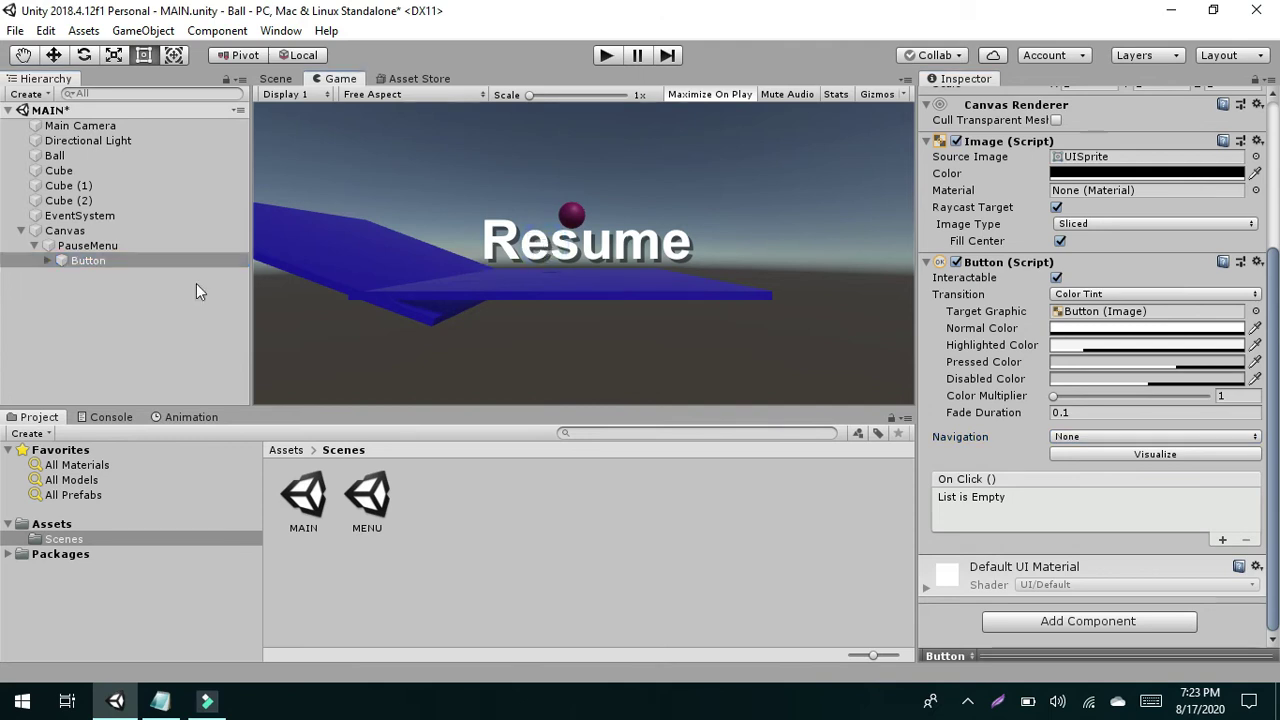
pyautogui.click(34, 247)
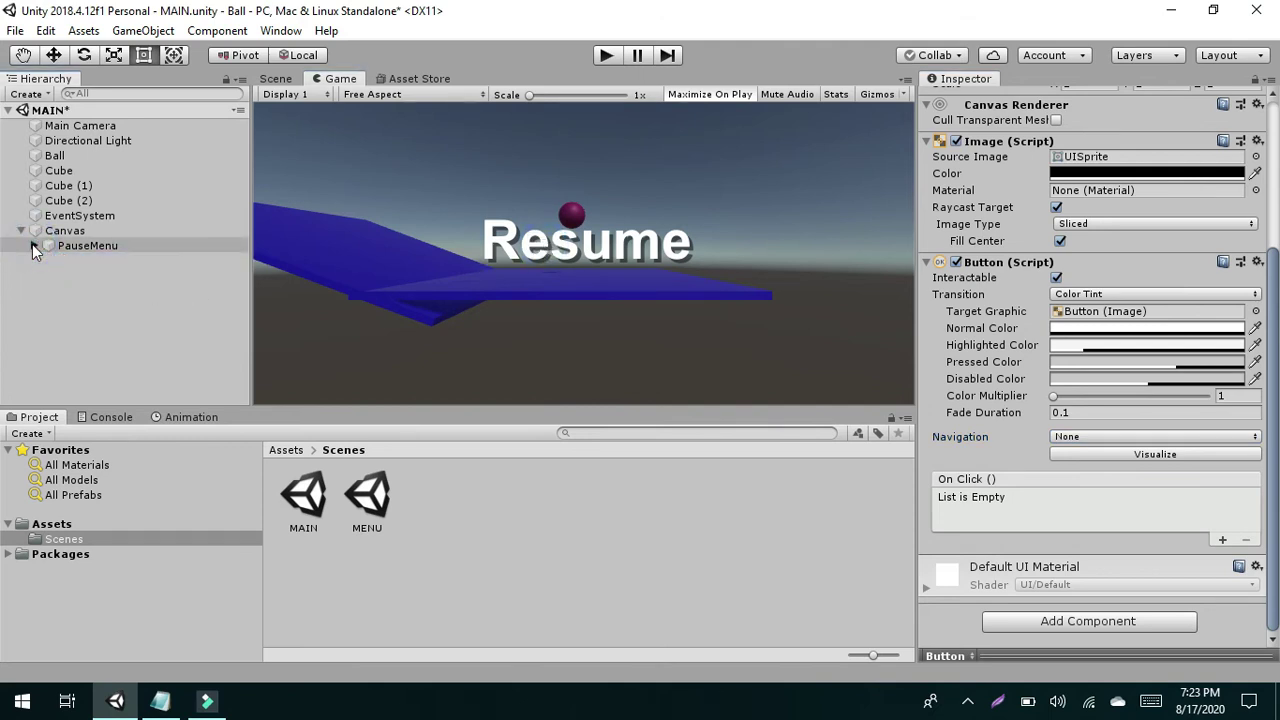
pyautogui.click(34, 247)
pyautogui.click(34, 247)
pyautogui.click(34, 247)
# - Duplicate the Button under PauseMenu
pyautogui.click(85, 260)
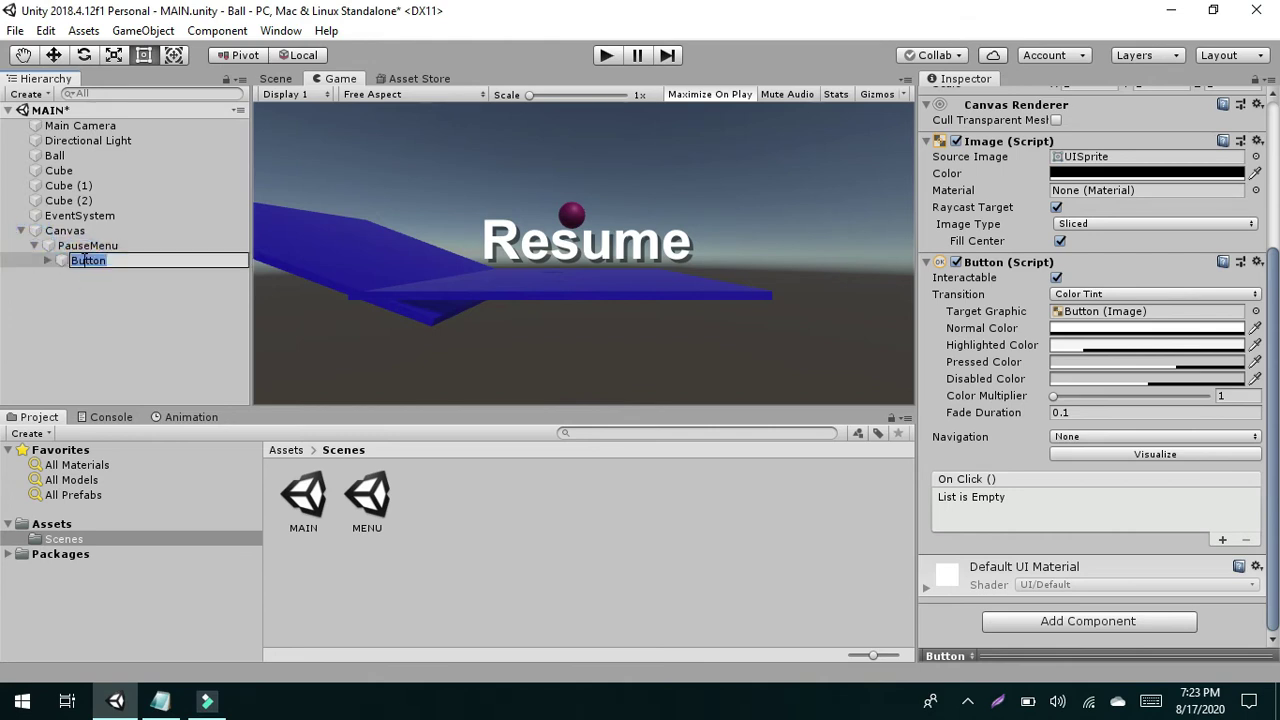
pyautogui.click(64, 280)
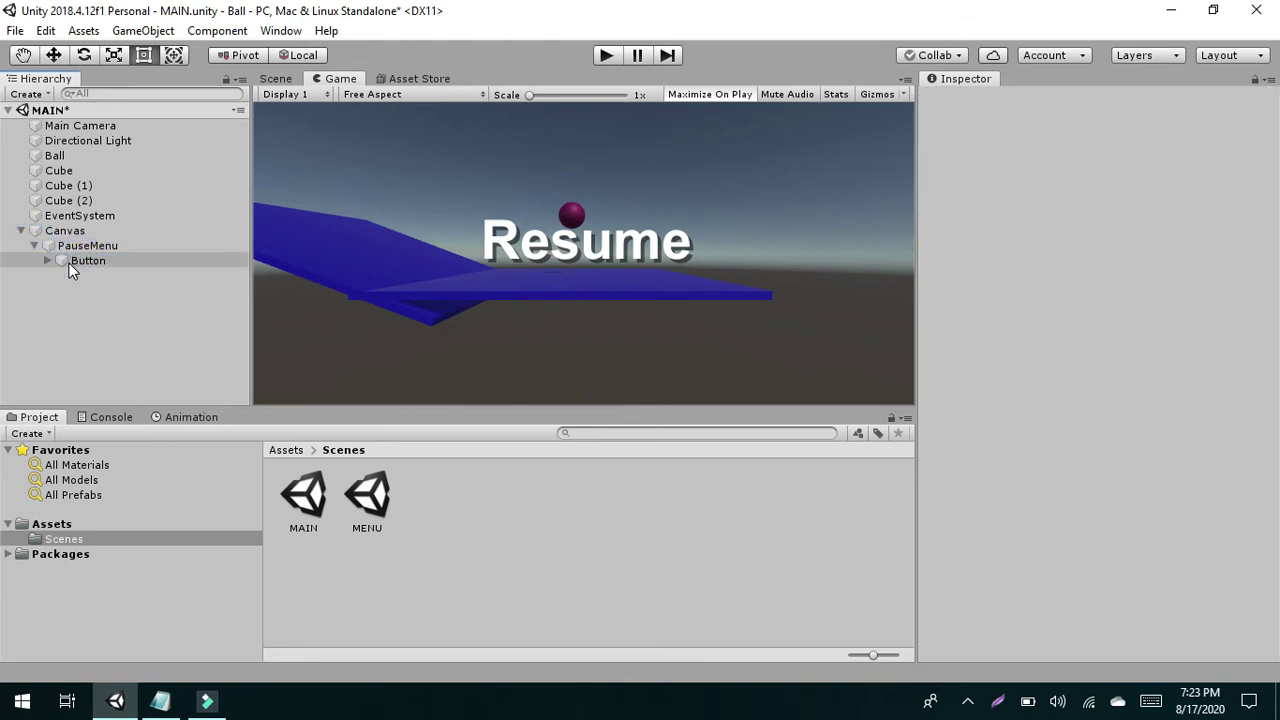
pyautogui.rightClick(70, 262)
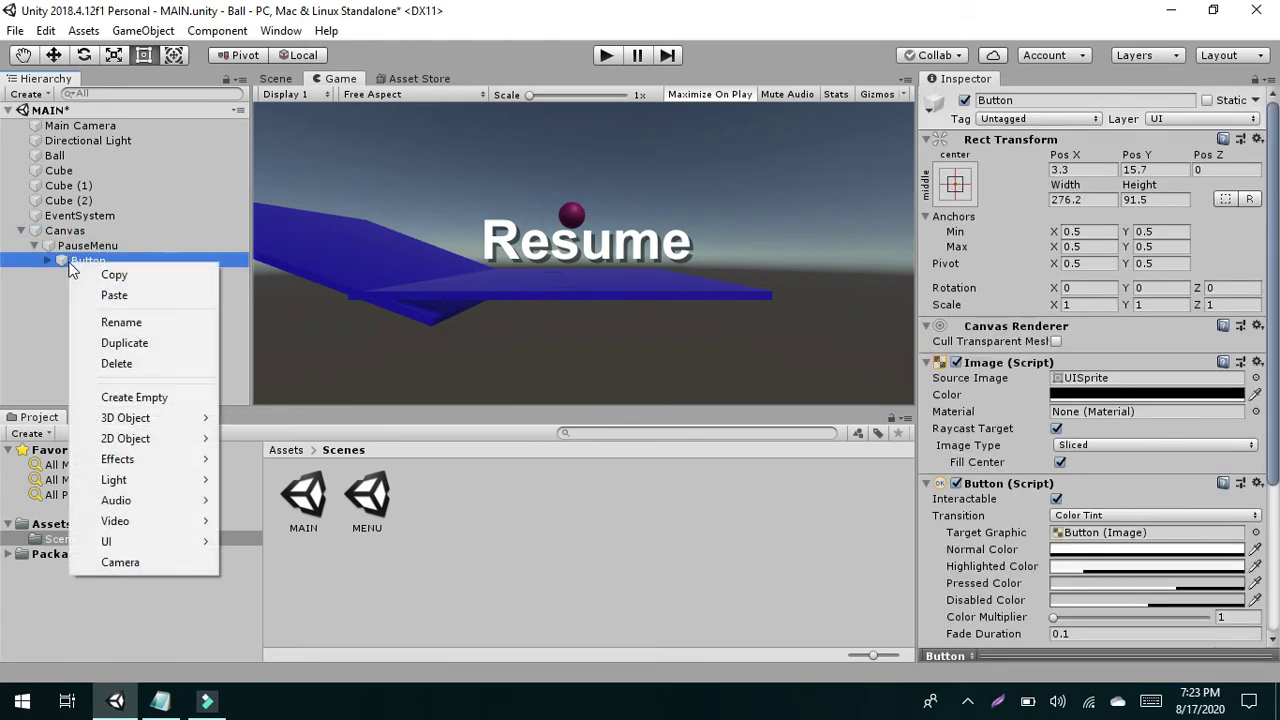
pyautogui.click(62, 260)
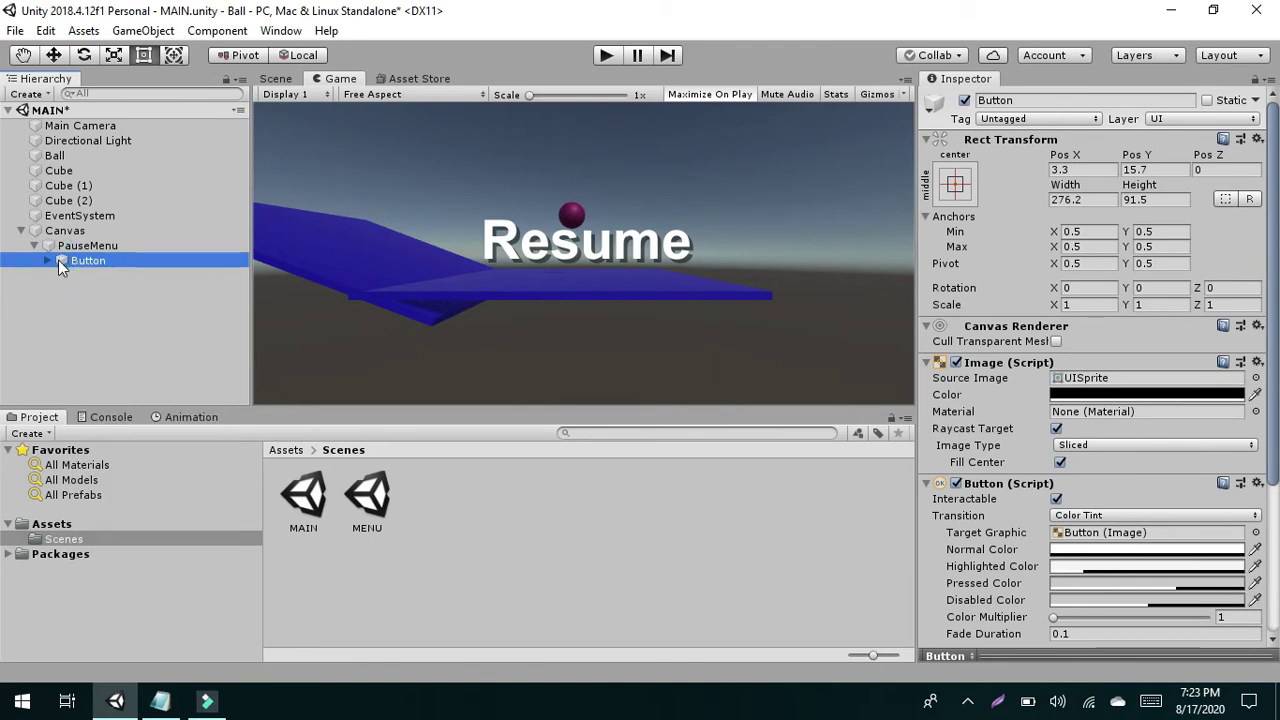
pyautogui.rightClick(58, 260)
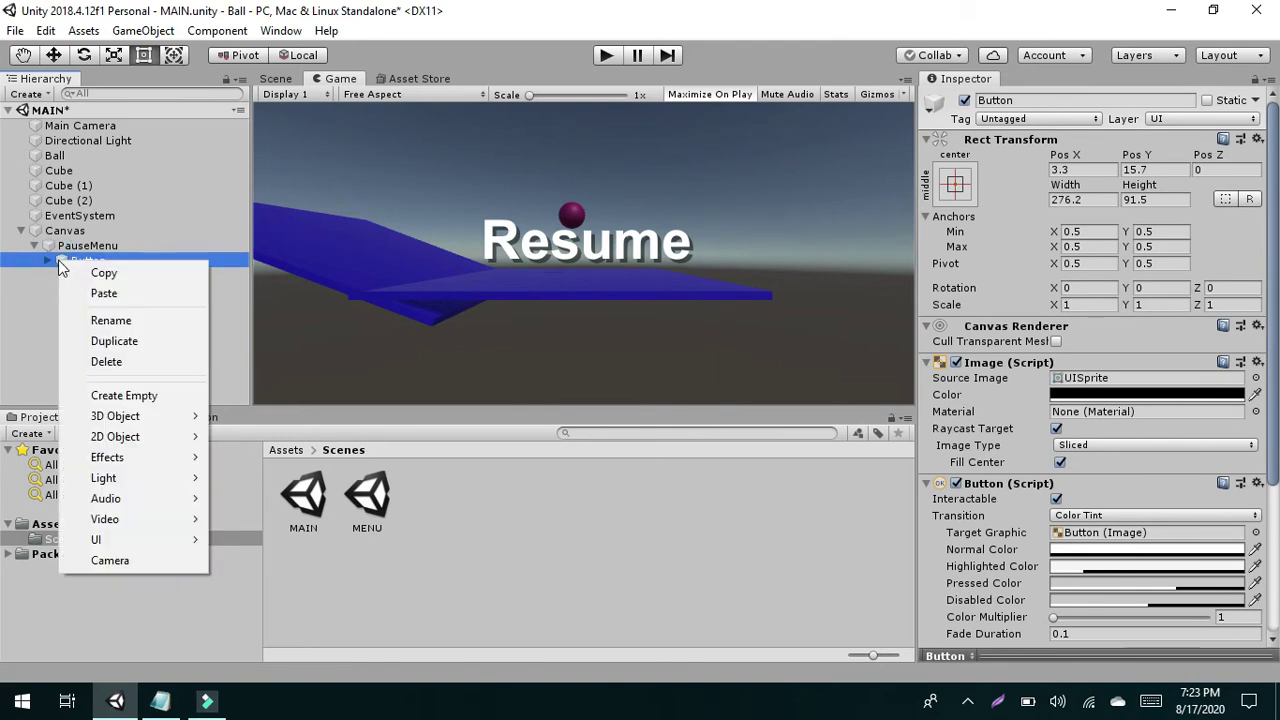
pyautogui.click(135, 344)
pyautogui.click(95, 300)
# - In the Scene view, place the duplicated button just below Resume at about X -41, Y -47, and shrink it to about 187 by 53
pyautogui.click(494, 258)
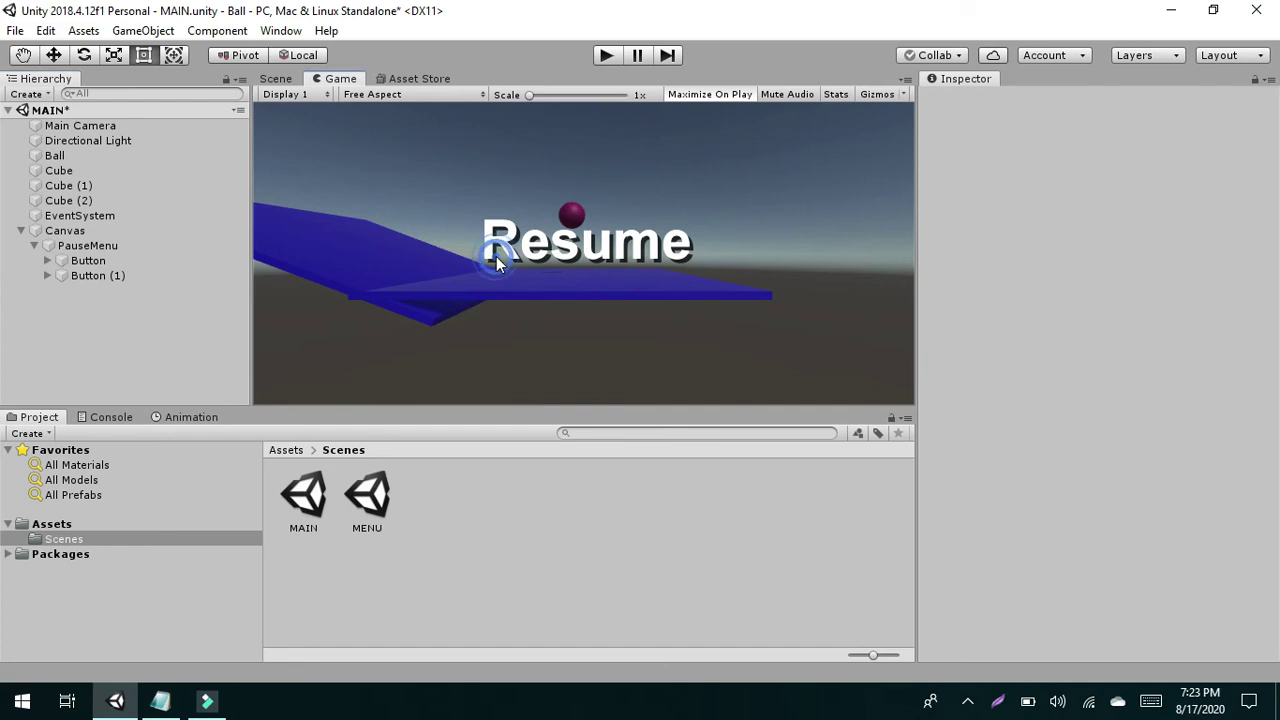
pyautogui.click(278, 80)
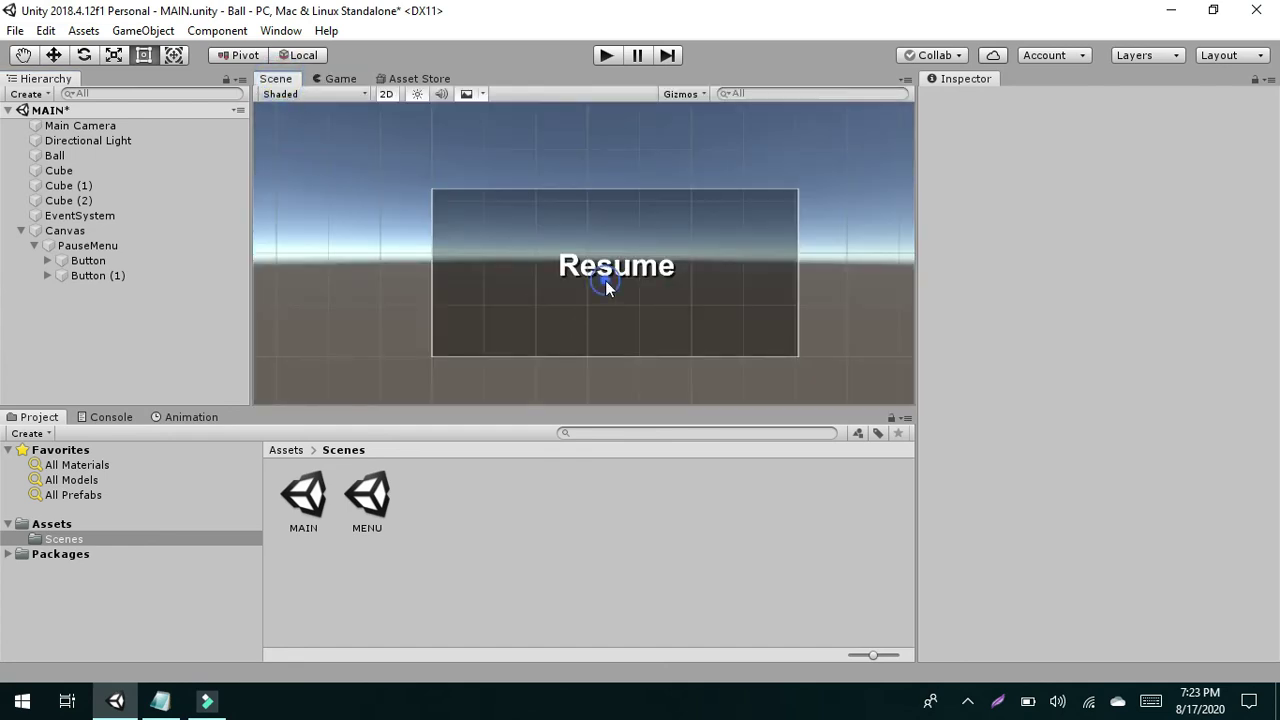
pyautogui.click(605, 281)
pyautogui.moveTo(669, 262); pyautogui.dragTo(641, 312)
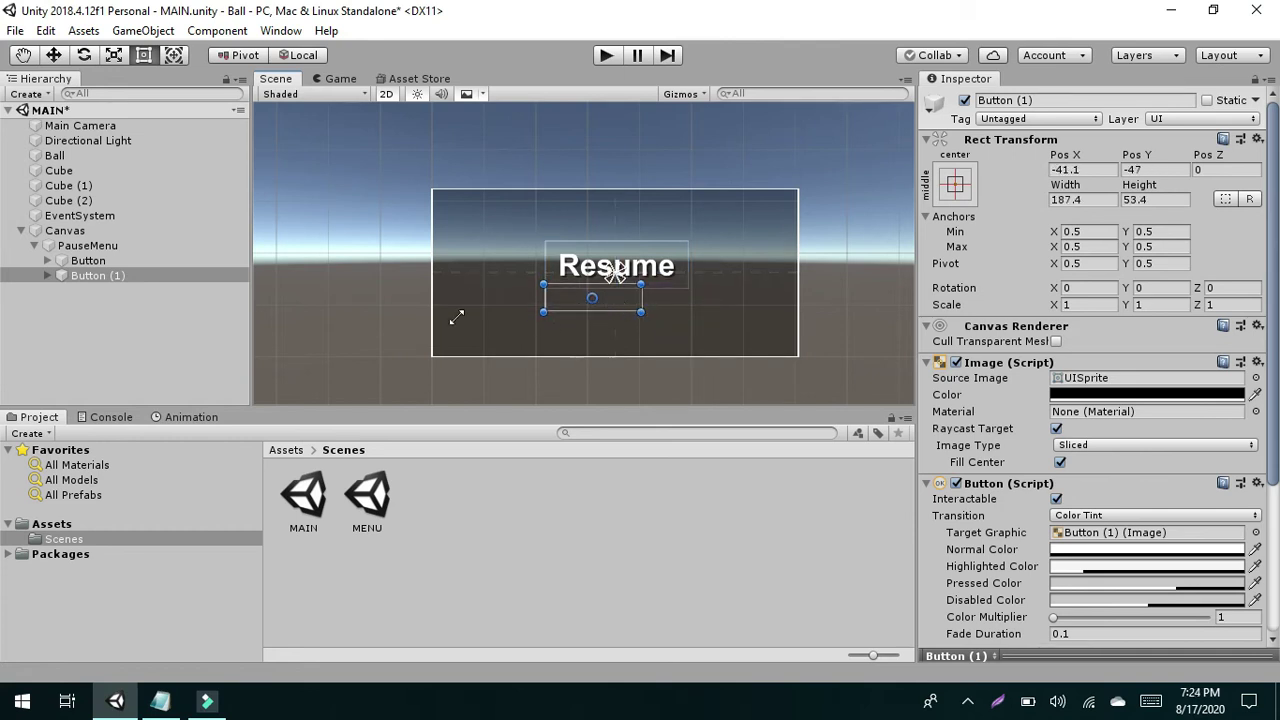
# - Reduce the font size of the Text under Button (1) to 17
pyautogui.click(47, 276)
pyautogui.click(88, 290)
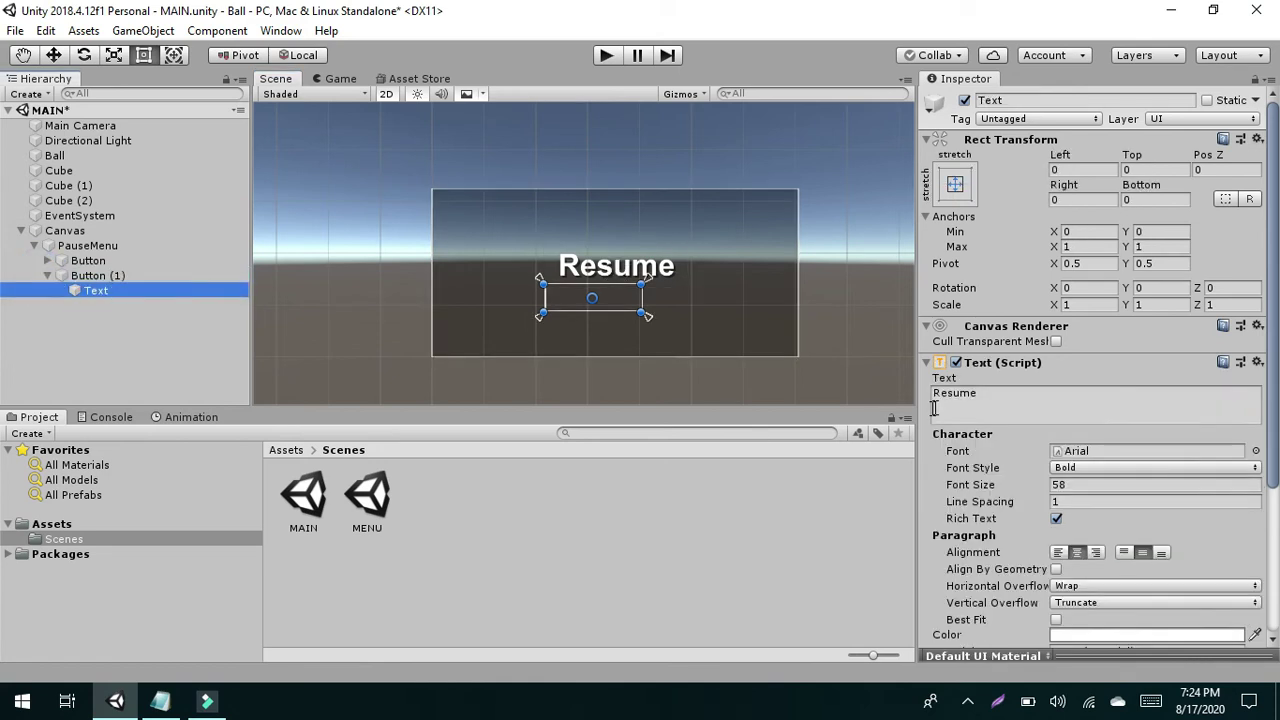
pyautogui.moveTo(1046, 485); pyautogui.dragTo(1003, 490)
# - Shrink Button (1) in the Scene view to about 93 by 46, centred below Resume at about X 6, Y -43
pyautogui.click(570, 318)
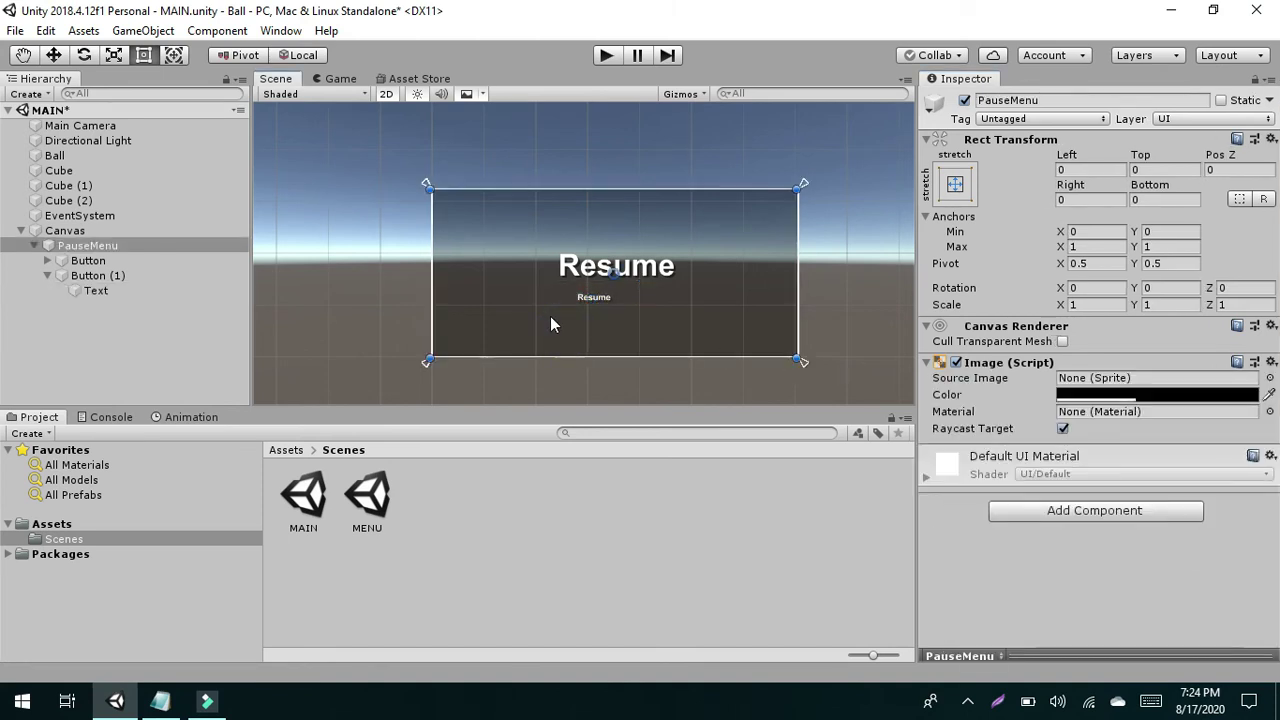
pyautogui.click(595, 312)
pyautogui.moveTo(551, 305); pyautogui.dragTo(592, 315)
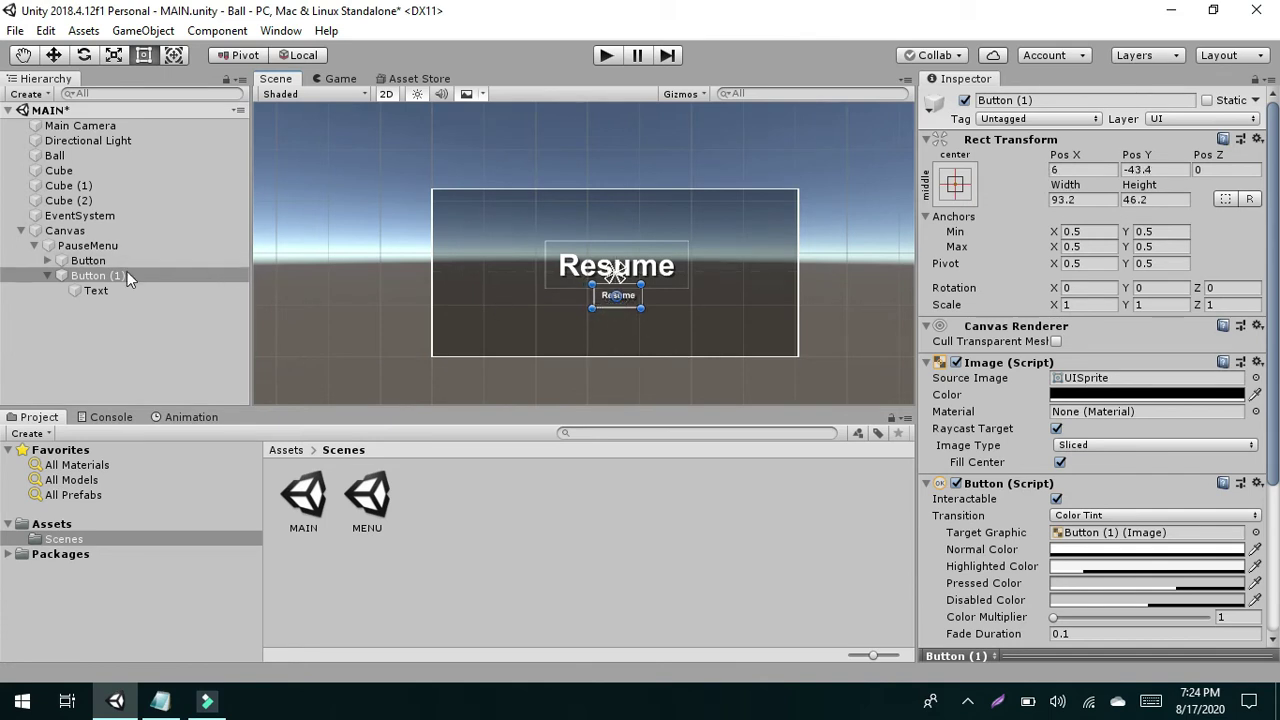
# - Change the label text of Button (1) to "Menu"
pyautogui.click(95, 290)
pyautogui.doubleClick(1015, 390)
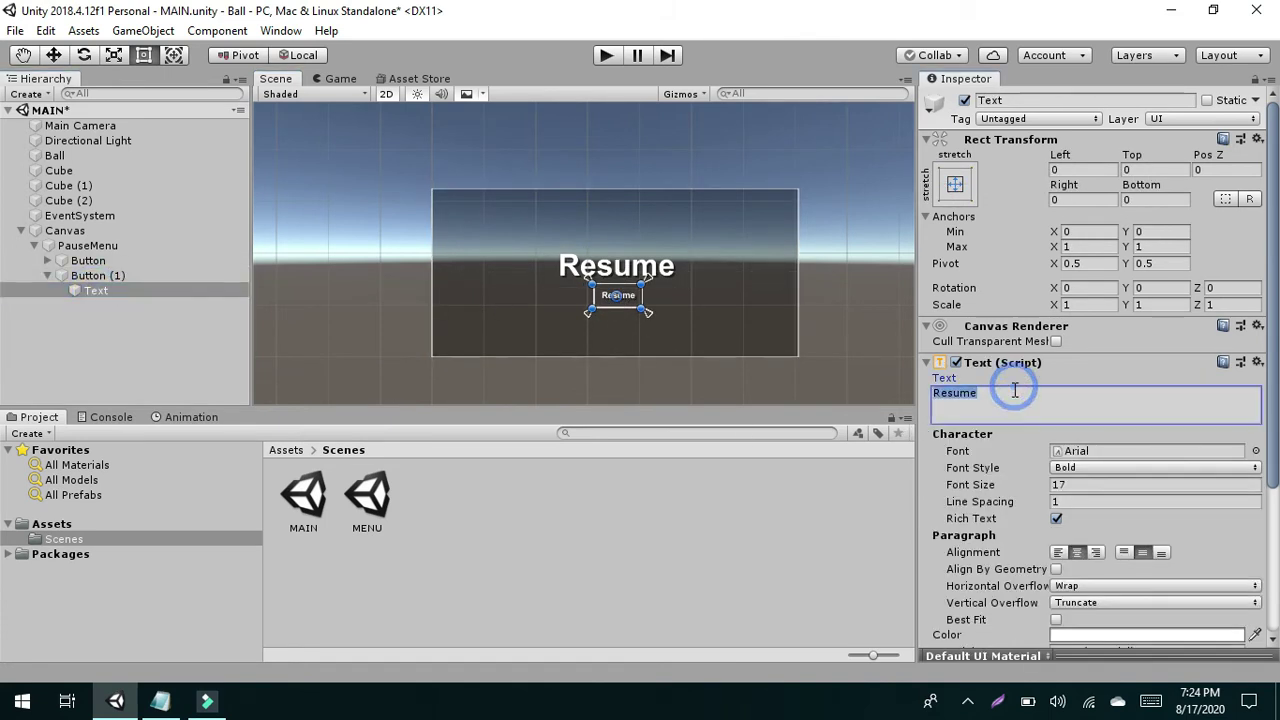
pyautogui.press('BackSpace')
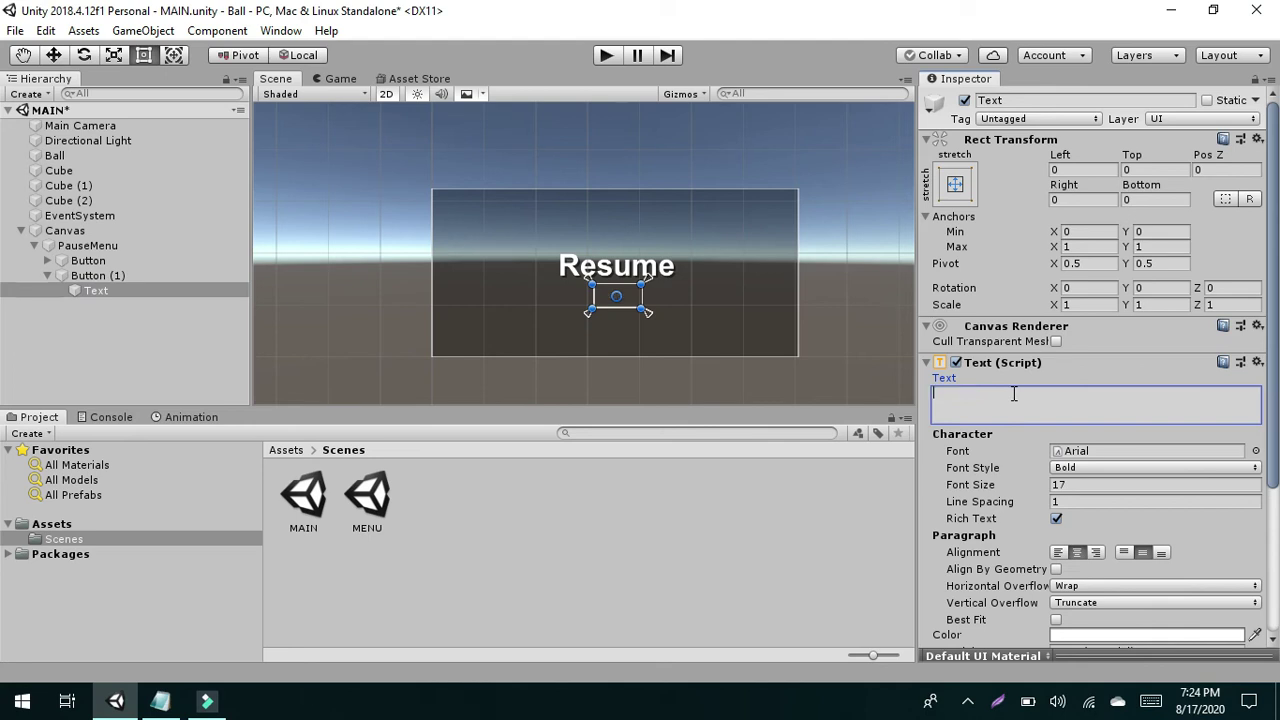
pyautogui.write('Menu')
pyautogui.press('Return')
pyautogui.press('BackSpace')
pyautogui.click(932, 475)
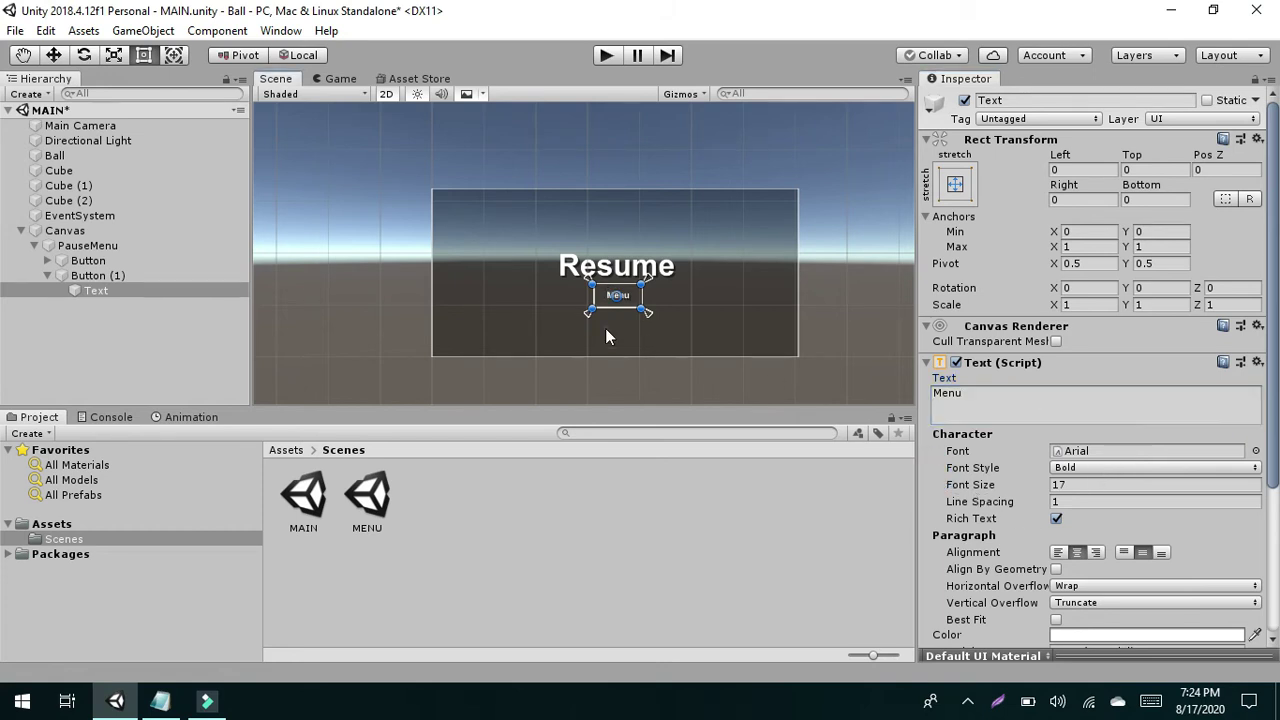
# - Duplicate the Menu button and place the copy directly below it at about Y -98
pyautogui.click(605, 335)
pyautogui.click(76, 275)
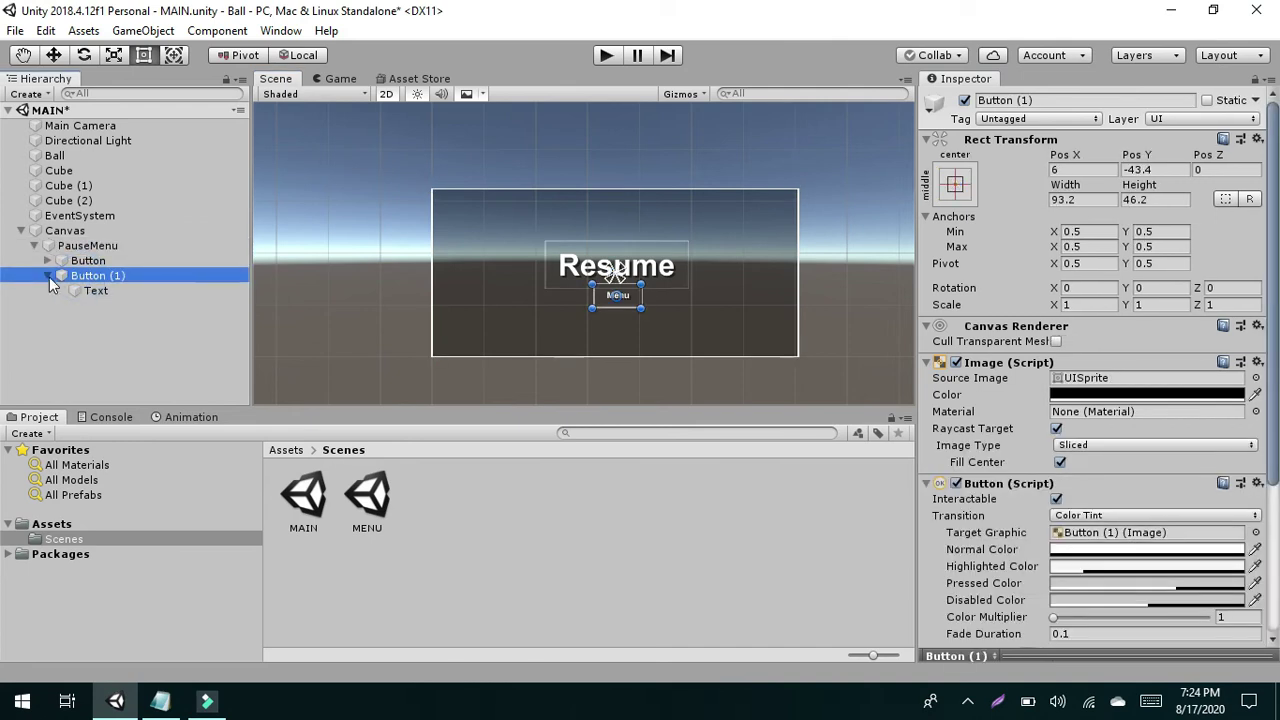
pyautogui.click(49, 277)
pyautogui.click(58, 283)
pyautogui.rightClick(58, 283)
pyautogui.click(56, 285)
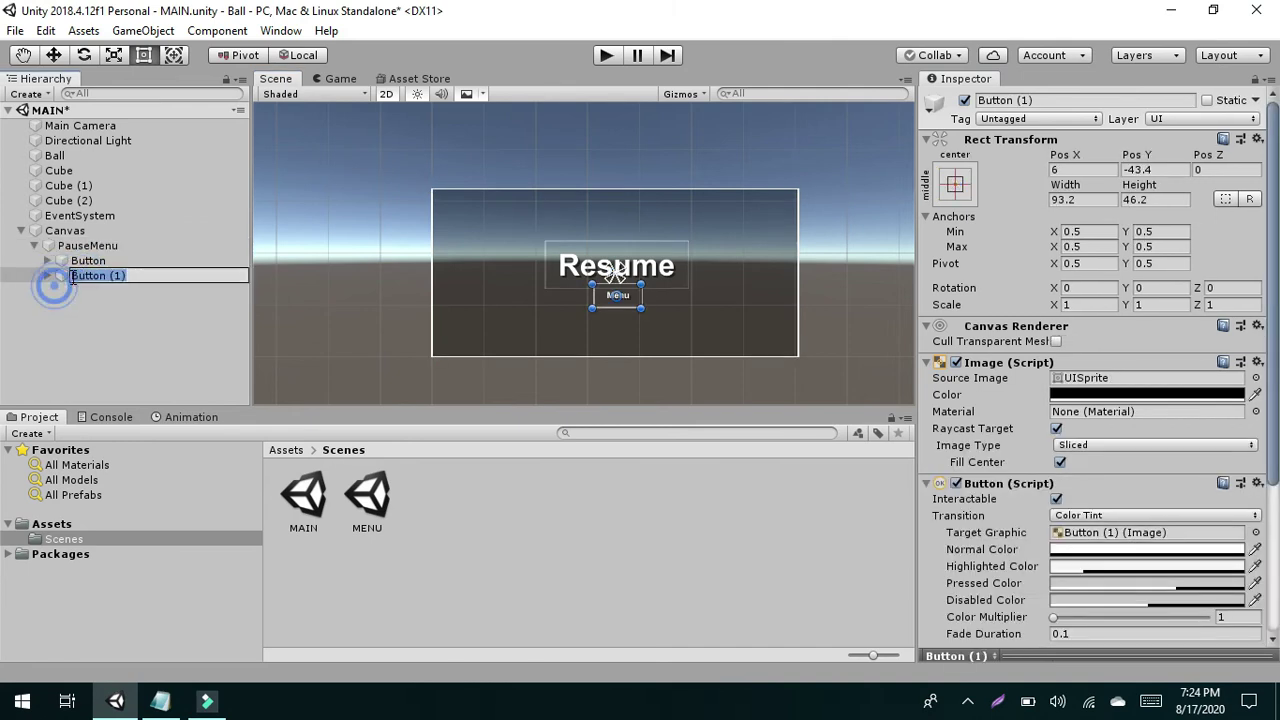
pyautogui.click(53, 305)
pyautogui.rightClick(99, 279)
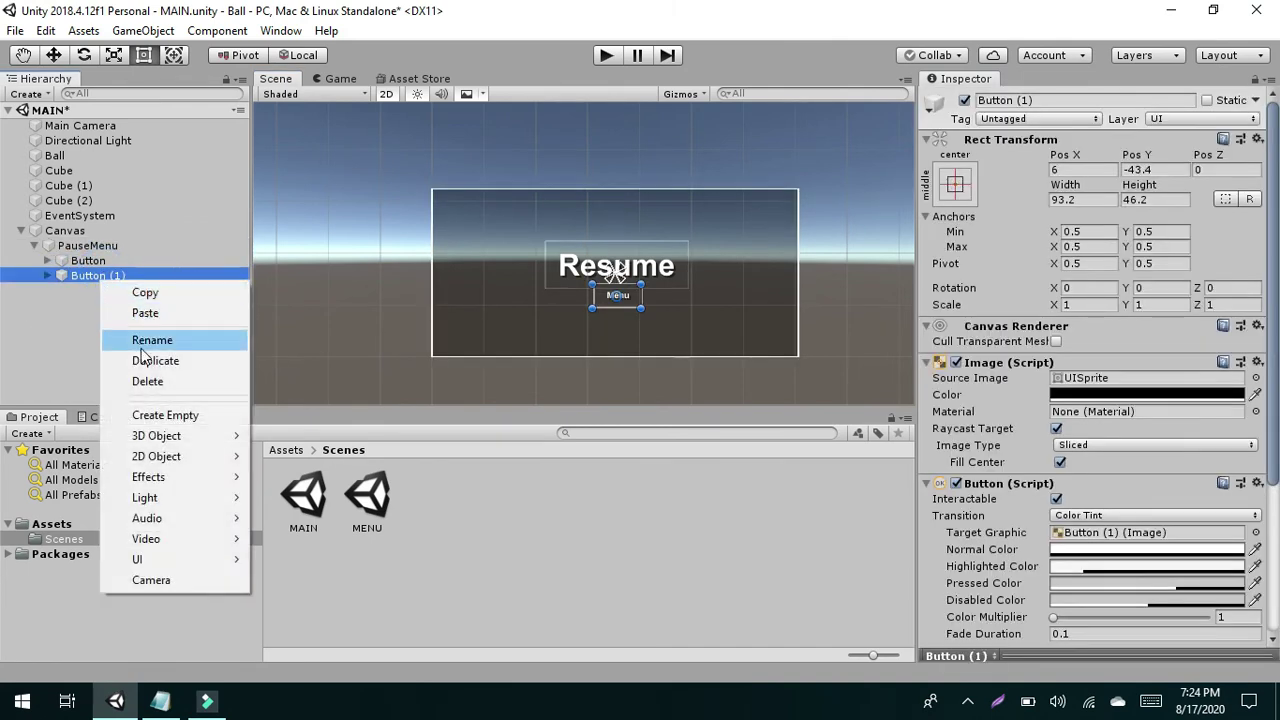
pyautogui.click(145, 362)
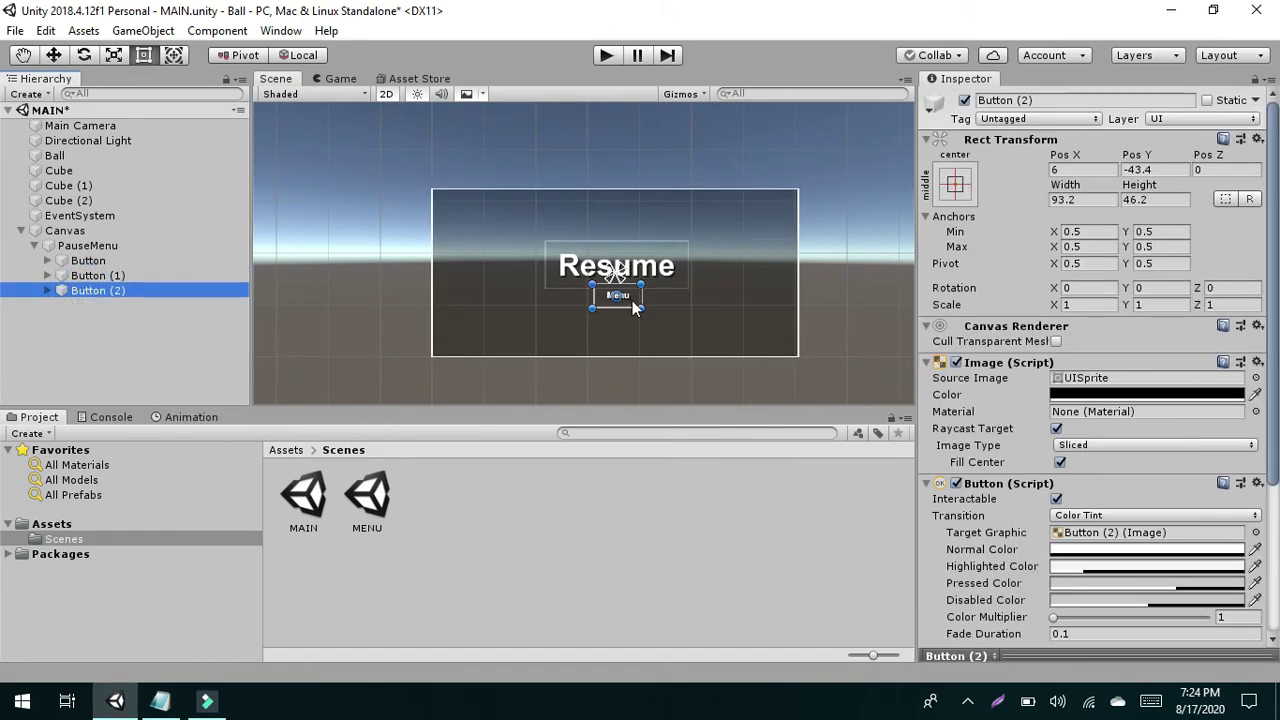
pyautogui.moveTo(633, 317); pyautogui.dragTo(636, 338)
pyautogui.click(668, 323)
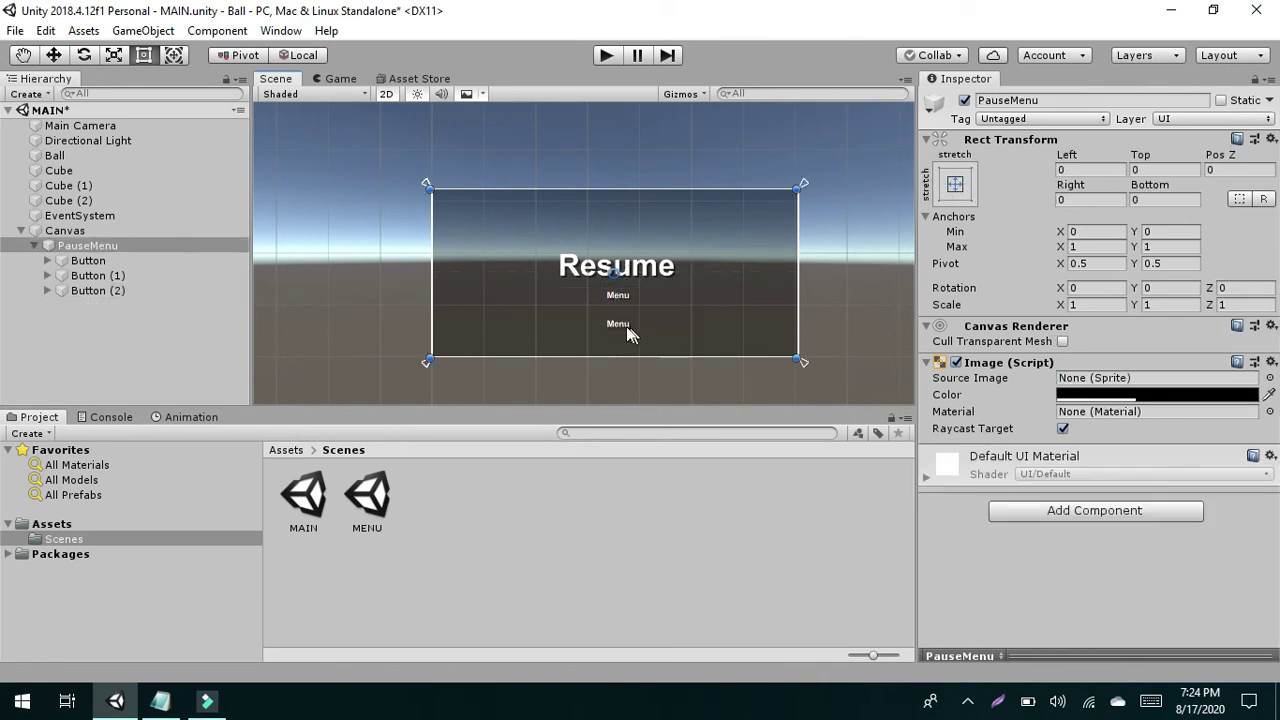
# - Change the label text of Button (2) to "Quit"
pyautogui.click(621, 333)
pyautogui.click(47, 290)
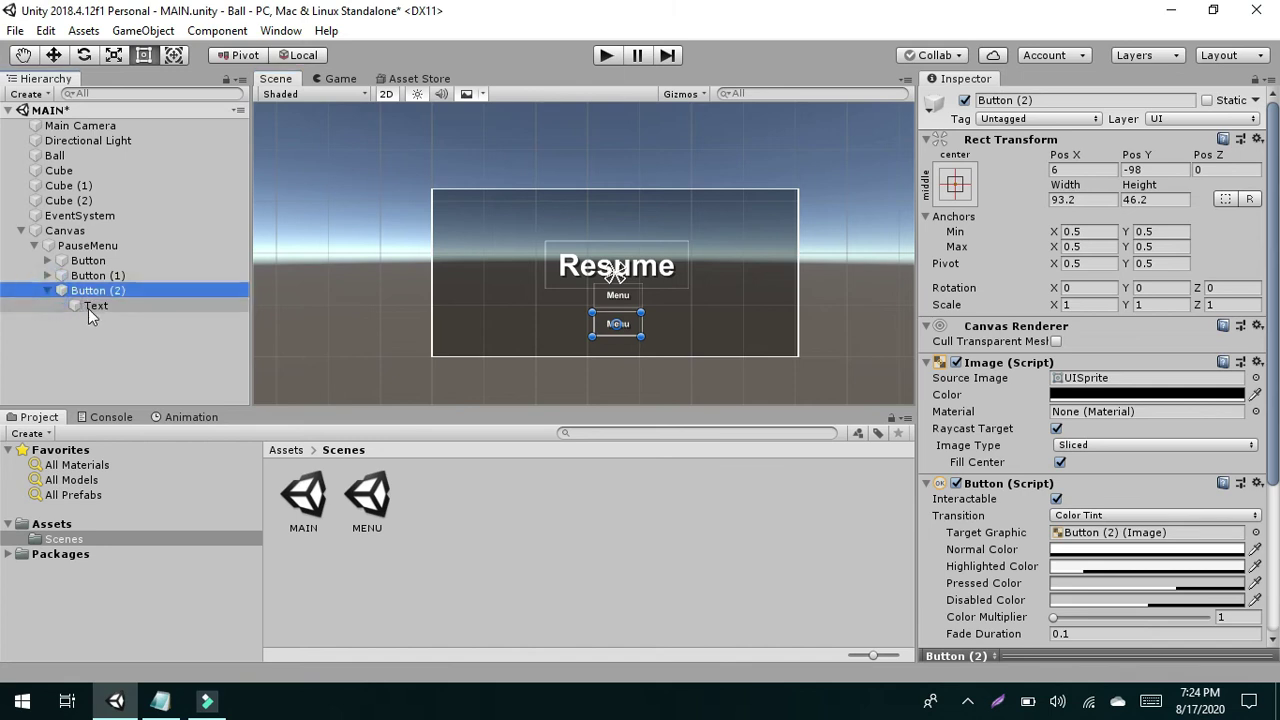
pyautogui.click(90, 306)
pyautogui.click(948, 393)
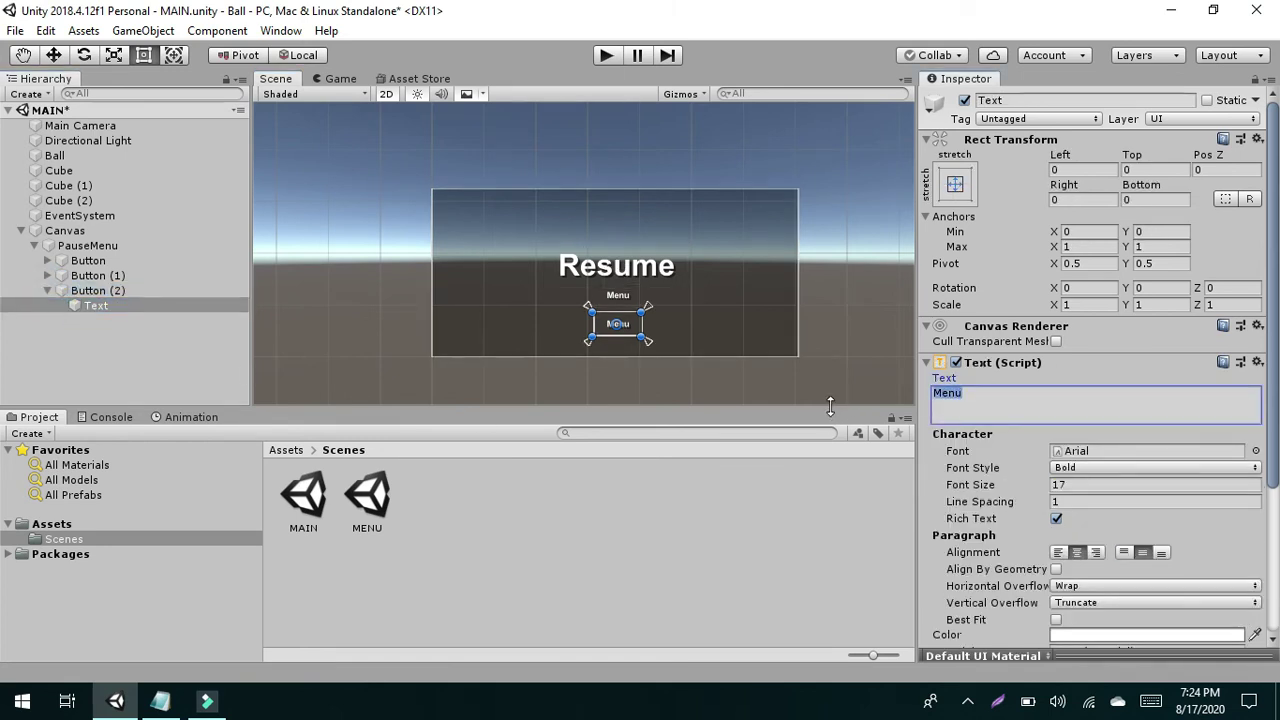
pyautogui.press('BackSpace')
pyautogui.write('Quit')
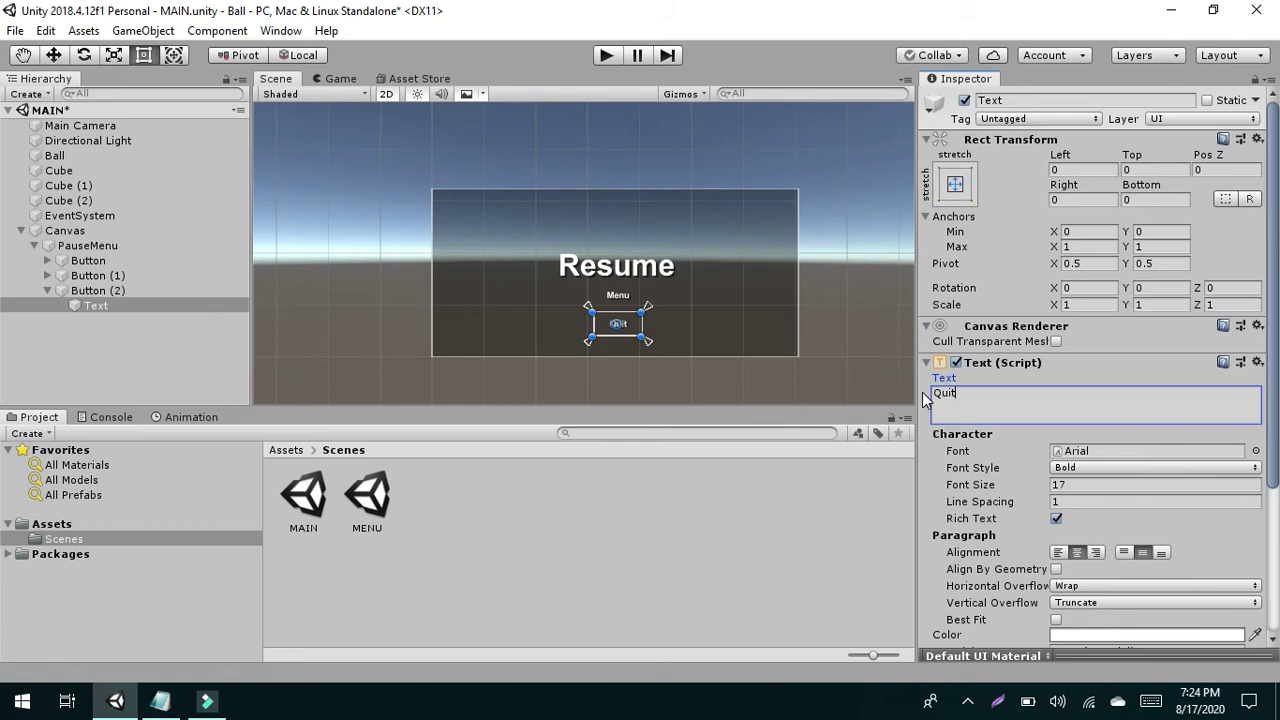
# - Examine the Resume, Menu and Quit buttons in the Game view, and return to the Scene view
pyautogui.click(340, 80)
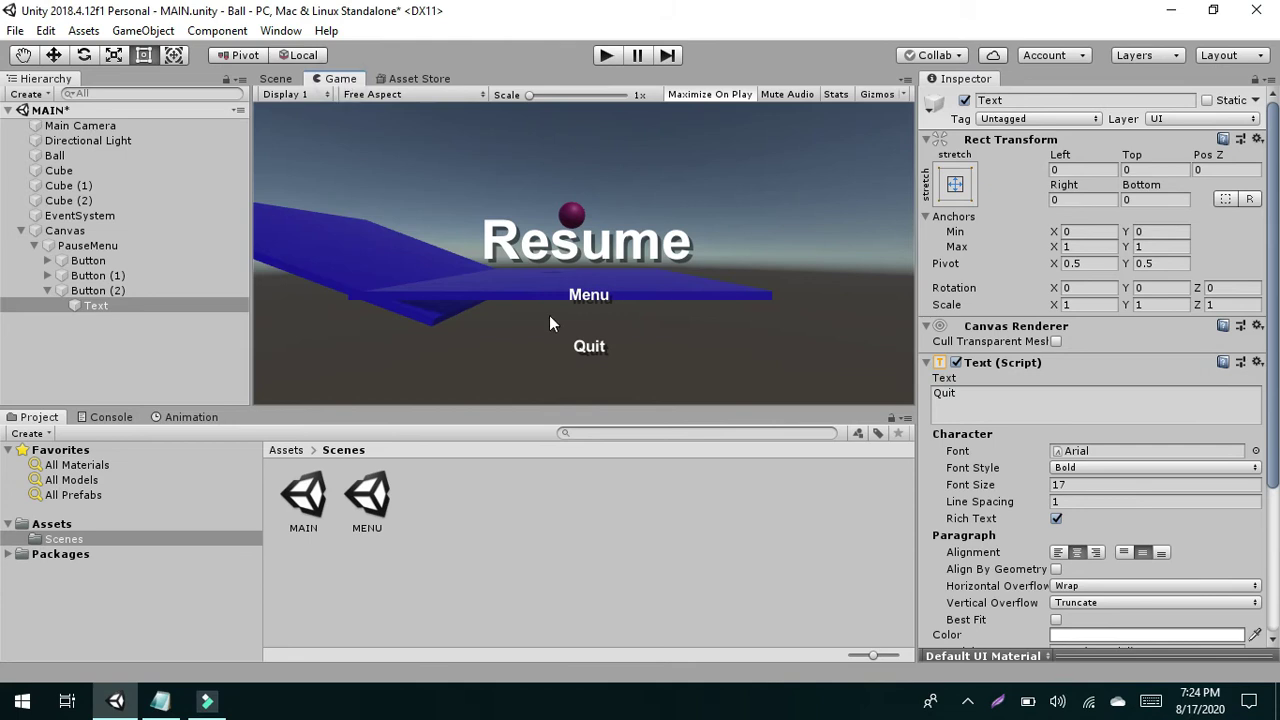
pyautogui.click(276, 78)
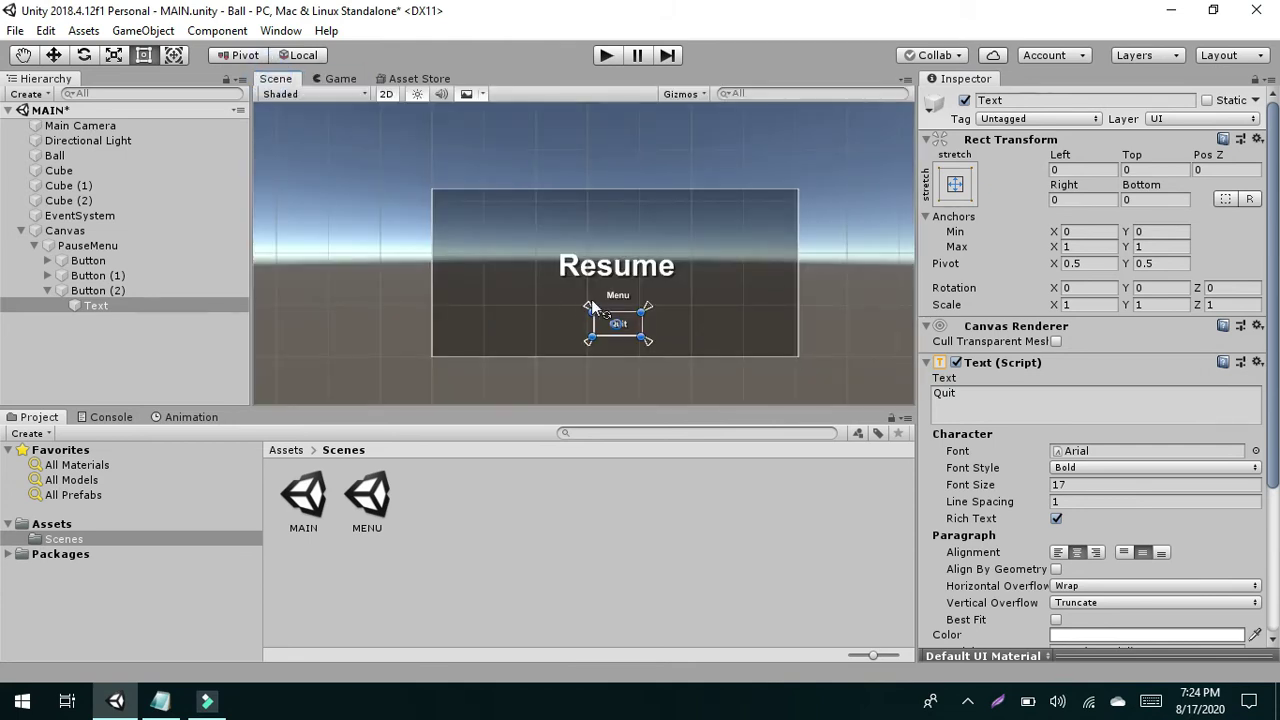
pyautogui.click(614, 301)
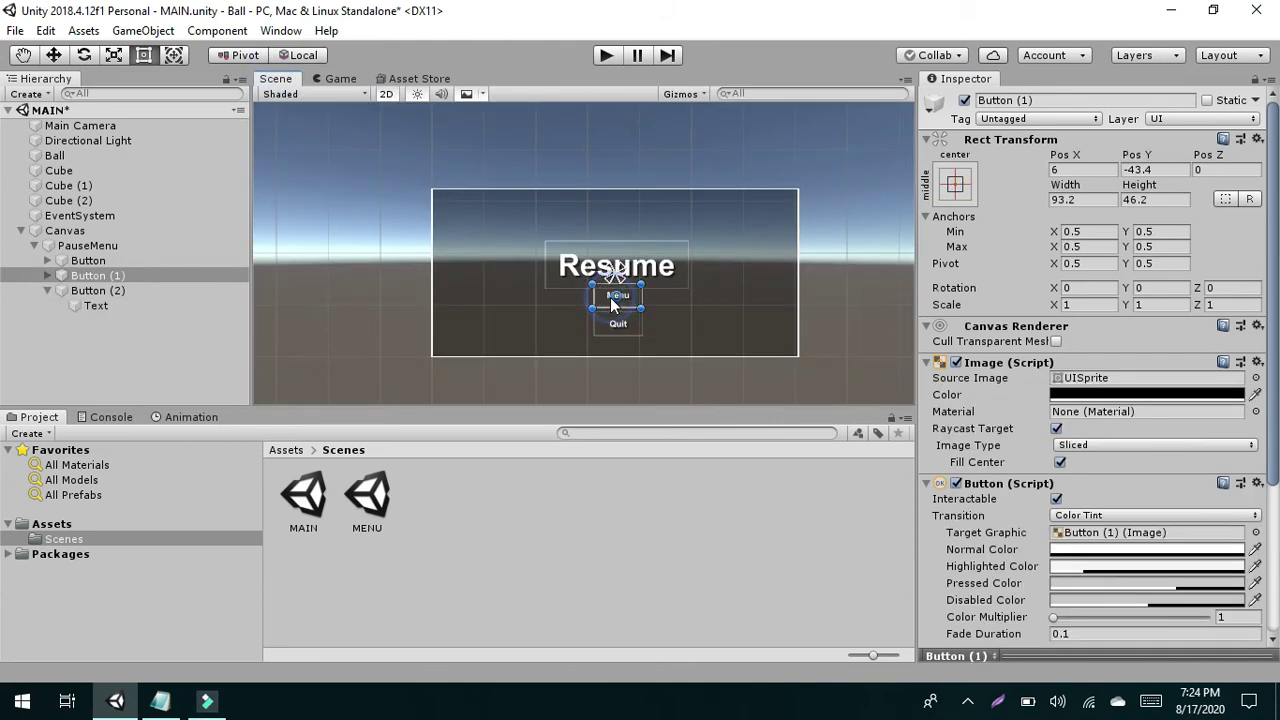
pyautogui.click(338, 80)
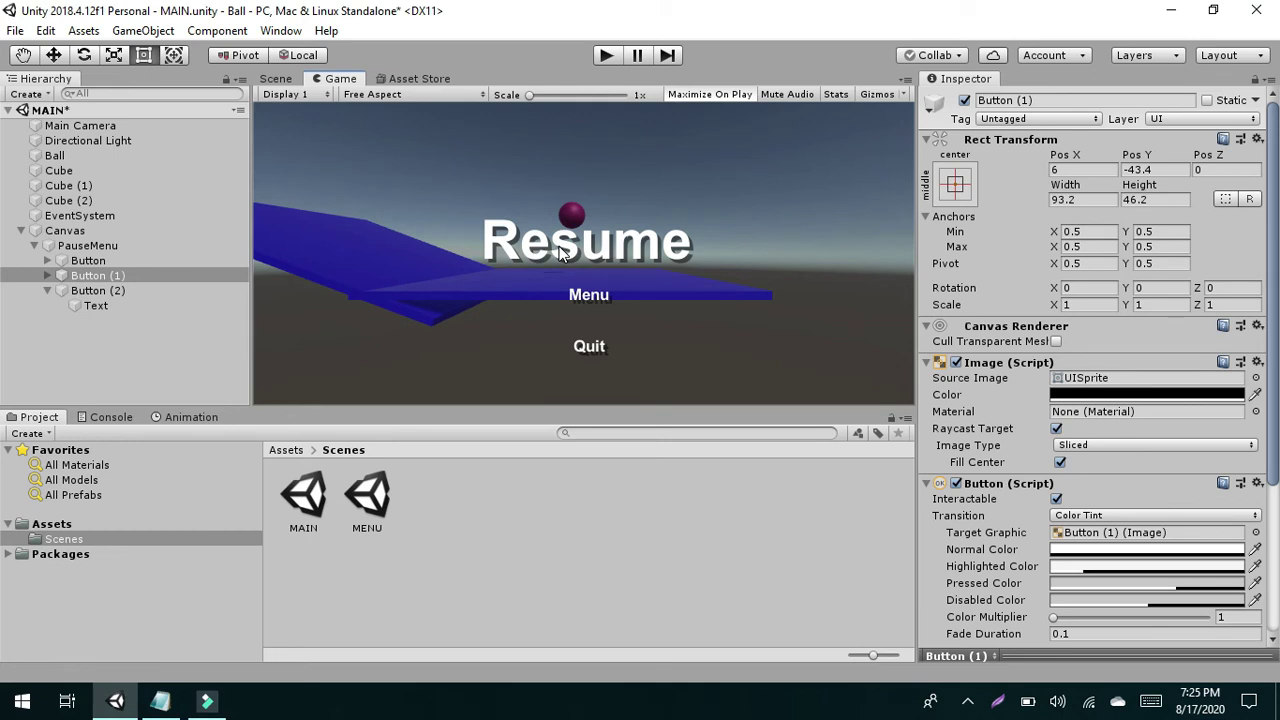
pyautogui.click(582, 296)
pyautogui.click(598, 346)
pyautogui.click(83, 259)
pyautogui.click(88, 290)
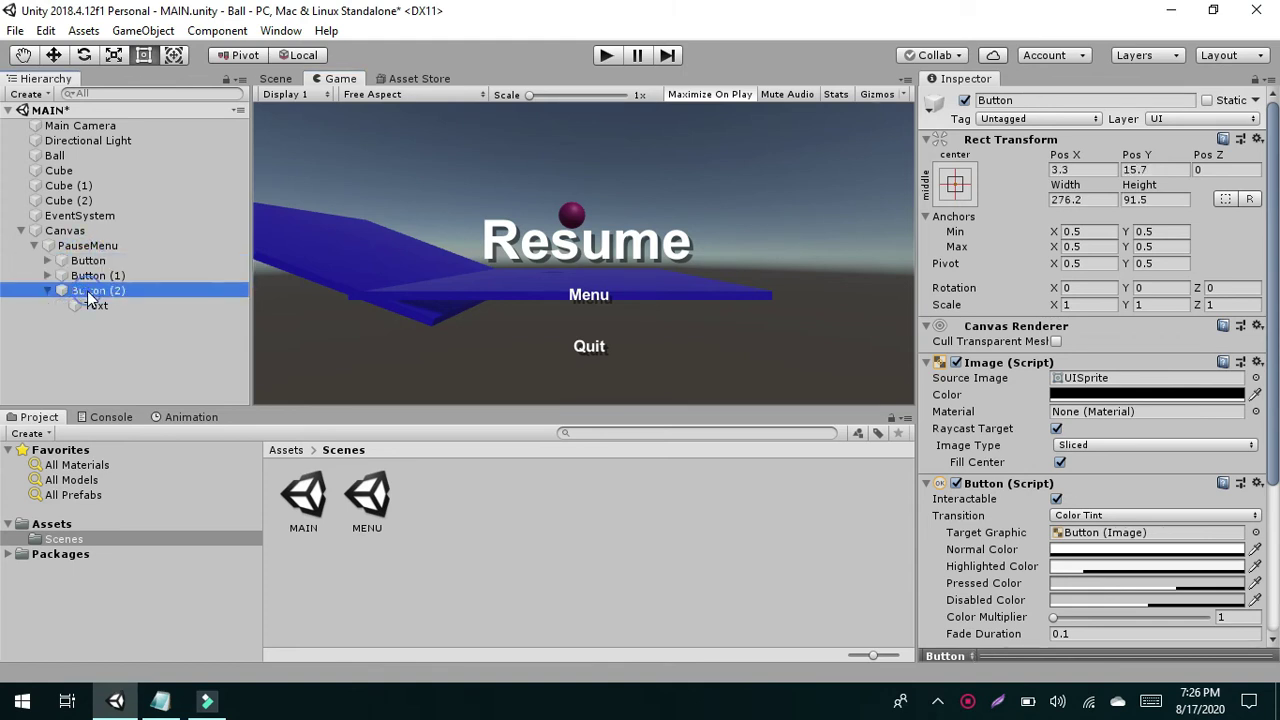
pyautogui.click(275, 79)
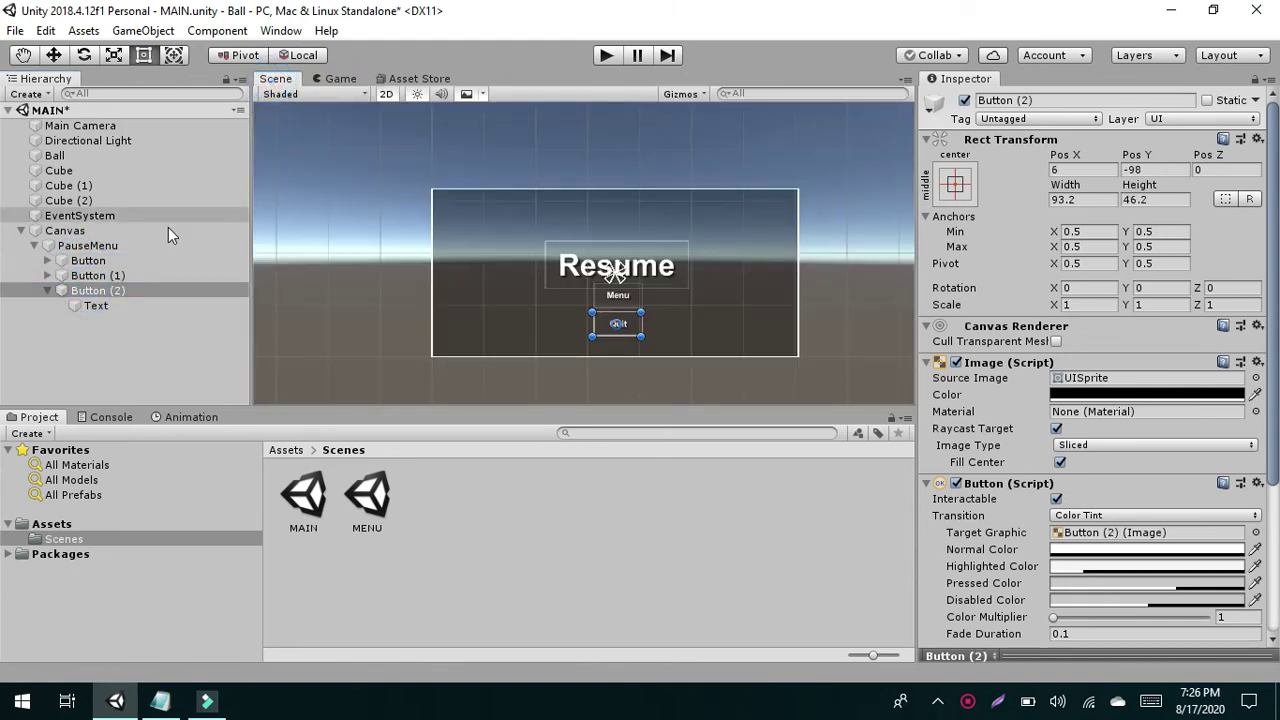
# - Rename the Resume button object under PauseMenu as ResumeButton
pyautogui.click(100, 258)
pyautogui.click(104, 272)
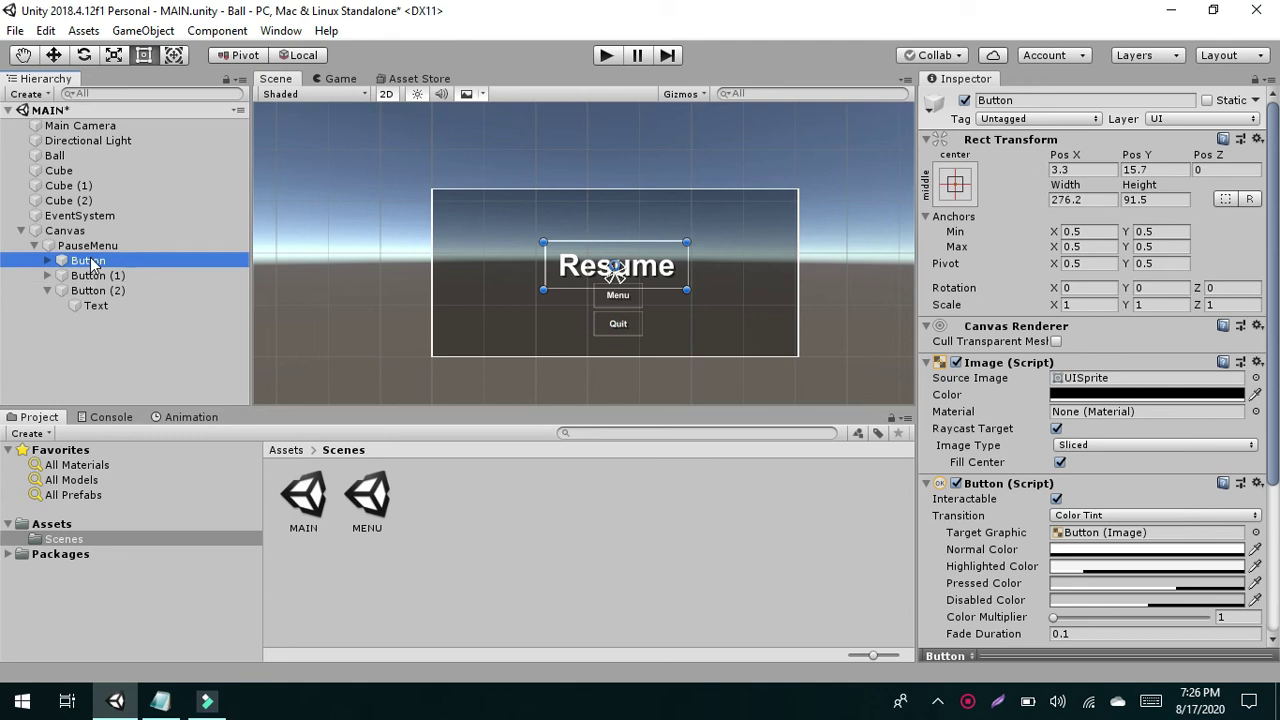
pyautogui.rightClick(90, 258)
pyautogui.click(142, 317)
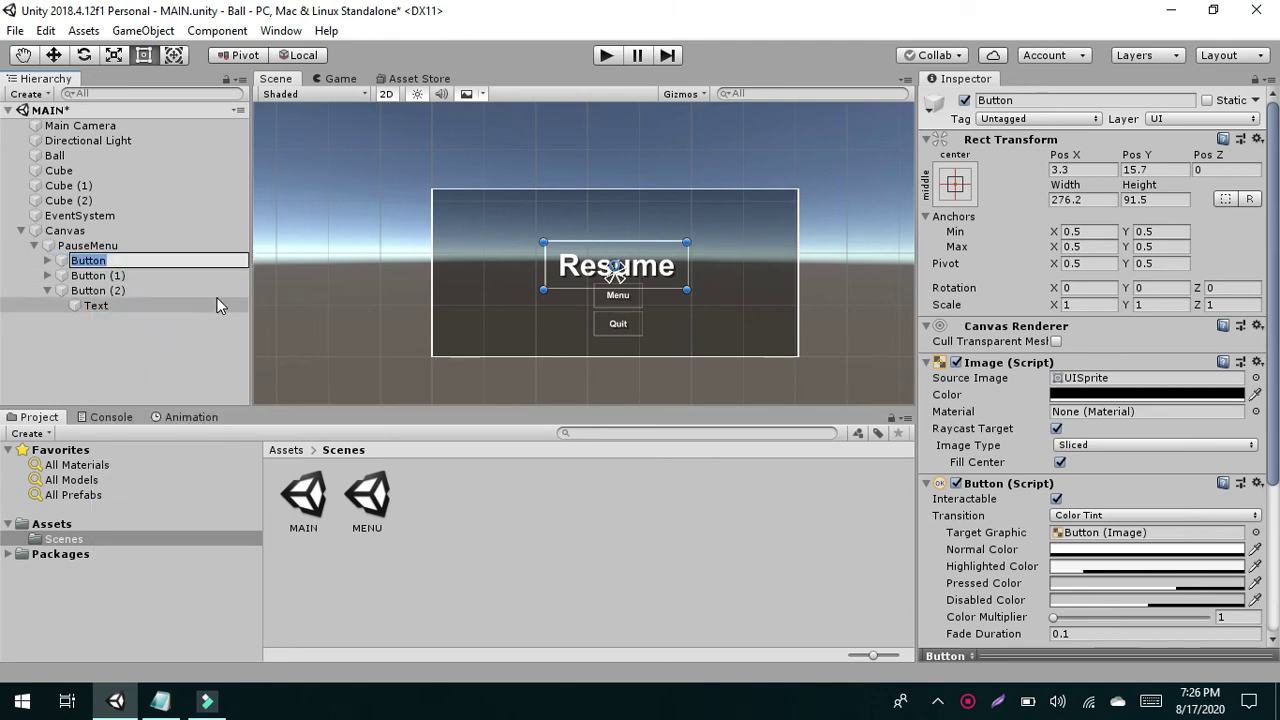
pyautogui.write('ResumeBu')
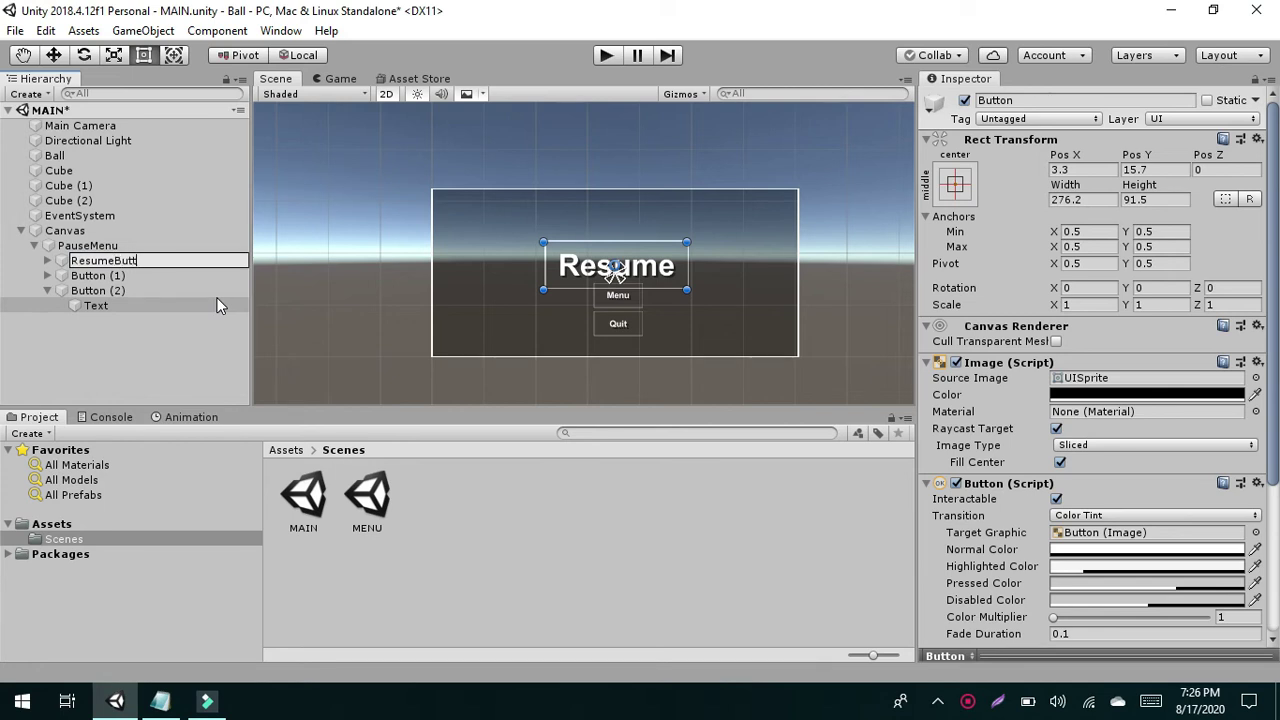
pyautogui.press('Return')
# - Rename Button (1) under PauseMenu as MenuButton
pyautogui.click(88, 277)
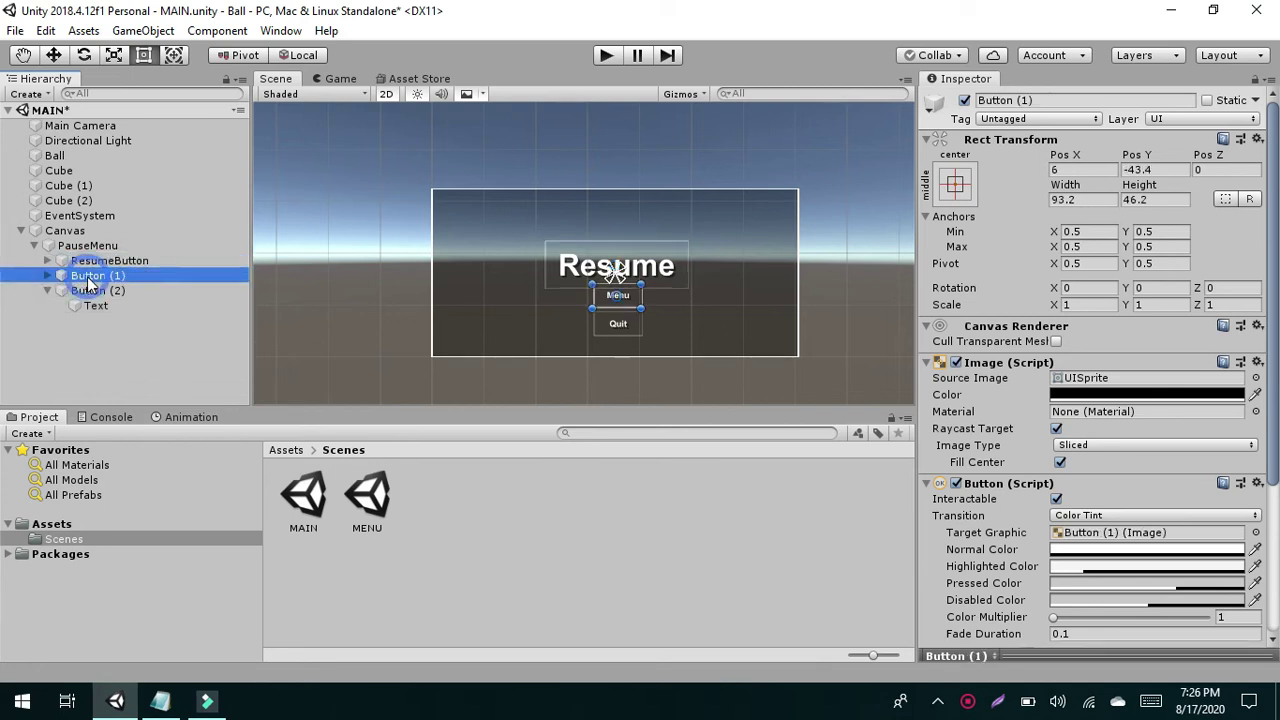
pyautogui.rightClick(88, 280)
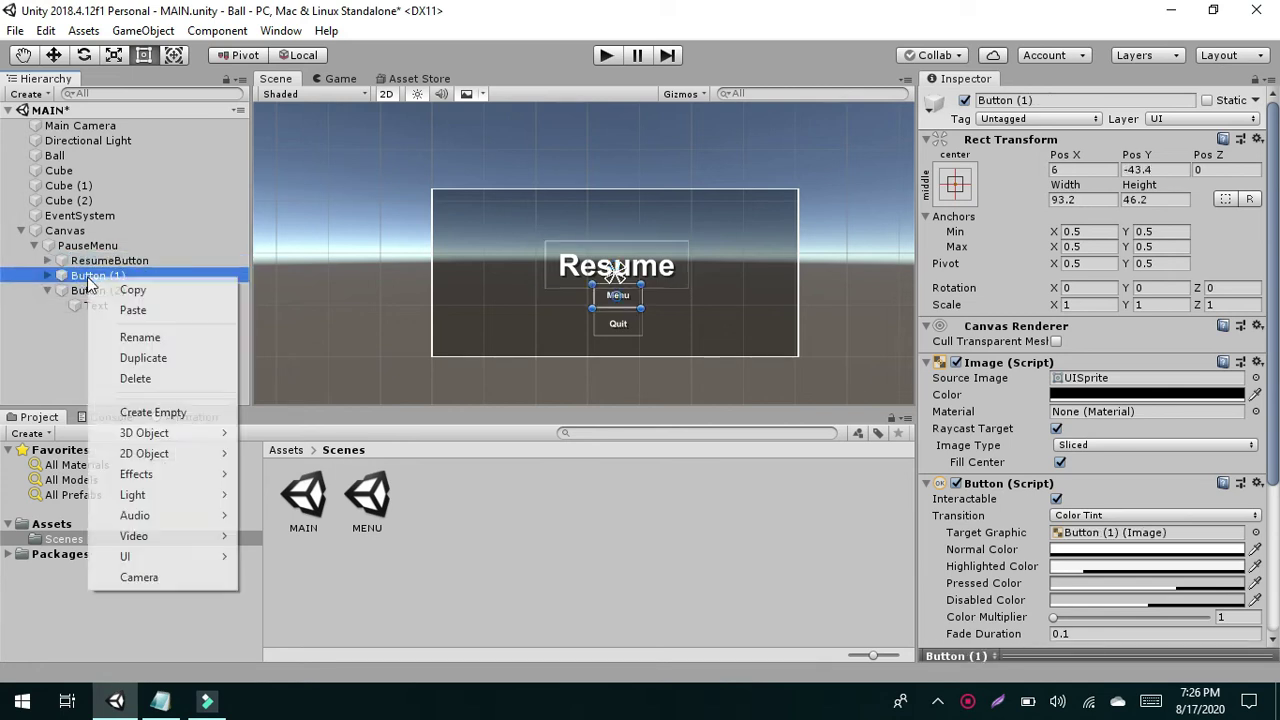
pyautogui.click(140, 338)
pyautogui.write('M')
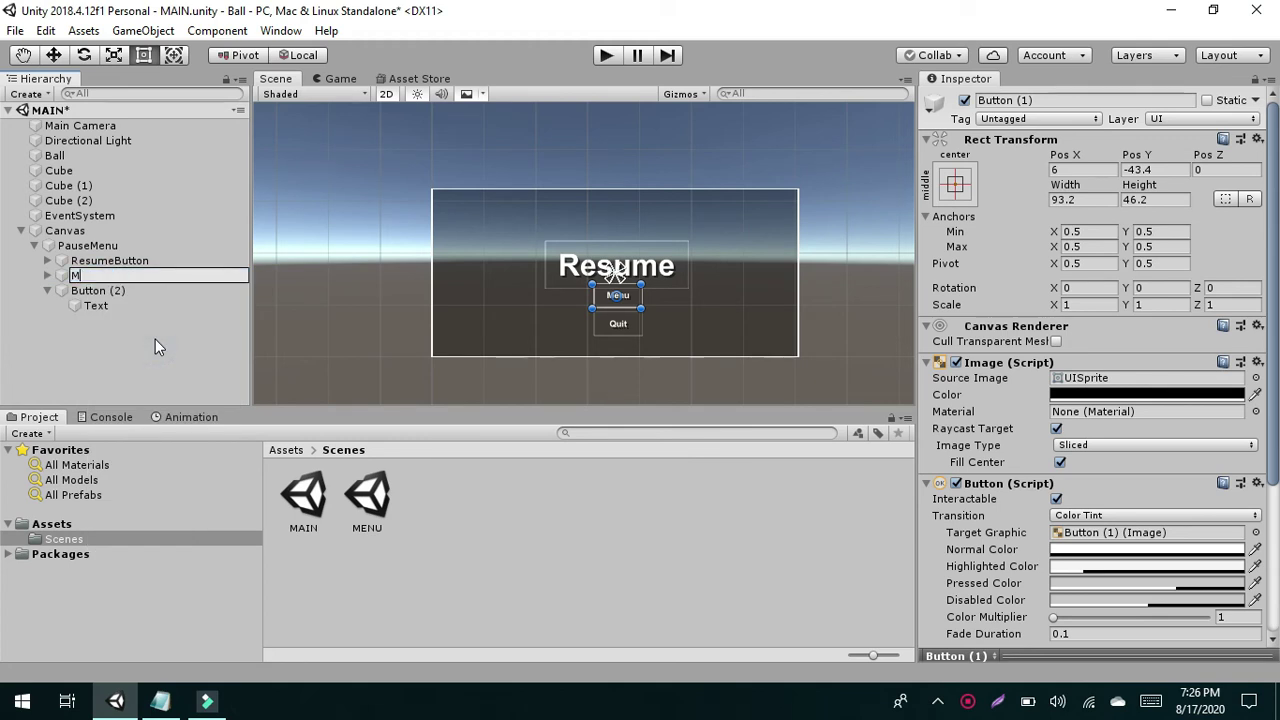
pyautogui.write('enuButton')
pyautogui.press('Return')
# - Rename Button (2) under PauseMenu as QuiteButton
pyautogui.click(106, 292)
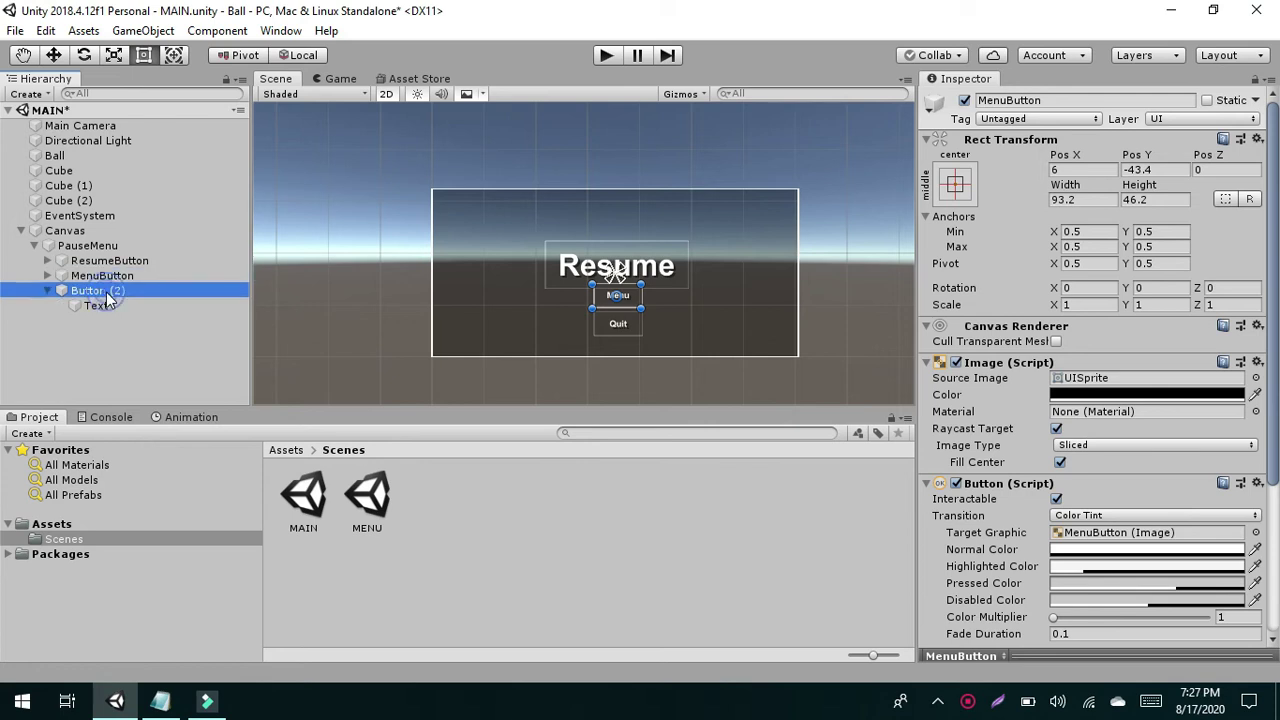
pyautogui.rightClick(106, 292)
pyautogui.click(159, 353)
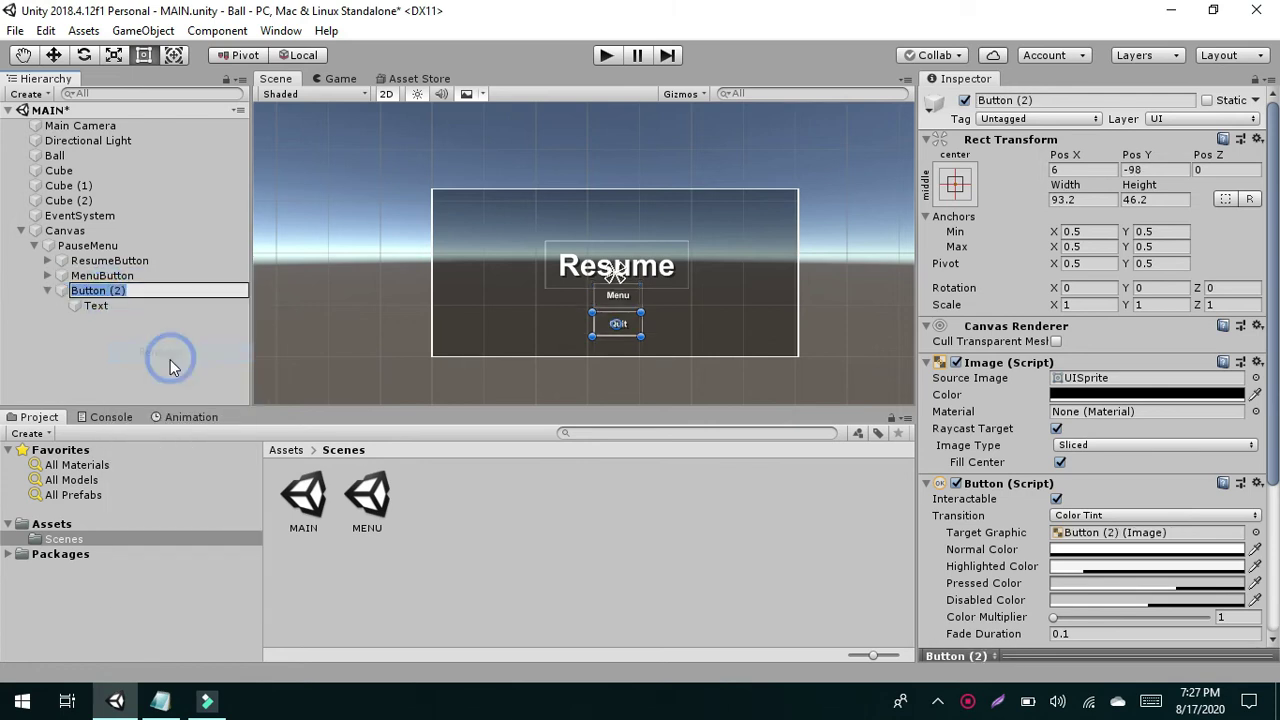
pyautogui.write('QuiteButton')
pyautogui.press('Return')
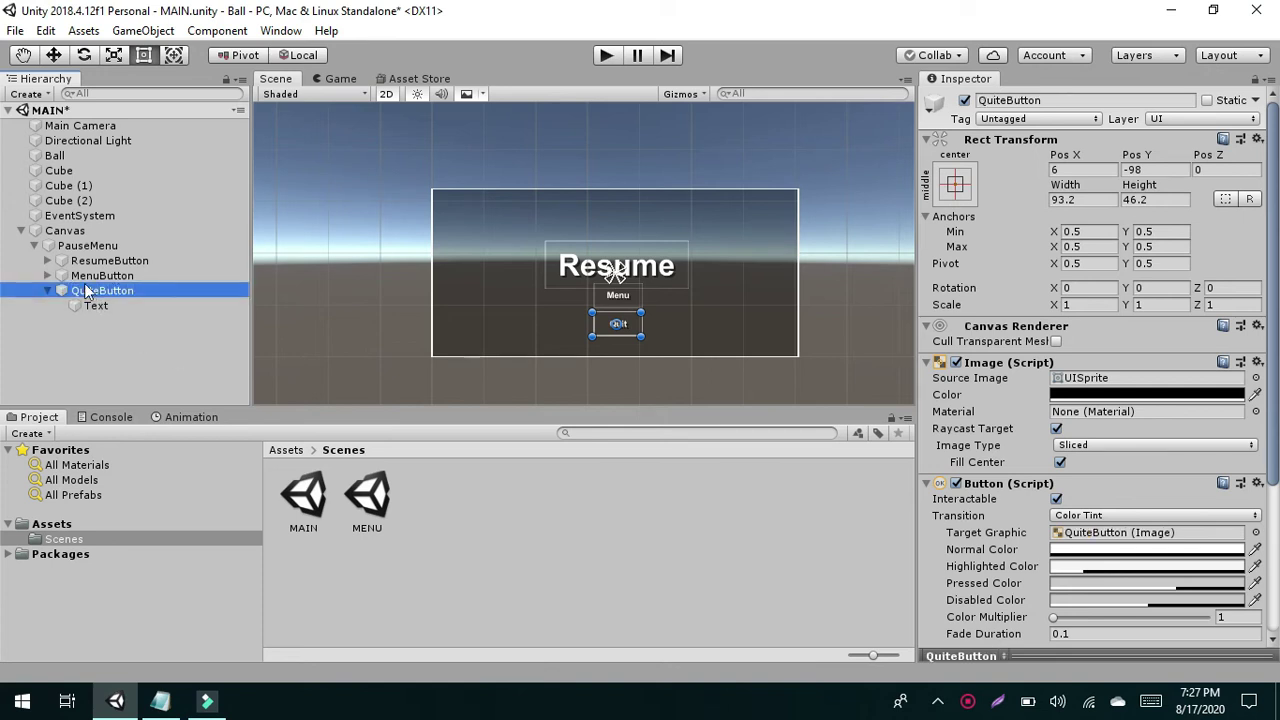
# - Collapse the PauseMenu object in the hierarchy and deactivate it
pyautogui.click(80, 246)
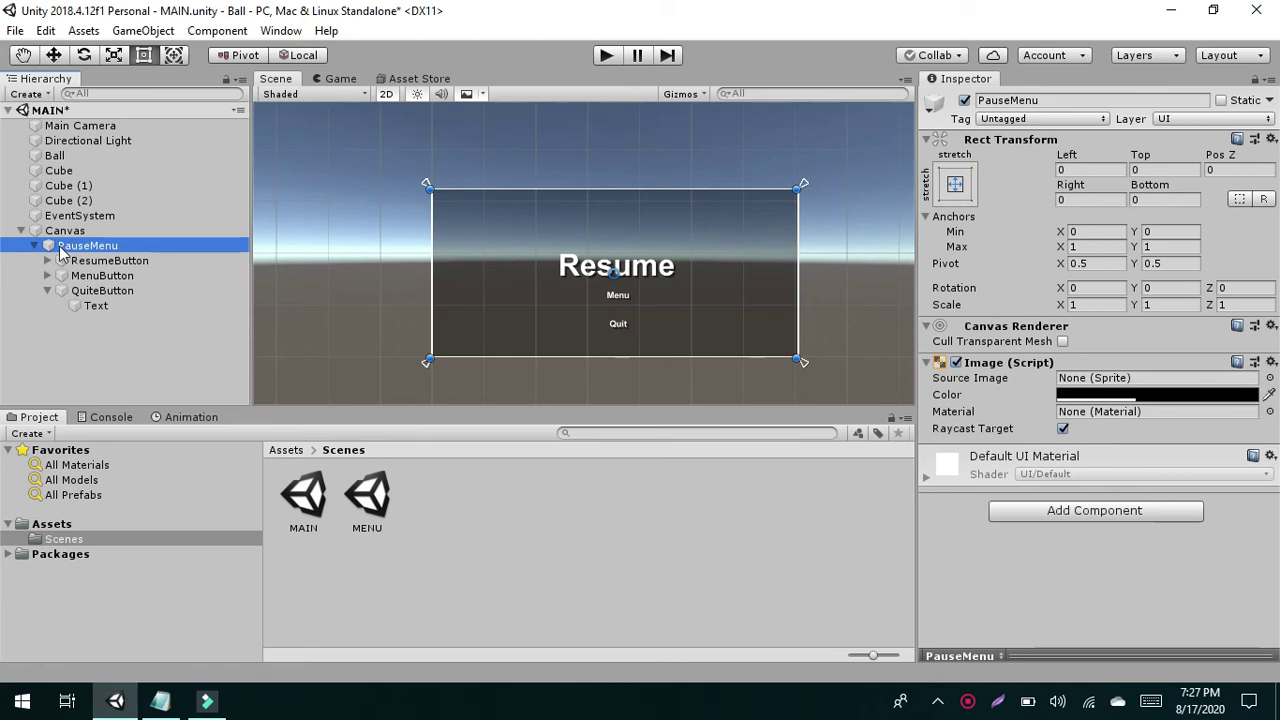
pyautogui.click(34, 245)
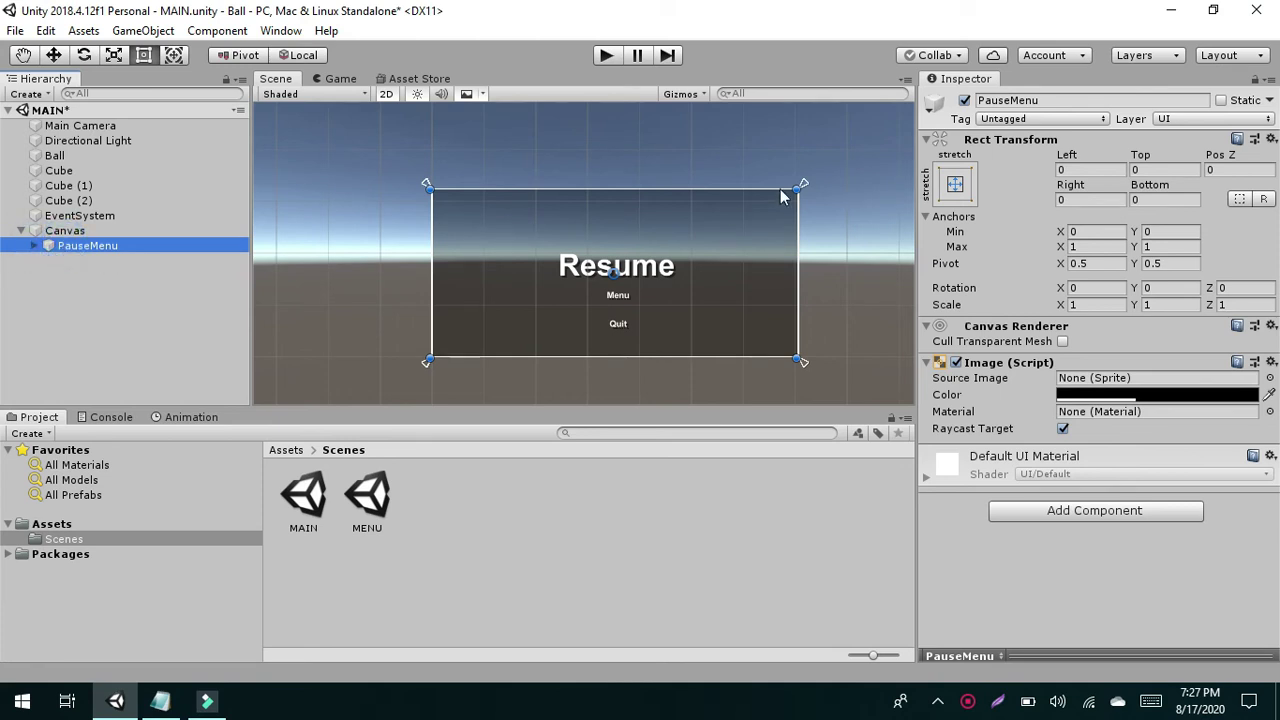
pyautogui.click(82, 300)
pyautogui.click(73, 246)
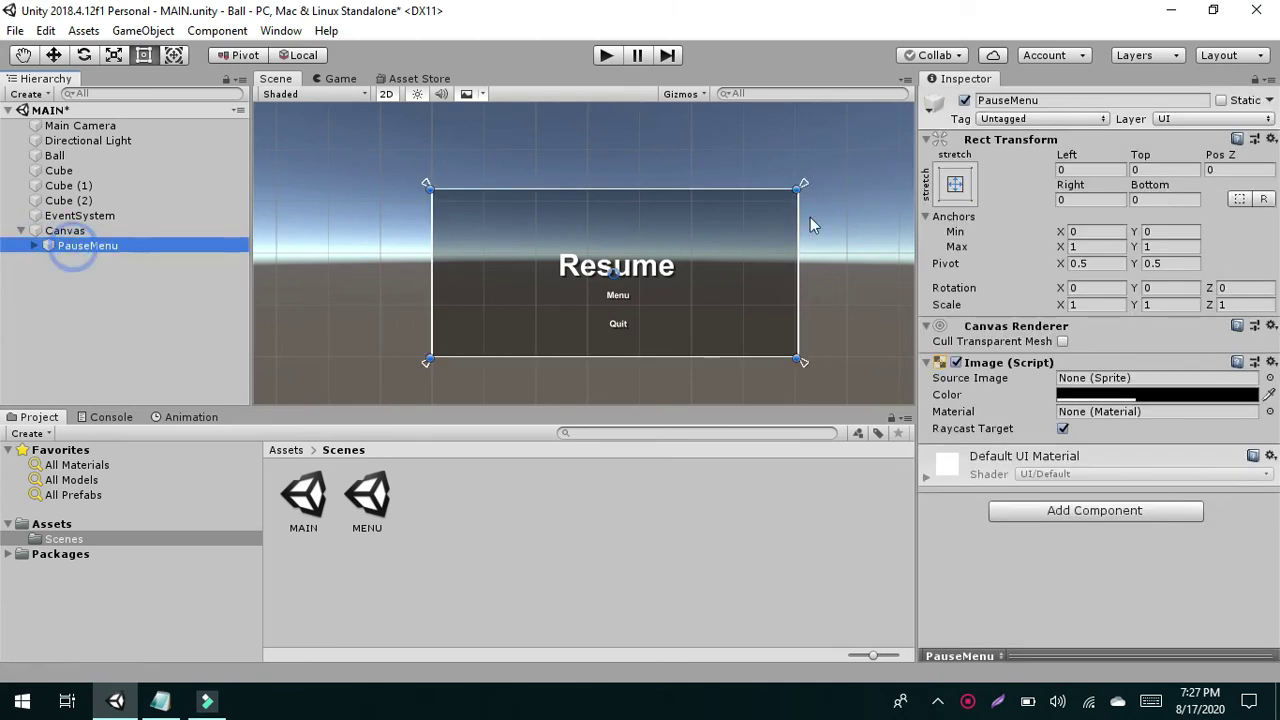
pyautogui.click(964, 100)
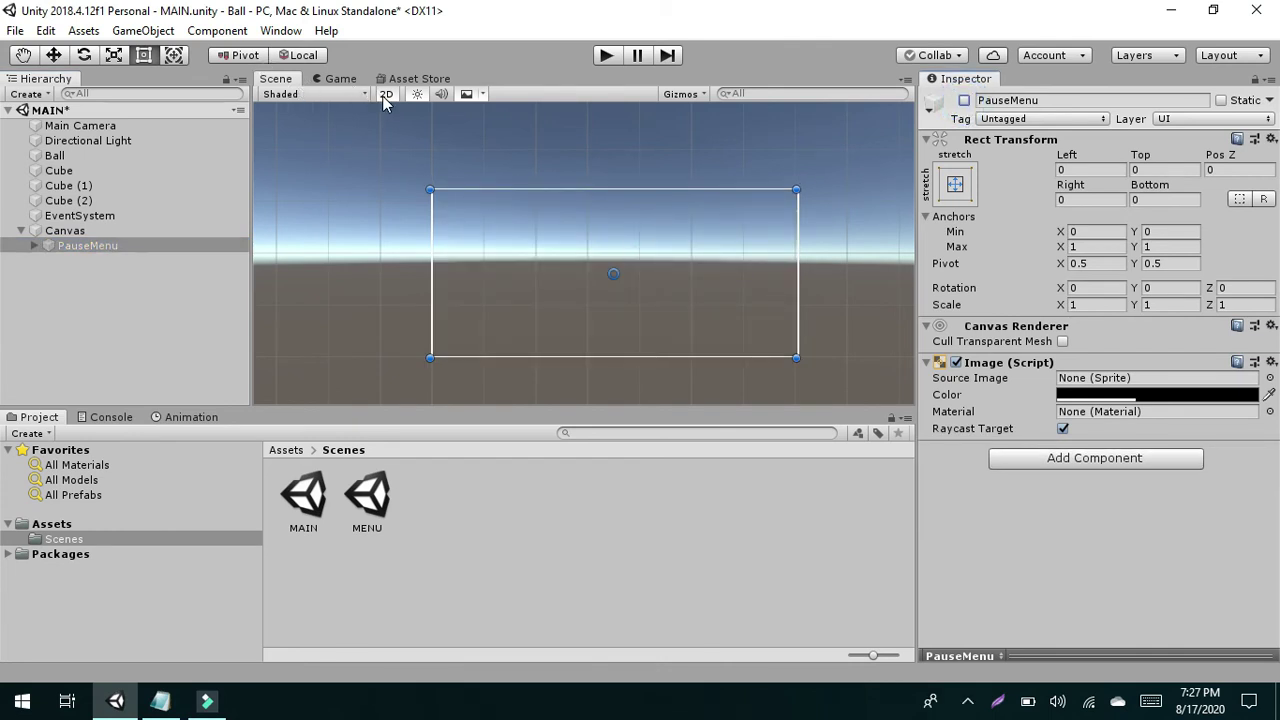
# - Switch to the Game view and select the Canvas object, leaving its PauseMenu child collapsed in the hierarchy
pyautogui.click(73, 233)
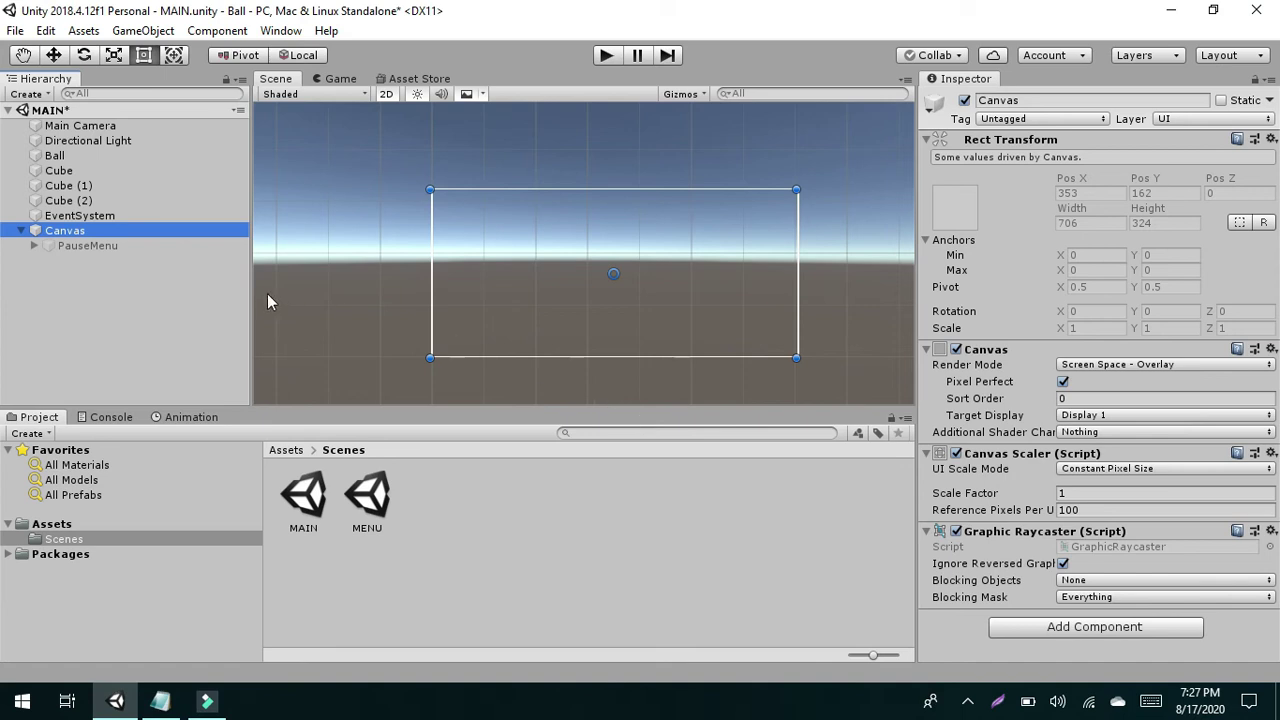
pyautogui.click(34, 245)
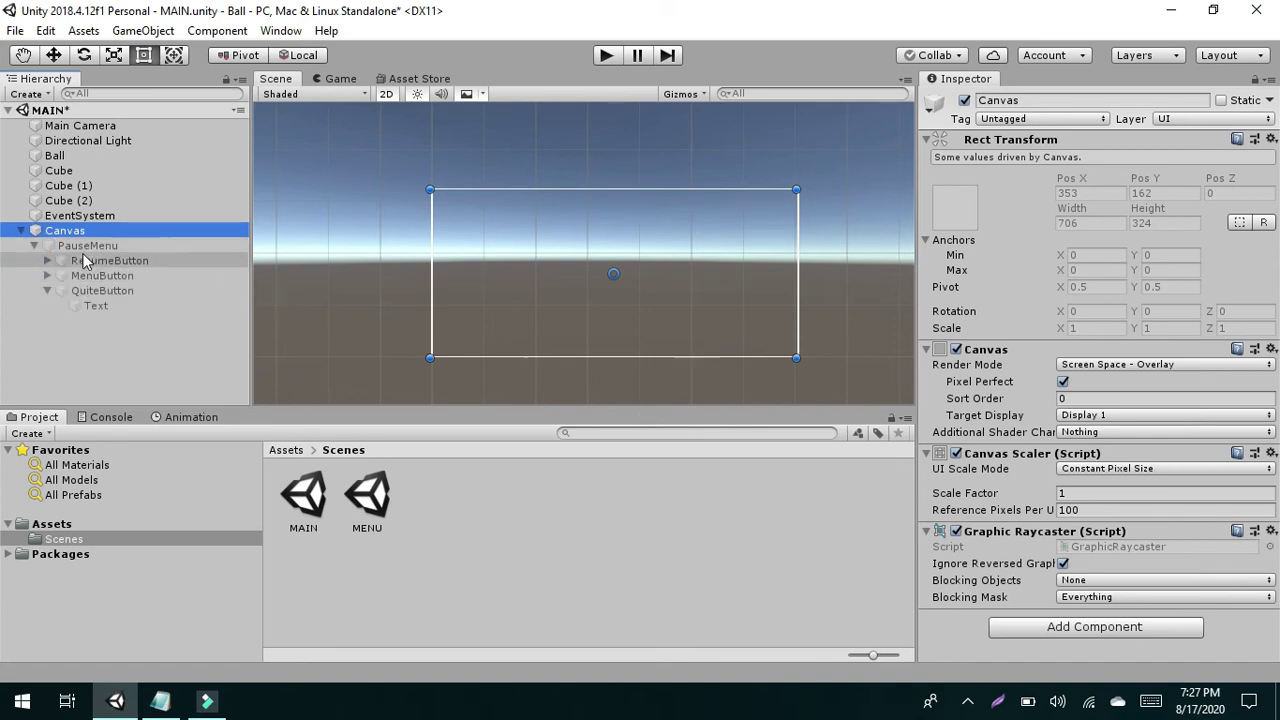
pyautogui.click(332, 78)
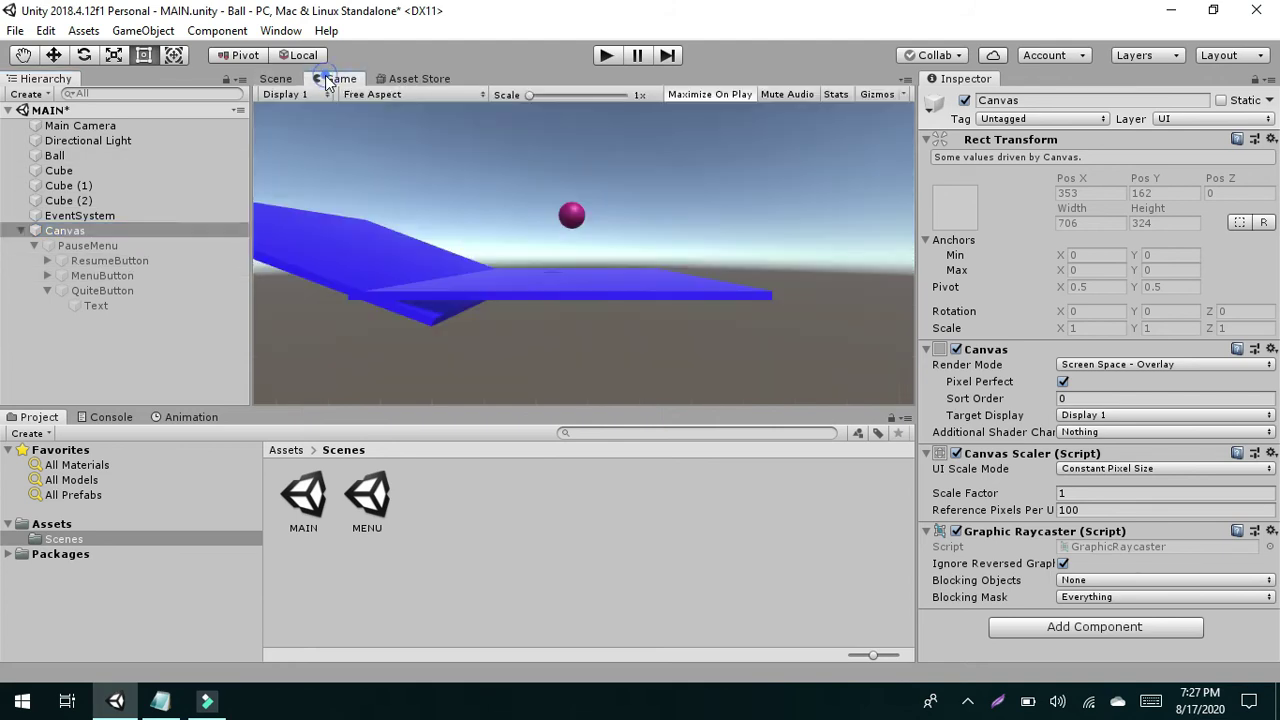
pyautogui.click(68, 232)
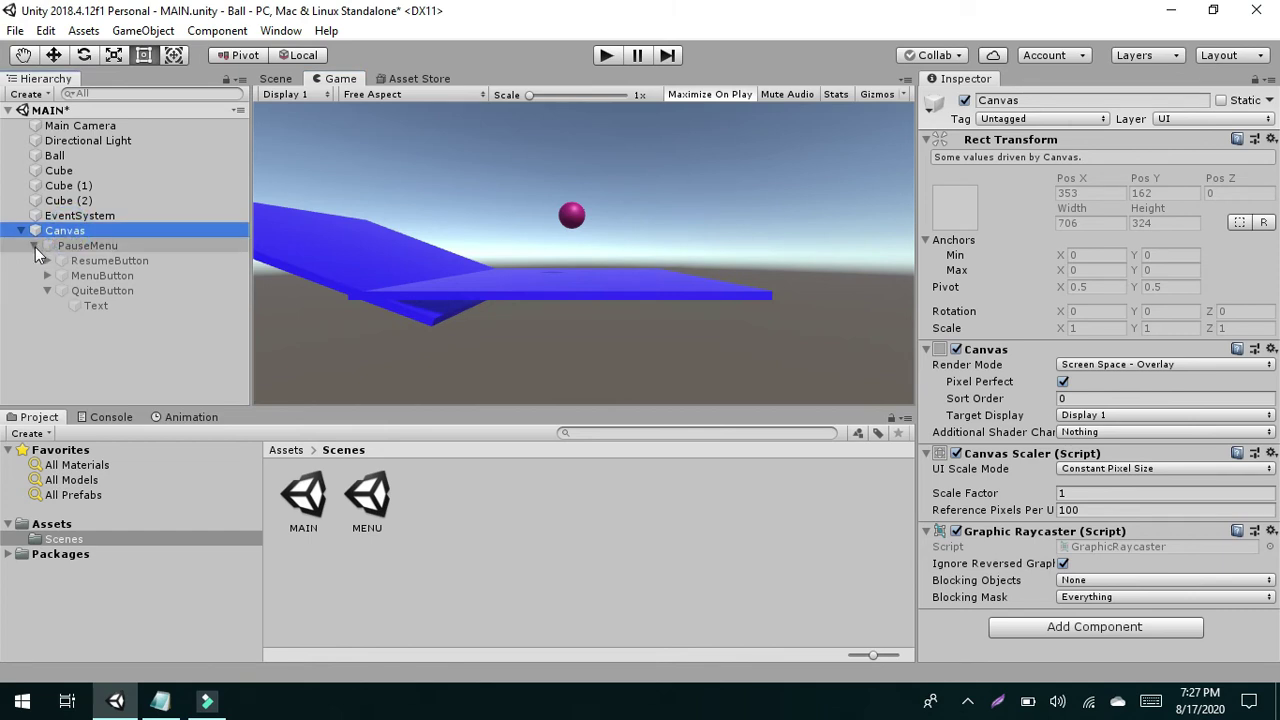
pyautogui.click(34, 246)
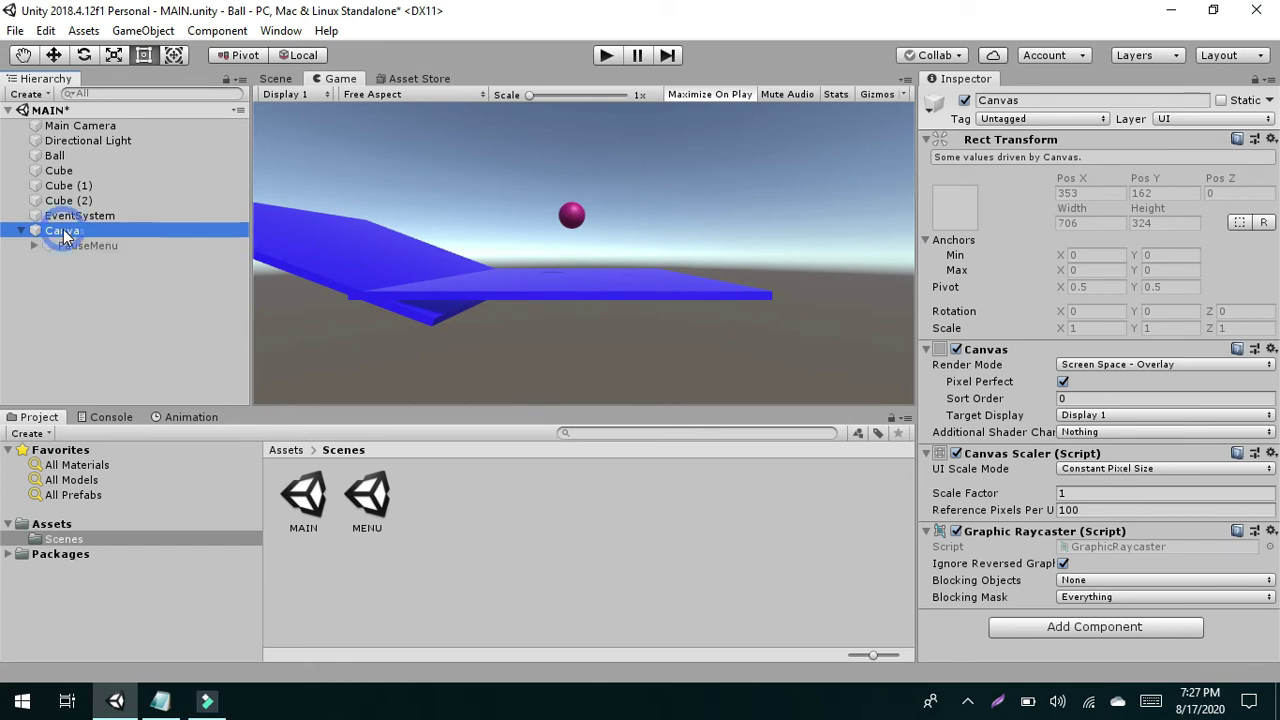
# - Create a new script named ResumeMenu and add it as a component to the Canvas object
pyautogui.click(80, 266)
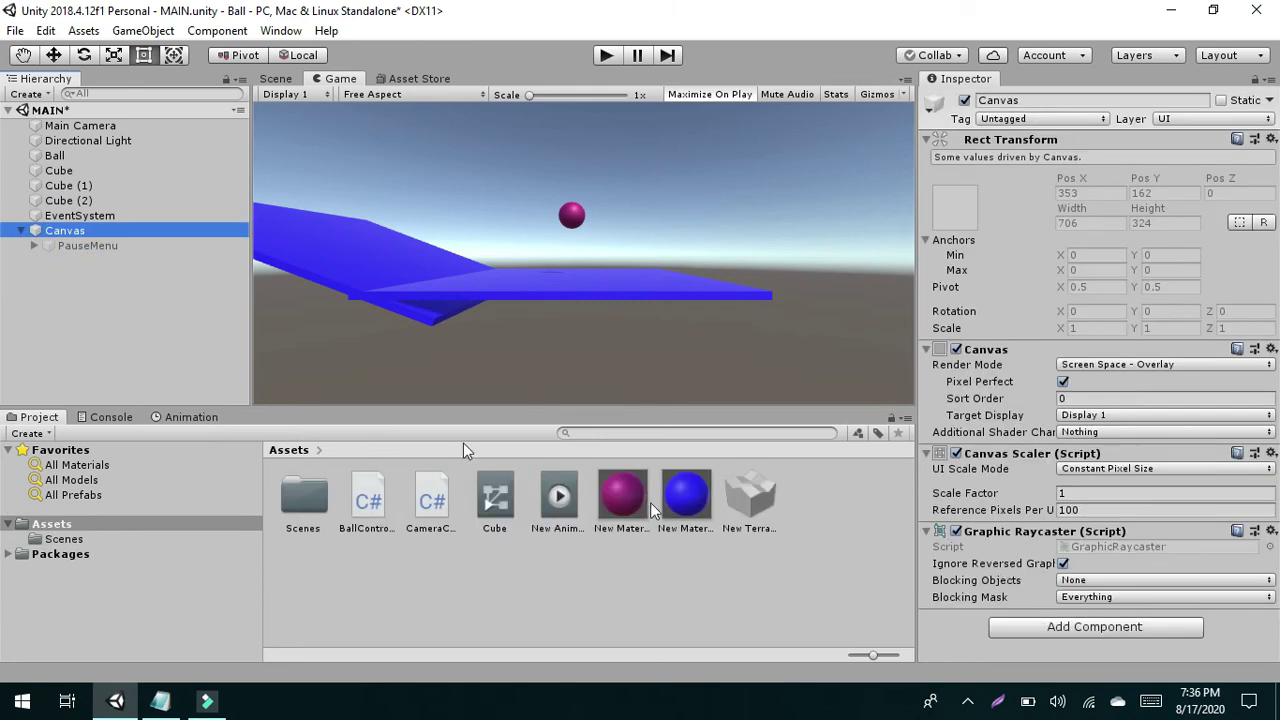
pyautogui.click(1057, 628)
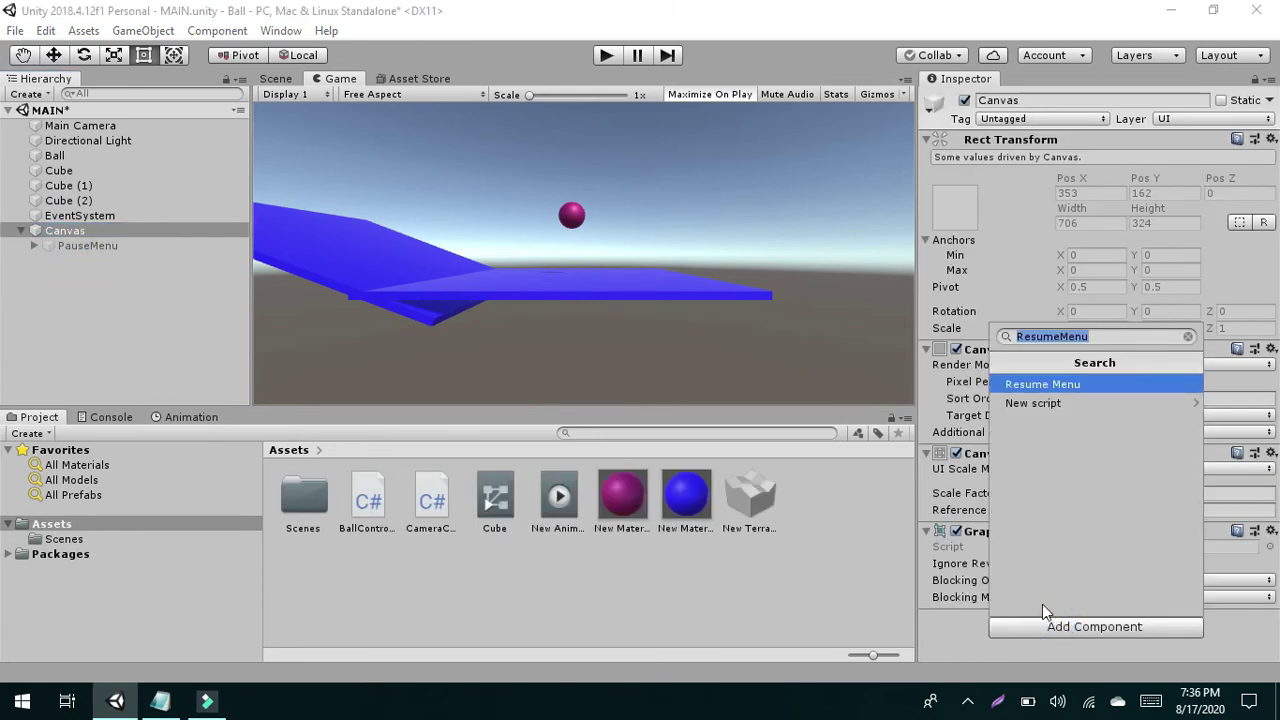
pyautogui.click(1056, 402)
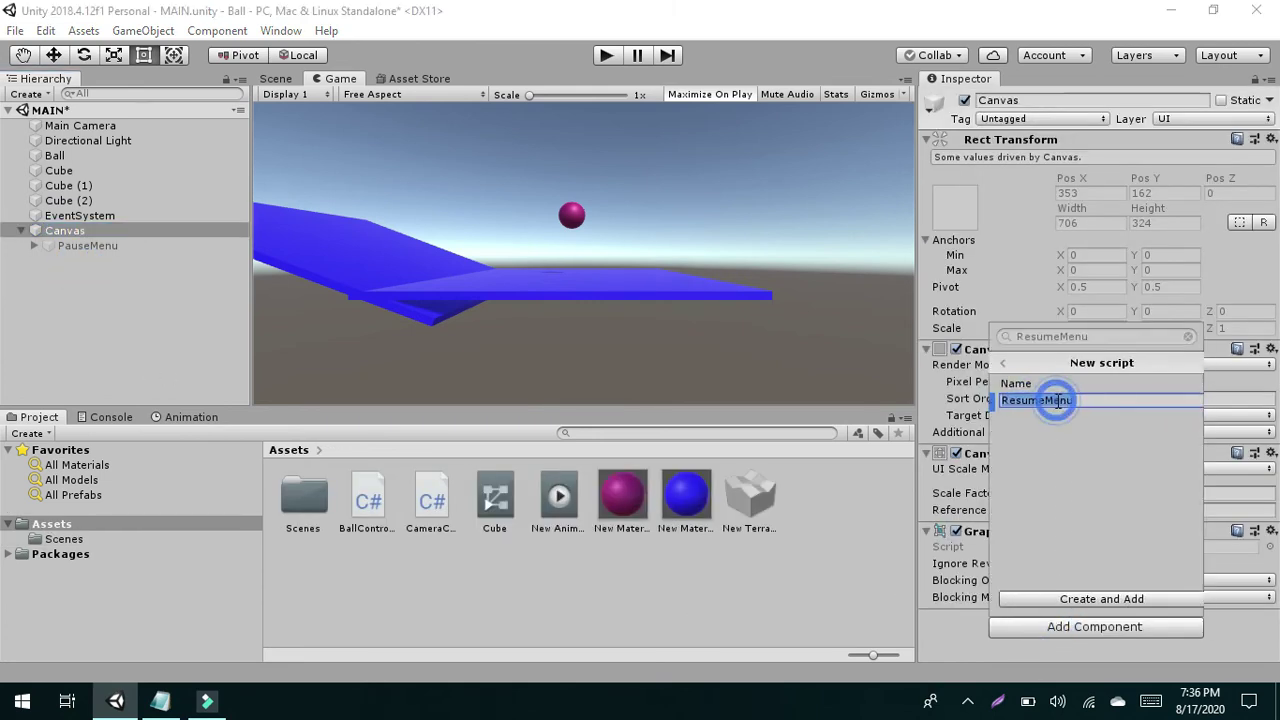
pyautogui.click(1086, 600)
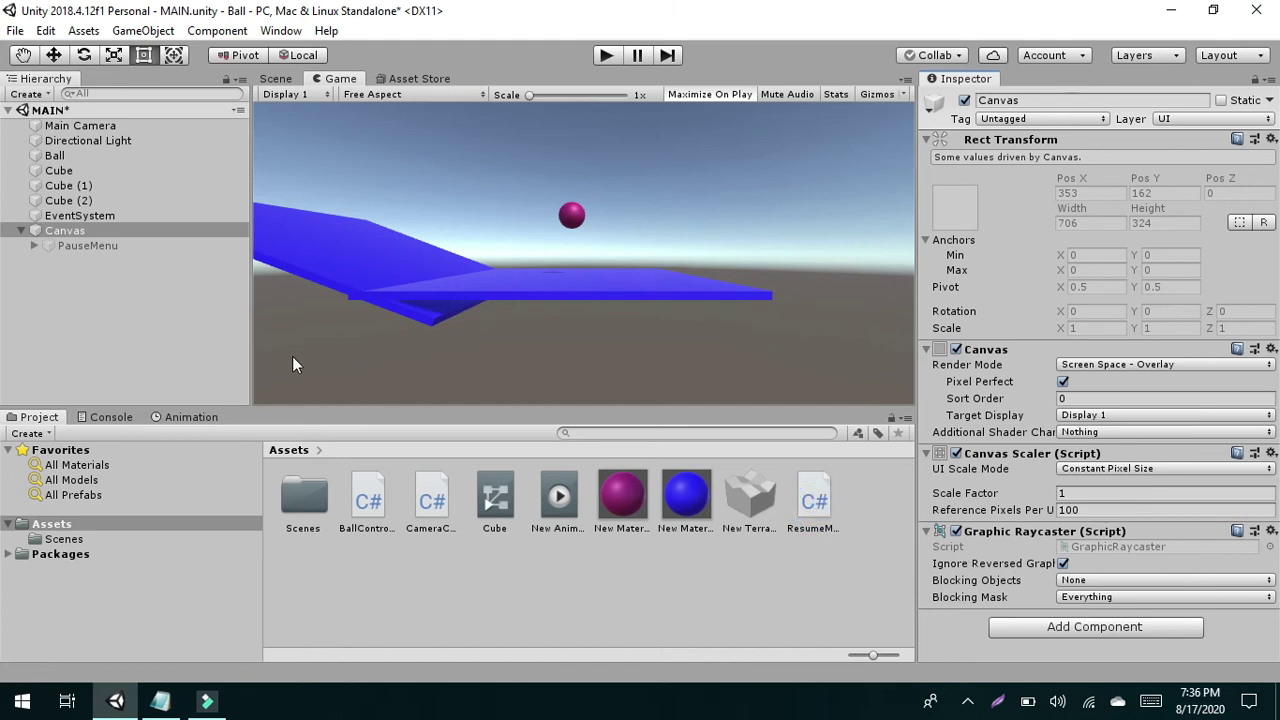
# - Open the Canvas object's ResumeMenu script in Visual Studio and dismiss the feedback survey
pyautogui.moveTo(292, 365); pyautogui.dragTo(64, 230)
pyautogui.scroll(-1, 970, 572)
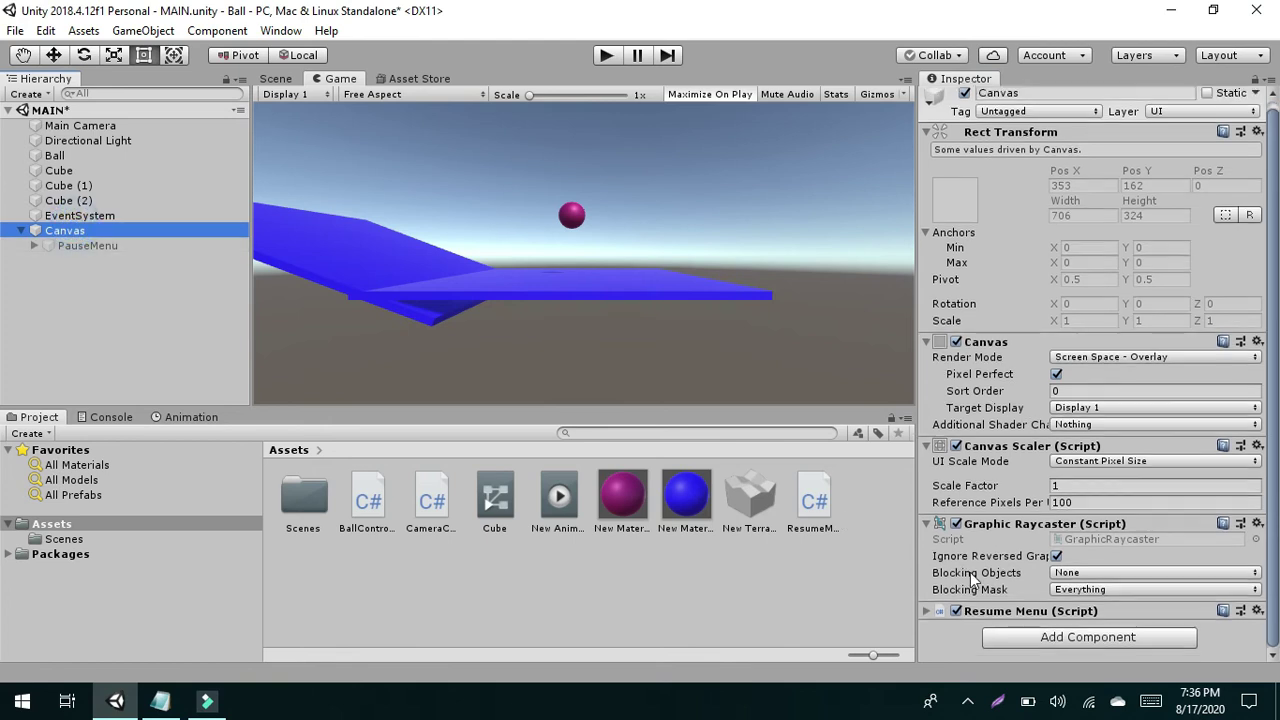
pyautogui.click(923, 611)
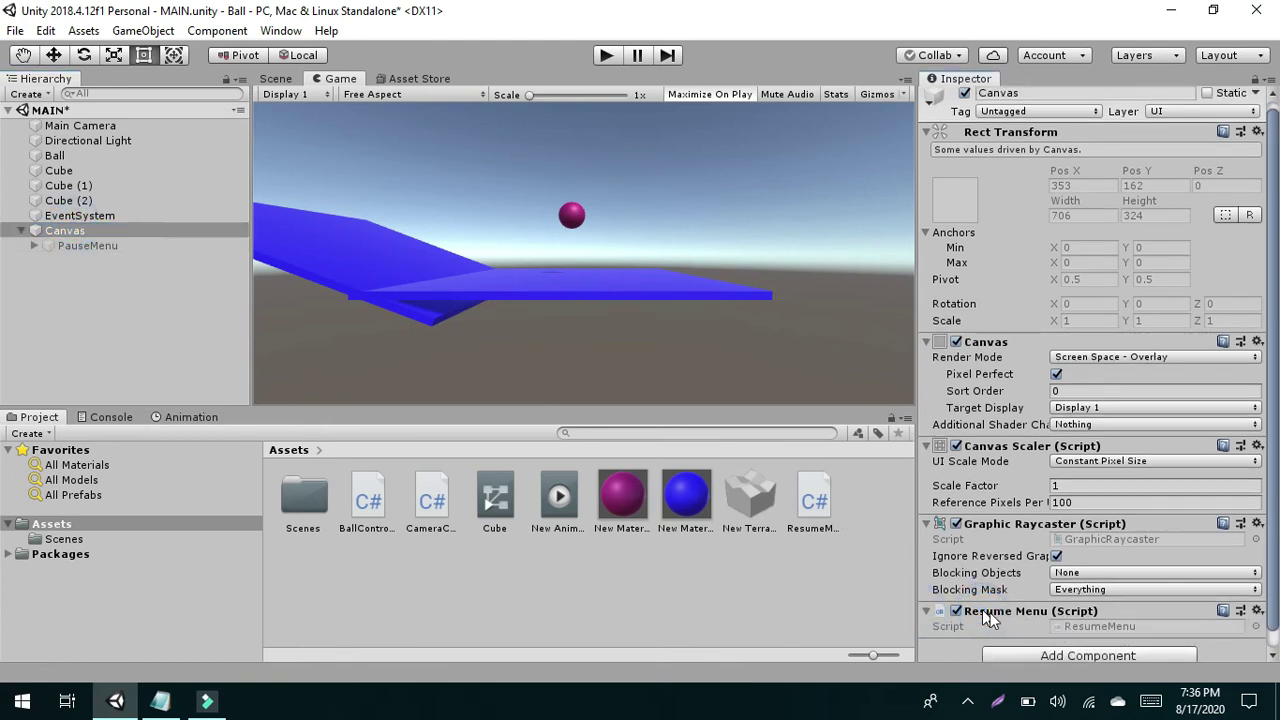
pyautogui.doubleClick(1058, 627)
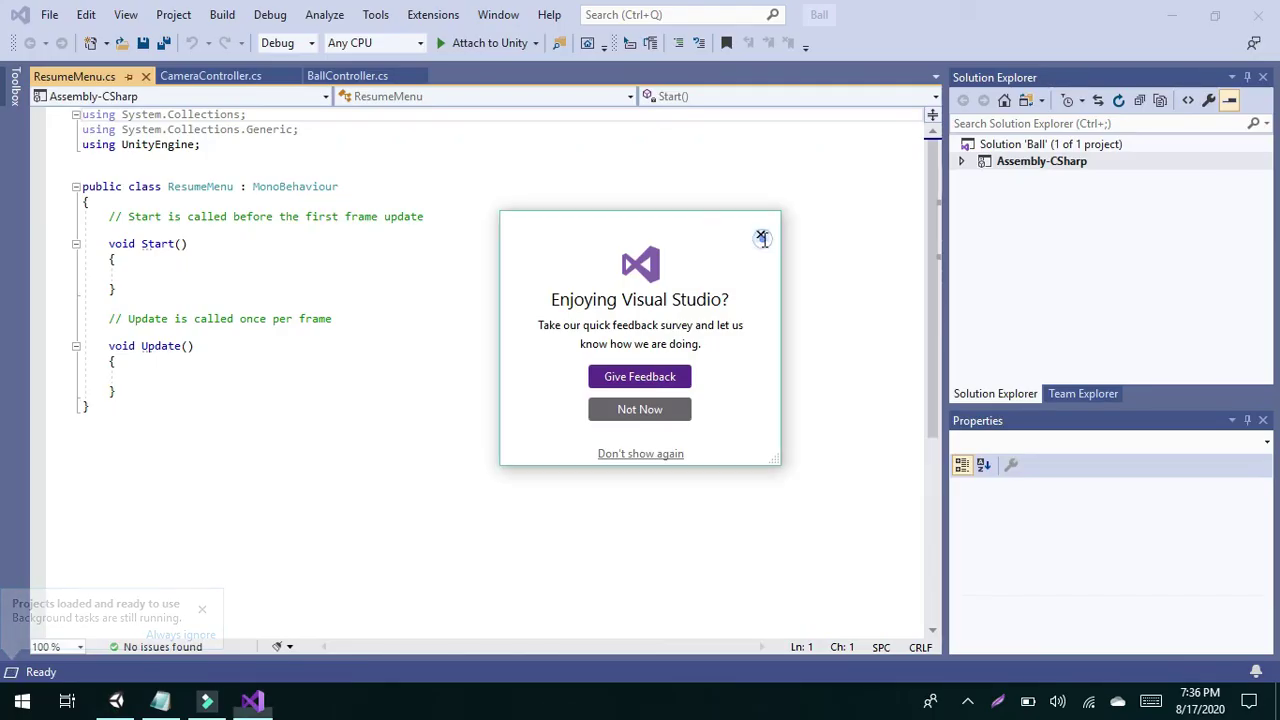
pyautogui.click(759, 232)
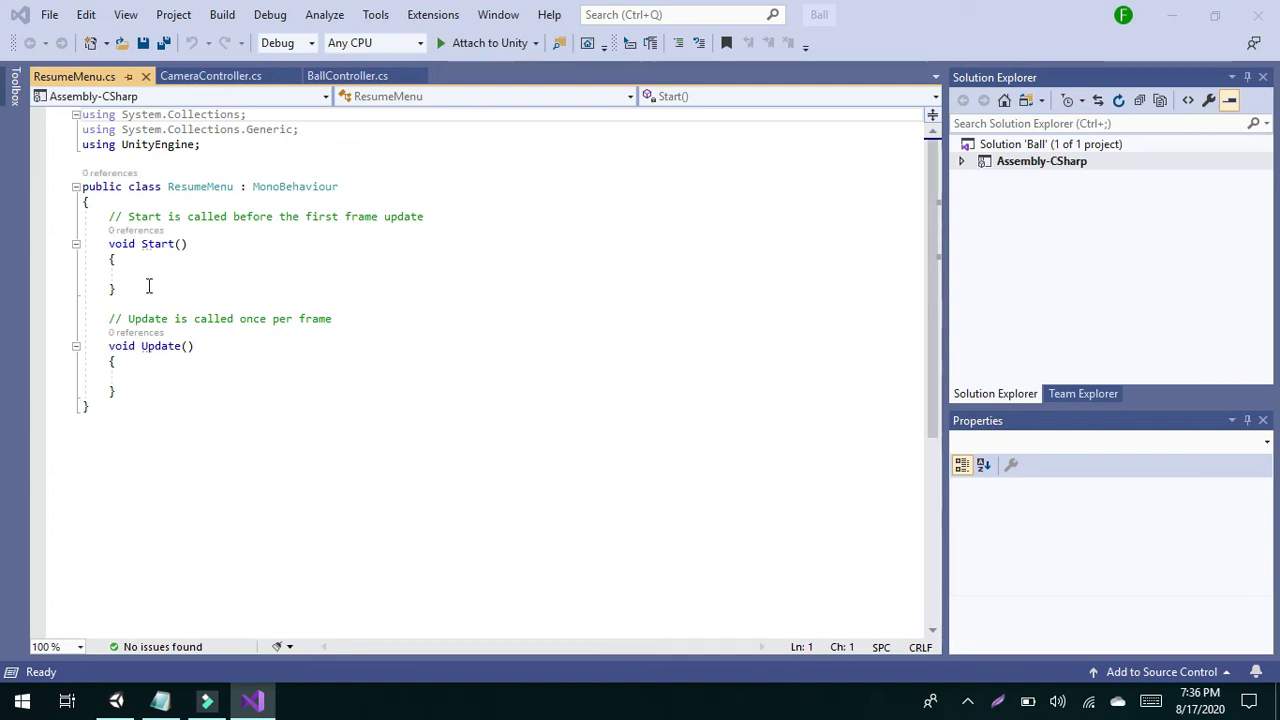
# - Delete the Start method and its comment from the ResumeMenu class
pyautogui.moveTo(148, 287); pyautogui.dragTo(143, 232)
pyautogui.press('Delete')
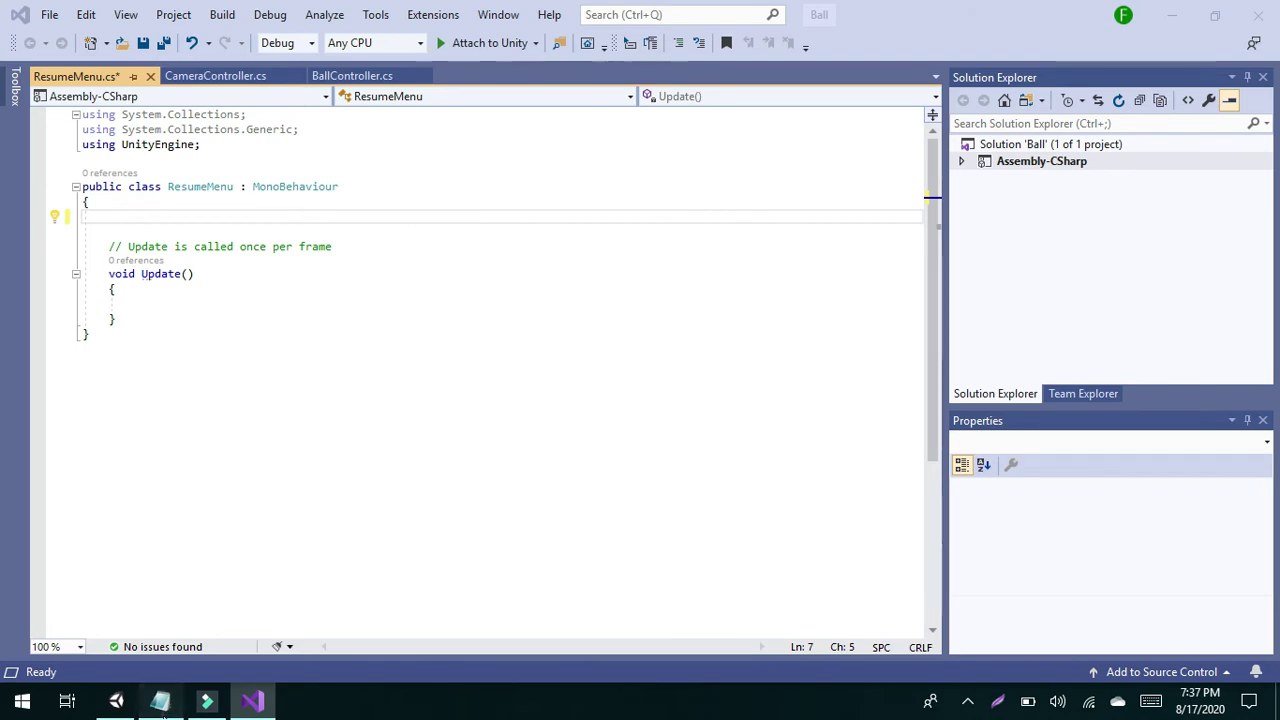
# - Switch to Notepad, copy the entire contents of Pause Menu Script.txt and return to Visual Studio
pyautogui.click(164, 705)
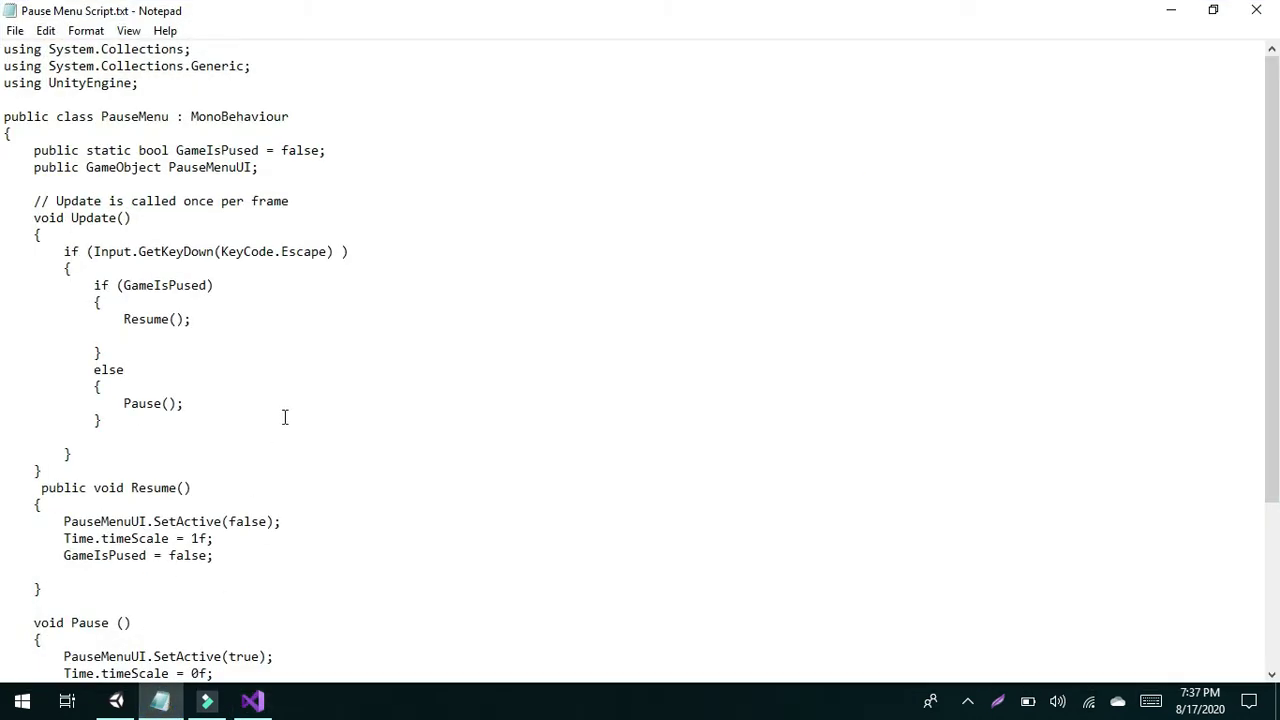
pyautogui.hotkey('ctrl', 'a')
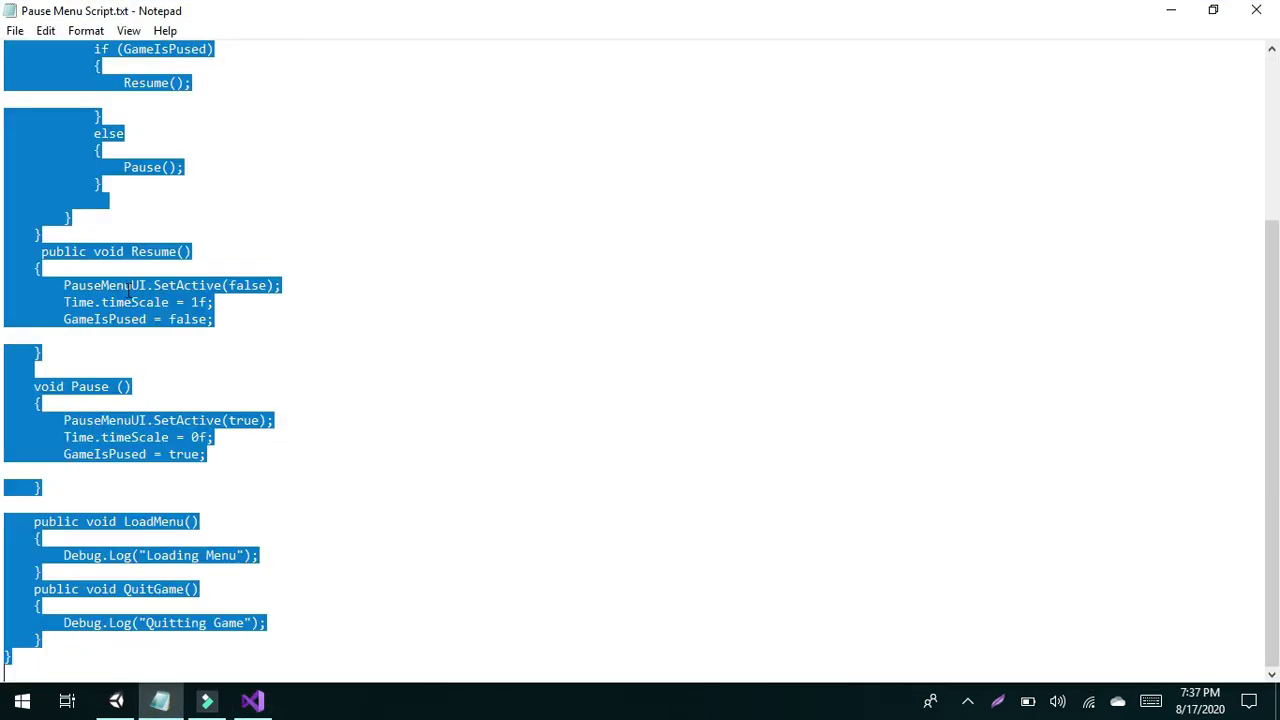
pyautogui.rightClick(128, 307)
pyautogui.click(126, 365)
pyautogui.click(1171, 12)
# - Replace all the code in ResumeMenu.cs with the copied pause menu script
pyautogui.moveTo(287, 321); pyautogui.dragTo(71, 109)
pyautogui.press('Delete')
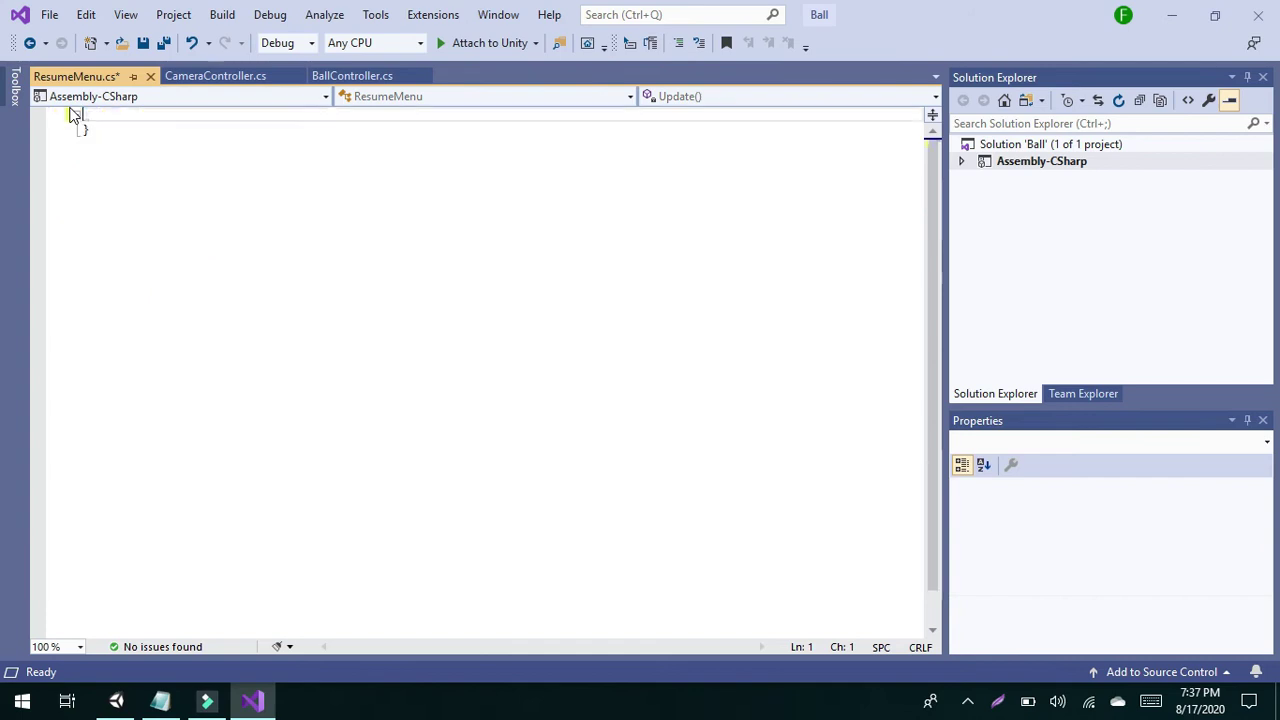
pyautogui.click(209, 134)
pyautogui.press('Home')
pyautogui.press('BackSpace')
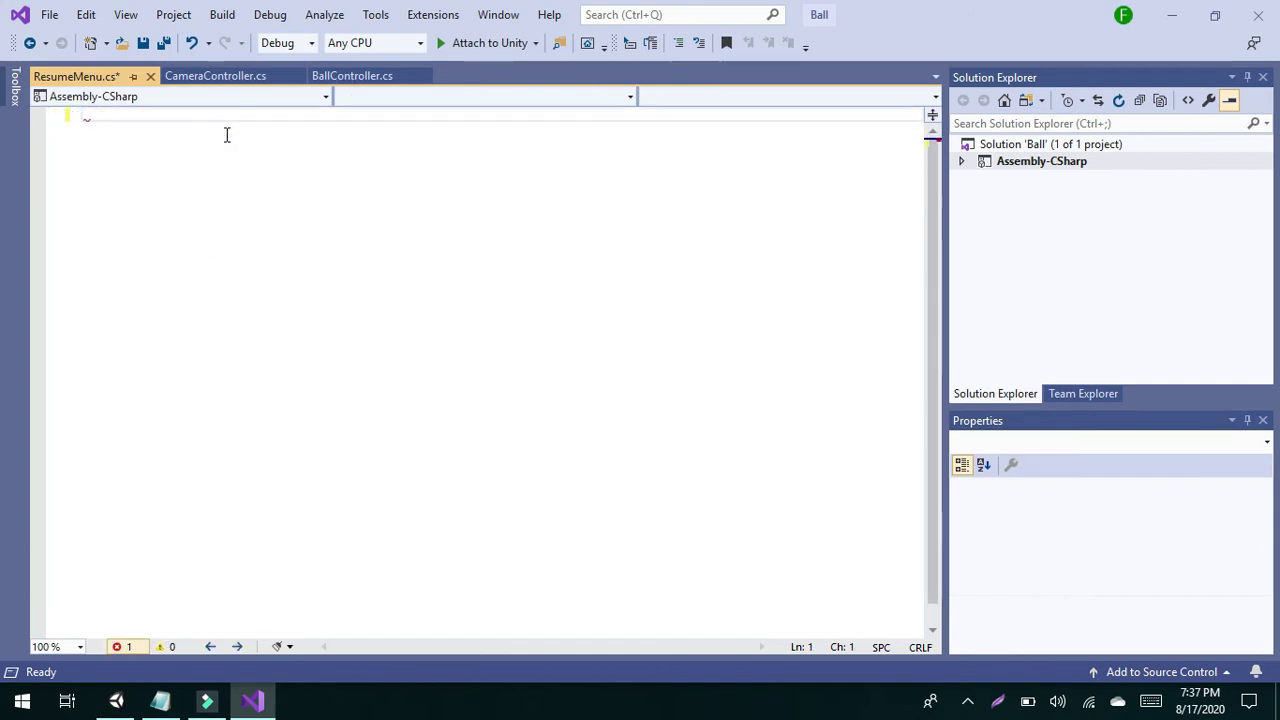
pyautogui.hotkey('ctrl', 'v')
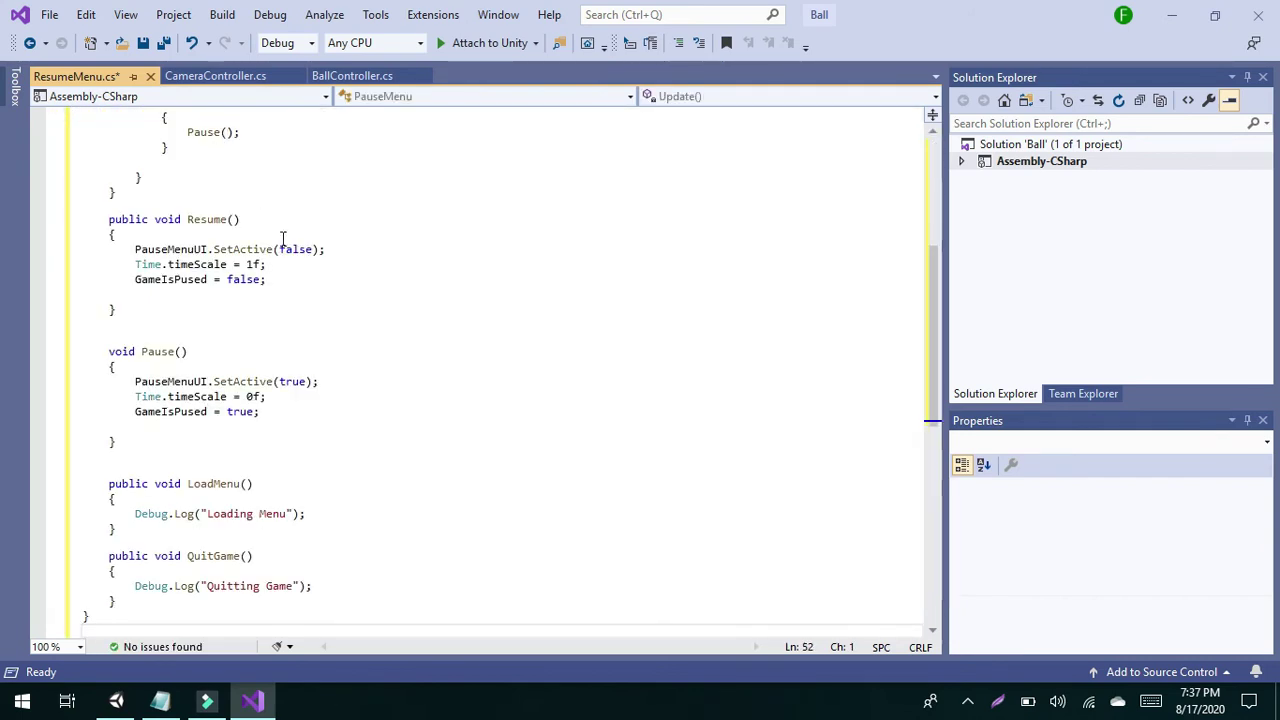
# - Examine the pasted script's GameIsPused and PauseMenuUI declarations and the Escape key check in Update
pyautogui.scroll(9, 294, 315)
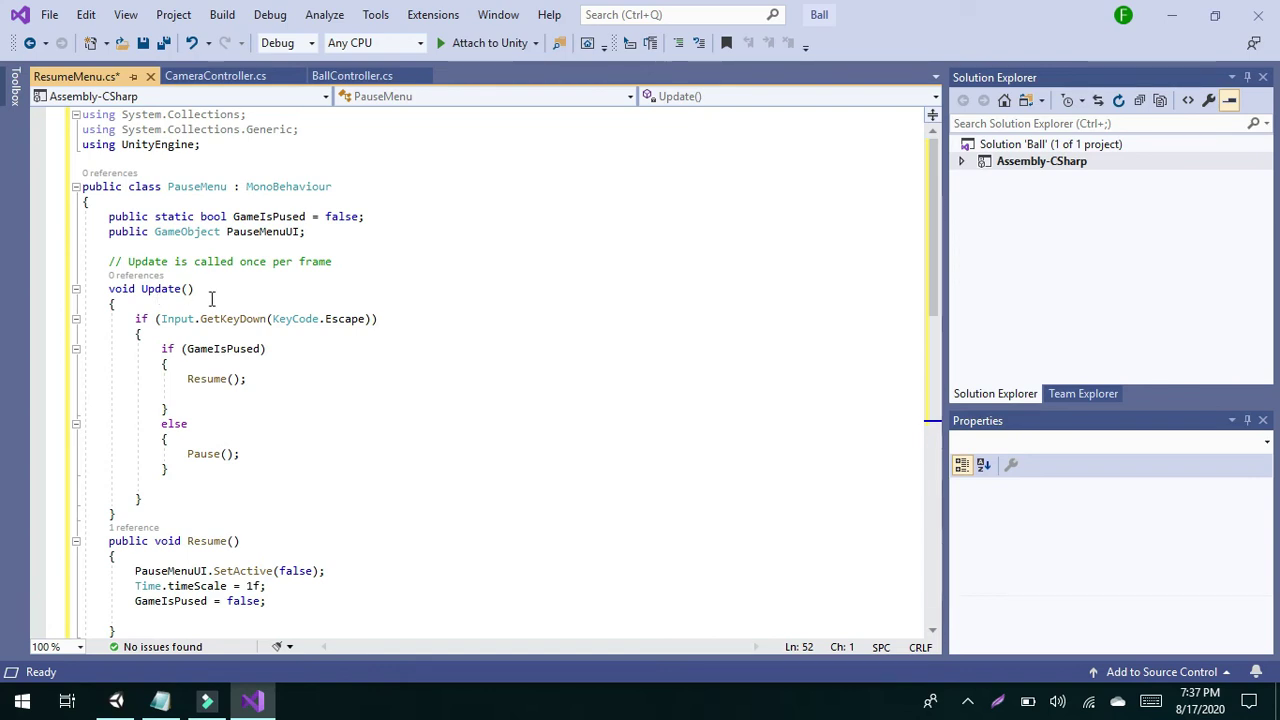
pyautogui.moveTo(196, 289); pyautogui.dragTo(109, 289)
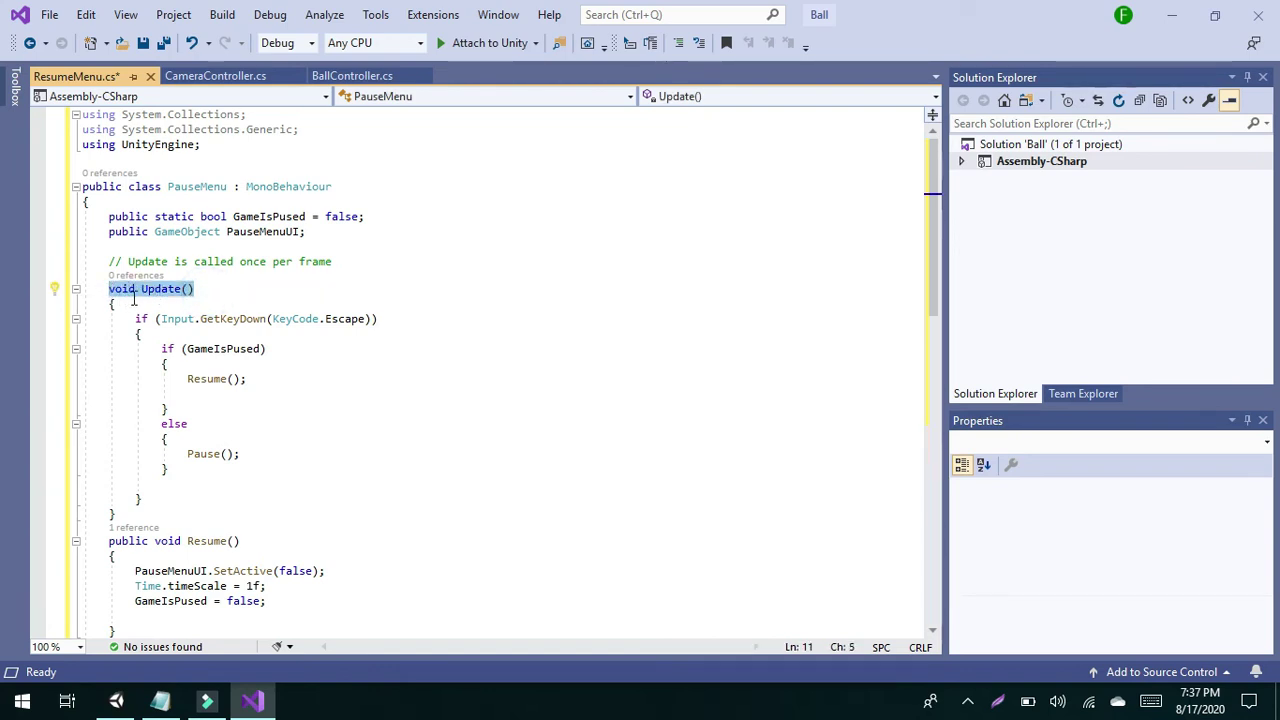
pyautogui.click(213, 280)
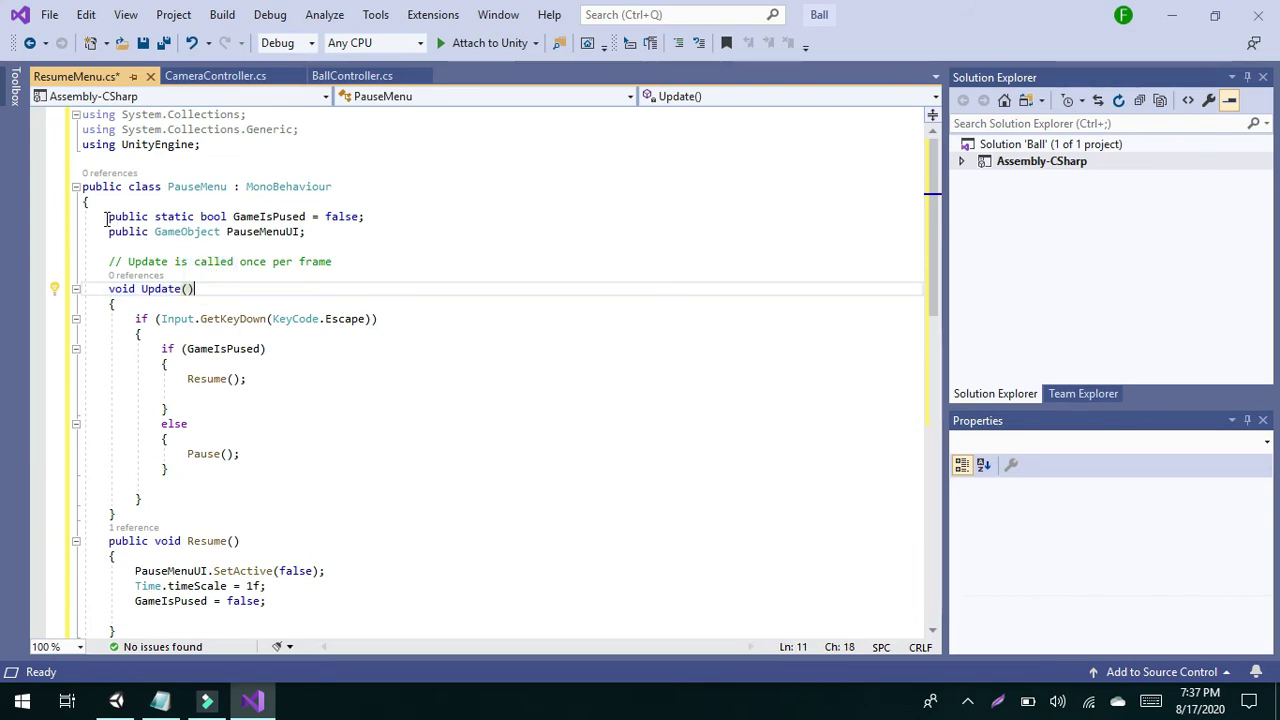
pyautogui.moveTo(105, 218); pyautogui.dragTo(151, 218)
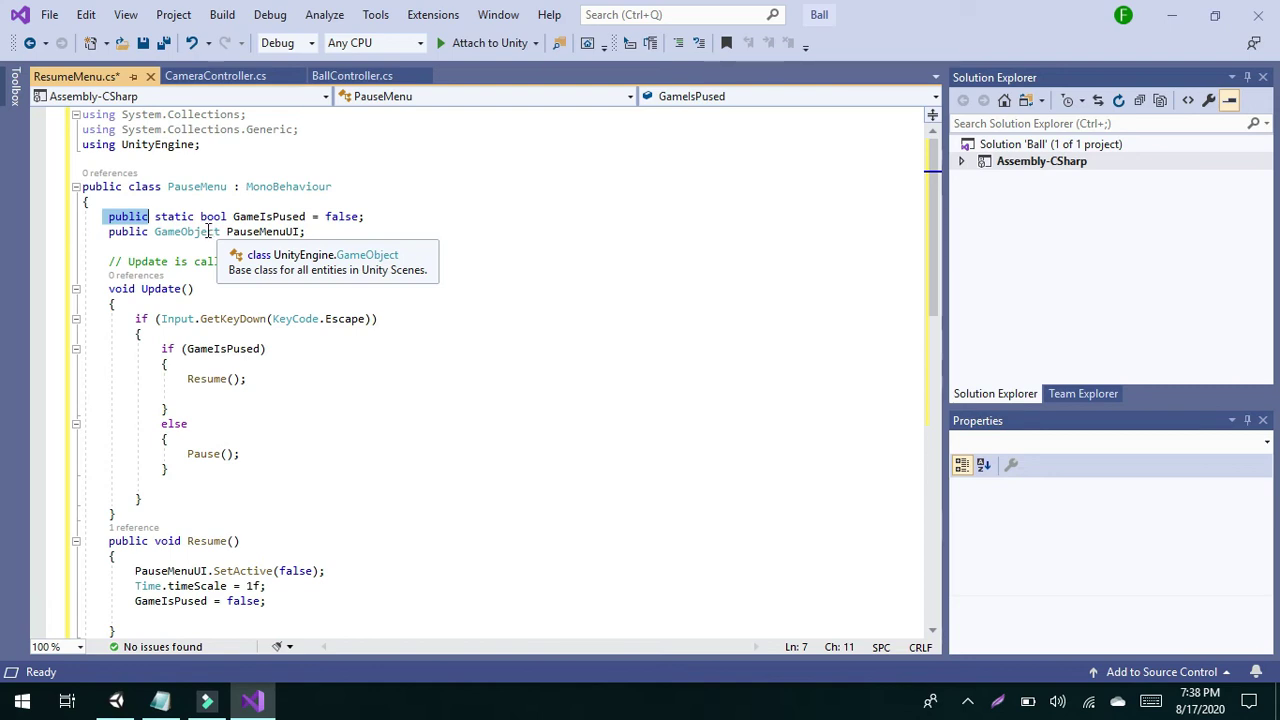
pyautogui.click(325, 318)
pyautogui.doubleClick(340, 318)
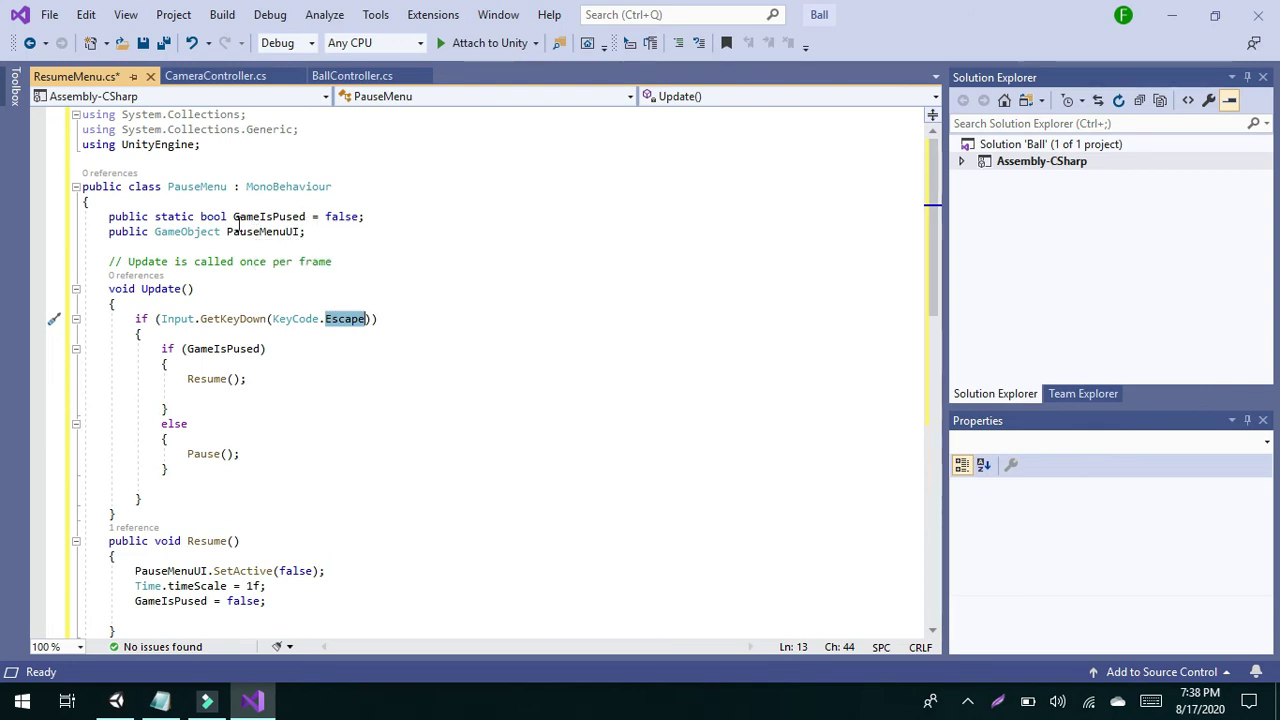
pyautogui.moveTo(236, 216); pyautogui.dragTo(306, 218)
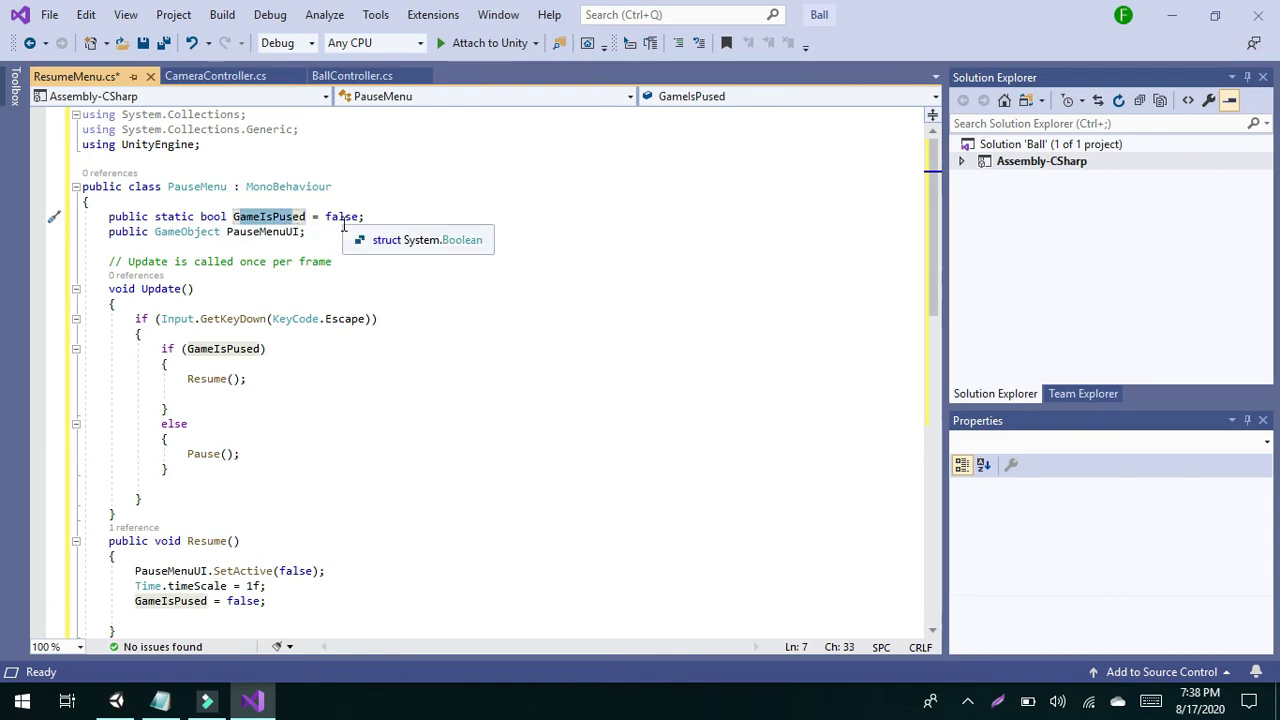
pyautogui.moveTo(307, 233); pyautogui.dragTo(122, 235)
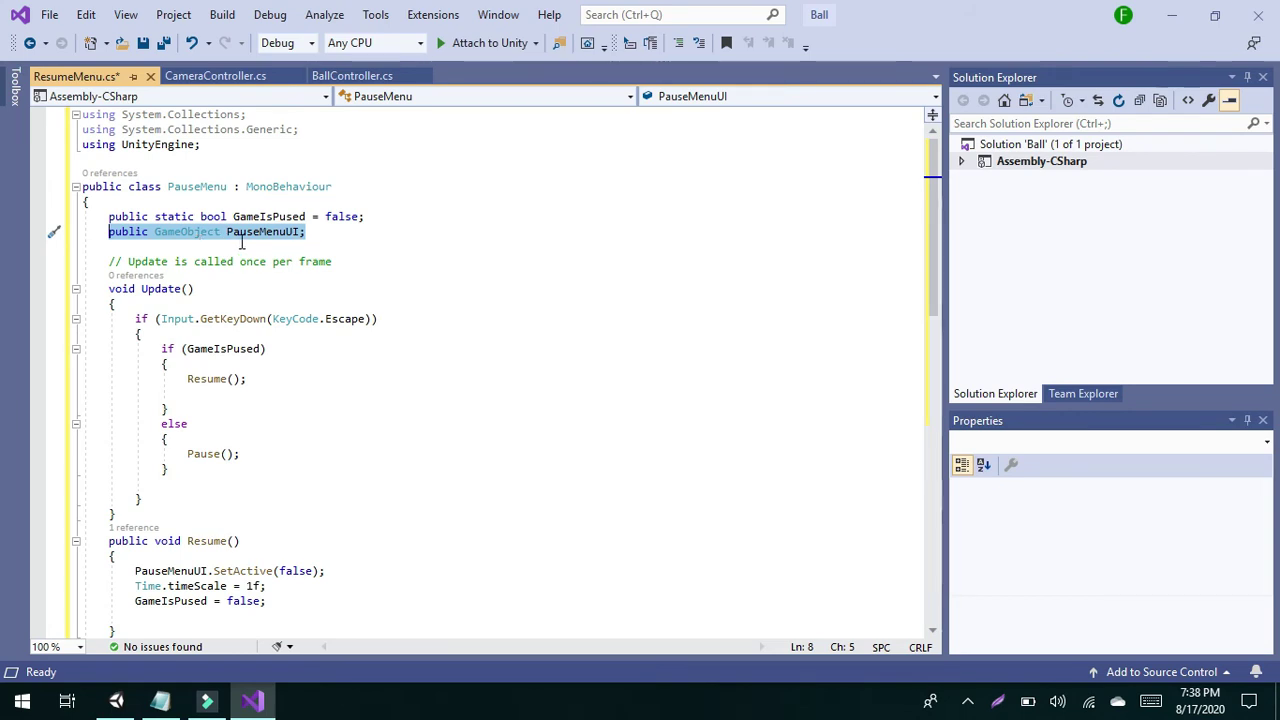
# - Examine the if/else branches in Update that call Resume() and Pause() depending on GameIsPused
pyautogui.click(286, 364)
pyautogui.scroll(-4, 289, 371)
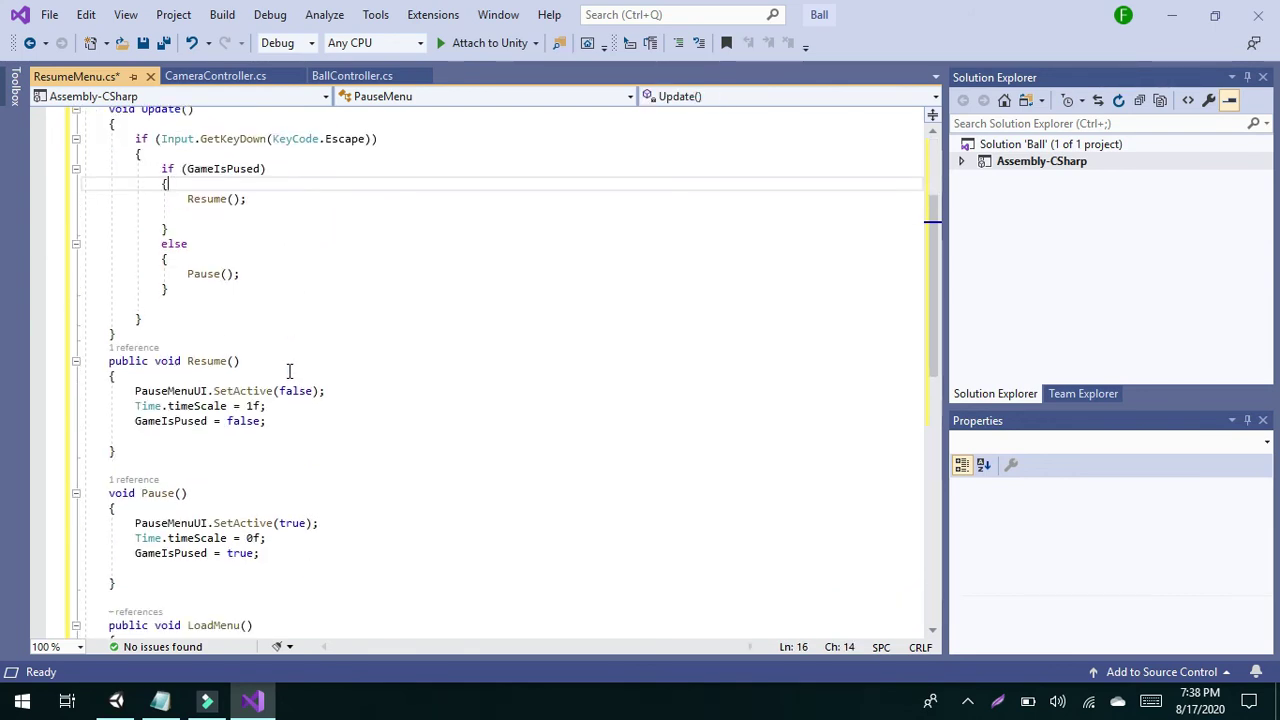
pyautogui.scroll(-2, 289, 371)
pyautogui.scroll(5, 244, 316)
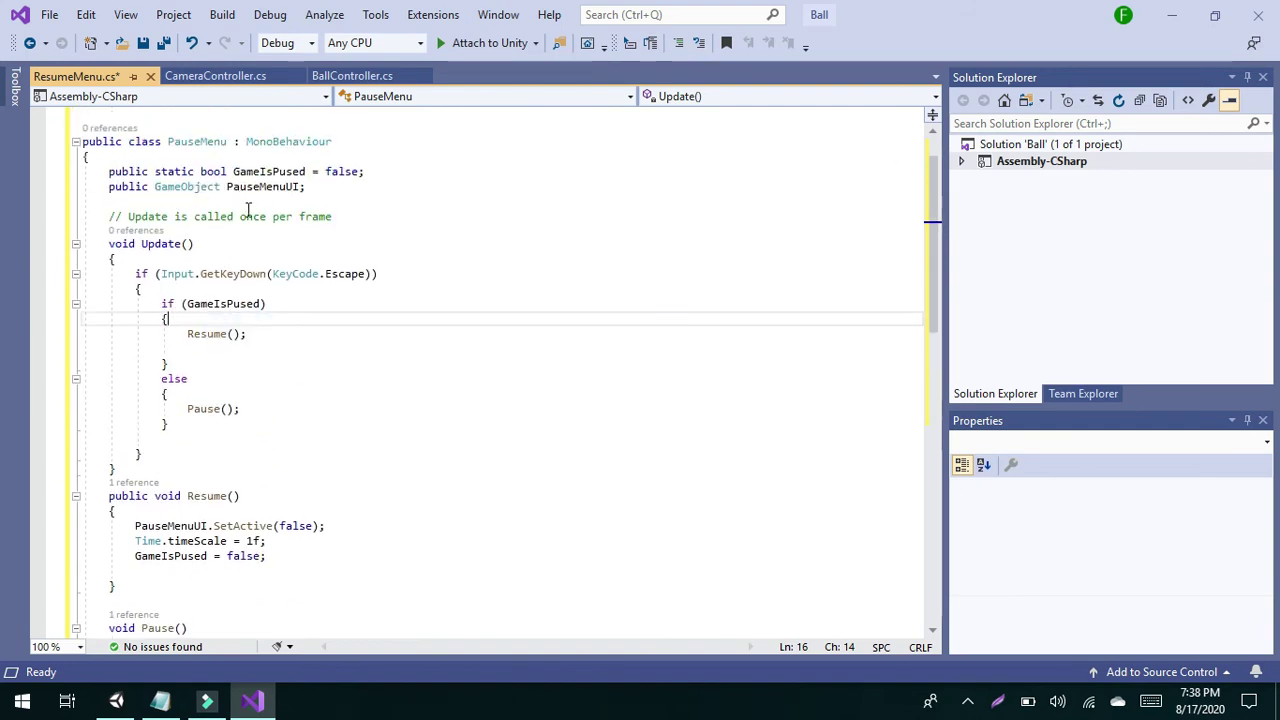
pyautogui.scroll(-1, 207, 304)
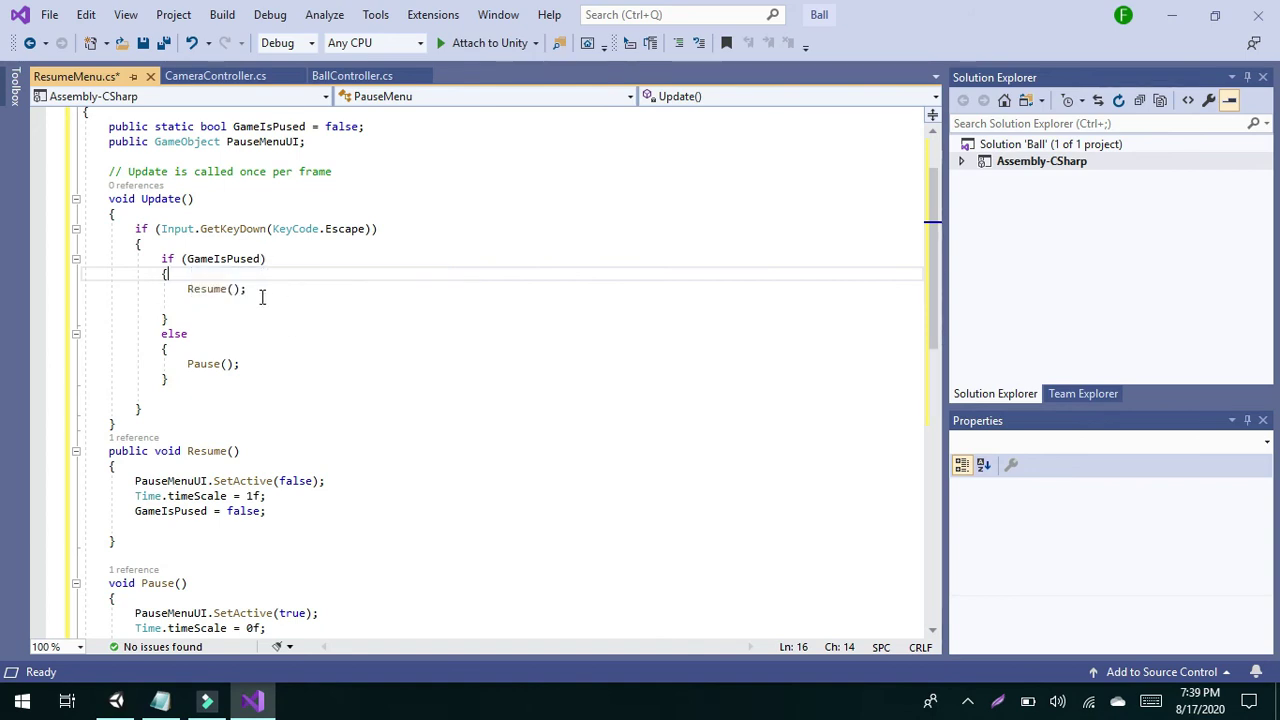
pyautogui.click(260, 291)
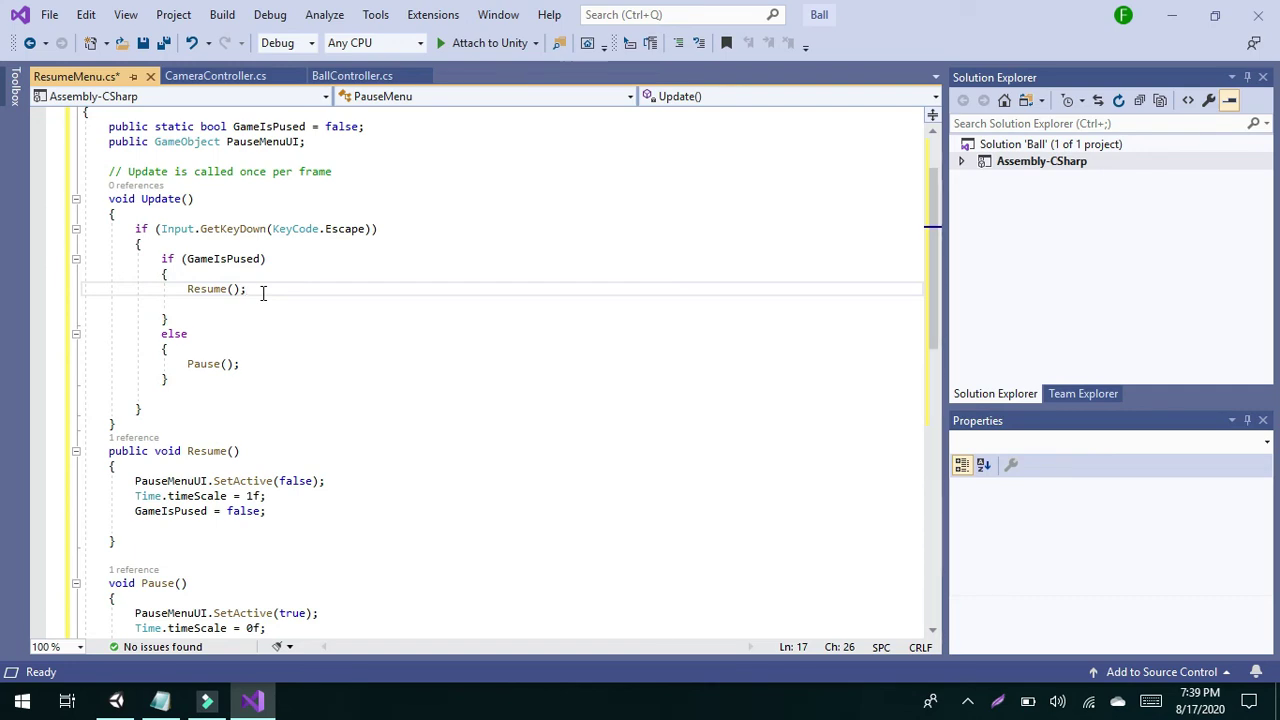
pyautogui.moveTo(250, 290); pyautogui.dragTo(188, 291)
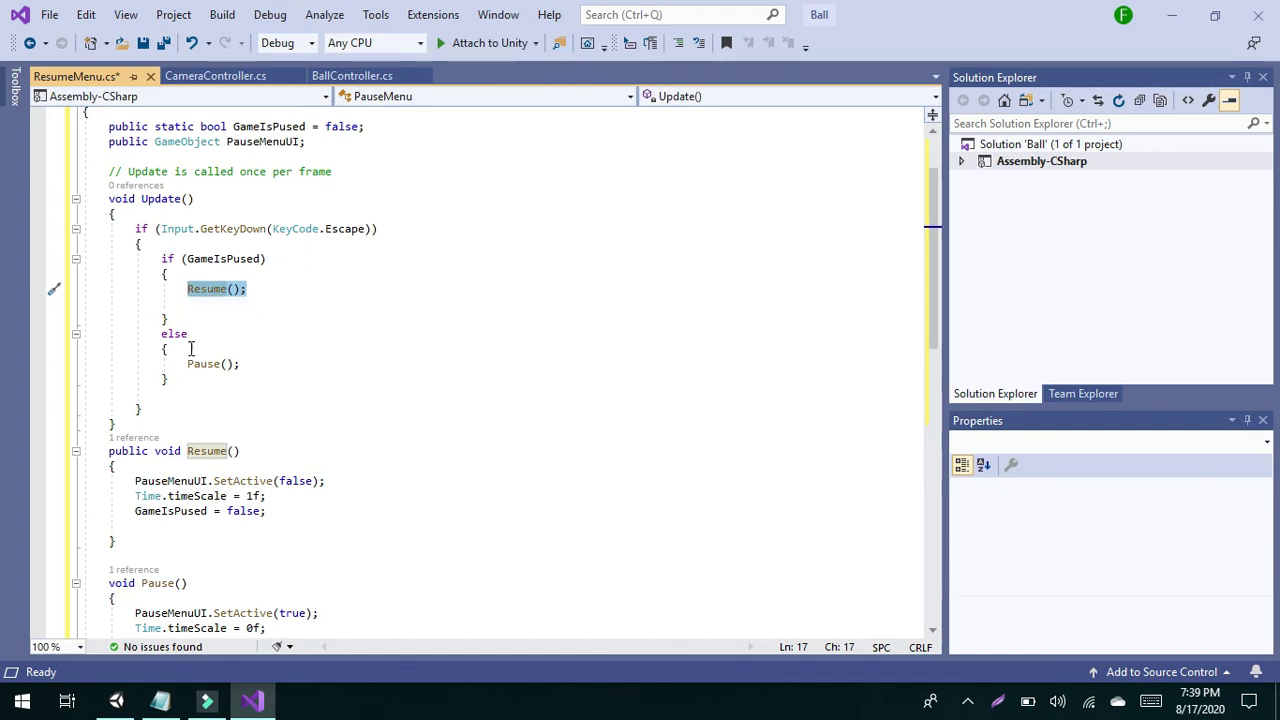
pyautogui.moveTo(174, 364); pyautogui.dragTo(280, 369)
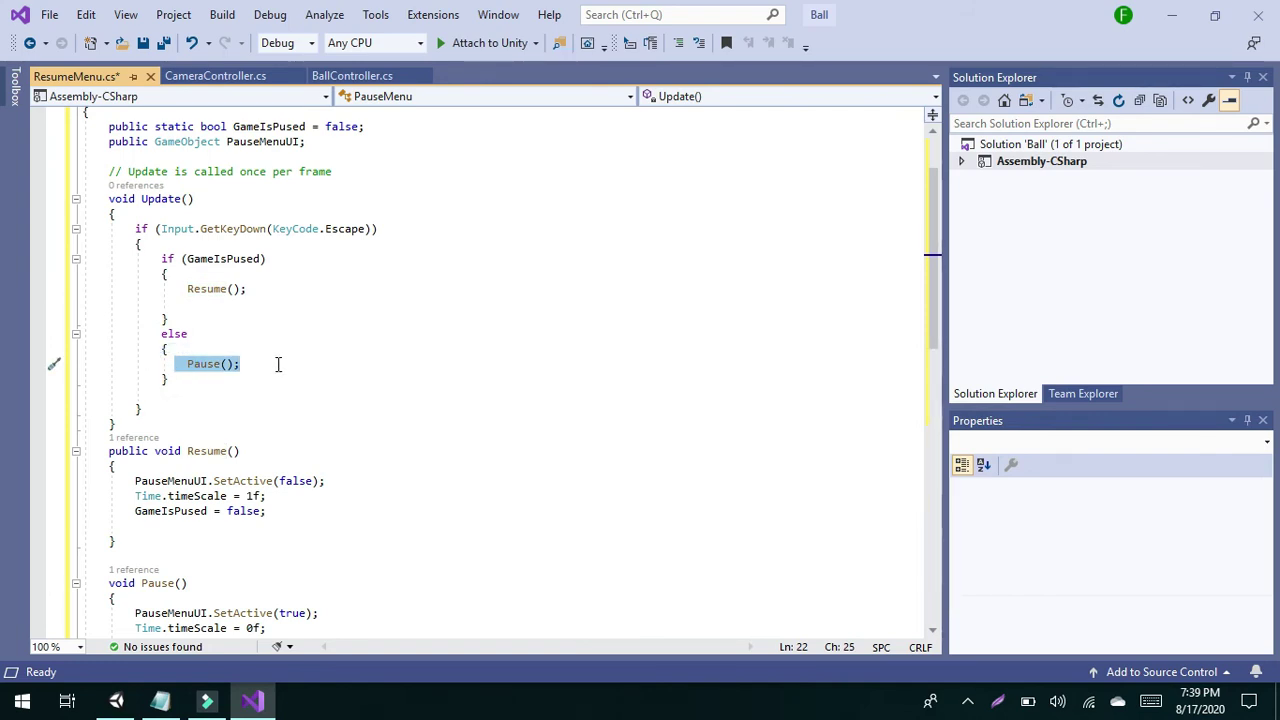
# - Examine the Pause() method's statements and trace PauseMenuUI in its SetActive(true) call back to the field declaration
pyautogui.scroll(-2, 278, 364)
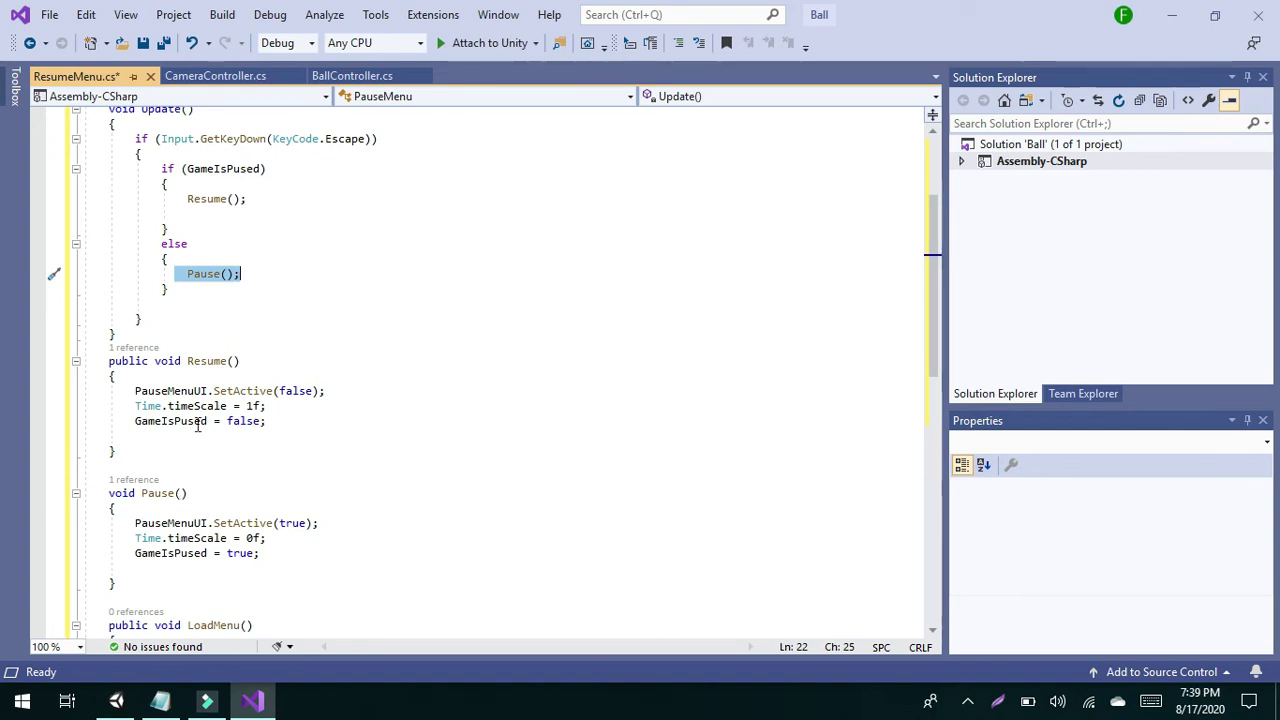
pyautogui.scroll(-2, 185, 505)
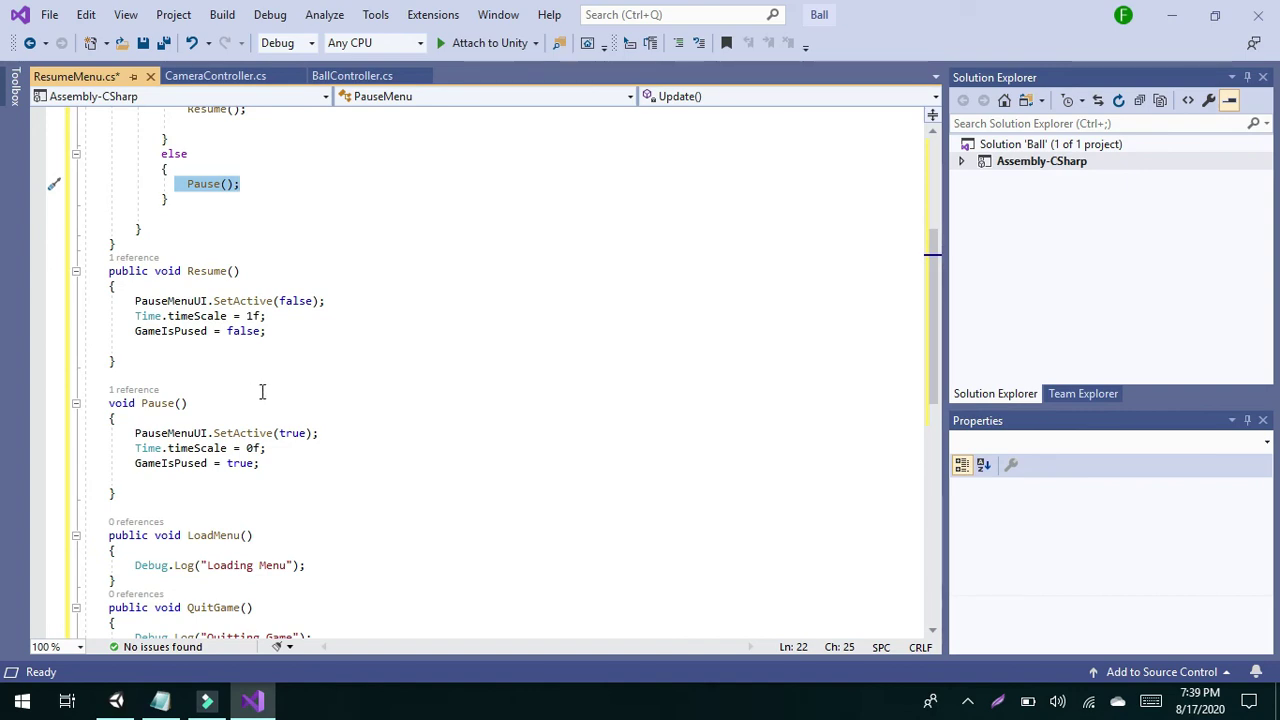
pyautogui.moveTo(130, 433); pyautogui.dragTo(245, 492)
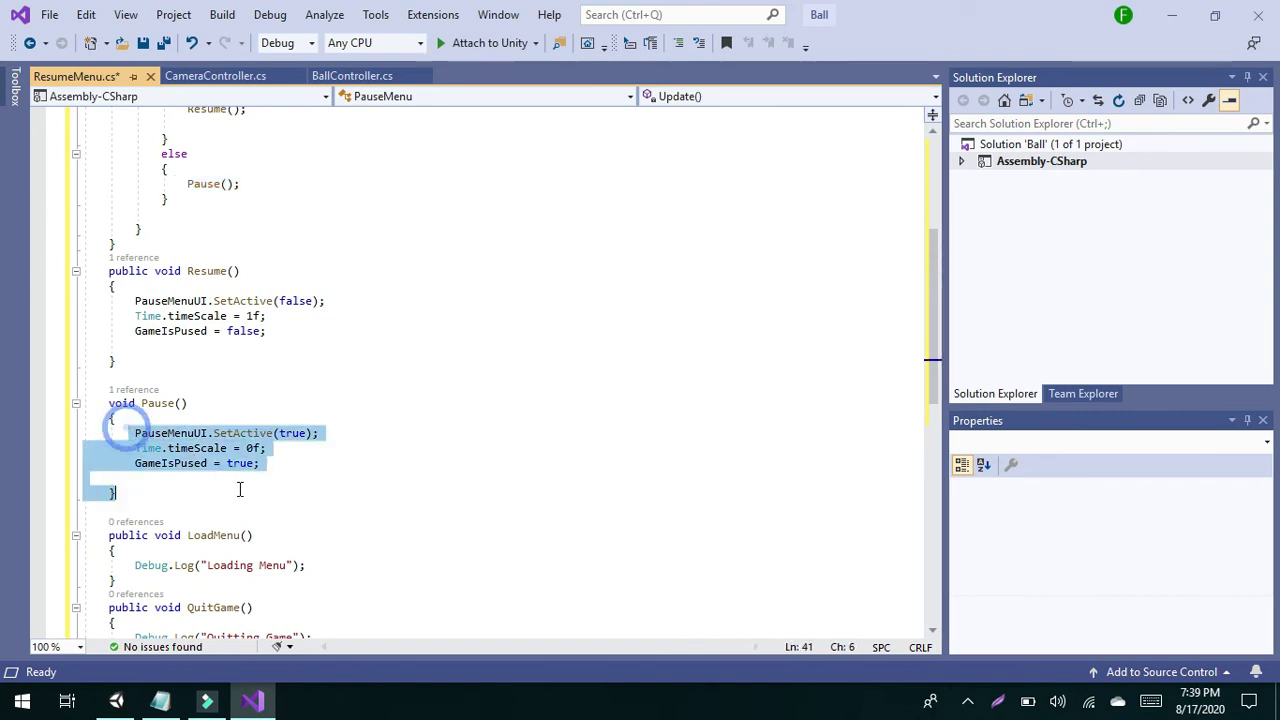
pyautogui.click(310, 462)
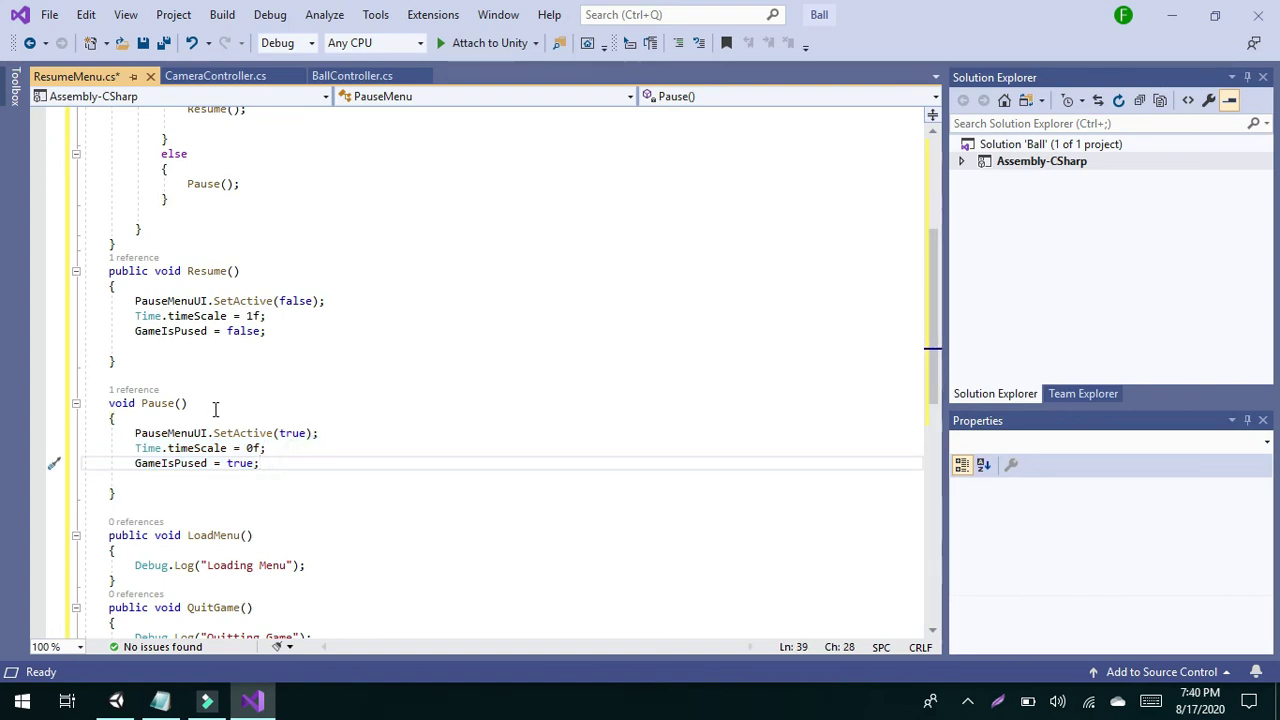
pyautogui.scroll(-2, 212, 408)
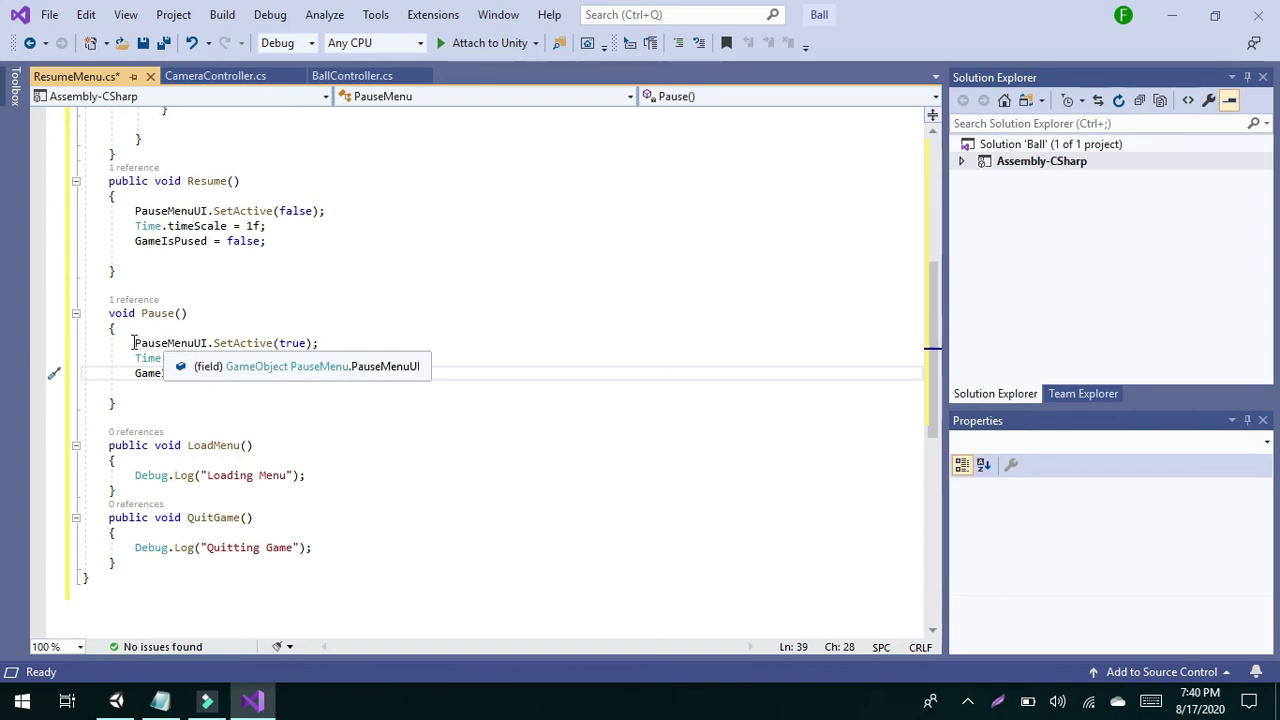
pyautogui.moveTo(133, 343); pyautogui.dragTo(208, 345)
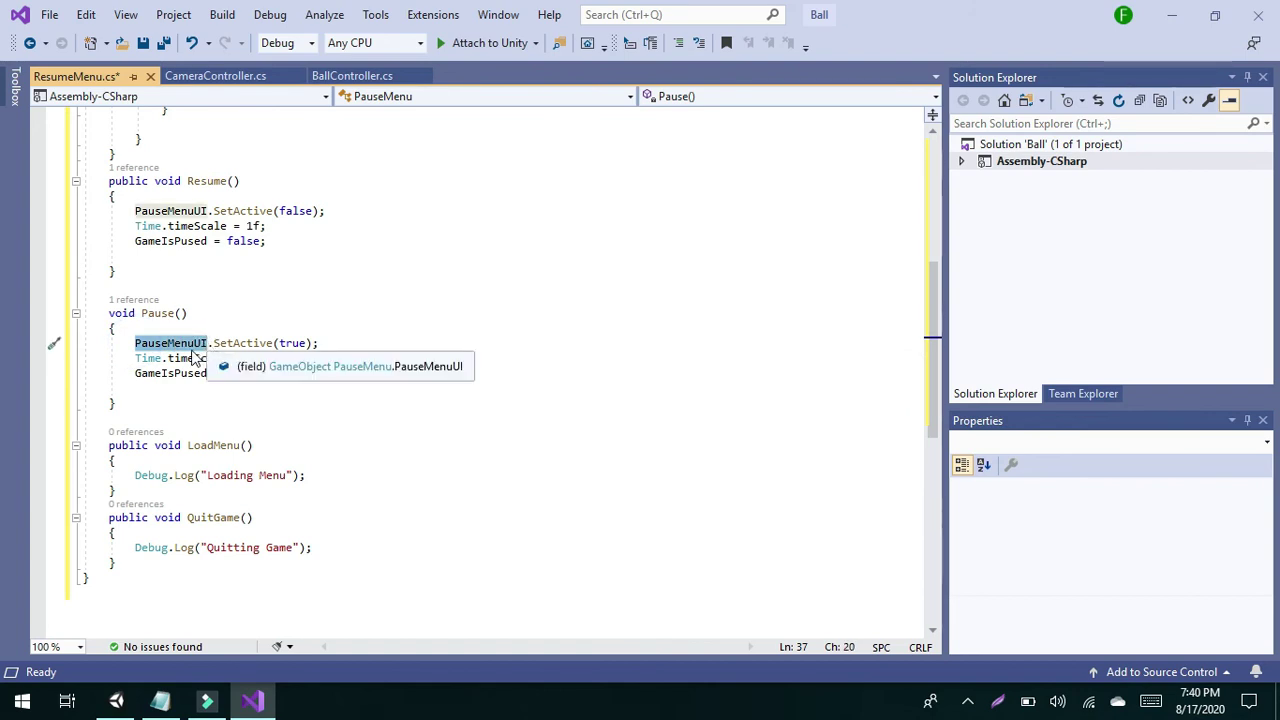
pyautogui.scroll(8, 196, 340)
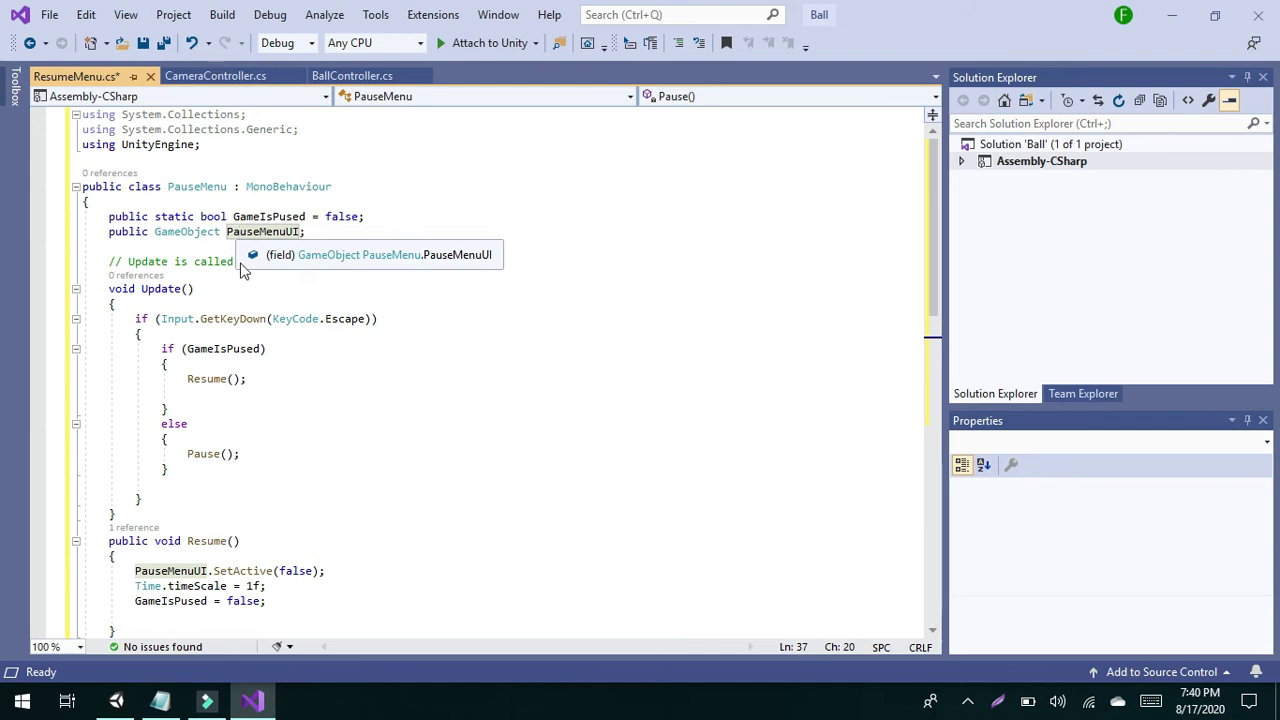
pyautogui.scroll(-6, 240, 270)
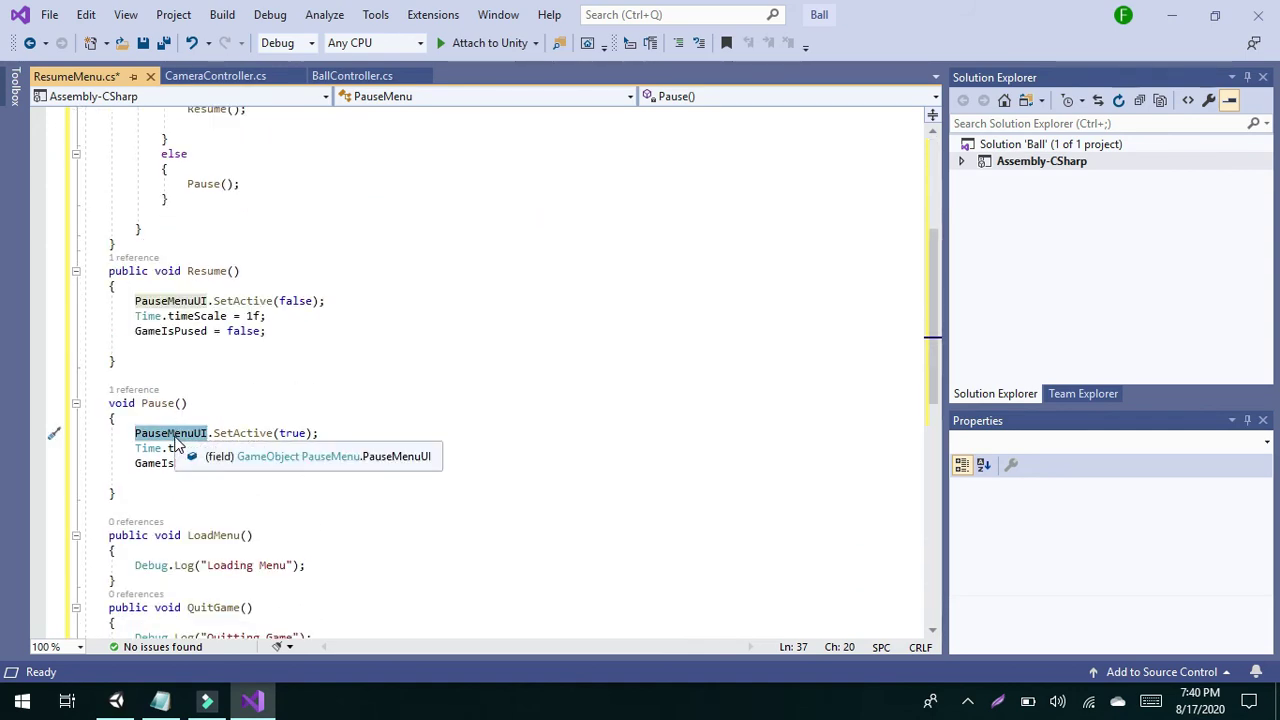
pyautogui.scroll(-1, 176, 440)
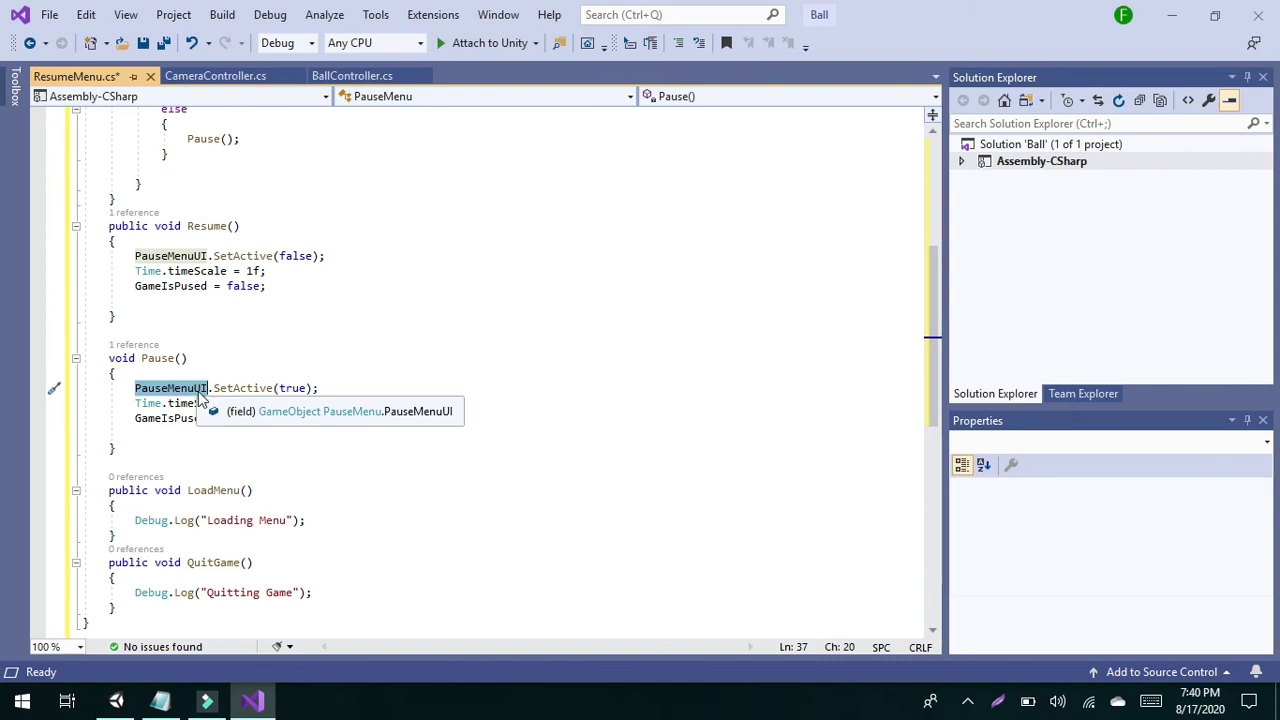
# - Examine Time.timeScale = 0f and GameIsPused = true in Pause(), comparing the flag with its declaration above Update
pyautogui.scroll(2, 200, 395)
pyautogui.scroll(-3, 180, 384)
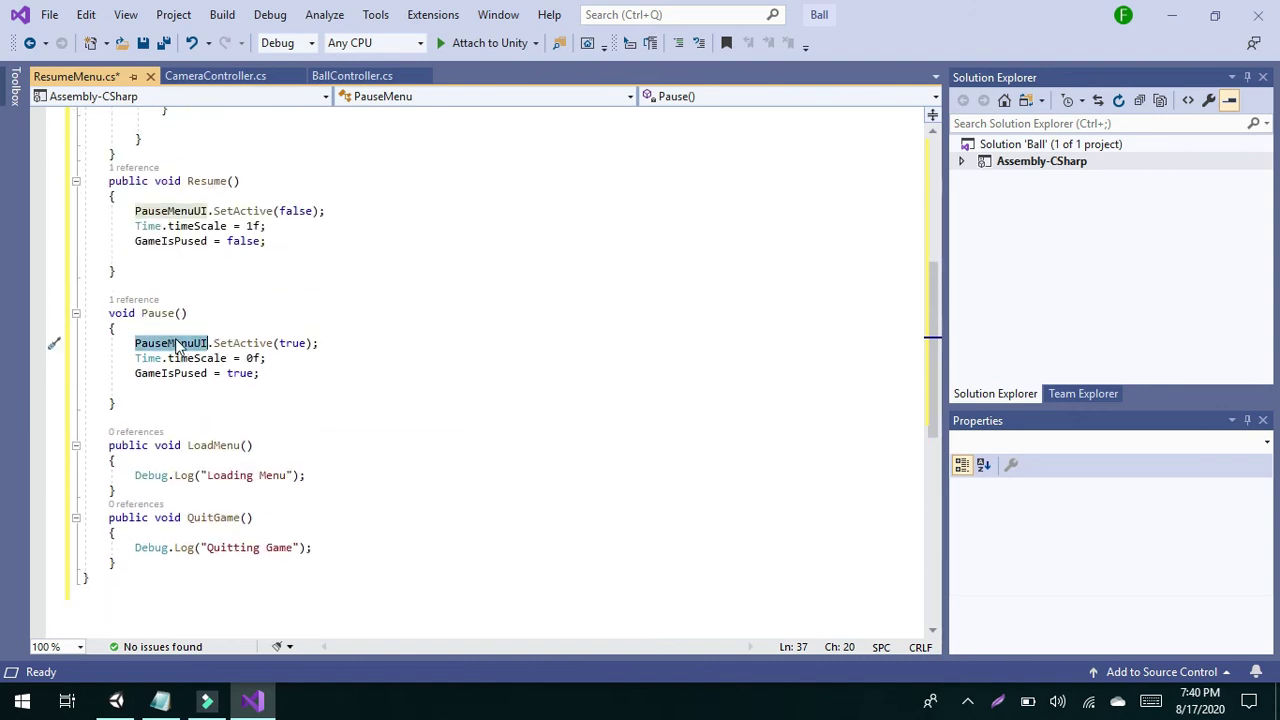
pyautogui.moveTo(170, 356)
pyautogui.scroll(1, 170, 356)
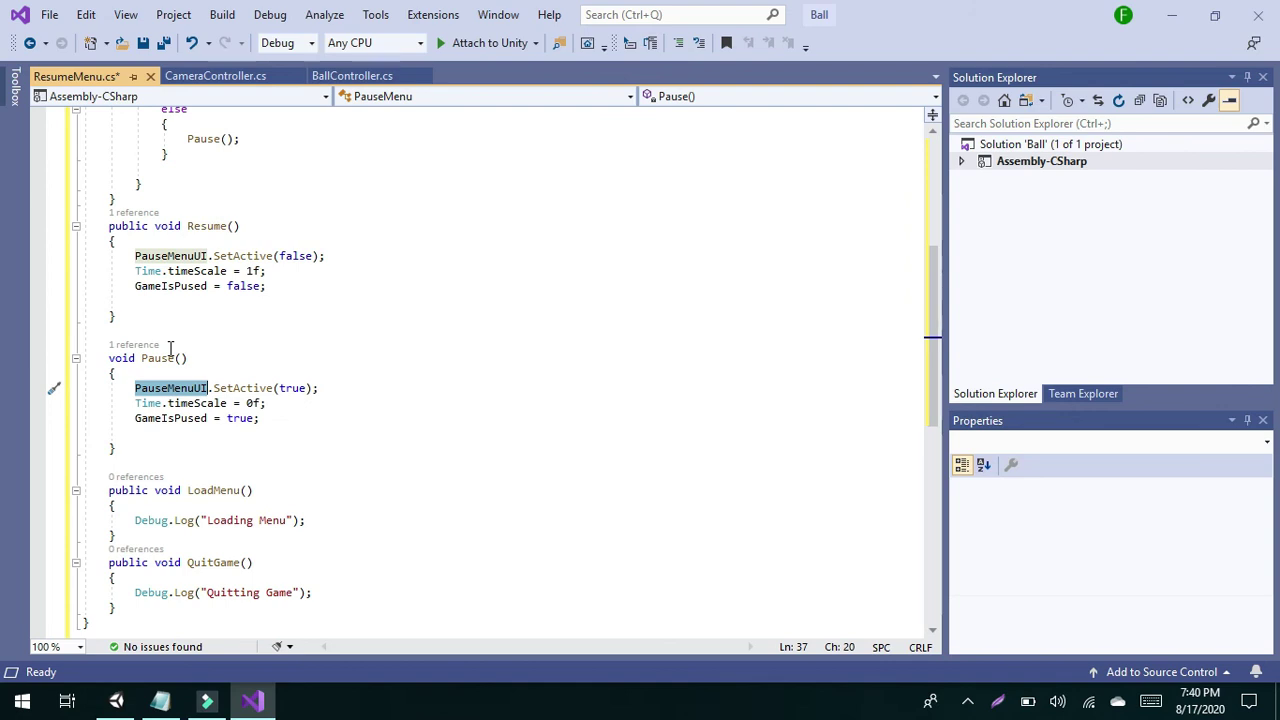
pyautogui.scroll(-1, 170, 356)
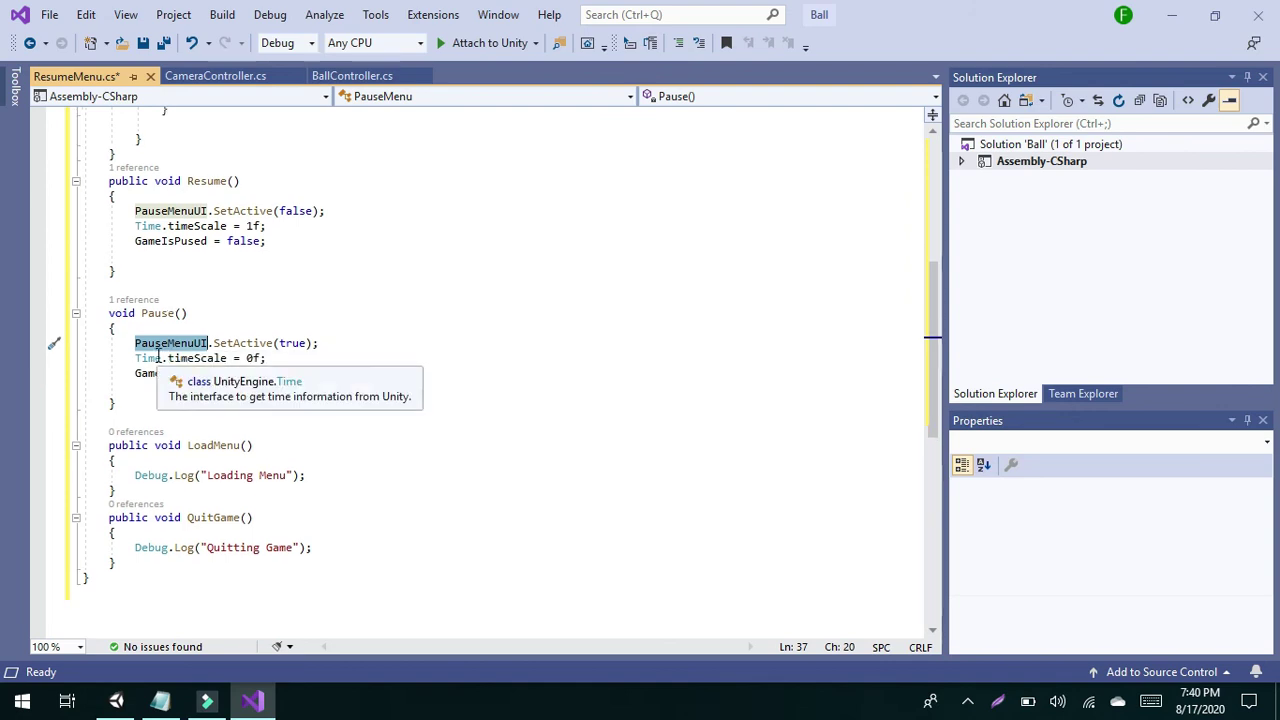
pyautogui.moveTo(217, 355)
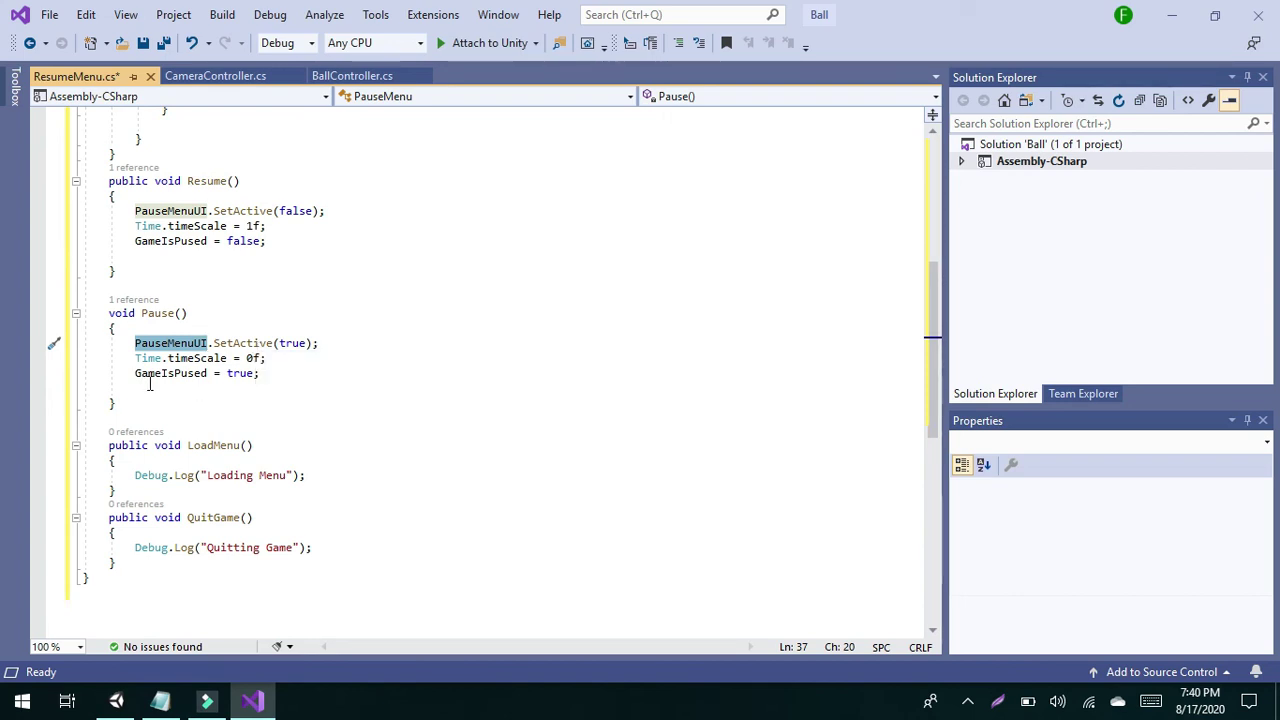
pyautogui.scroll(8, 205, 389)
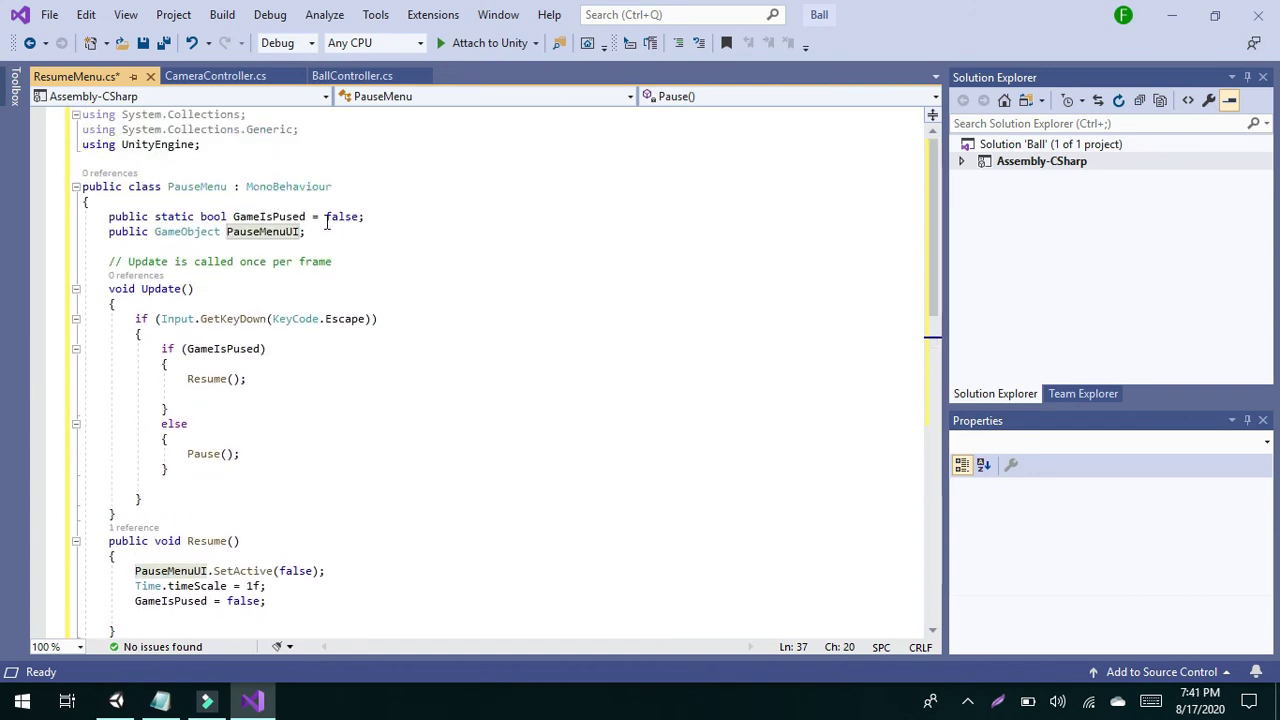
pyautogui.scroll(-8, 309, 283)
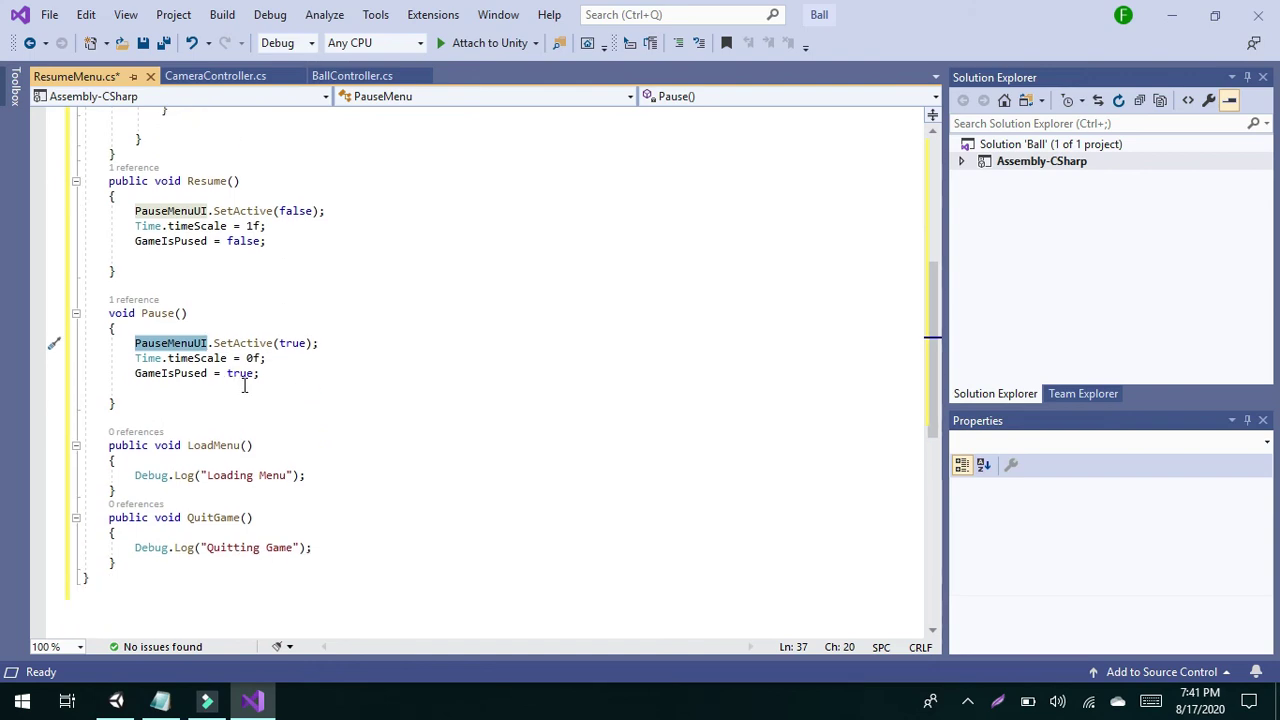
pyautogui.moveTo(259, 381); pyautogui.dragTo(130, 342)
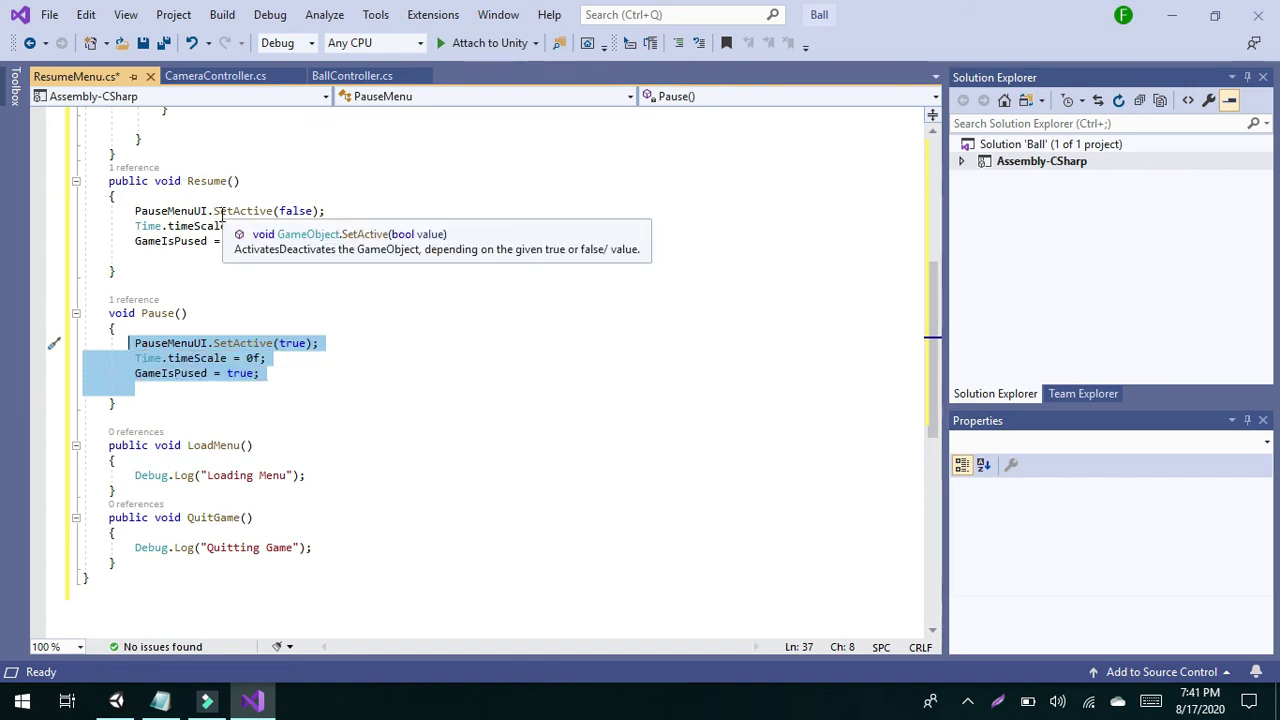
# - Compare the Resume() statements with those in Pause(), and look over the LoadMenu() and QuitGame() methods
pyautogui.scroll(1, 208, 240)
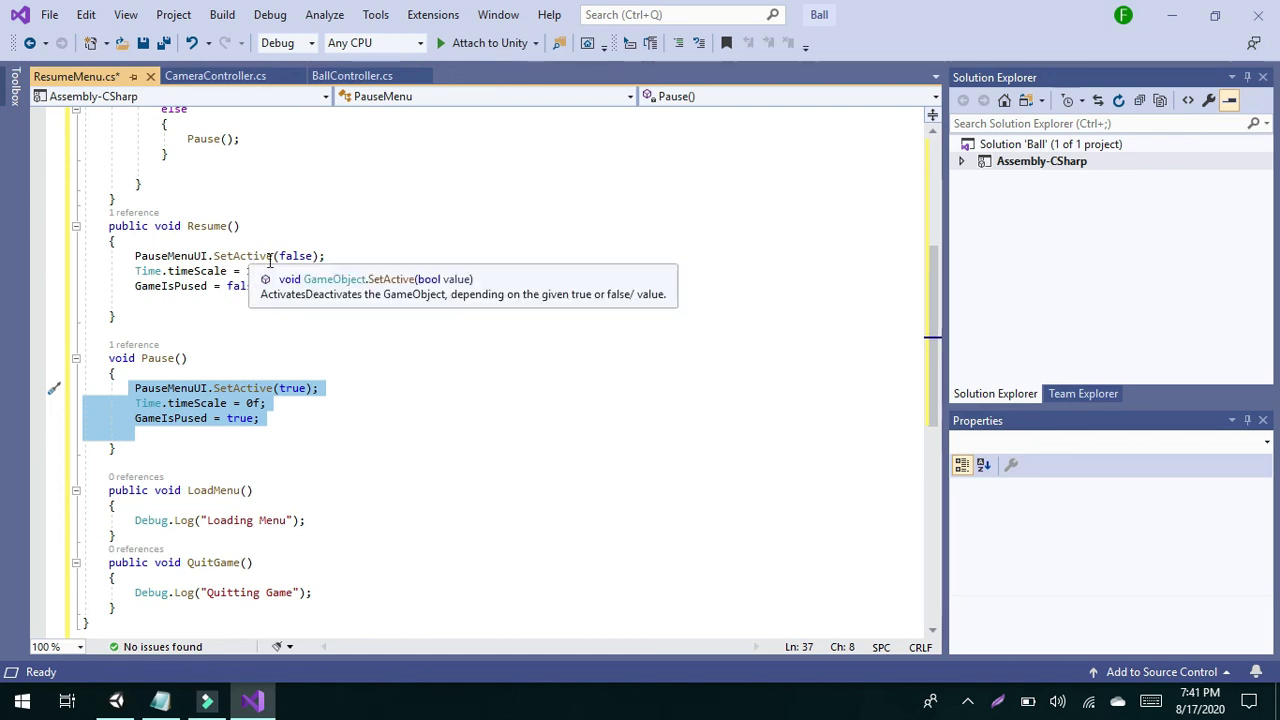
pyautogui.scroll(1, 268, 260)
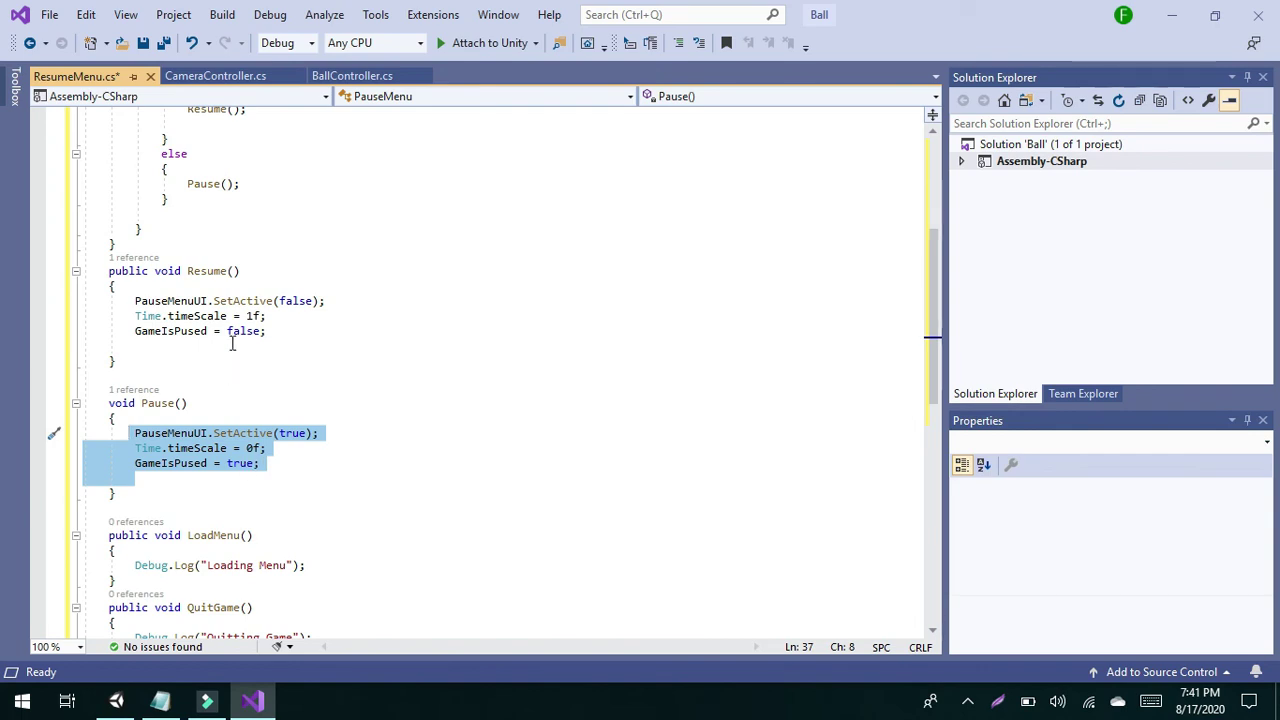
pyautogui.scroll(-4, 245, 340)
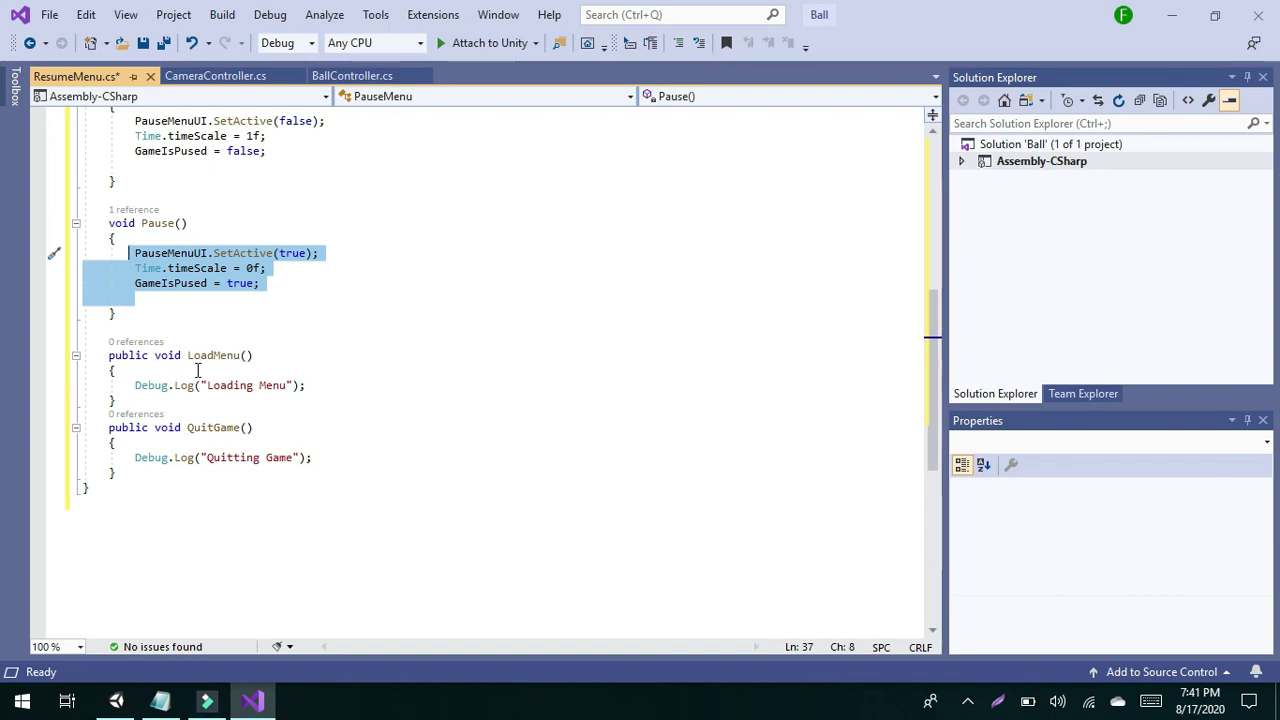
pyautogui.scroll(3, 145, 293)
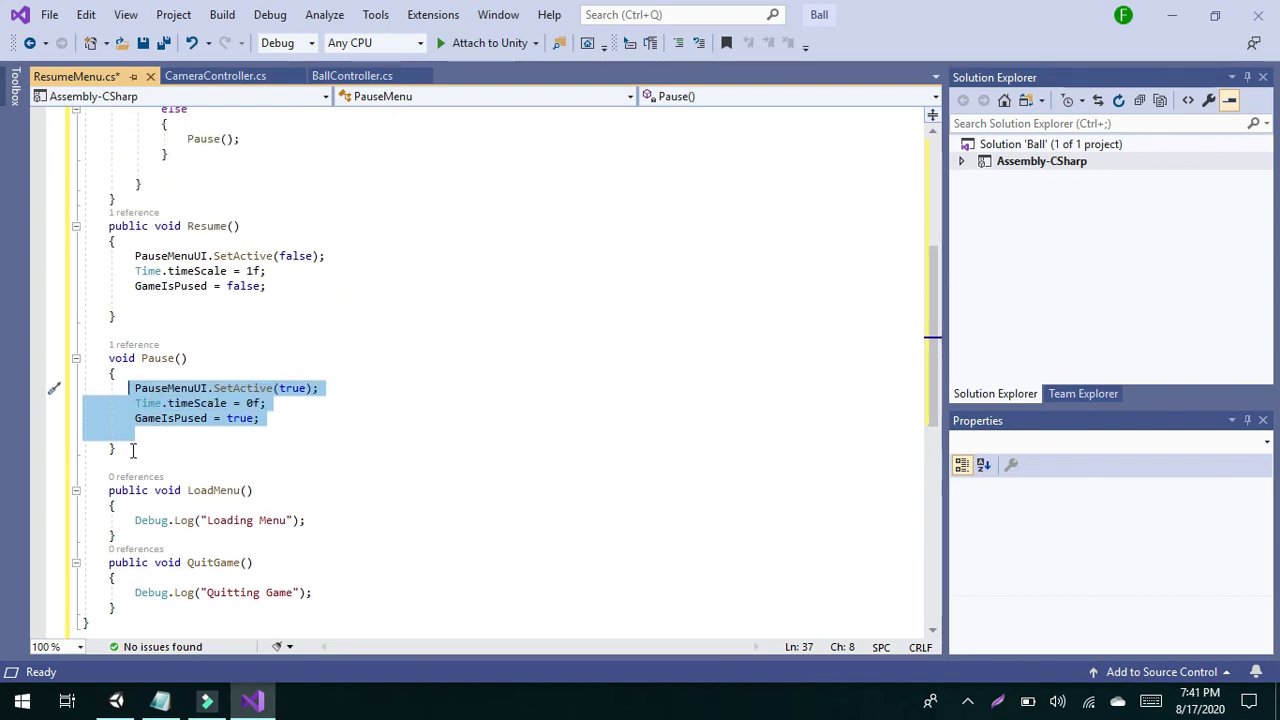
pyautogui.moveTo(117, 448); pyautogui.dragTo(110, 235)
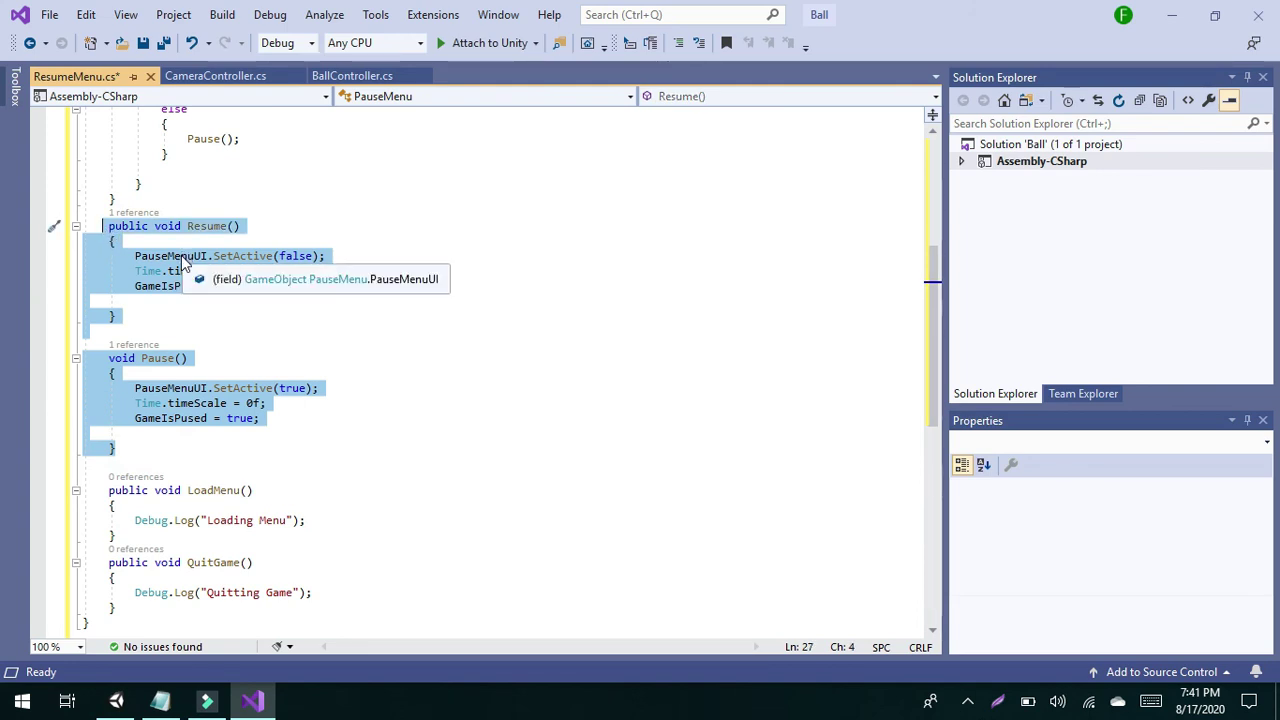
pyautogui.click(240, 326)
pyautogui.scroll(-3, 240, 326)
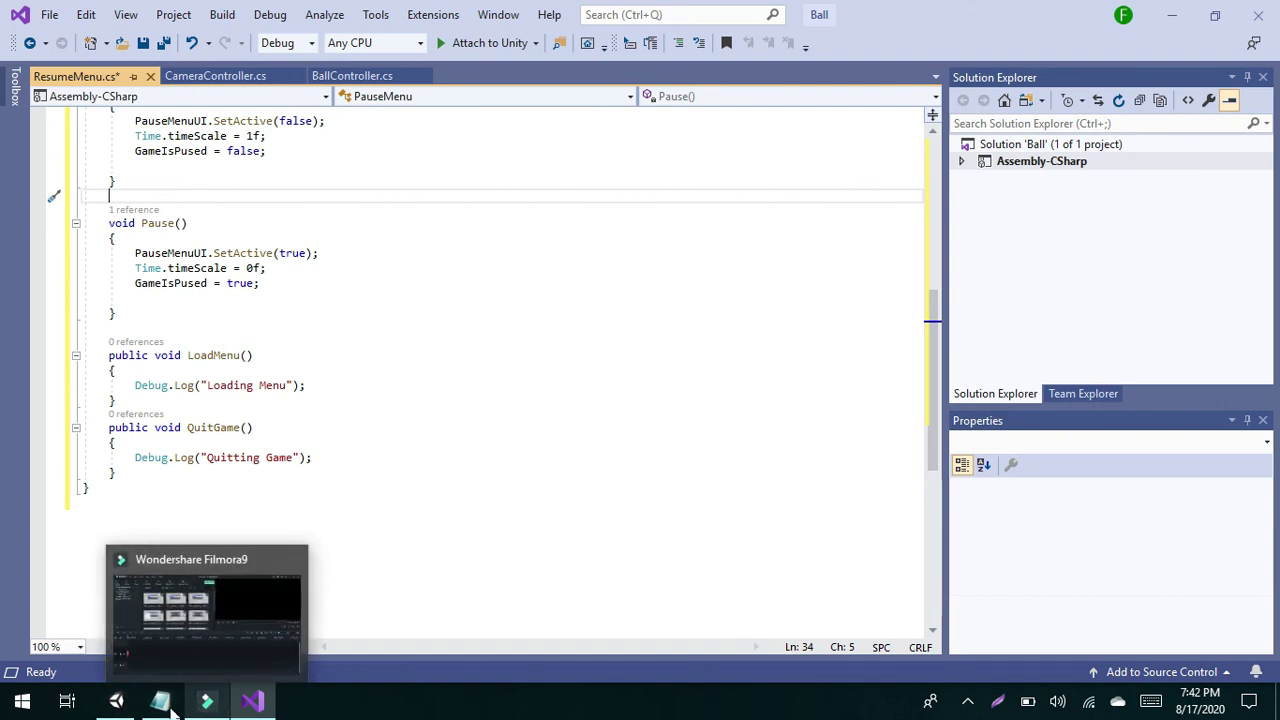
# - Switch to Unity, expand PauseMenu under Canvas to check its three buttons, and return to Visual Studio
pyautogui.click(116, 700)
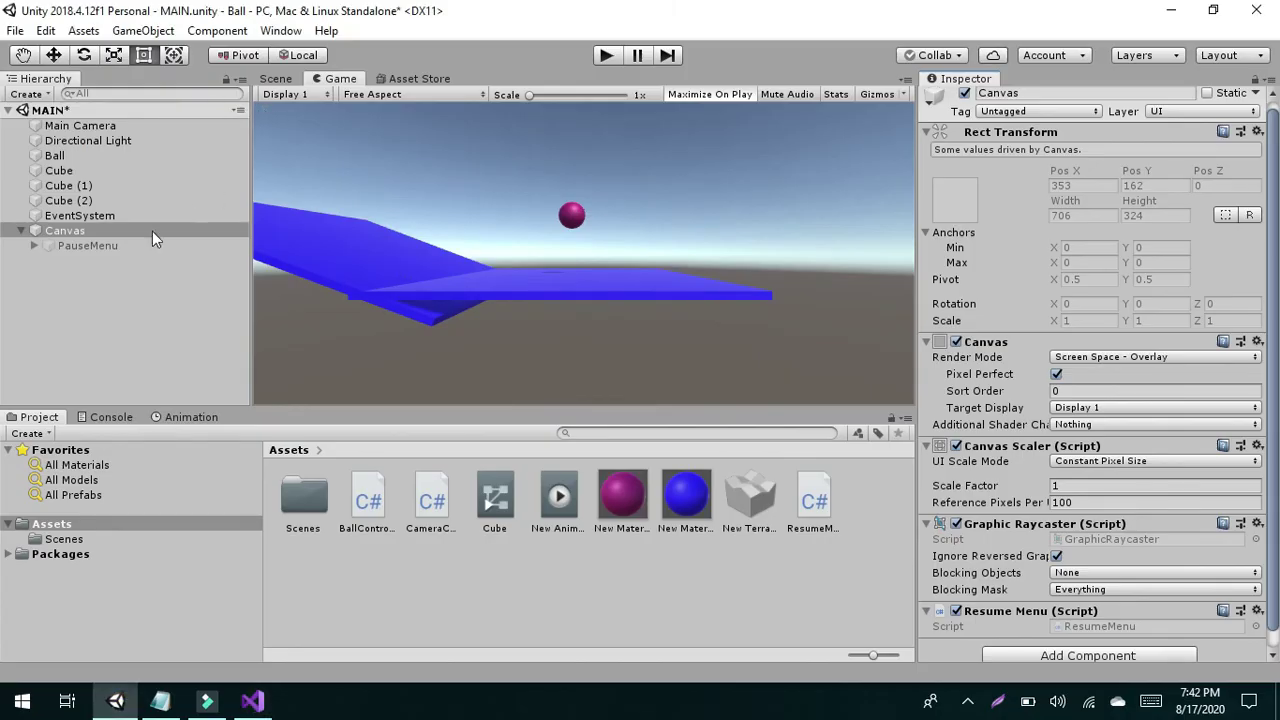
pyautogui.click(33, 246)
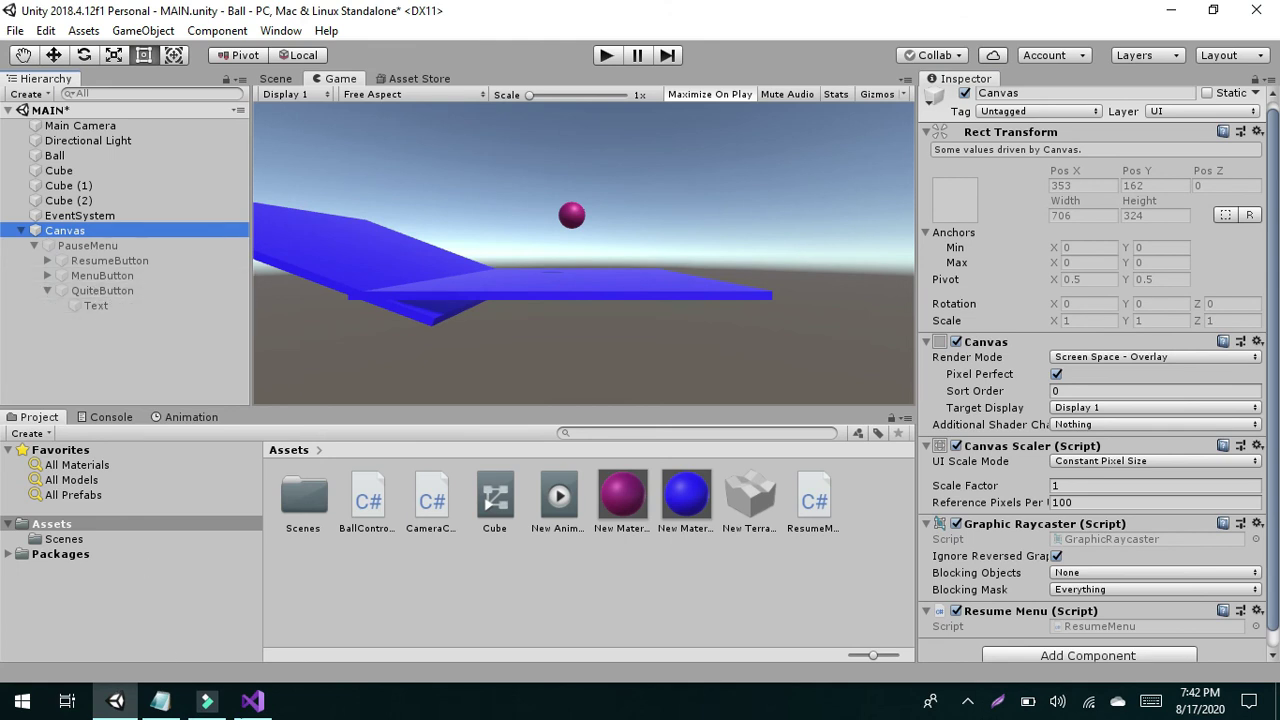
pyautogui.click(252, 700)
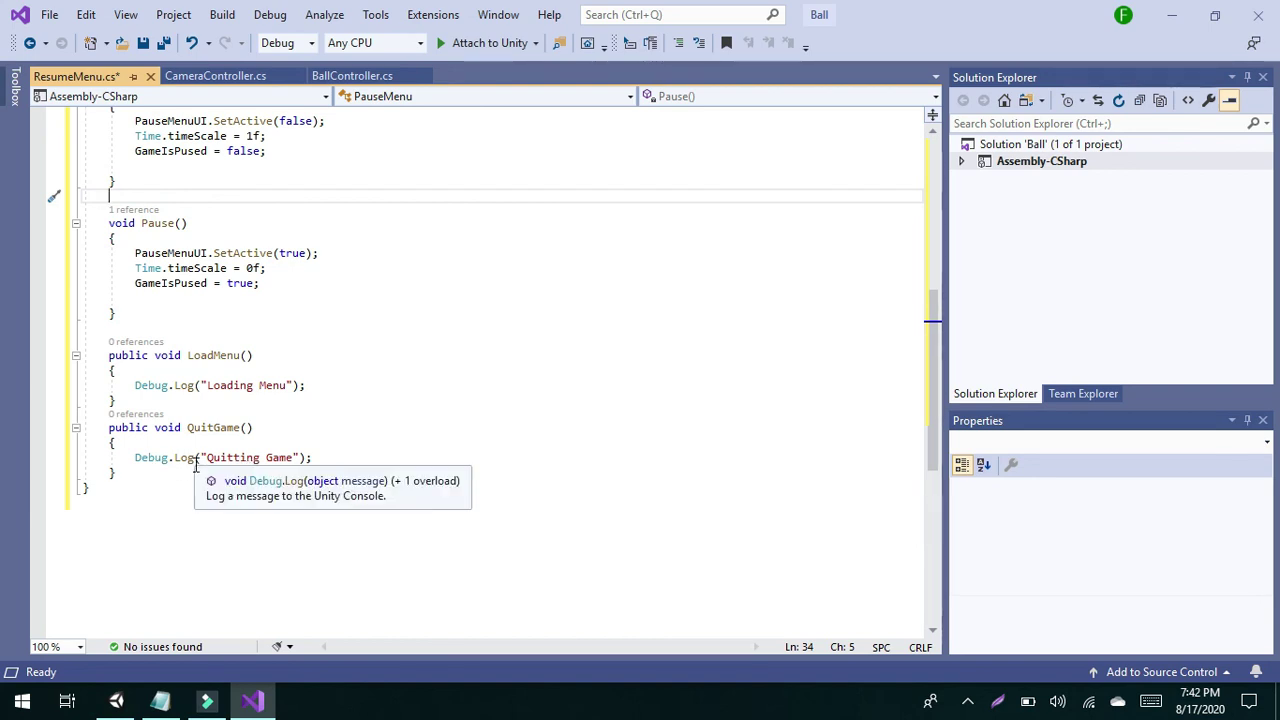
# - Review the Resume() and Pause() code once more and save the pause menu script
pyautogui.scroll(6, 270, 380)
pyautogui.scroll(-1, 270, 380)
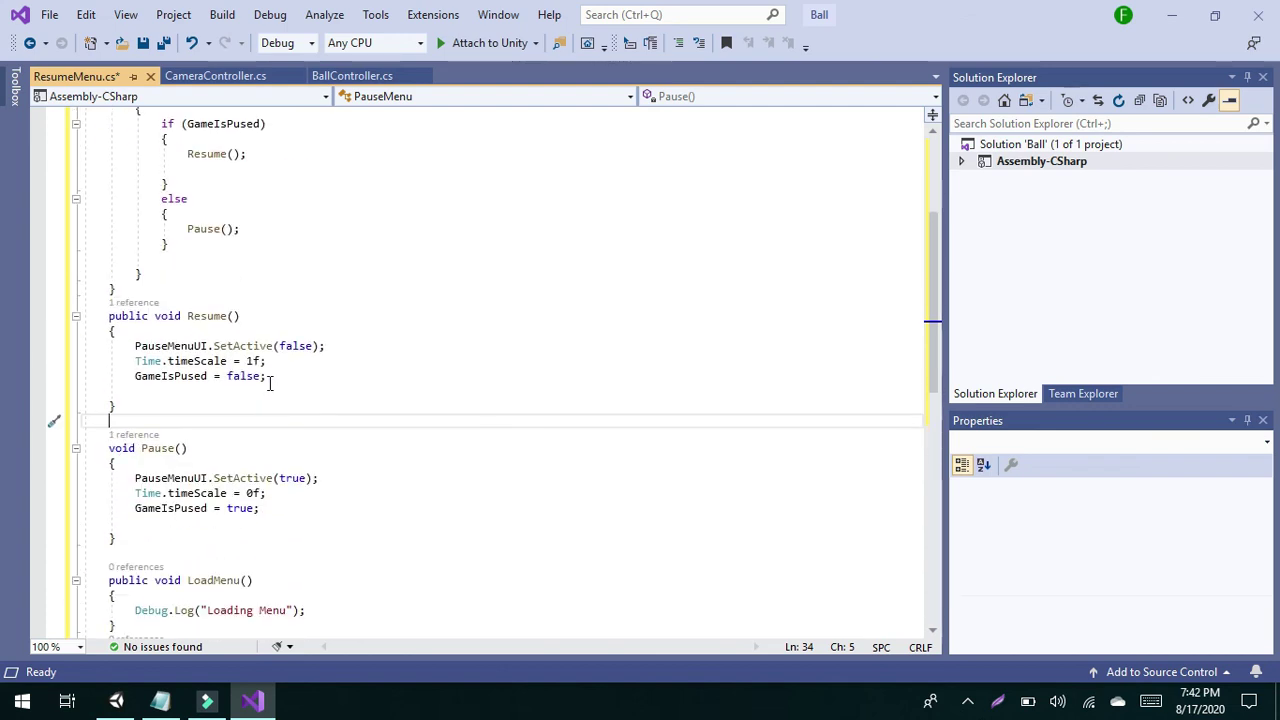
pyautogui.hotkey('ctrl', 's')
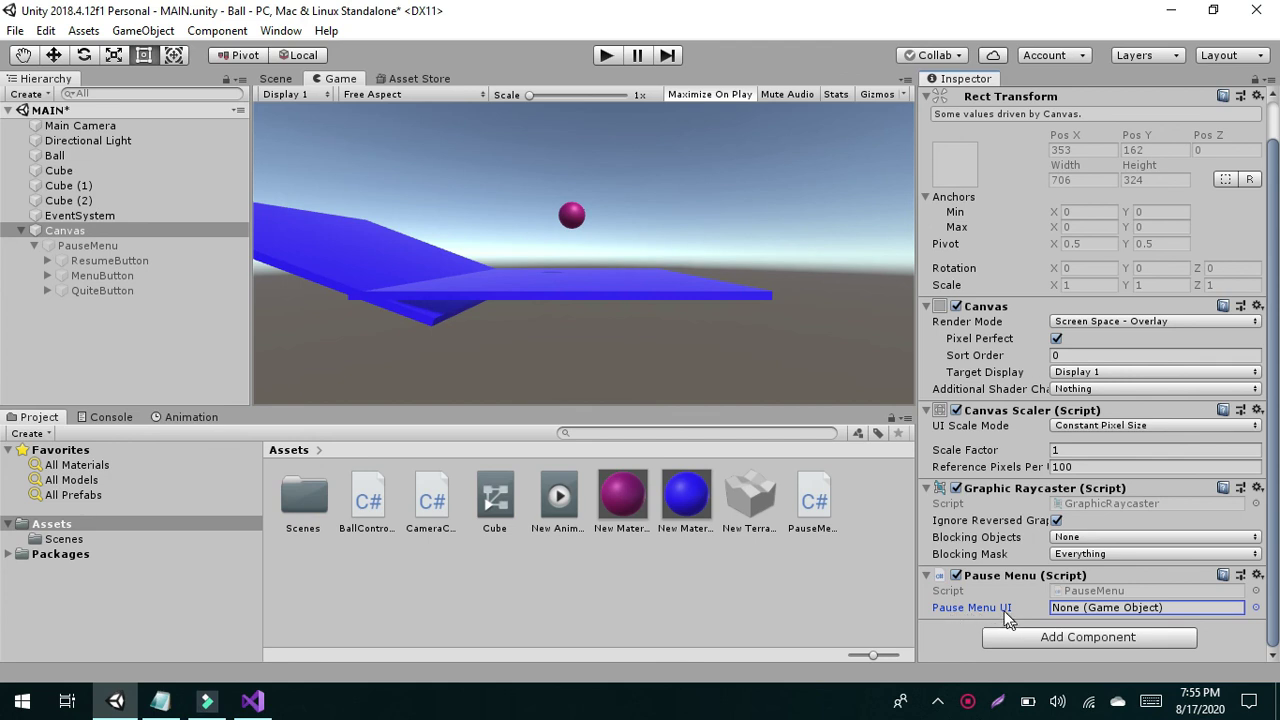
# - In Unity, assign the PauseMenu object to the Pause Menu UI slot of the Canvas's Pause Menu script
pyautogui.click(84, 247)
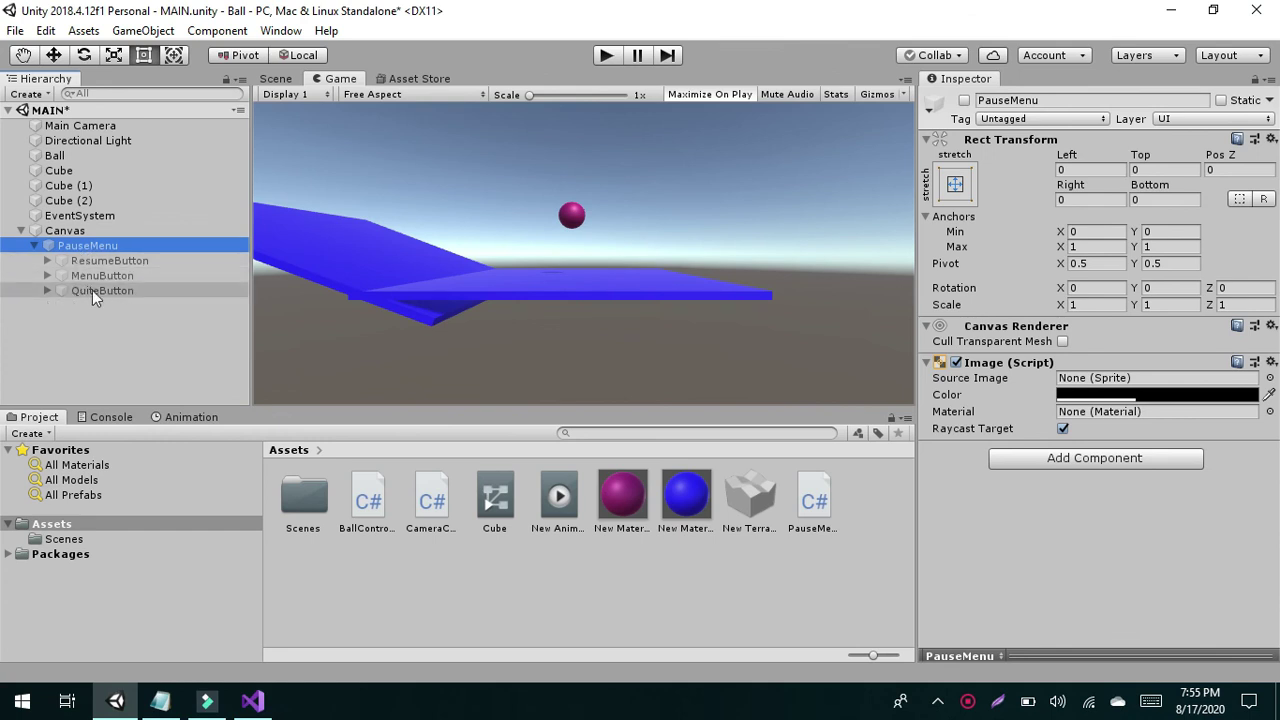
pyautogui.click(63, 231)
pyautogui.scroll(-1, 1111, 540)
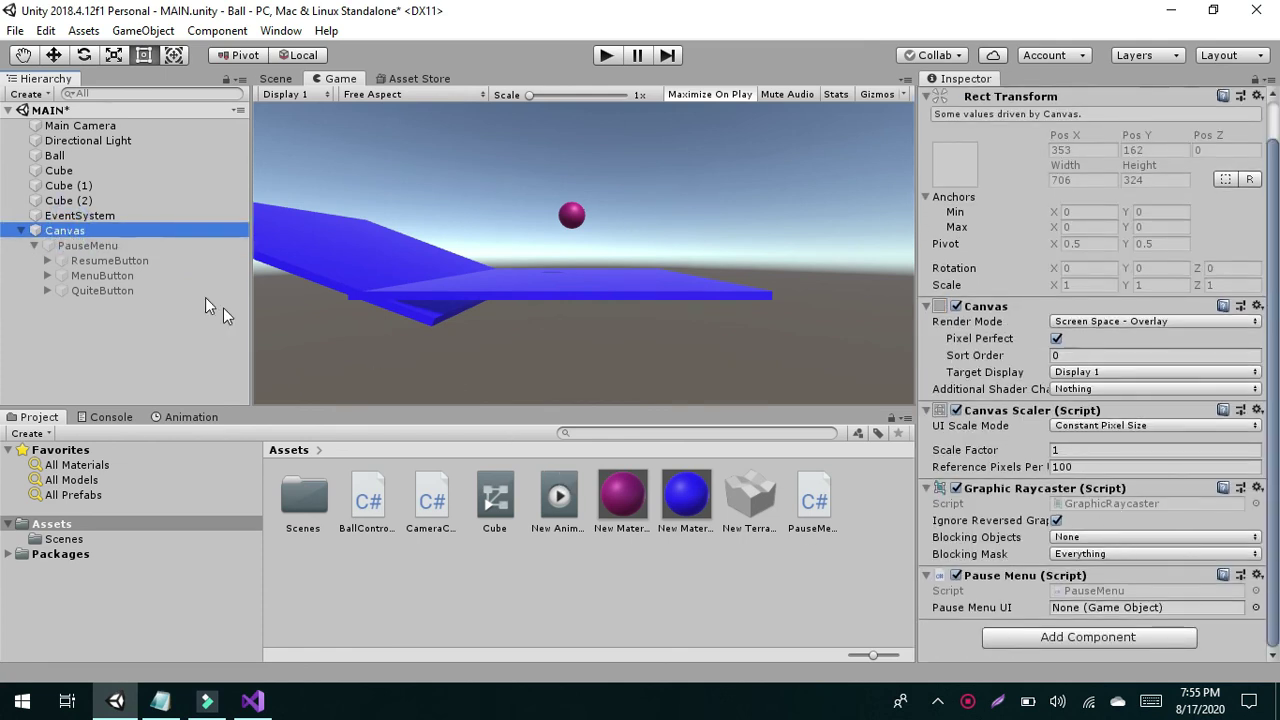
pyautogui.moveTo(73, 252); pyautogui.dragTo(1069, 612)
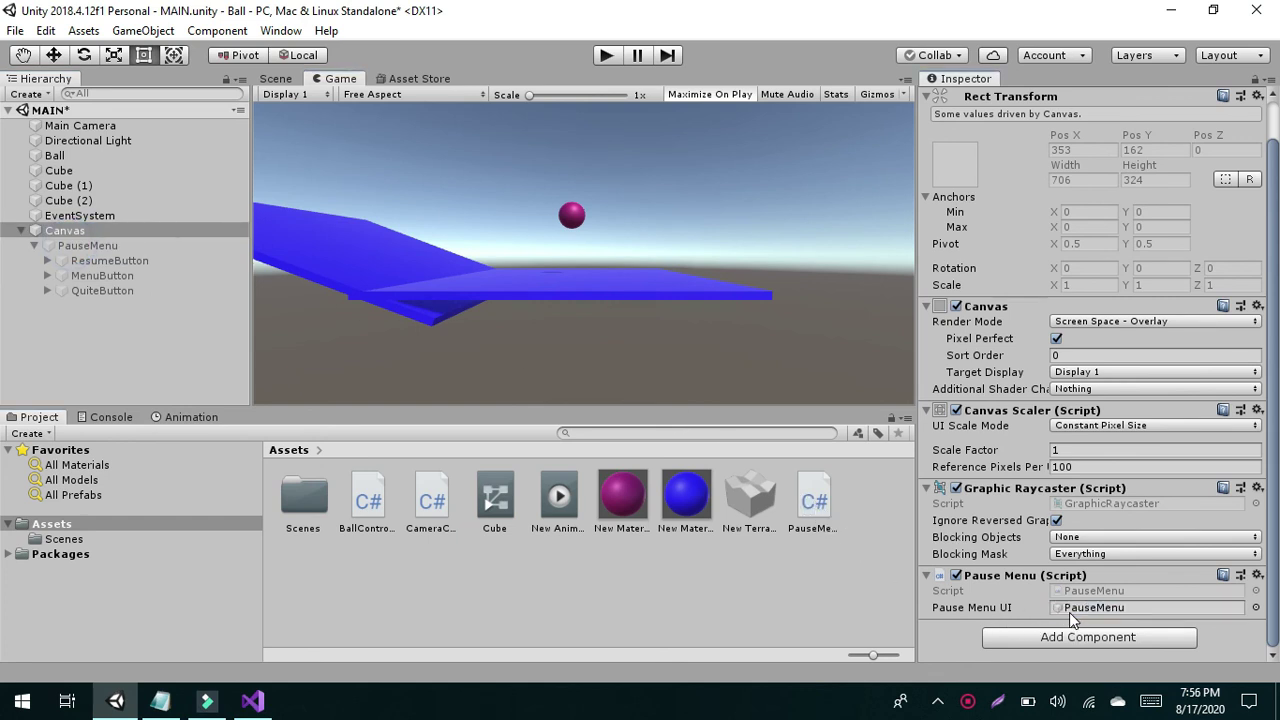
# - Run the game, bring up the pause menu and try its Quit and Menu buttons
pyautogui.click(604, 58)
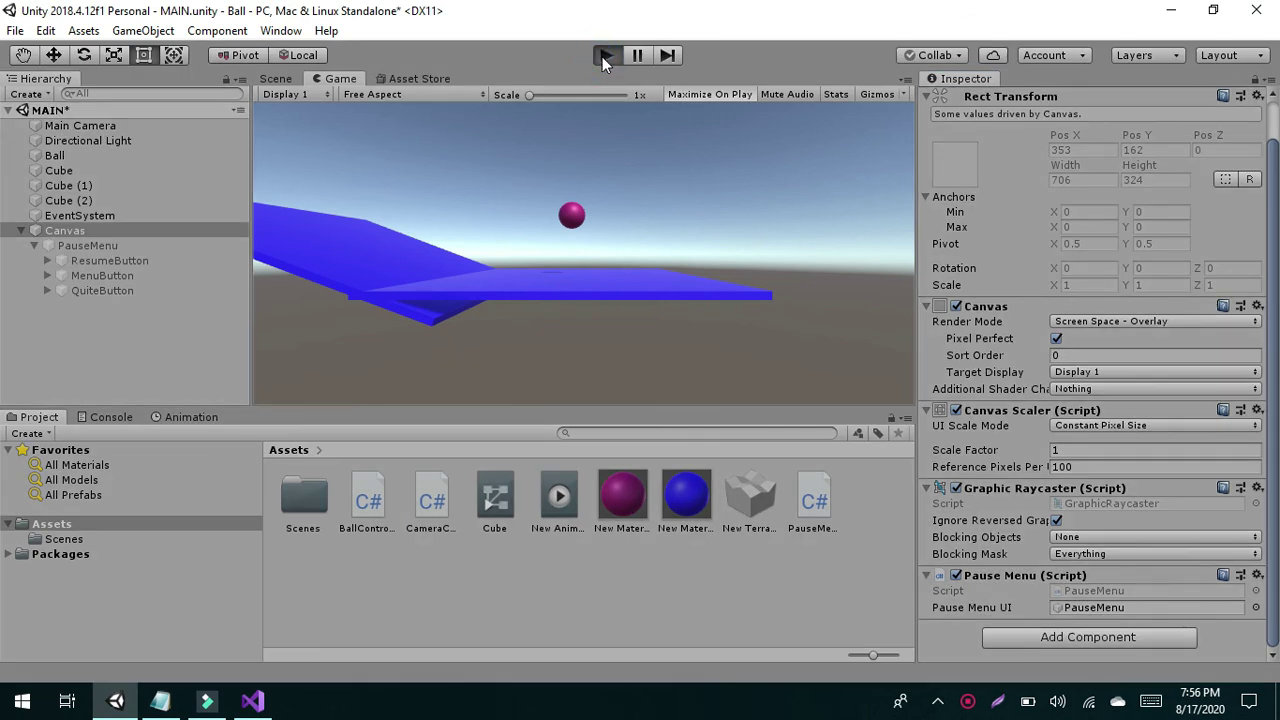
pyautogui.click(604, 58)
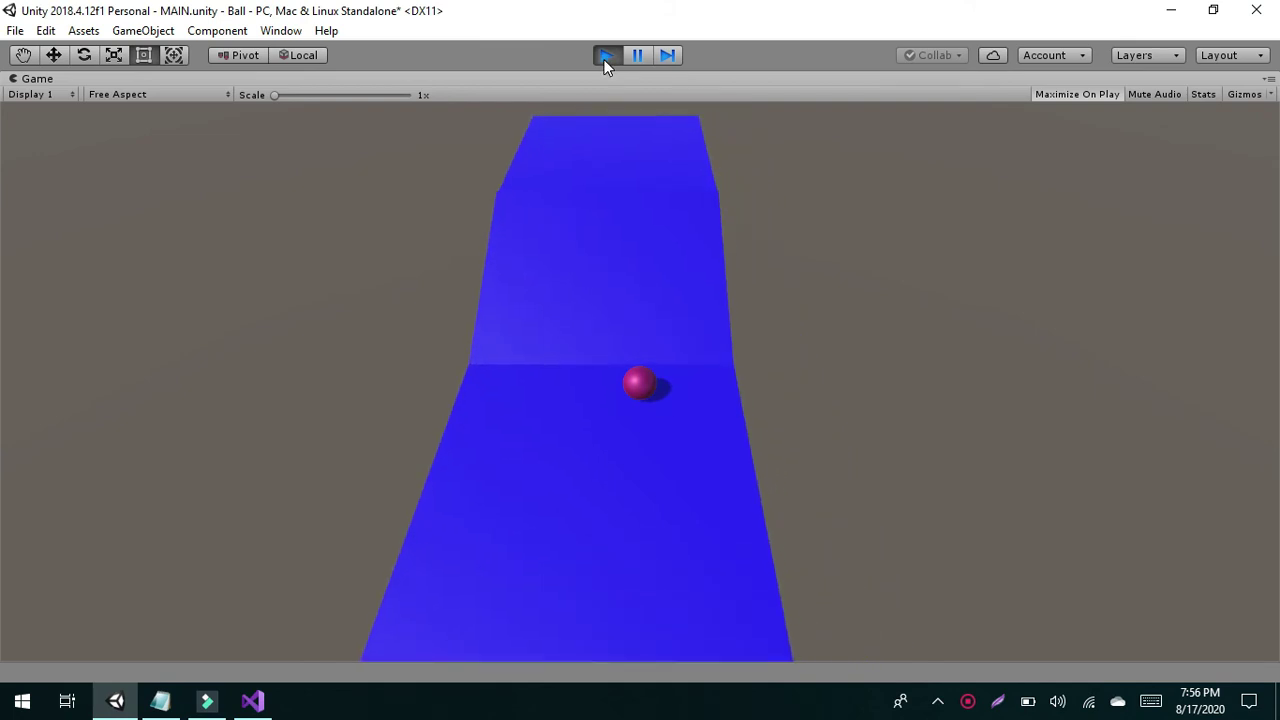
pyautogui.press('Escape')
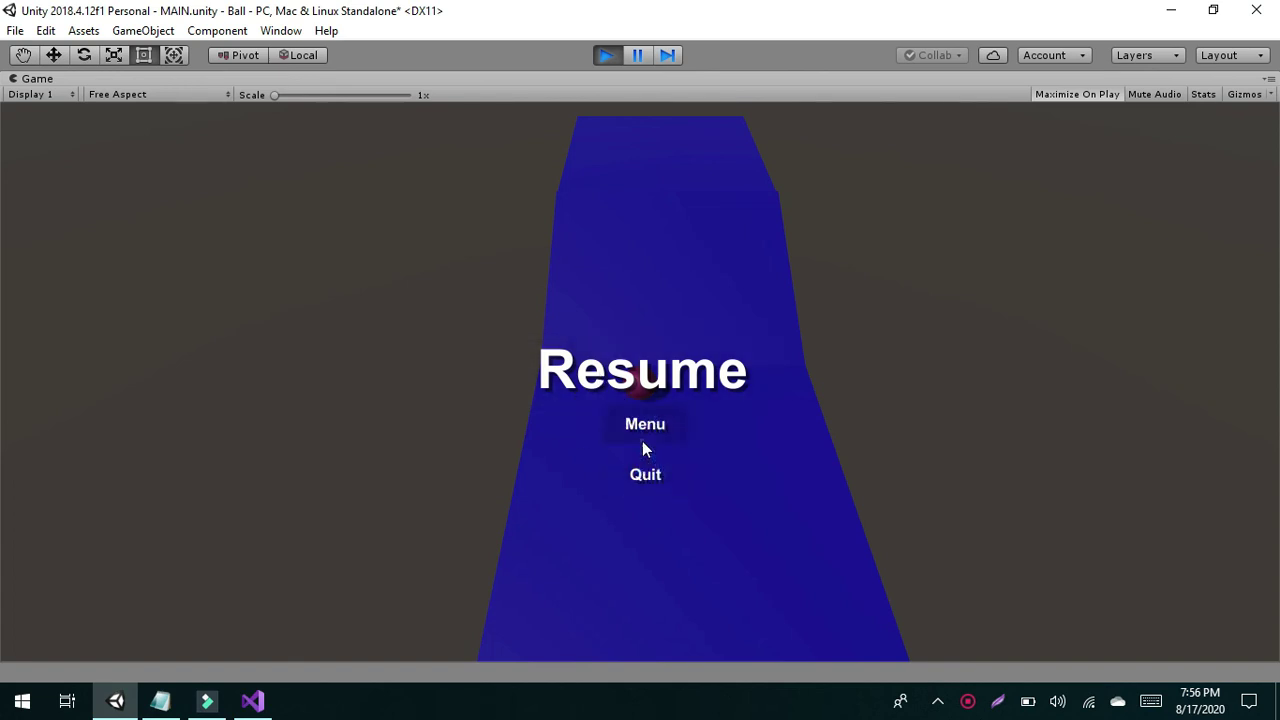
pyautogui.click(646, 474)
pyautogui.click(645, 470)
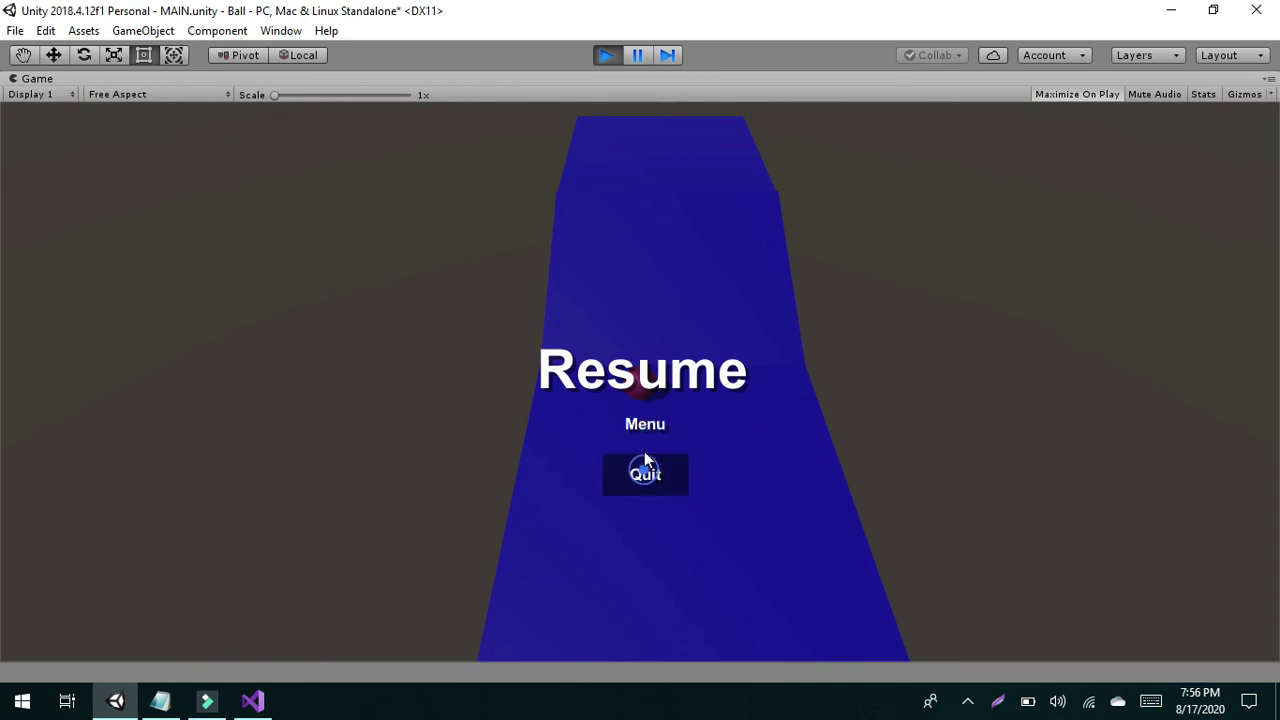
pyautogui.click(636, 430)
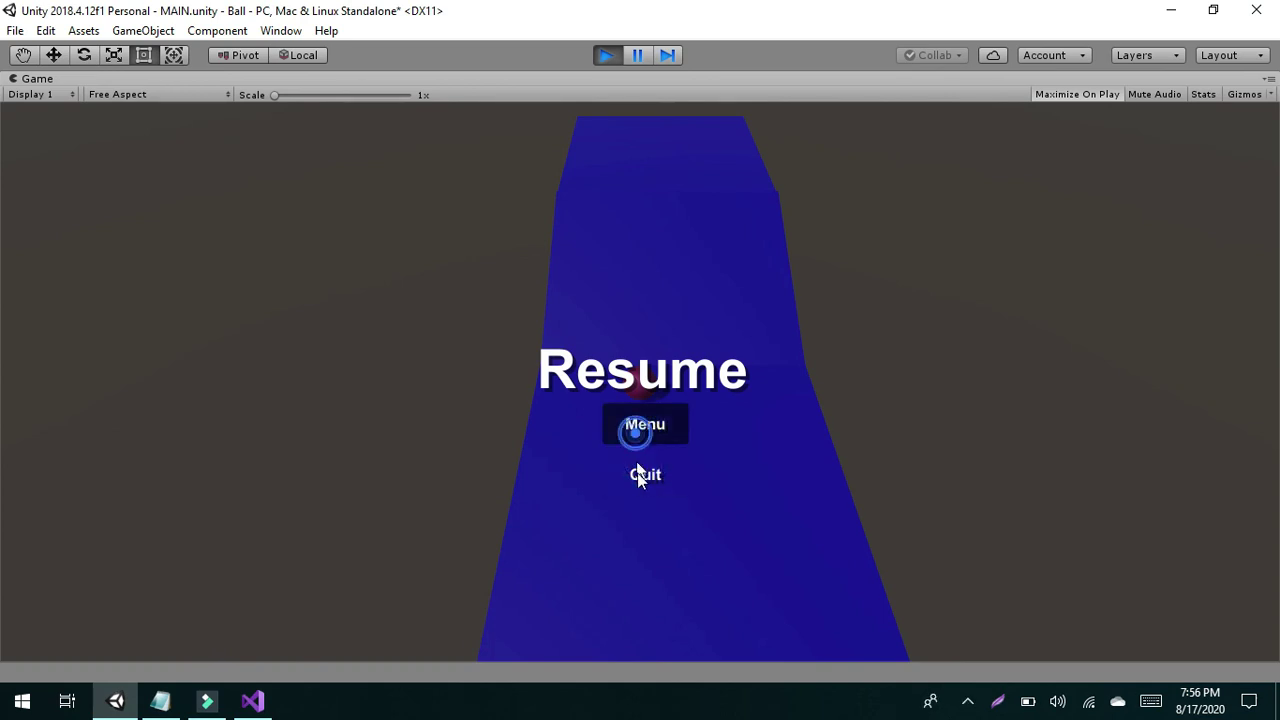
# - Try the pause menu's Quit, Menu and Resume buttons in the running game, and stop play mode
pyautogui.click(640, 474)
pyautogui.click(643, 430)
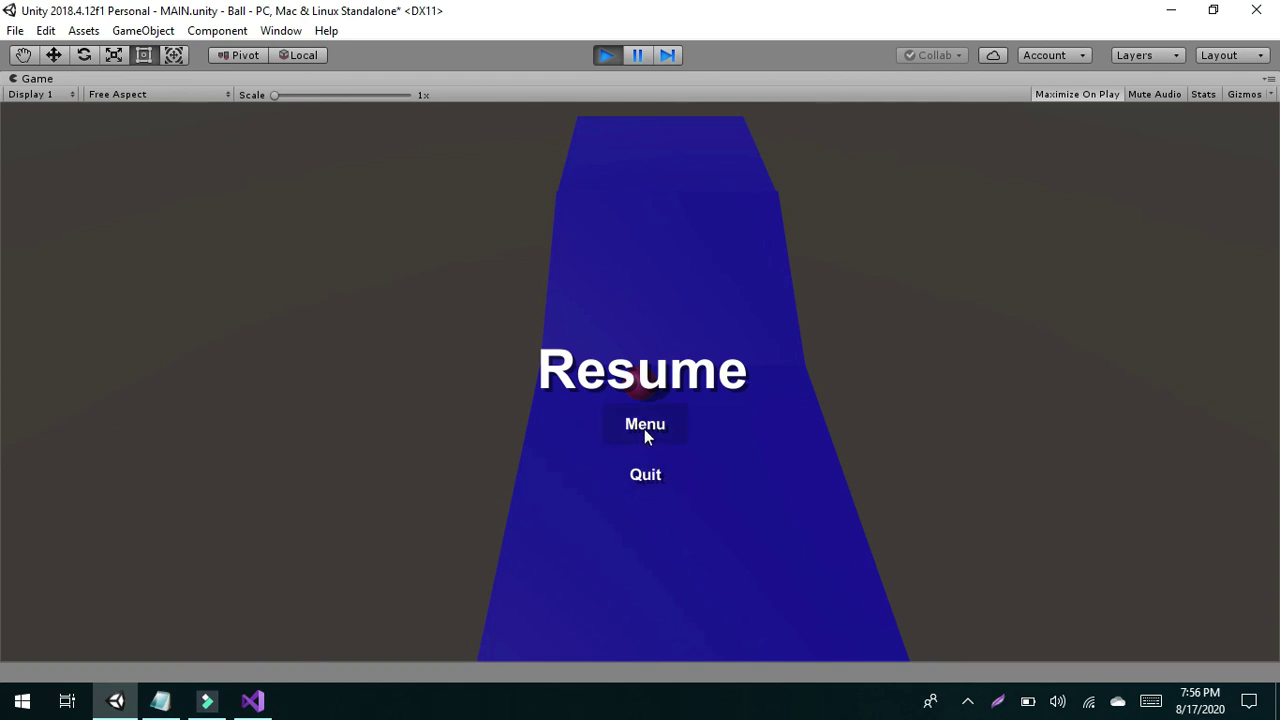
pyautogui.click(643, 428)
pyautogui.click(634, 378)
pyautogui.click(608, 58)
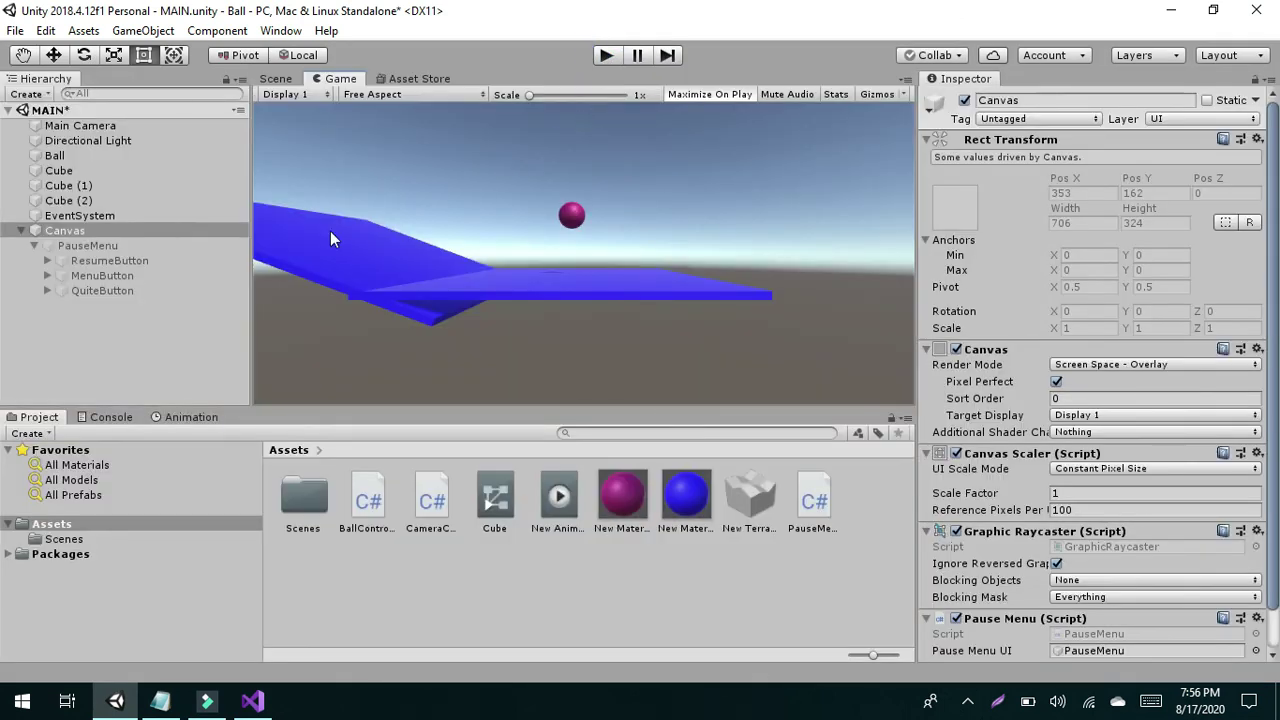
# - Add an On Click event to ResumeButton that uses the Canvas object and calls PauseMenu.Resume
pyautogui.click(110, 262)
pyautogui.scroll(-5, 1022, 512)
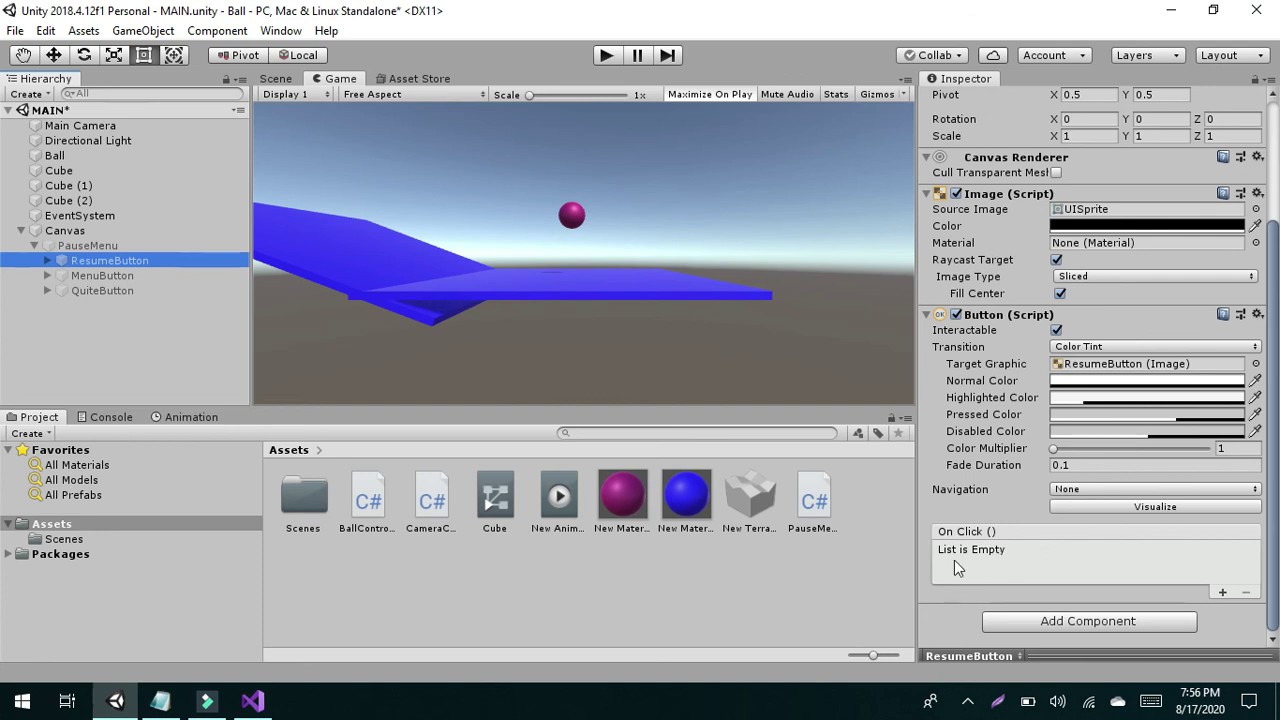
pyautogui.click(1222, 592)
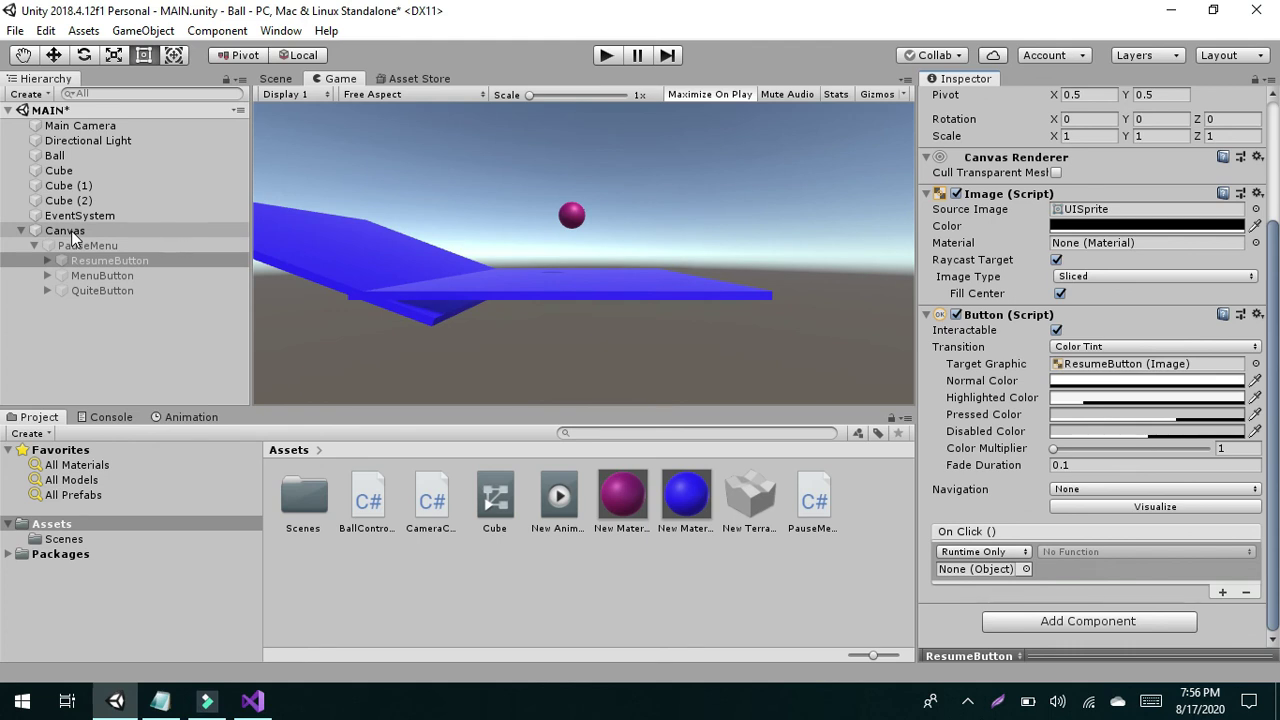
pyautogui.moveTo(71, 230); pyautogui.dragTo(960, 573)
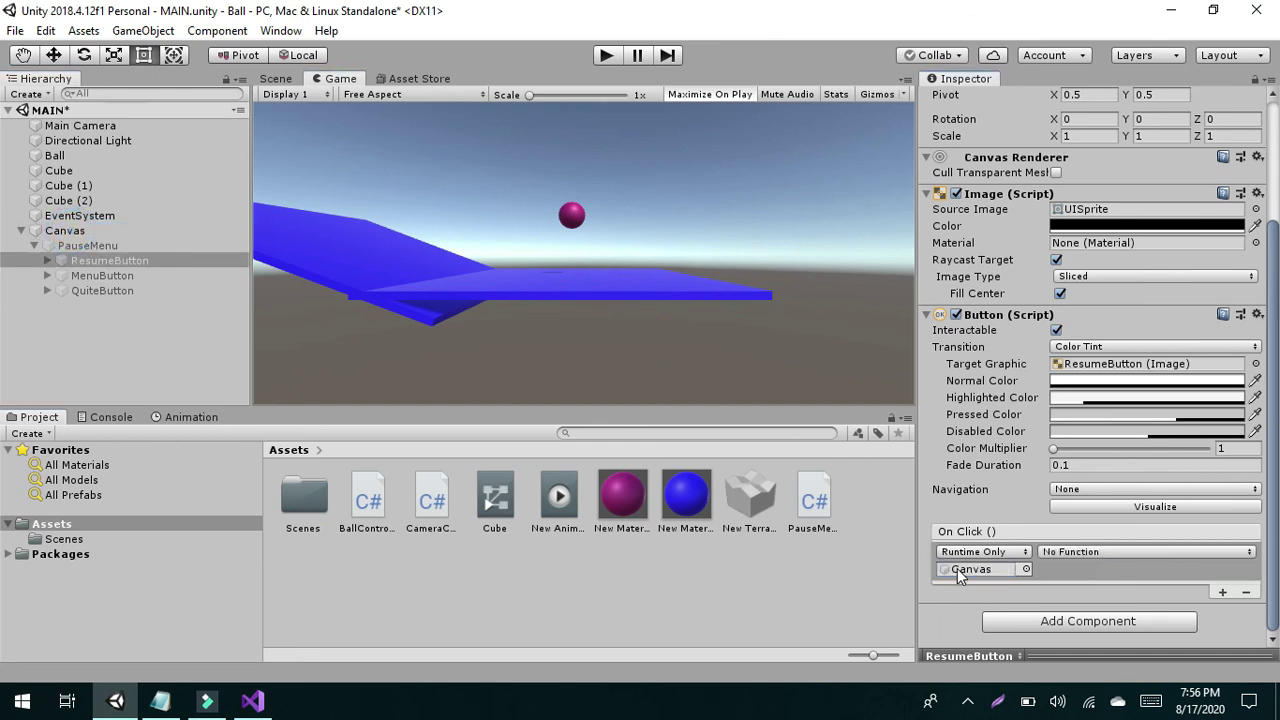
pyautogui.click(1123, 558)
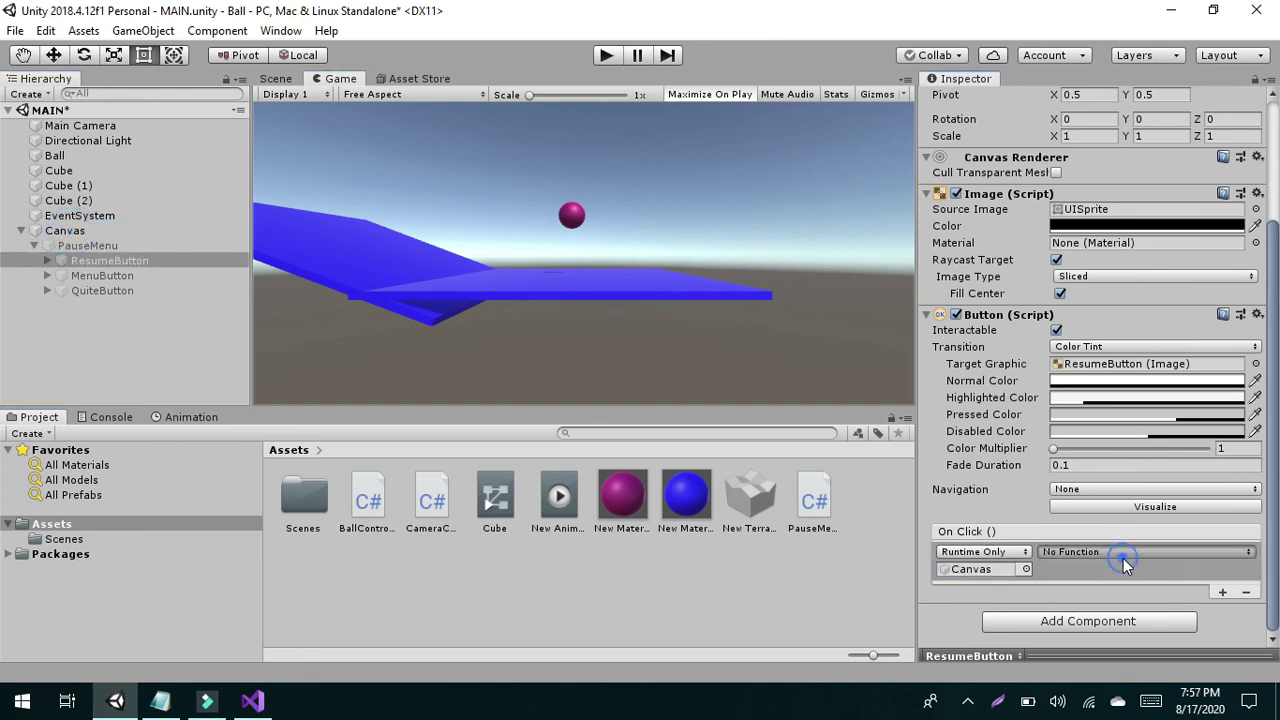
pyautogui.moveTo(1121, 551)
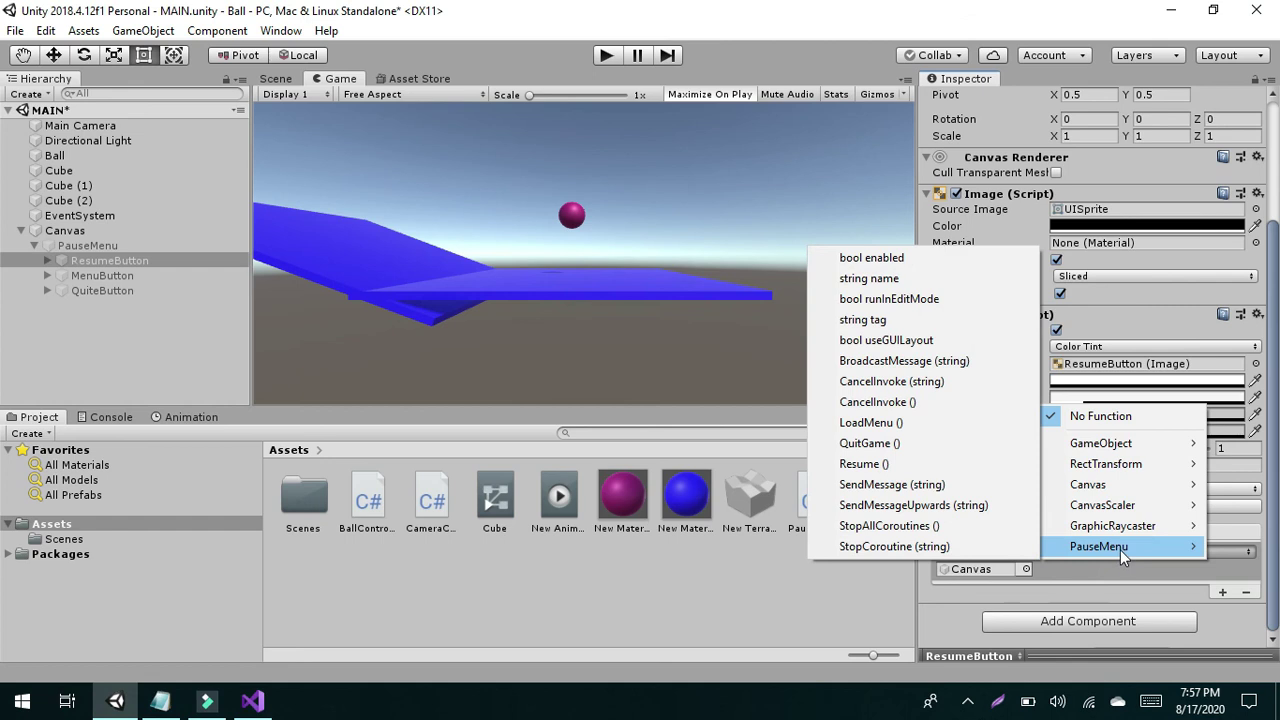
pyautogui.click(936, 466)
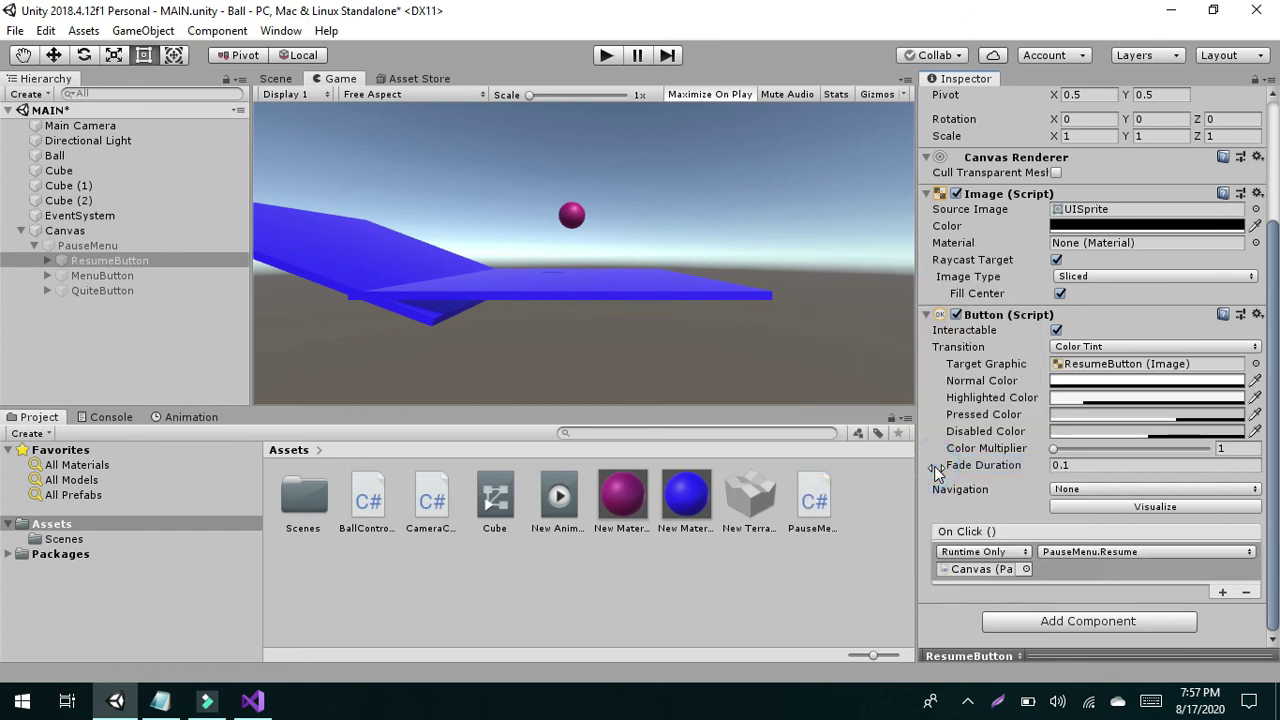
# - Give MenuButton an On Click event that uses the Canvas object and calls PauseMenu.LoadMenu
pyautogui.click(115, 278)
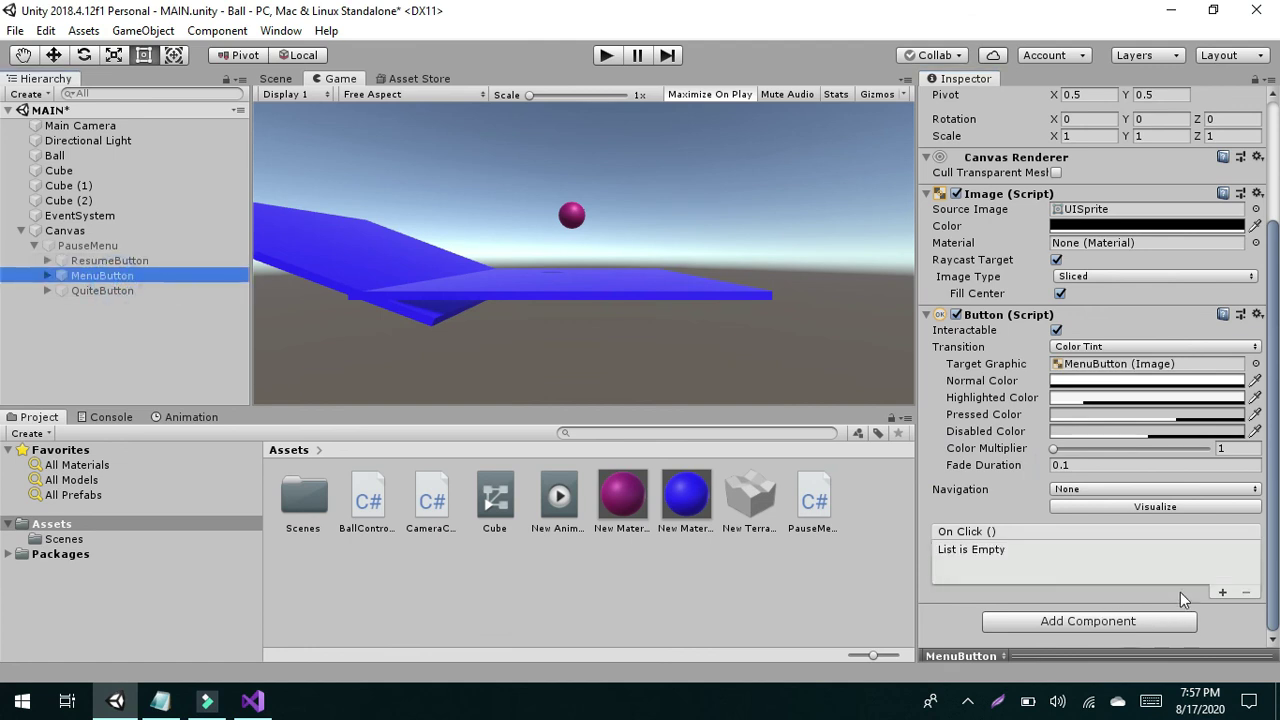
pyautogui.click(1221, 594)
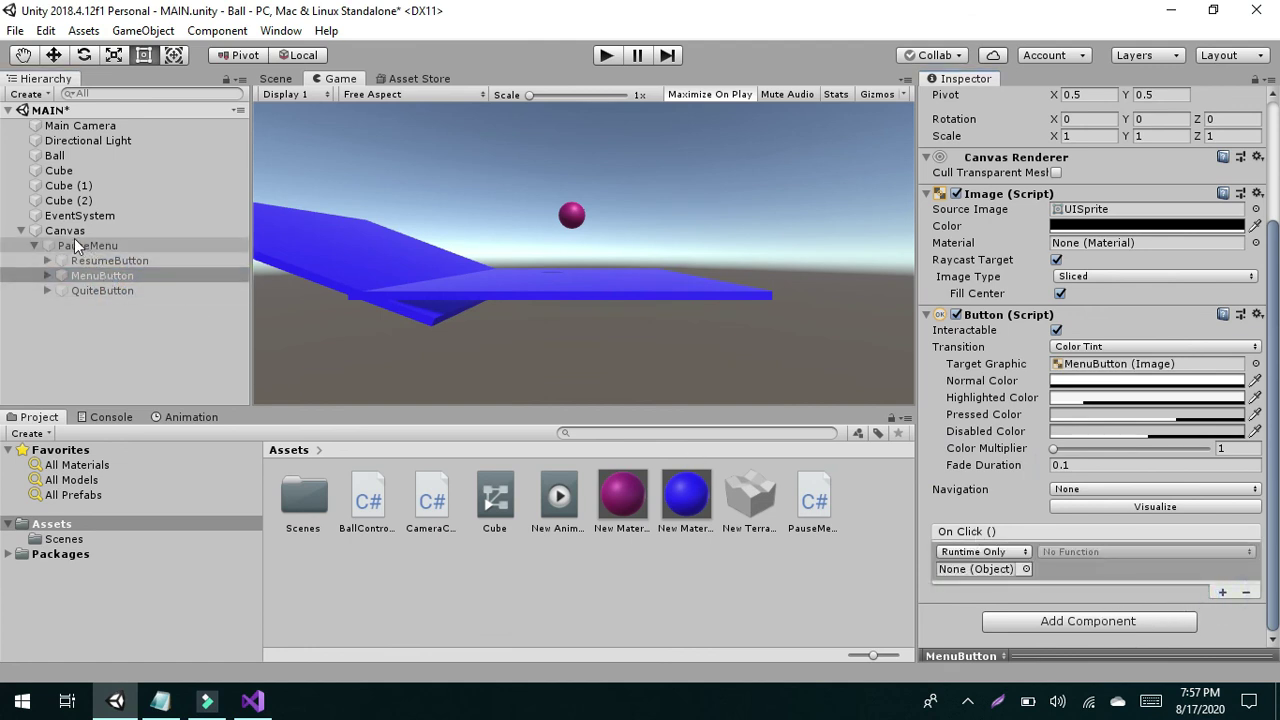
pyautogui.moveTo(74, 233); pyautogui.dragTo(986, 568)
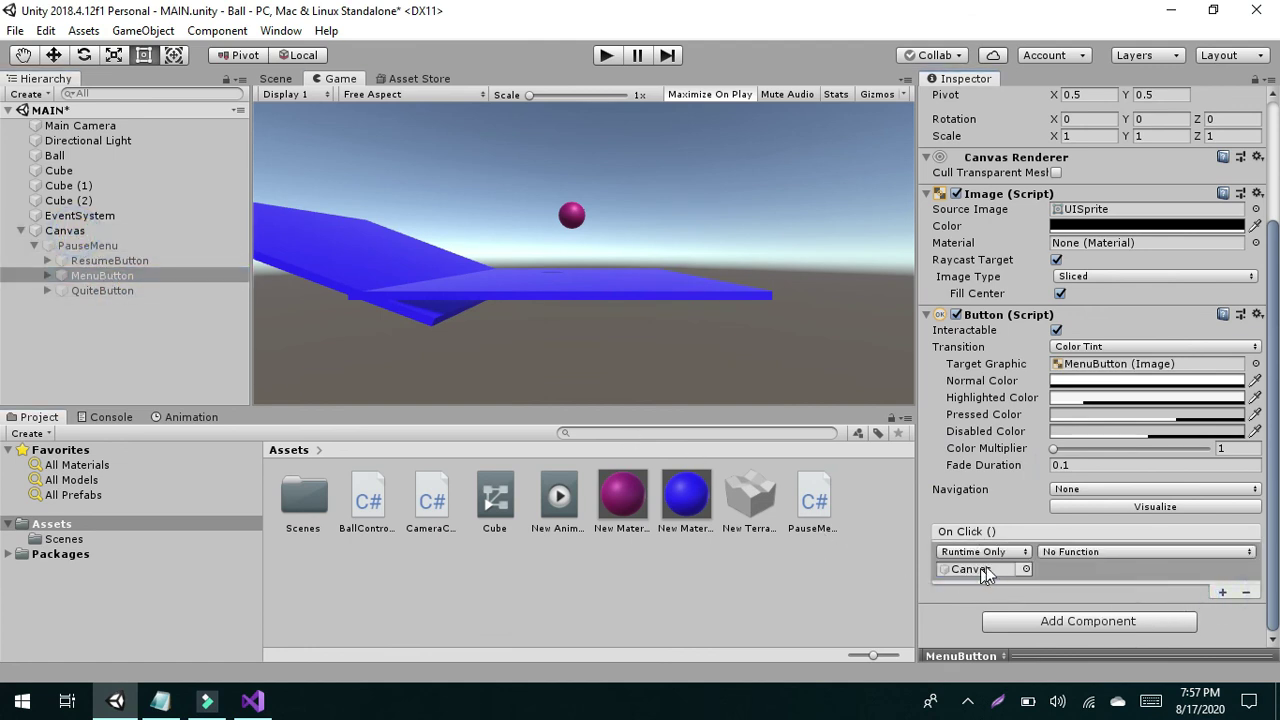
pyautogui.click(1076, 549)
pyautogui.moveTo(1076, 549)
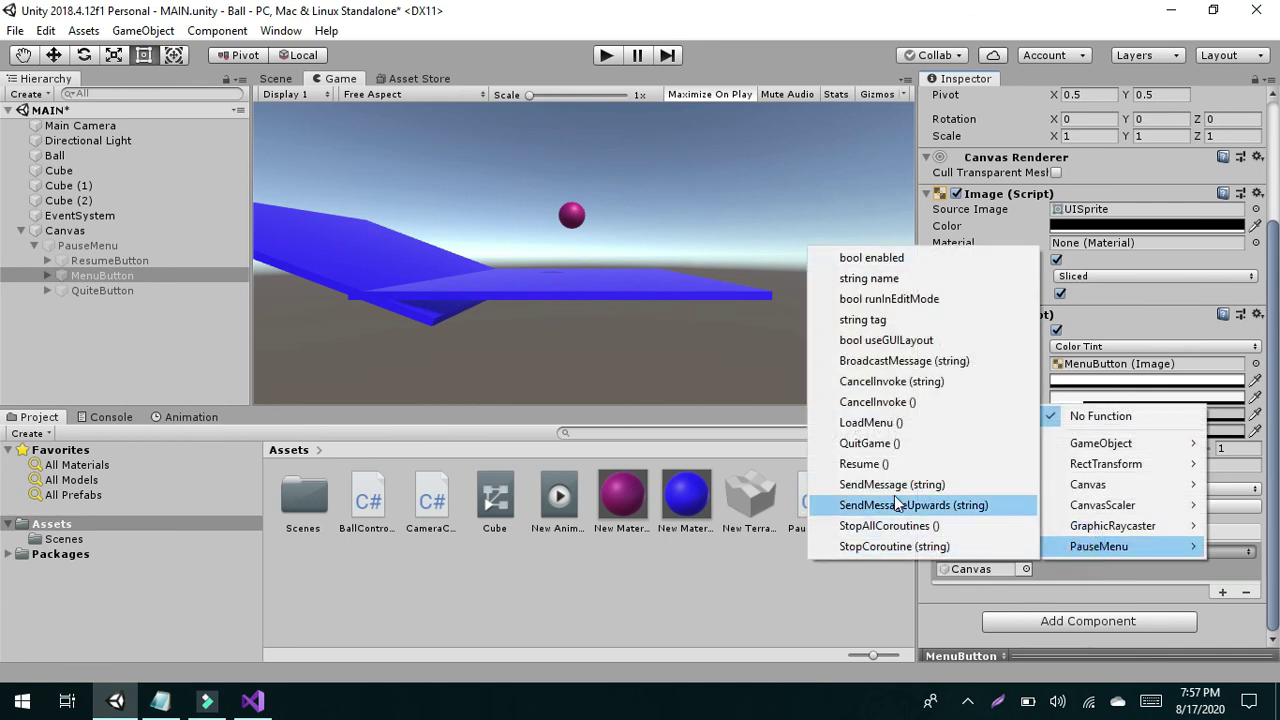
pyautogui.click(884, 423)
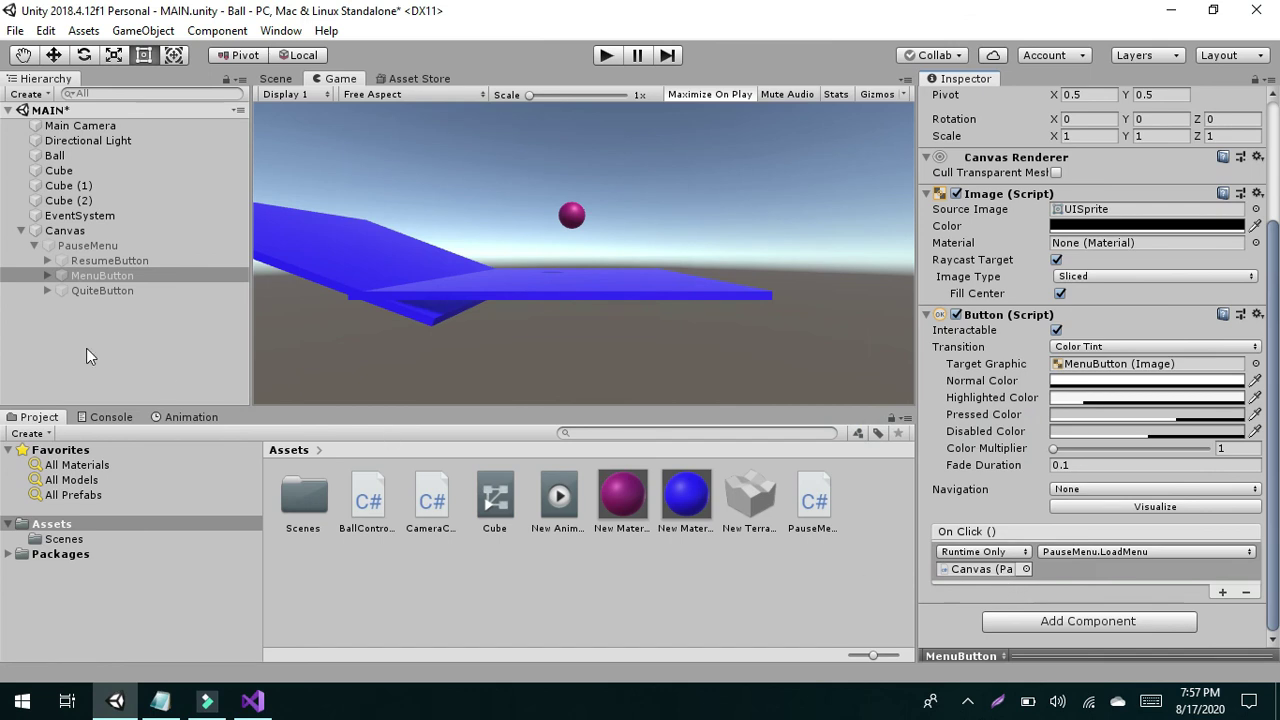
# - Give QuiteButton an On Click event that uses the Canvas object and calls PauseMenu.QuitGame
pyautogui.click(91, 292)
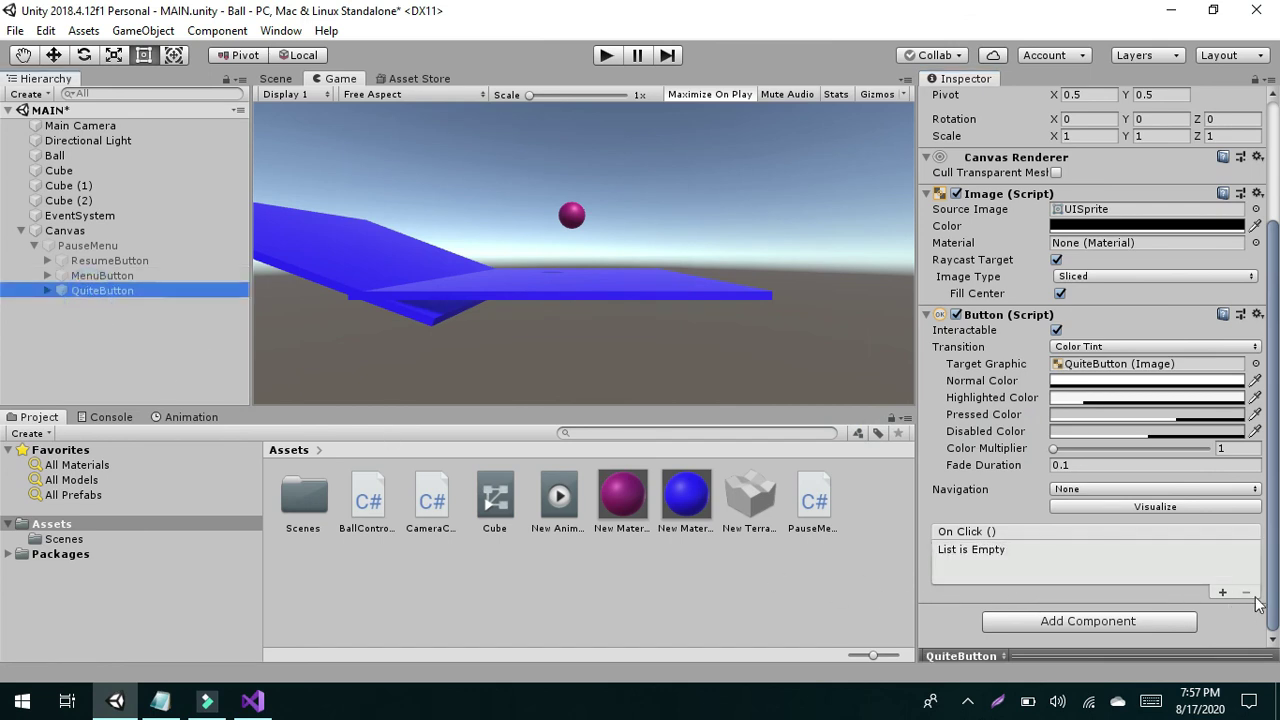
pyautogui.click(1222, 592)
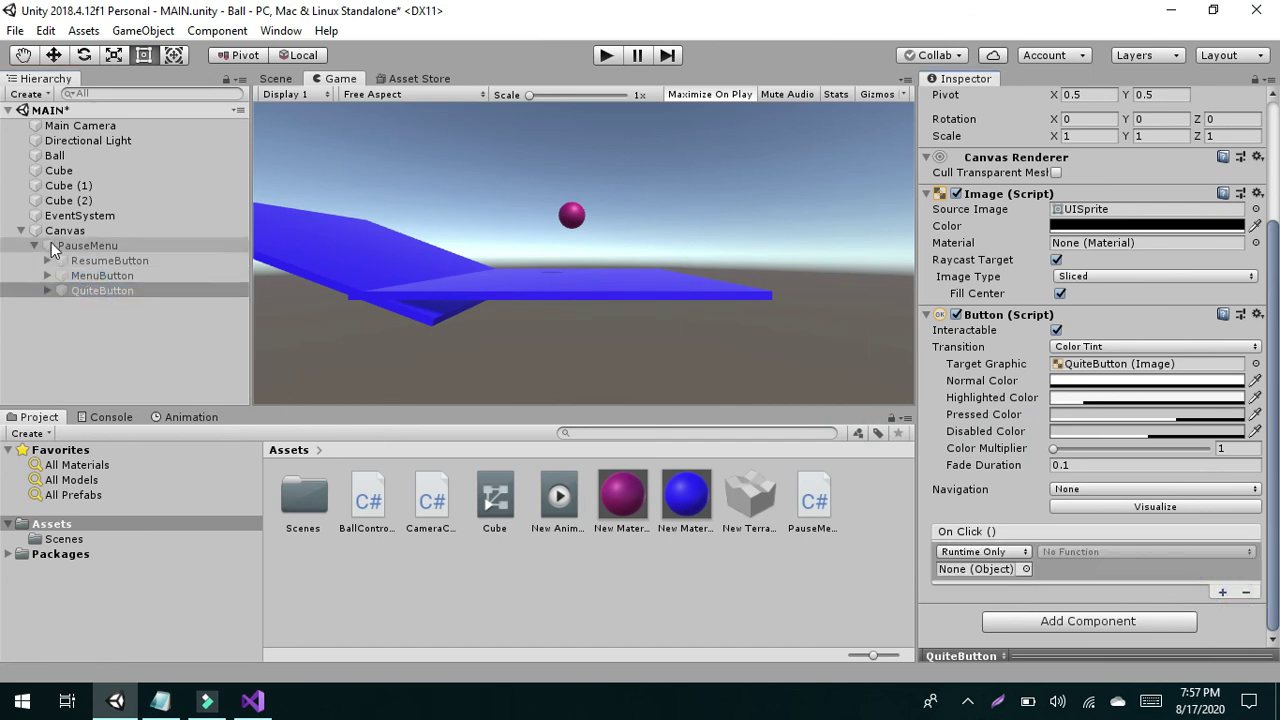
pyautogui.moveTo(58, 231); pyautogui.dragTo(968, 569)
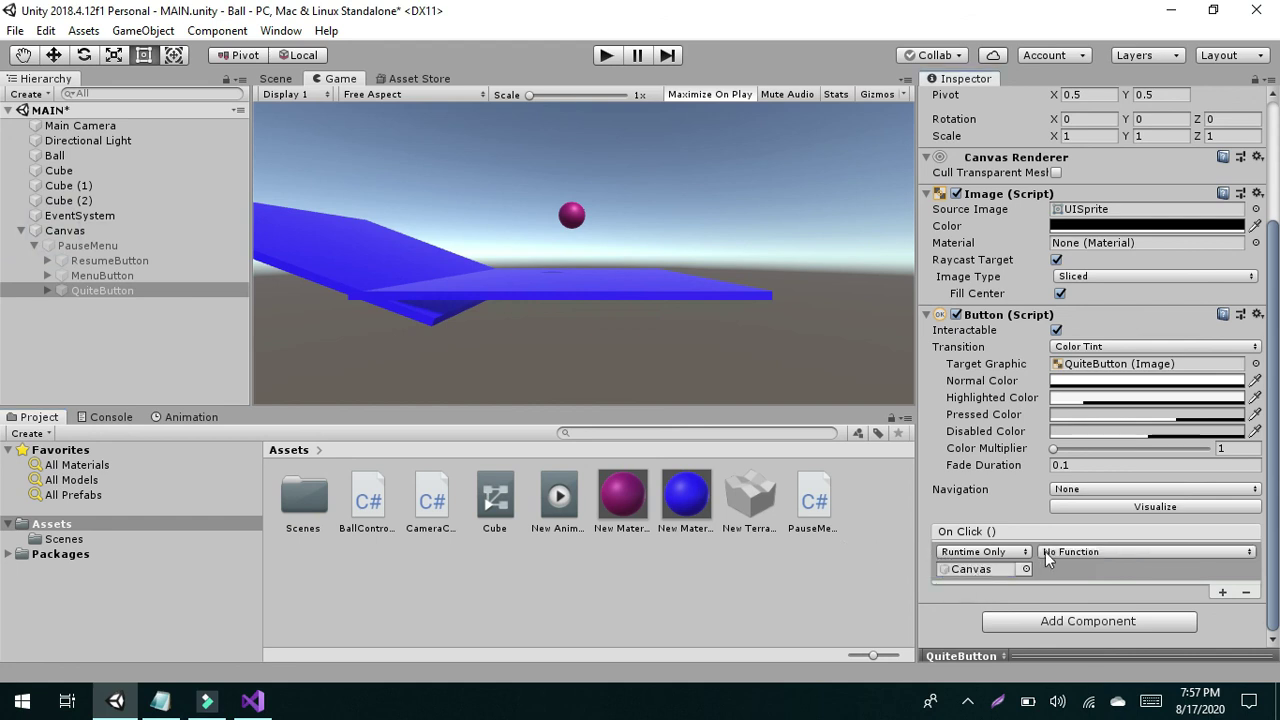
pyautogui.click(1060, 556)
pyautogui.moveTo(1062, 547)
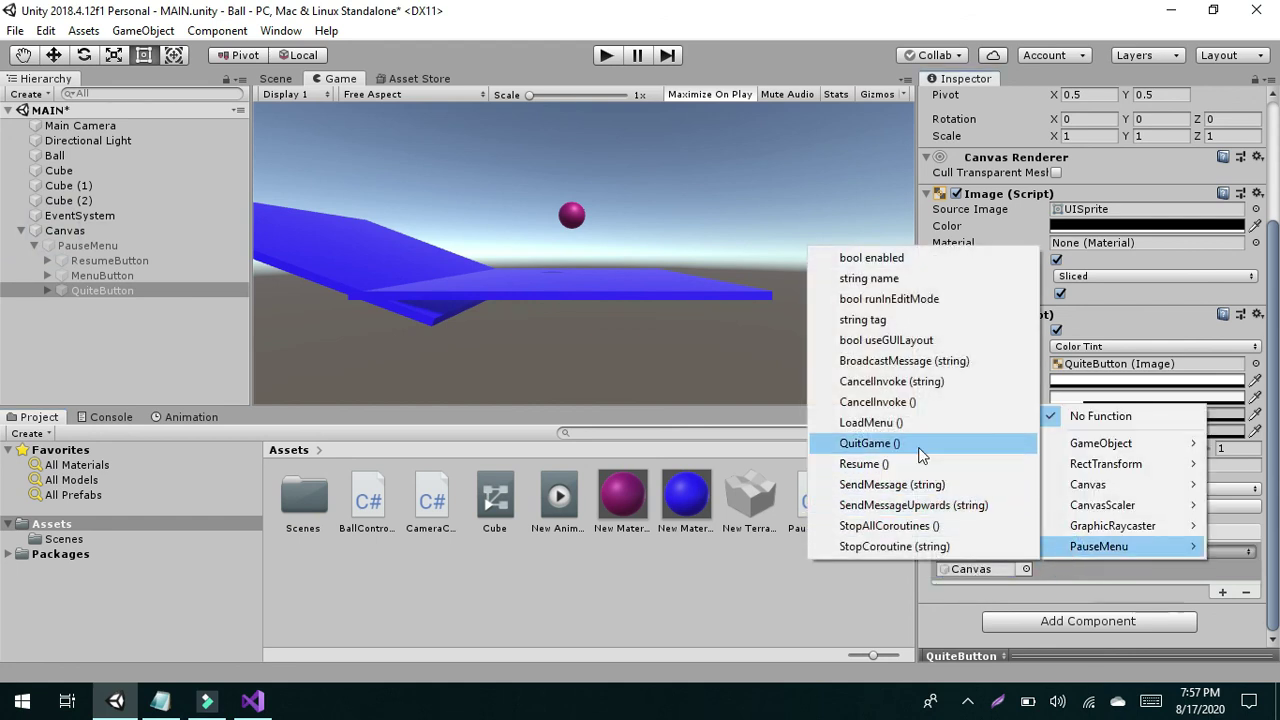
pyautogui.click(870, 443)
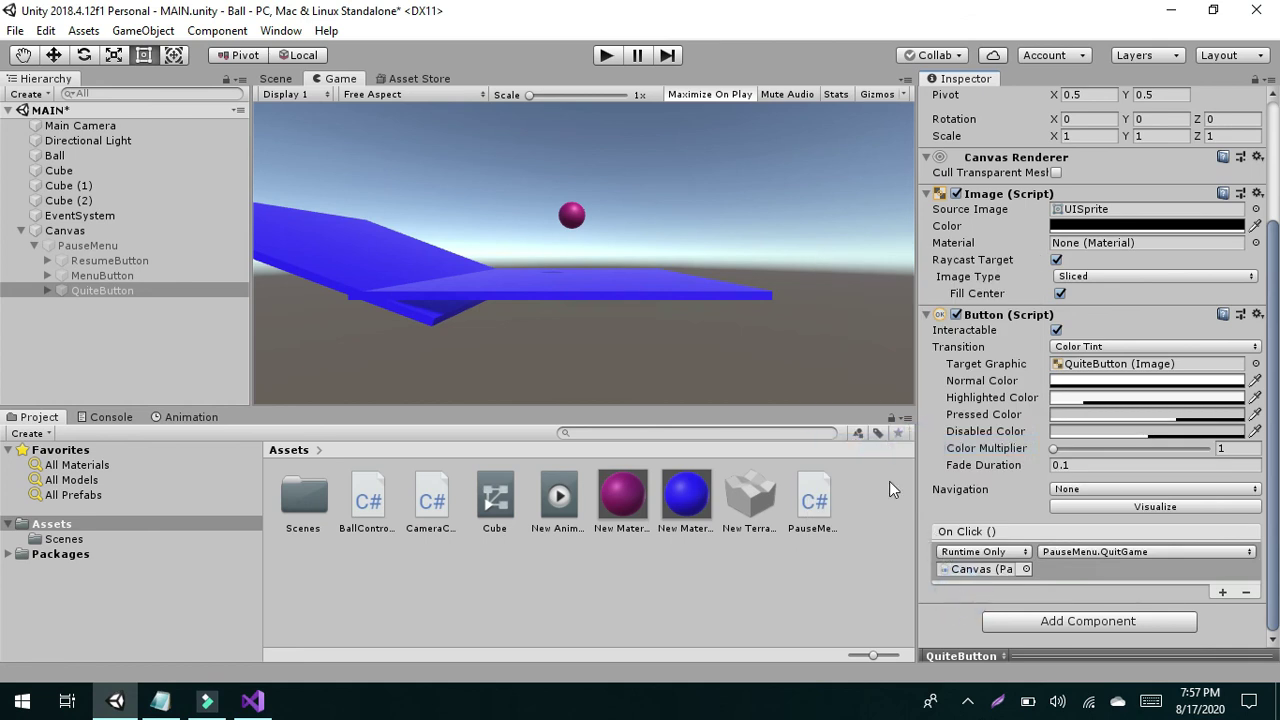
# - Run the game, bring up the pause menu and test its Resume button
pyautogui.click(607, 56)
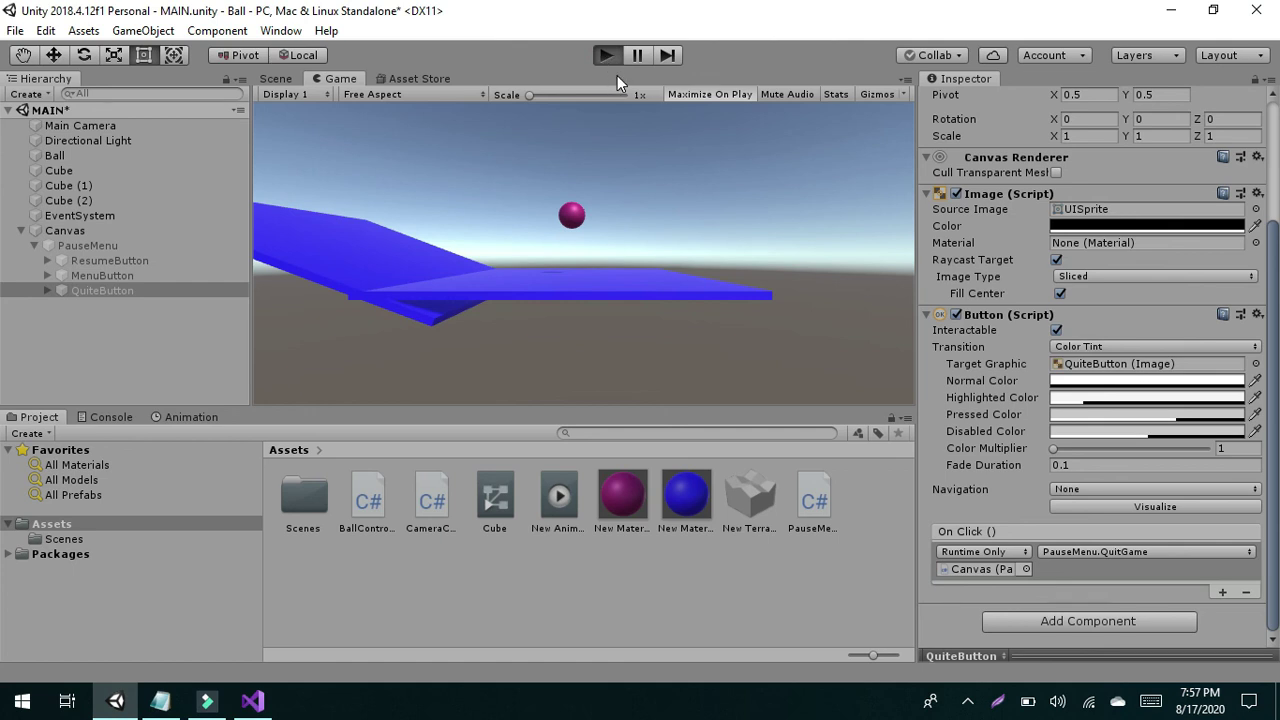
pyautogui.click(610, 58)
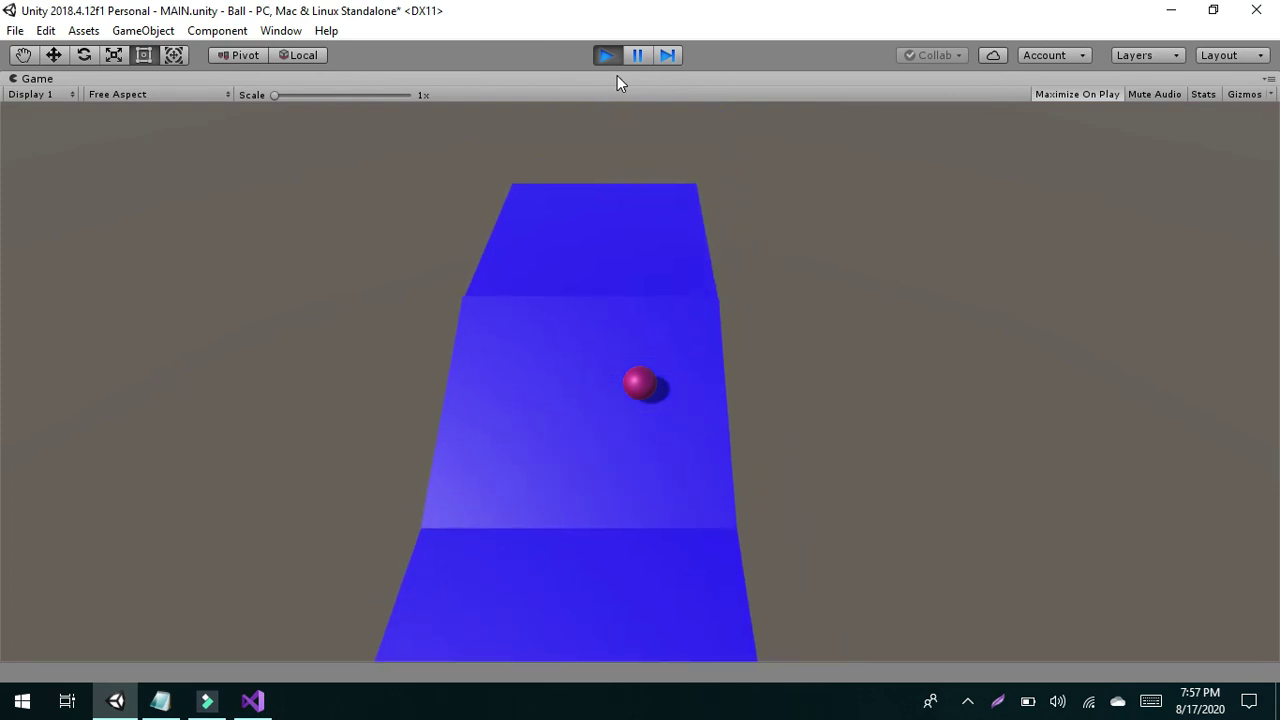
pyautogui.press('Escape')
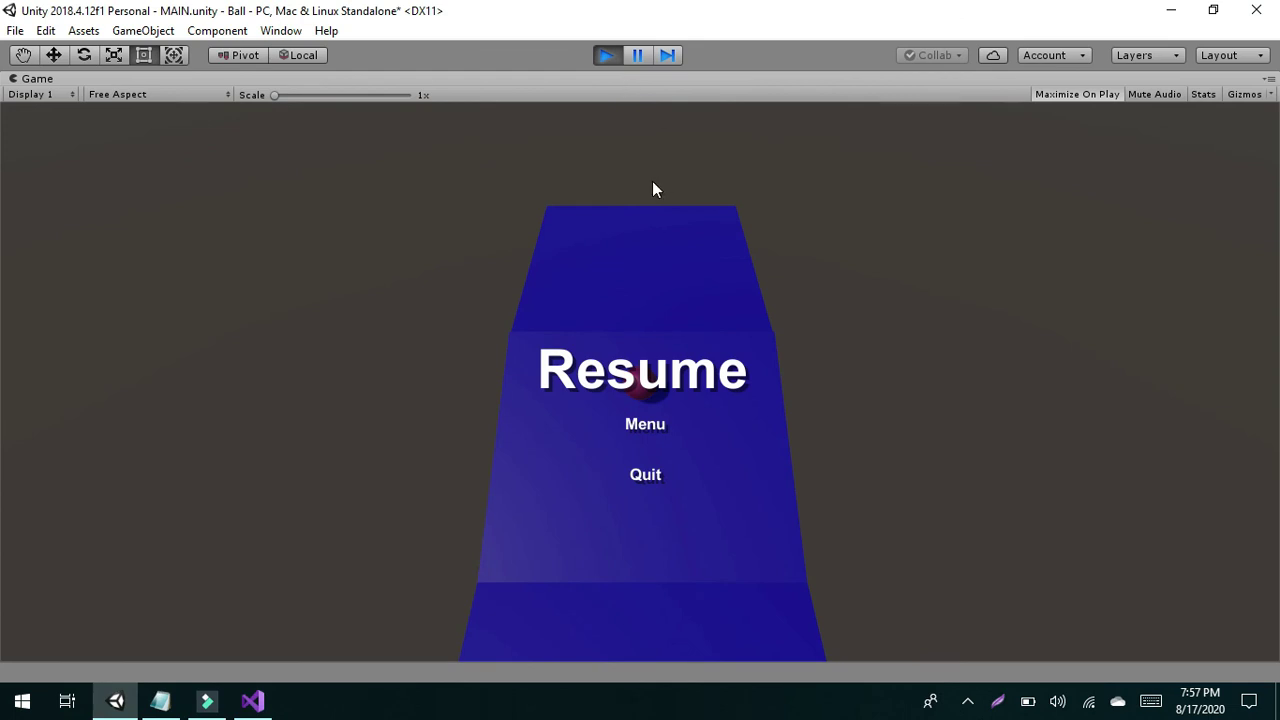
pyautogui.click(640, 385)
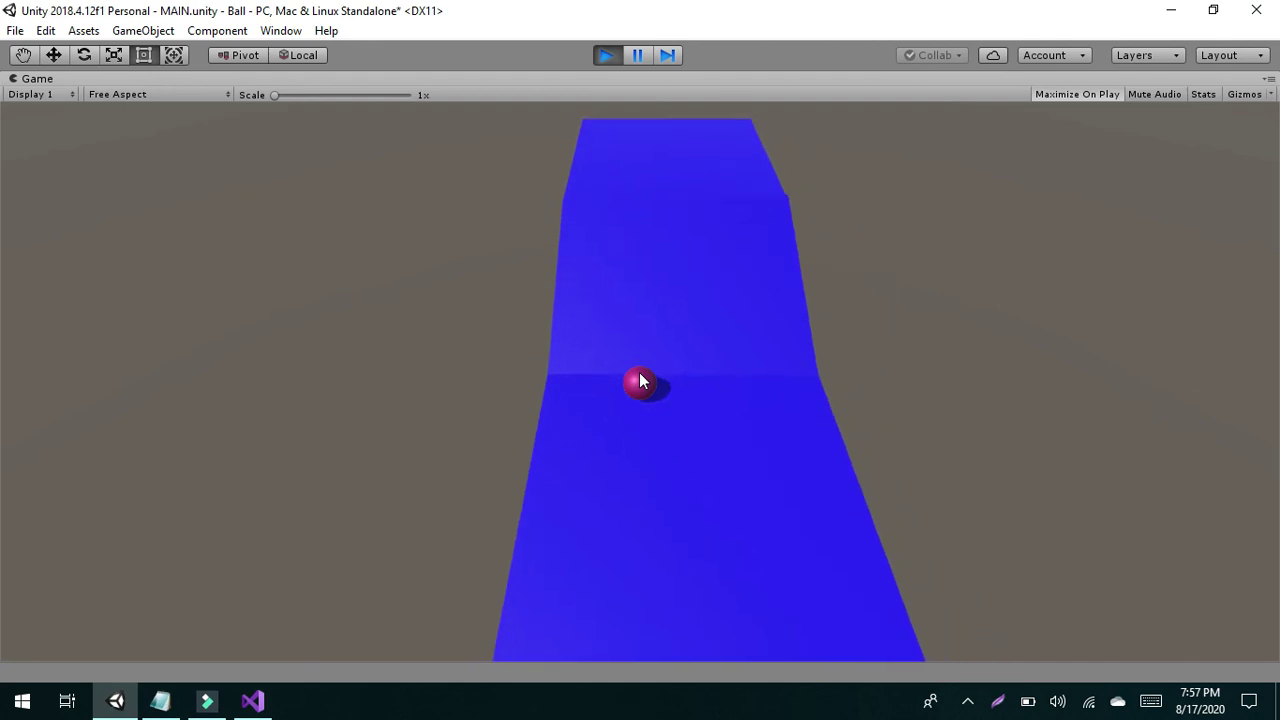
# - Pause the running game again and test the Menu and Quit buttons
pyautogui.press('Escape')
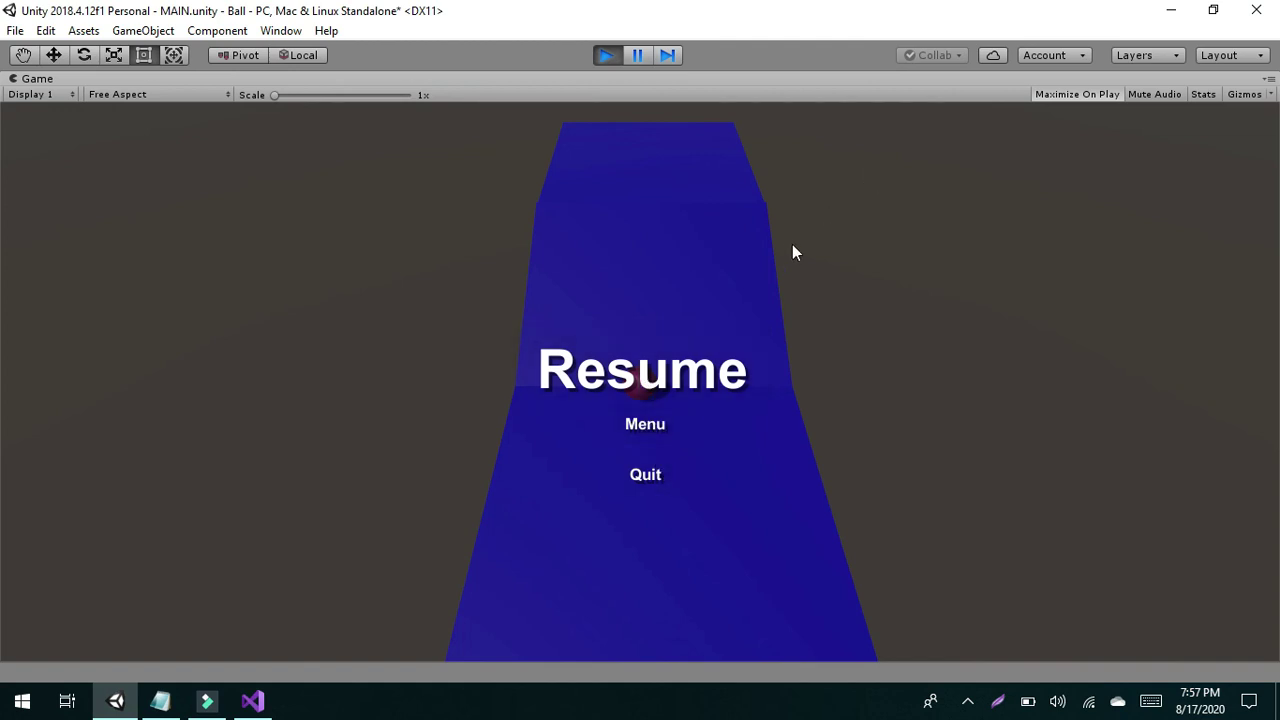
pyautogui.click(648, 438)
pyautogui.click(646, 424)
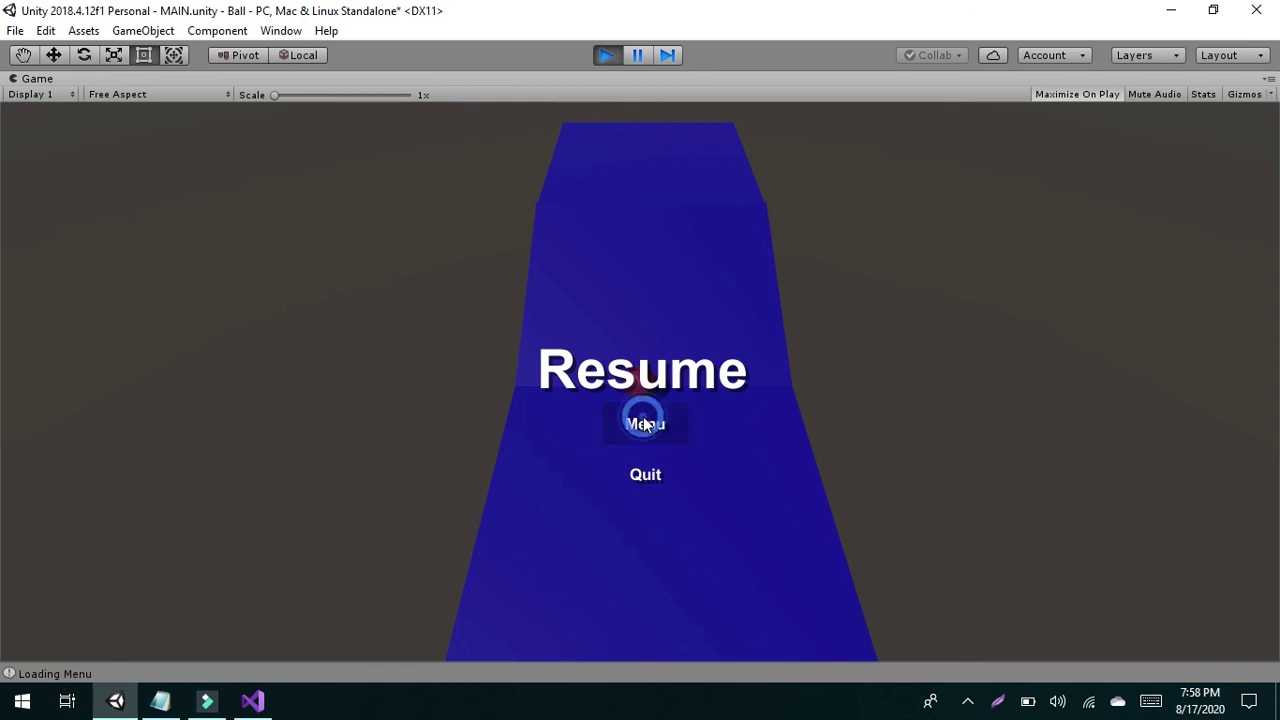
pyautogui.click(655, 477)
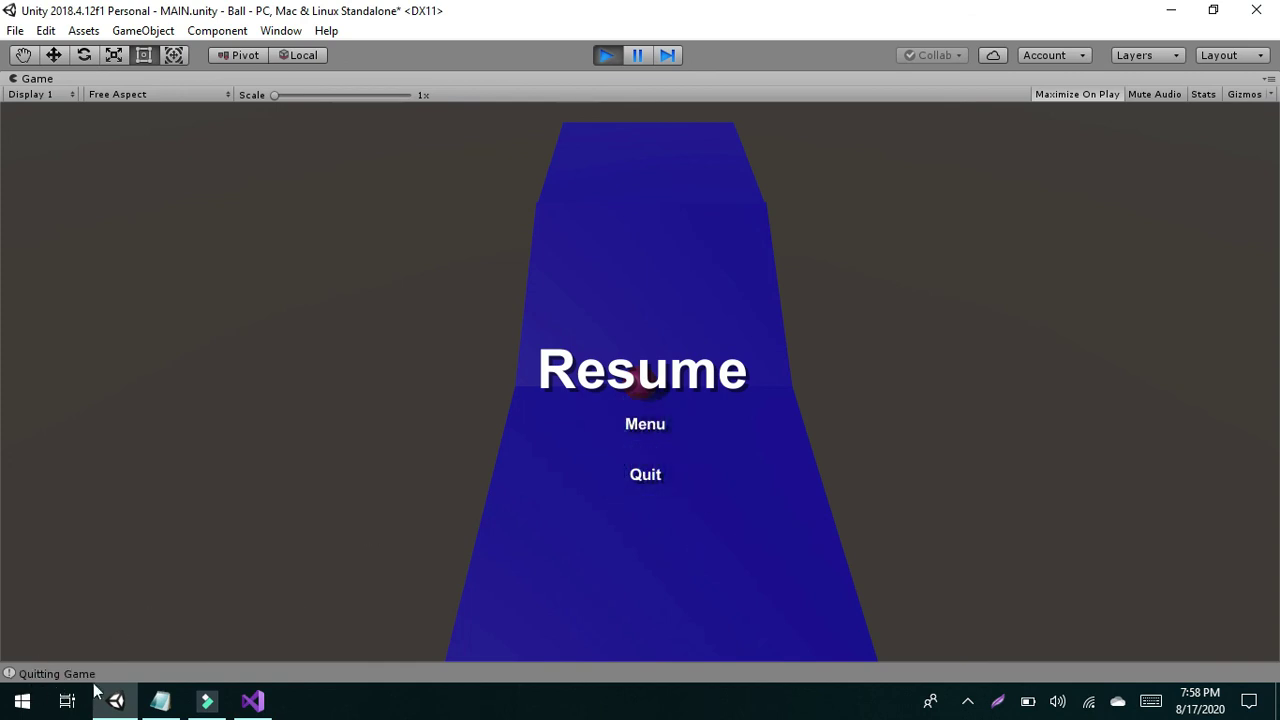
# - Switch to Visual Studio and examine the Debug.Log calls in the LoadMenu() and QuitGame() methods
pyautogui.click(252, 701)
pyautogui.scroll(-5, 240, 543)
pyautogui.scroll(2, 207, 497)
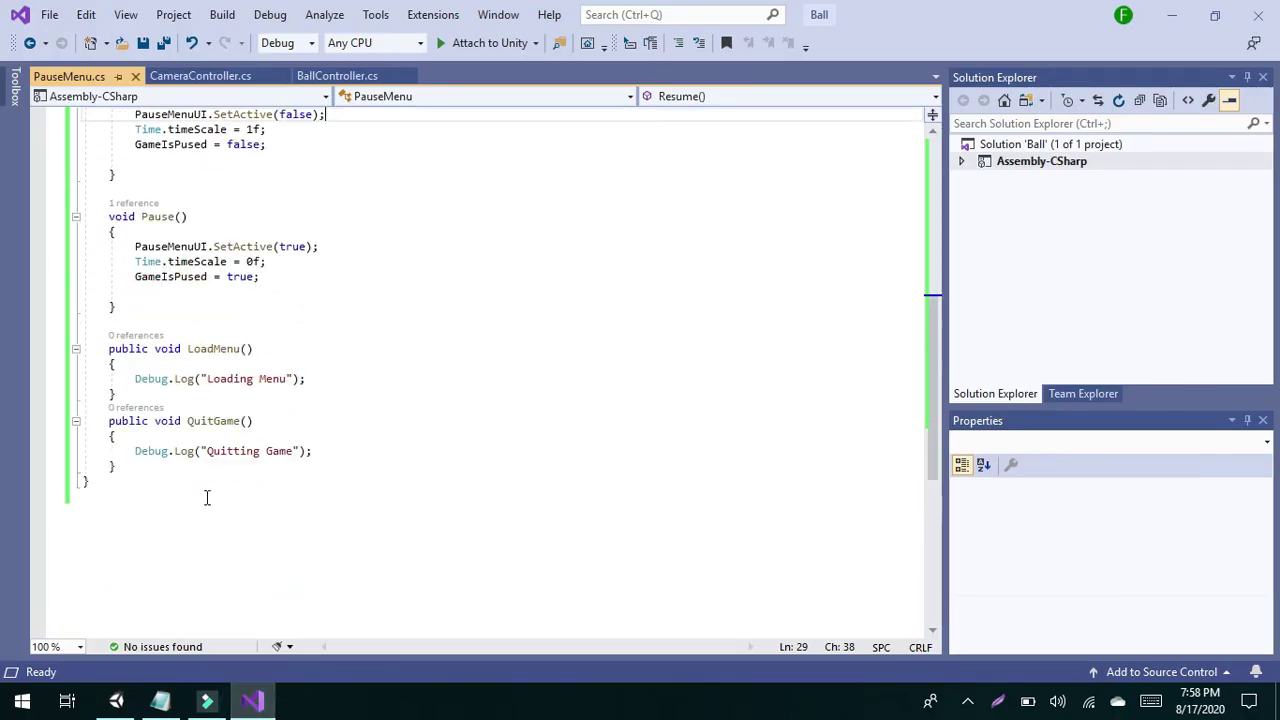
pyautogui.scroll(1, 207, 497)
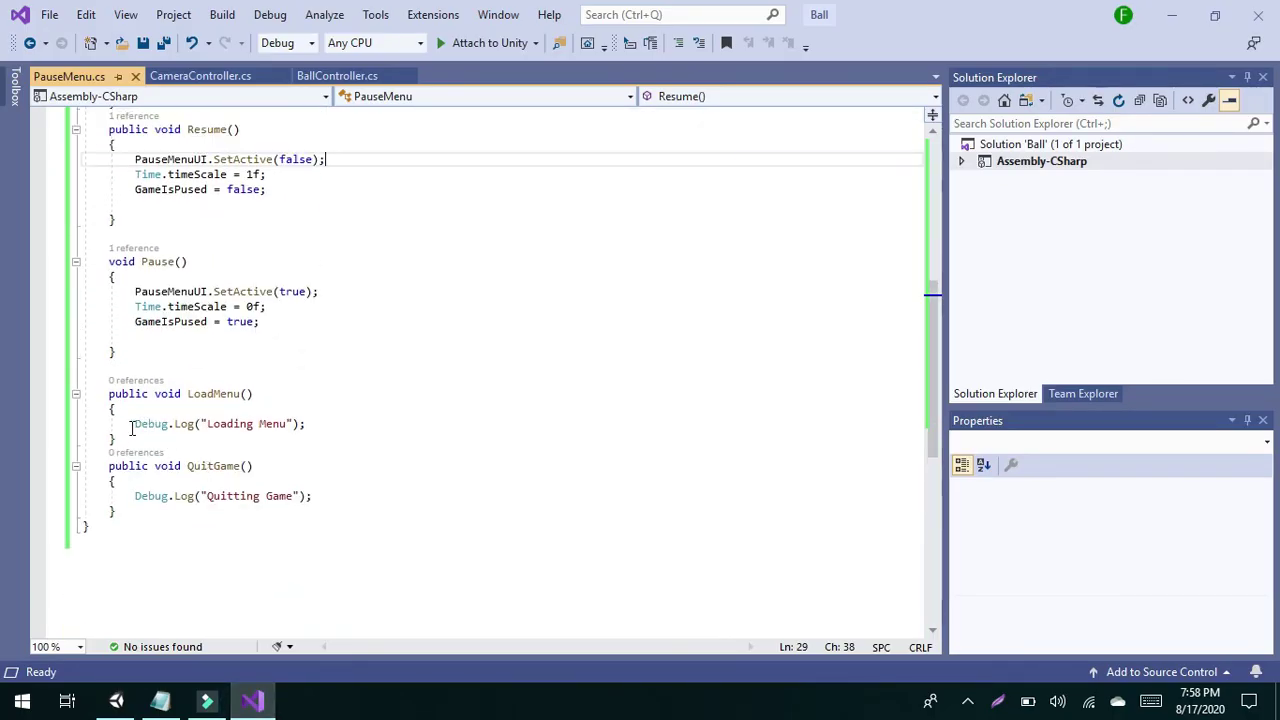
pyautogui.moveTo(131, 428); pyautogui.dragTo(331, 431)
pyautogui.click(331, 431)
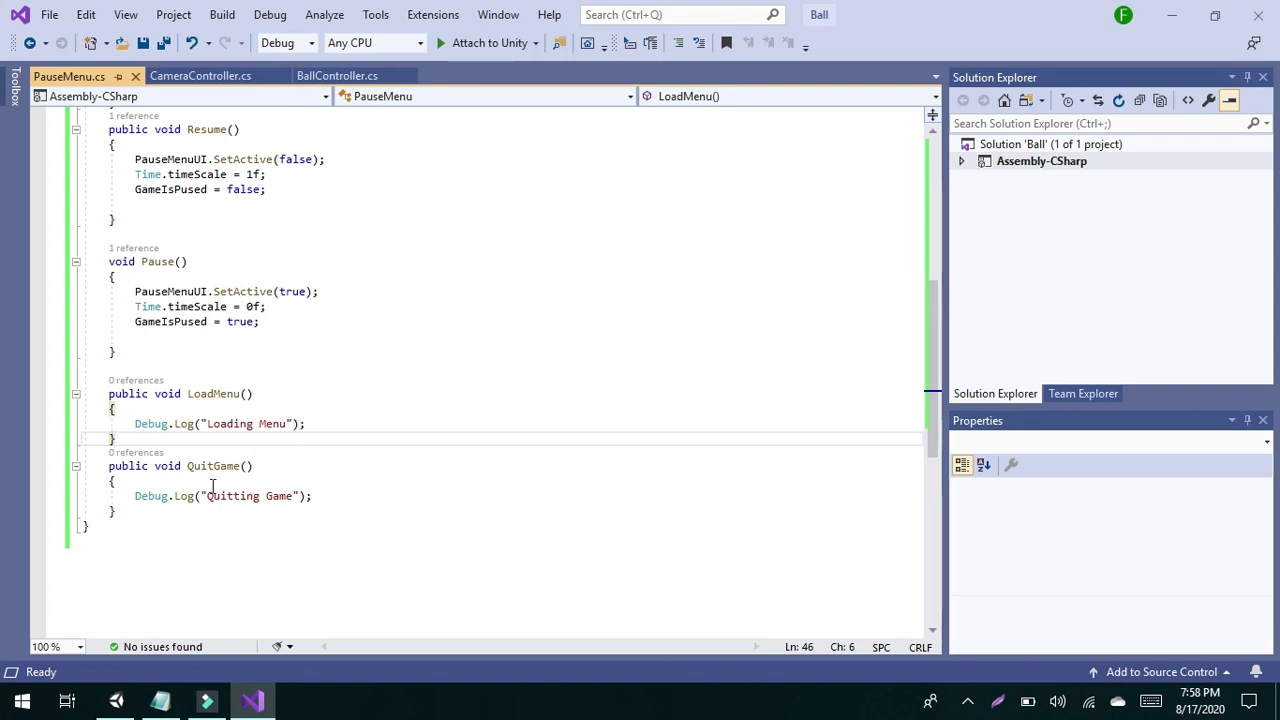
# - Switch back to Unity and test the Menu button once more against the LoadMenu() code
pyautogui.click(119, 703)
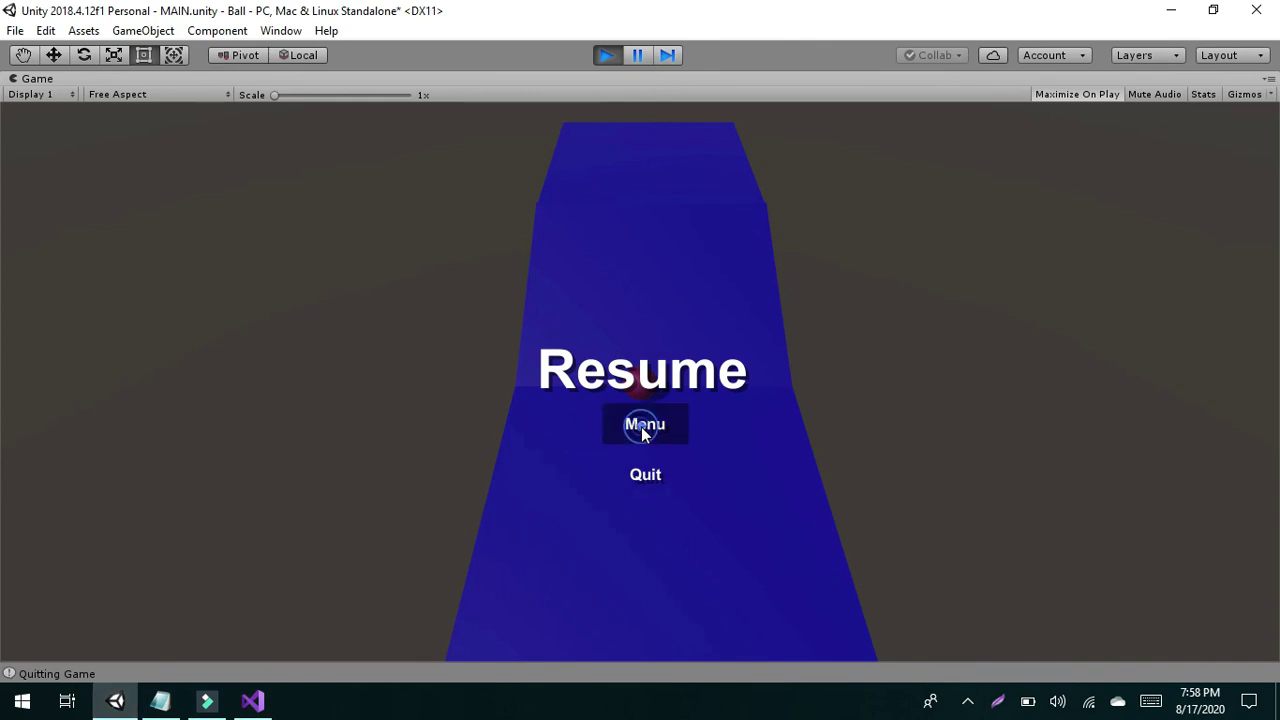
pyautogui.click(641, 427)
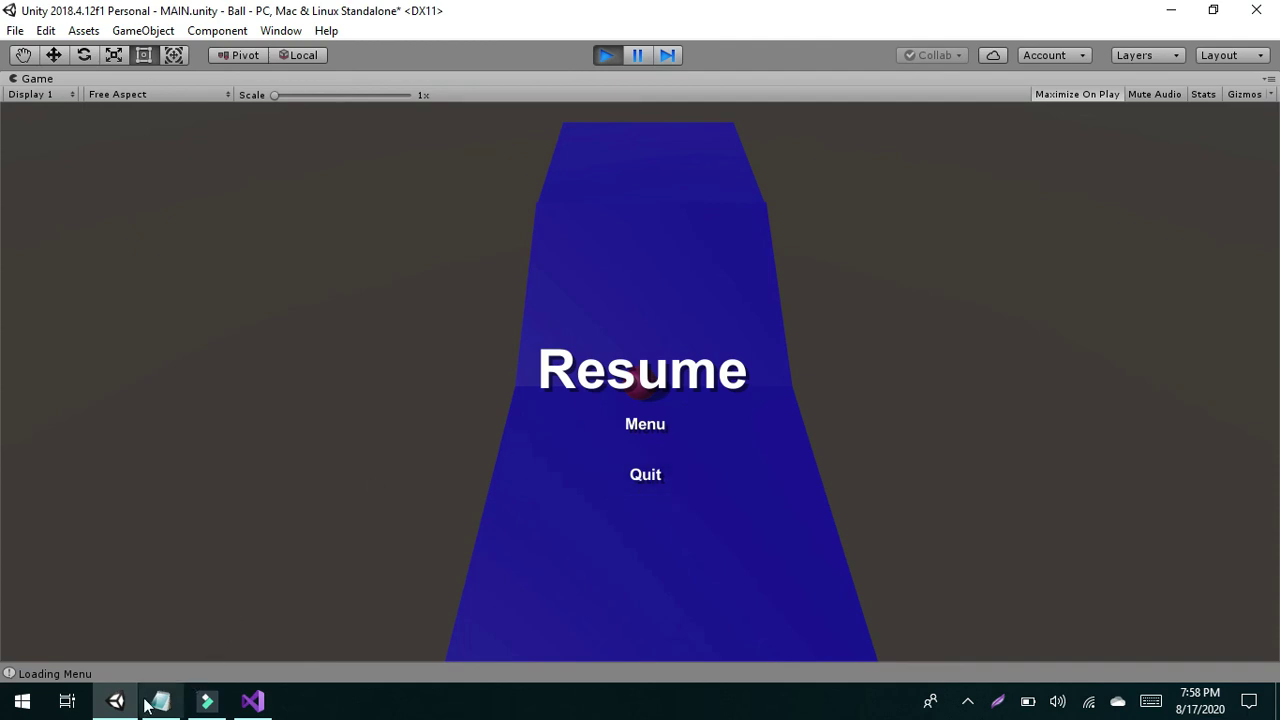
pyautogui.click(113, 703)
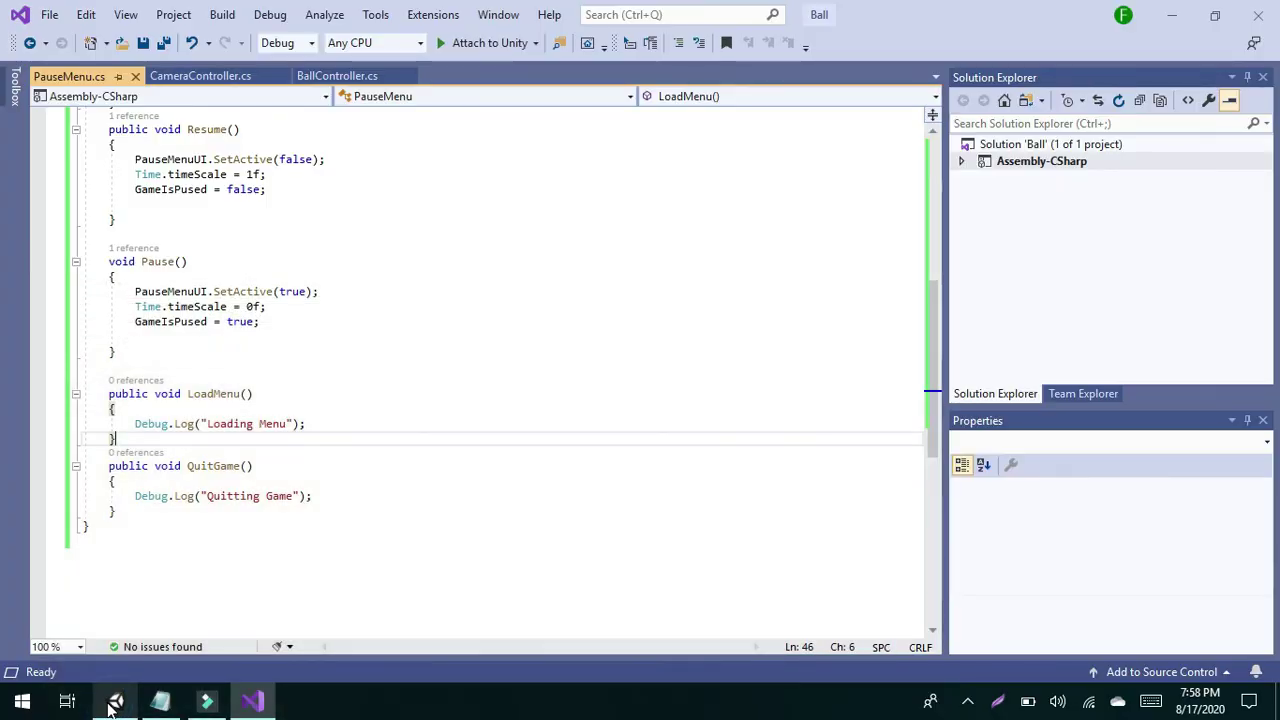